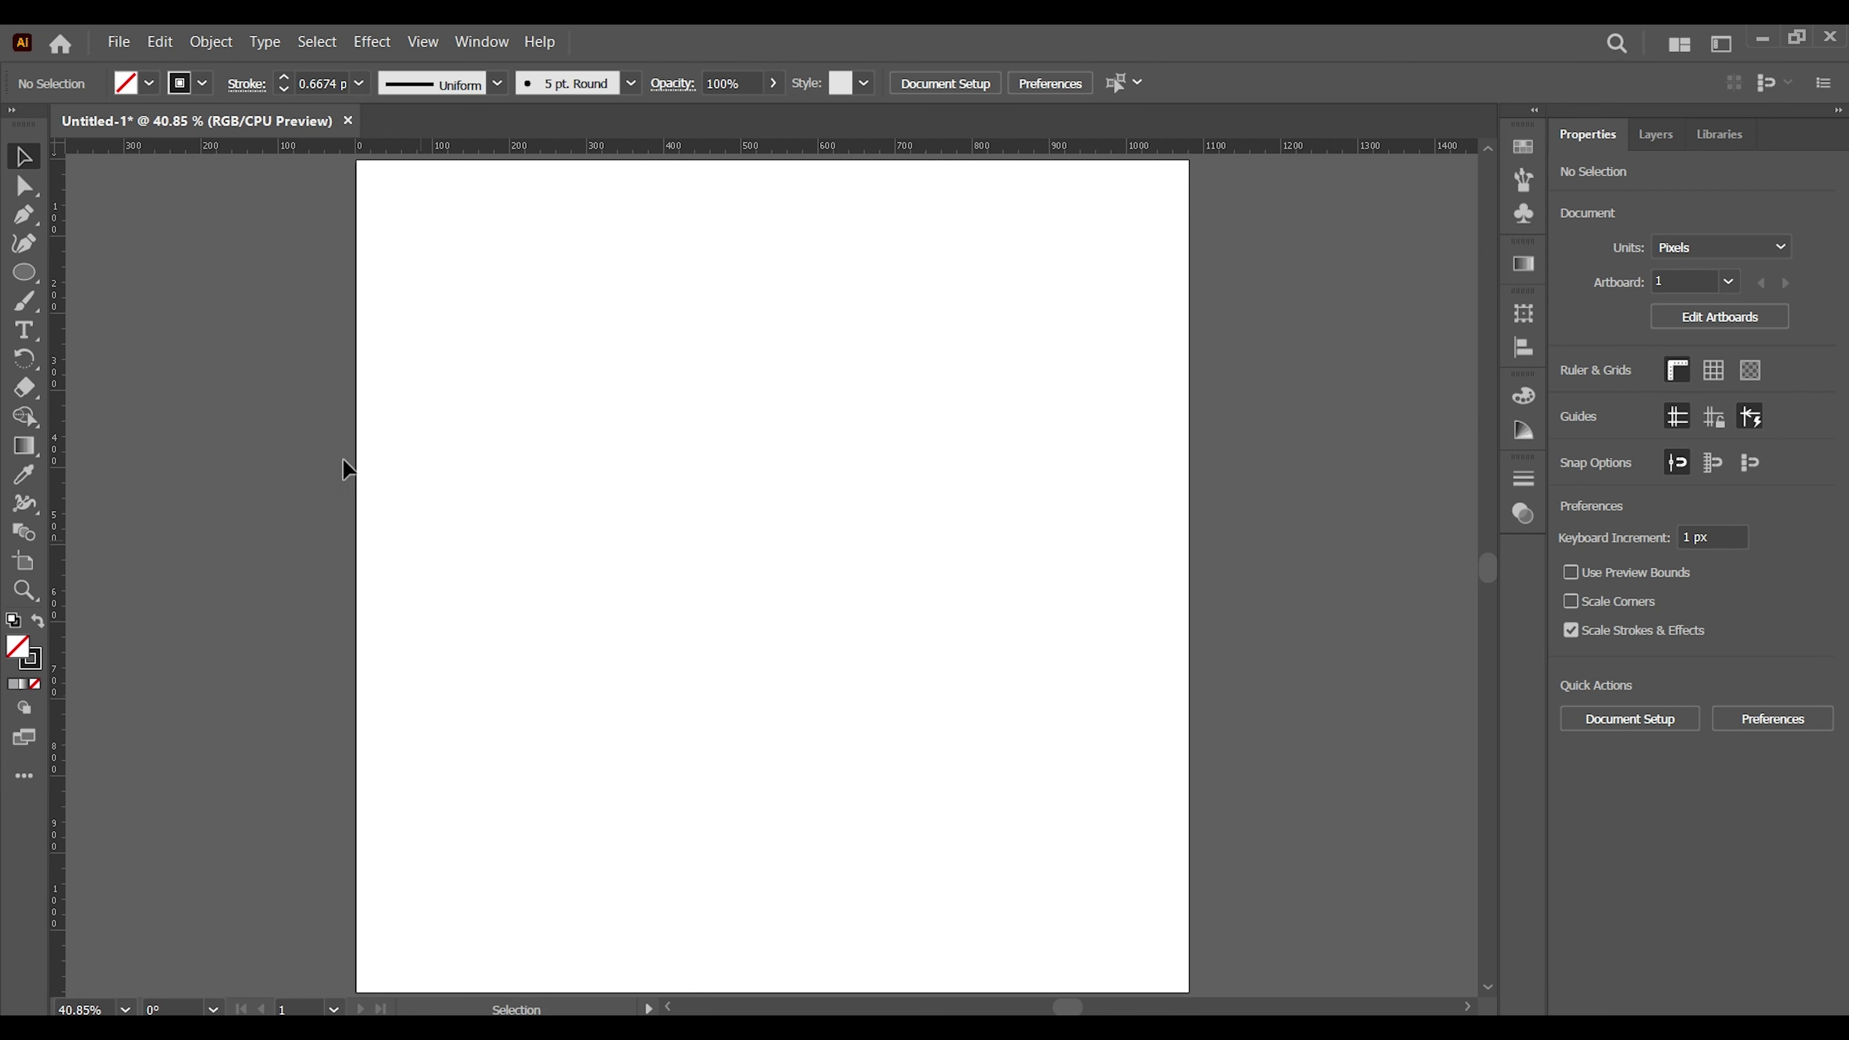
# Draw a long vertical line and duplicate it into four evenly spaced lines.
pyautogui.click(26, 269)
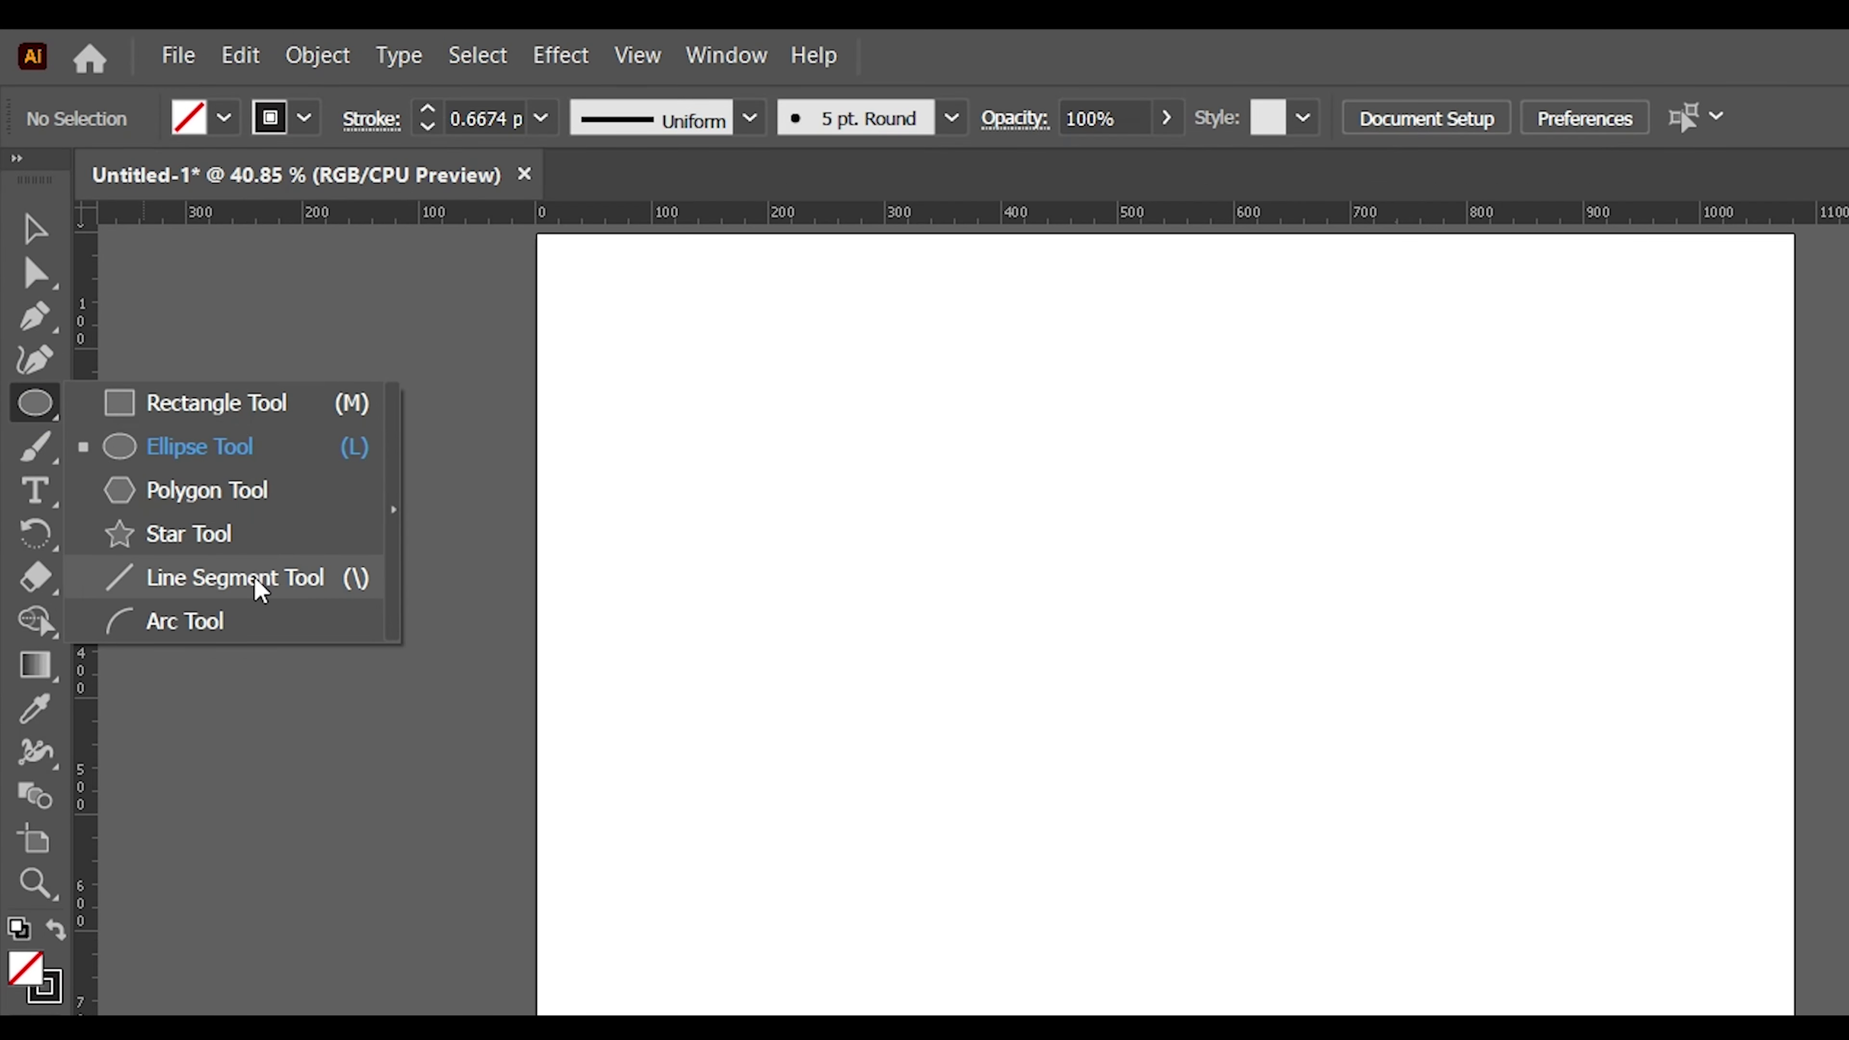
pyautogui.click(168, 386)
pyautogui.moveTo(442, 267); pyautogui.dragTo(442, 920)
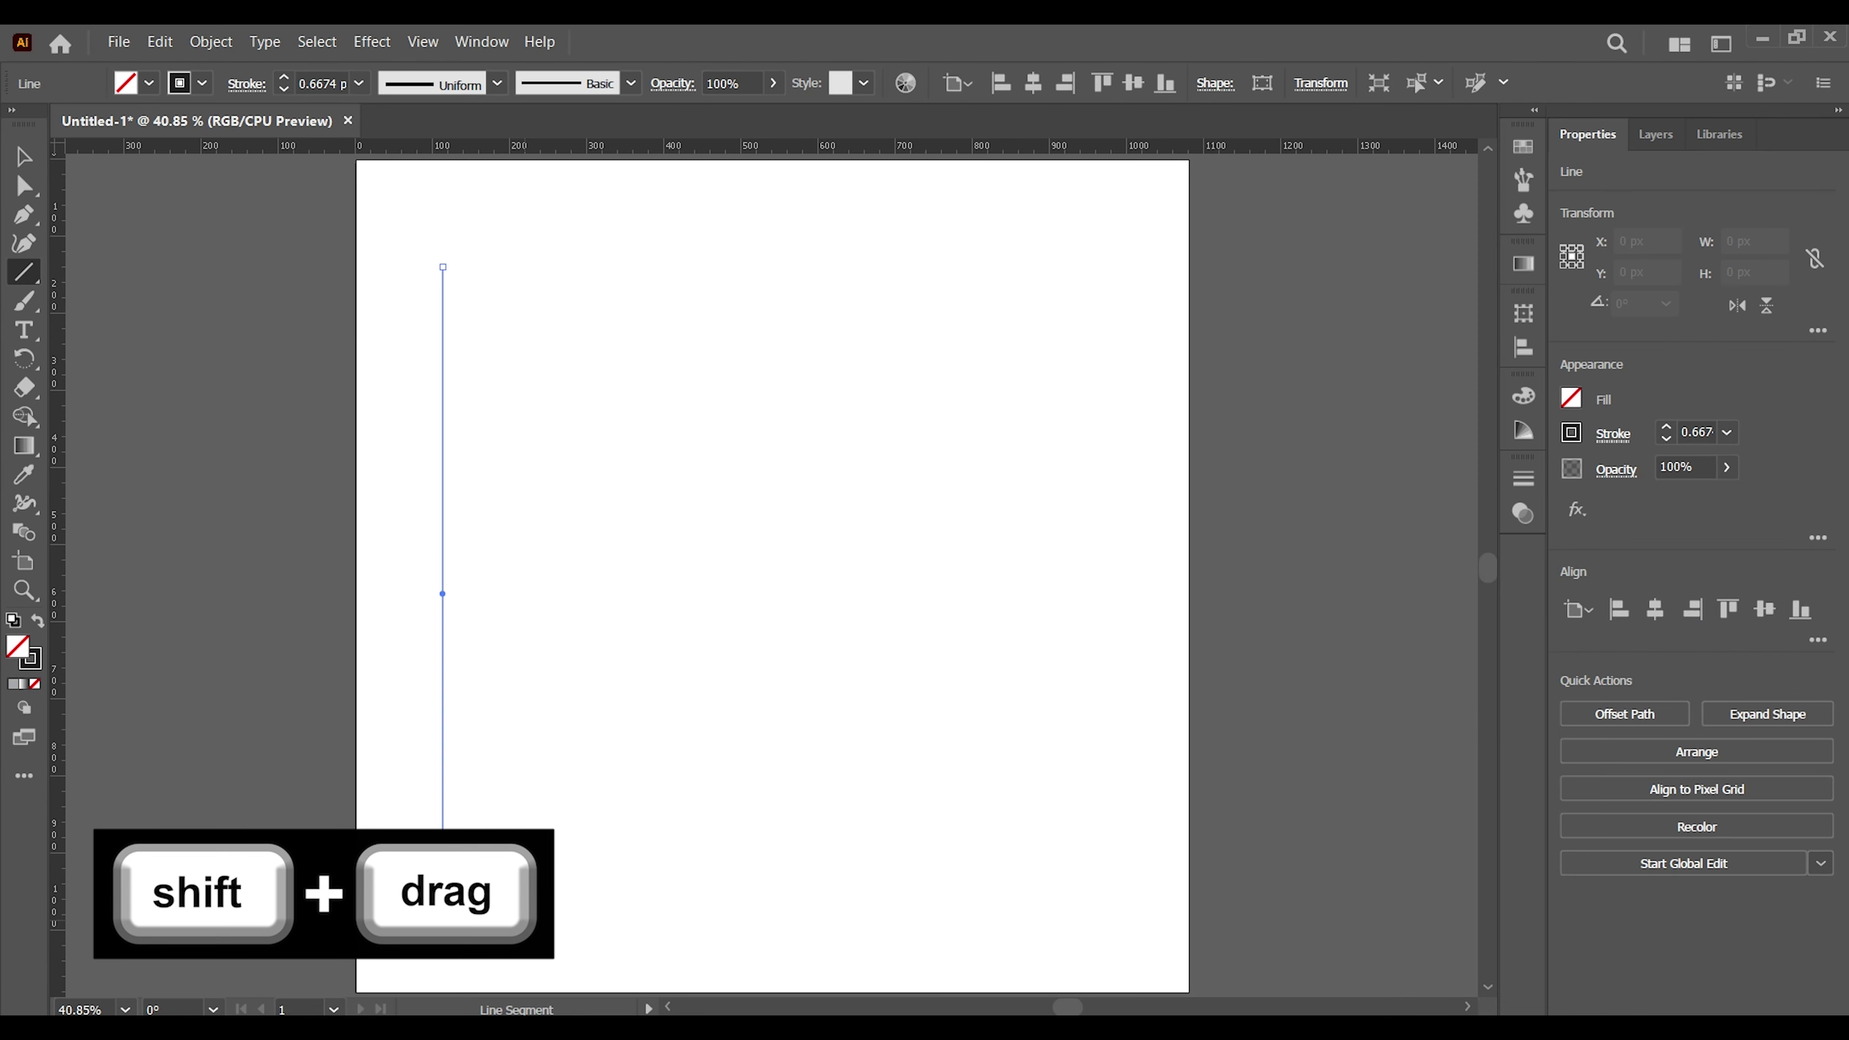
pyautogui.click(22, 157)
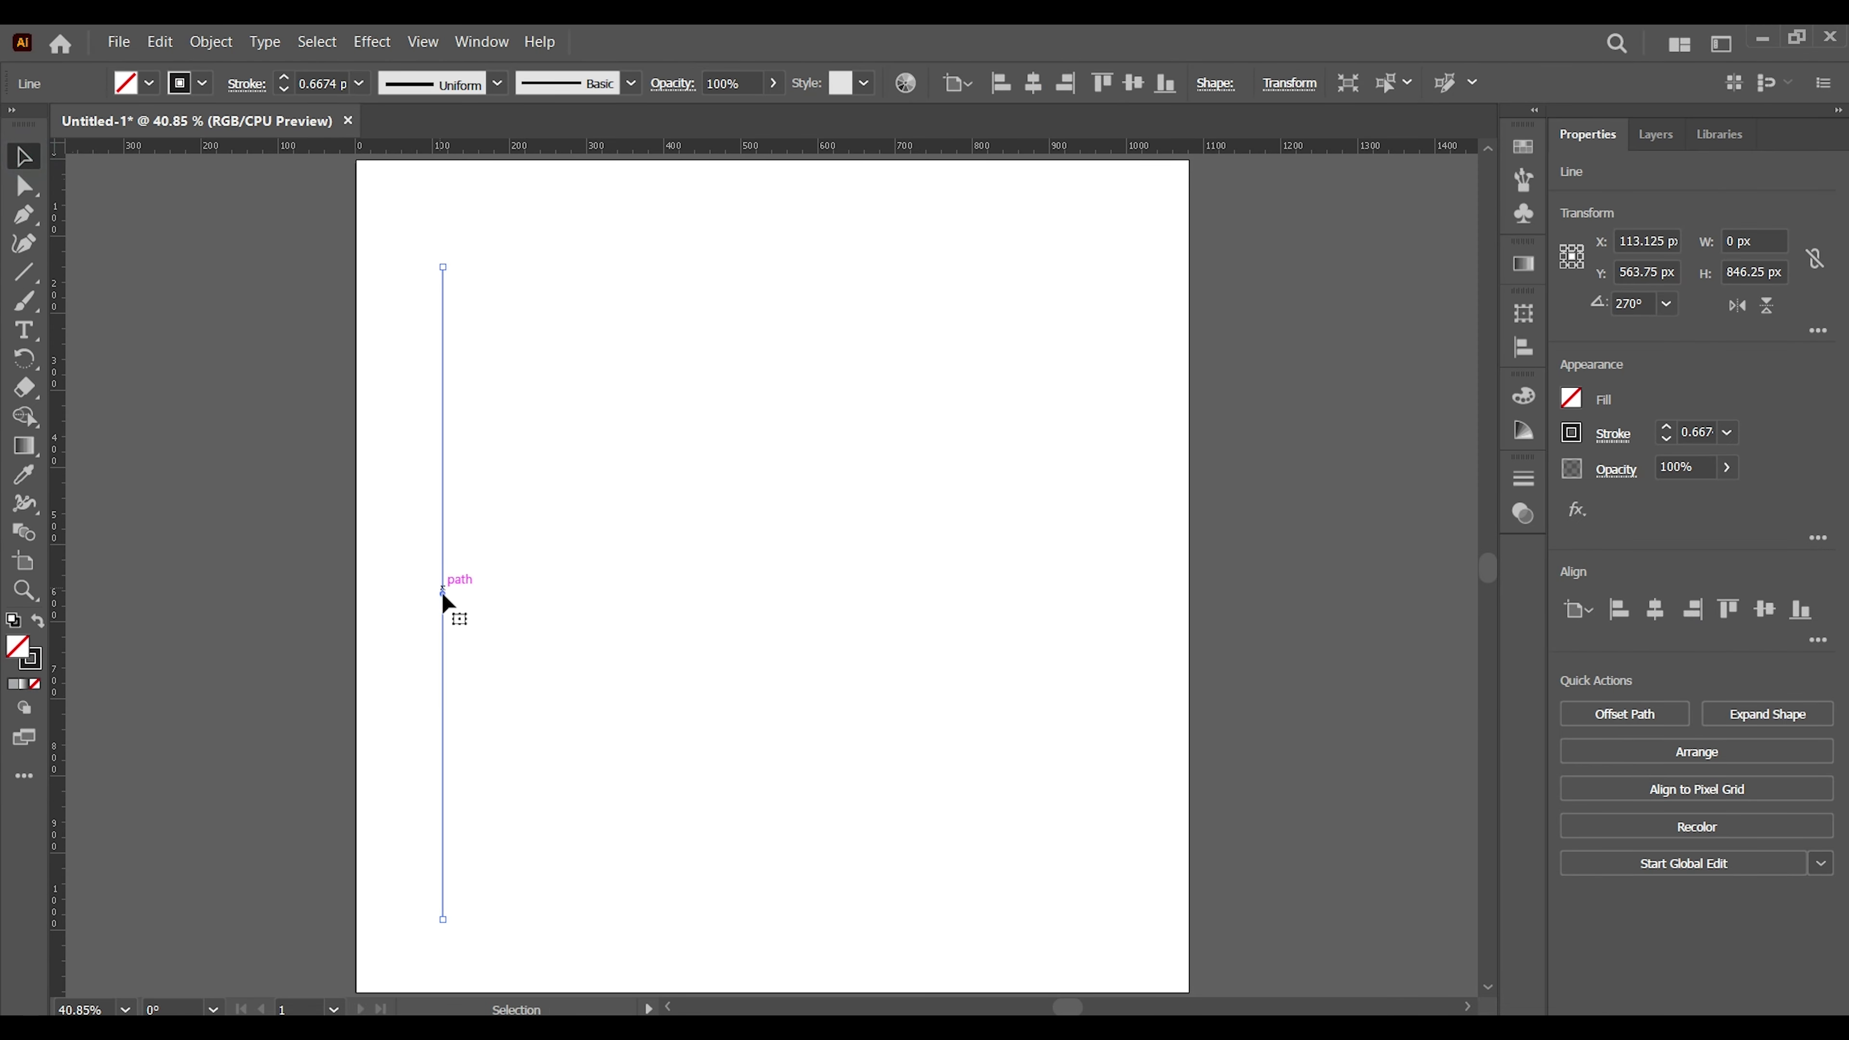
pyautogui.moveTo(442, 594); pyautogui.dragTo(512, 603)
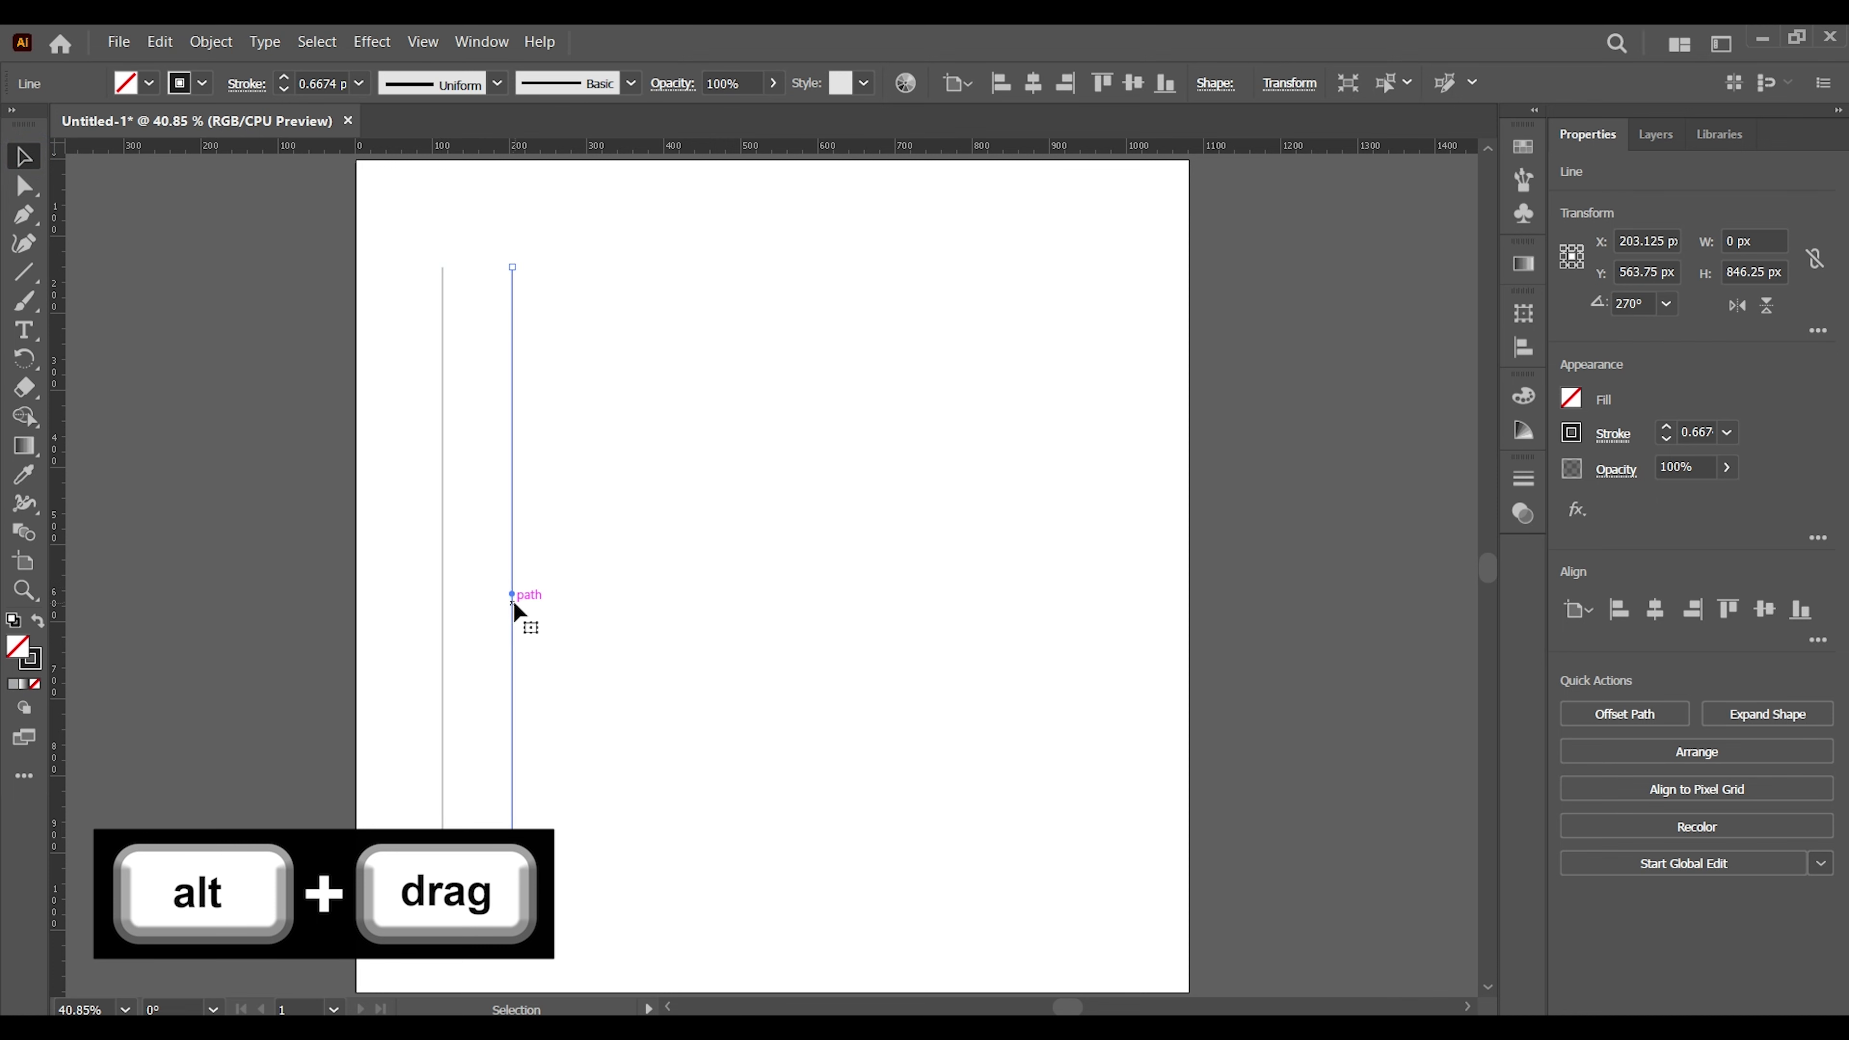
pyautogui.hotkey('ctrl', 'd')
pyautogui.hotkey('ctrl', 'd')
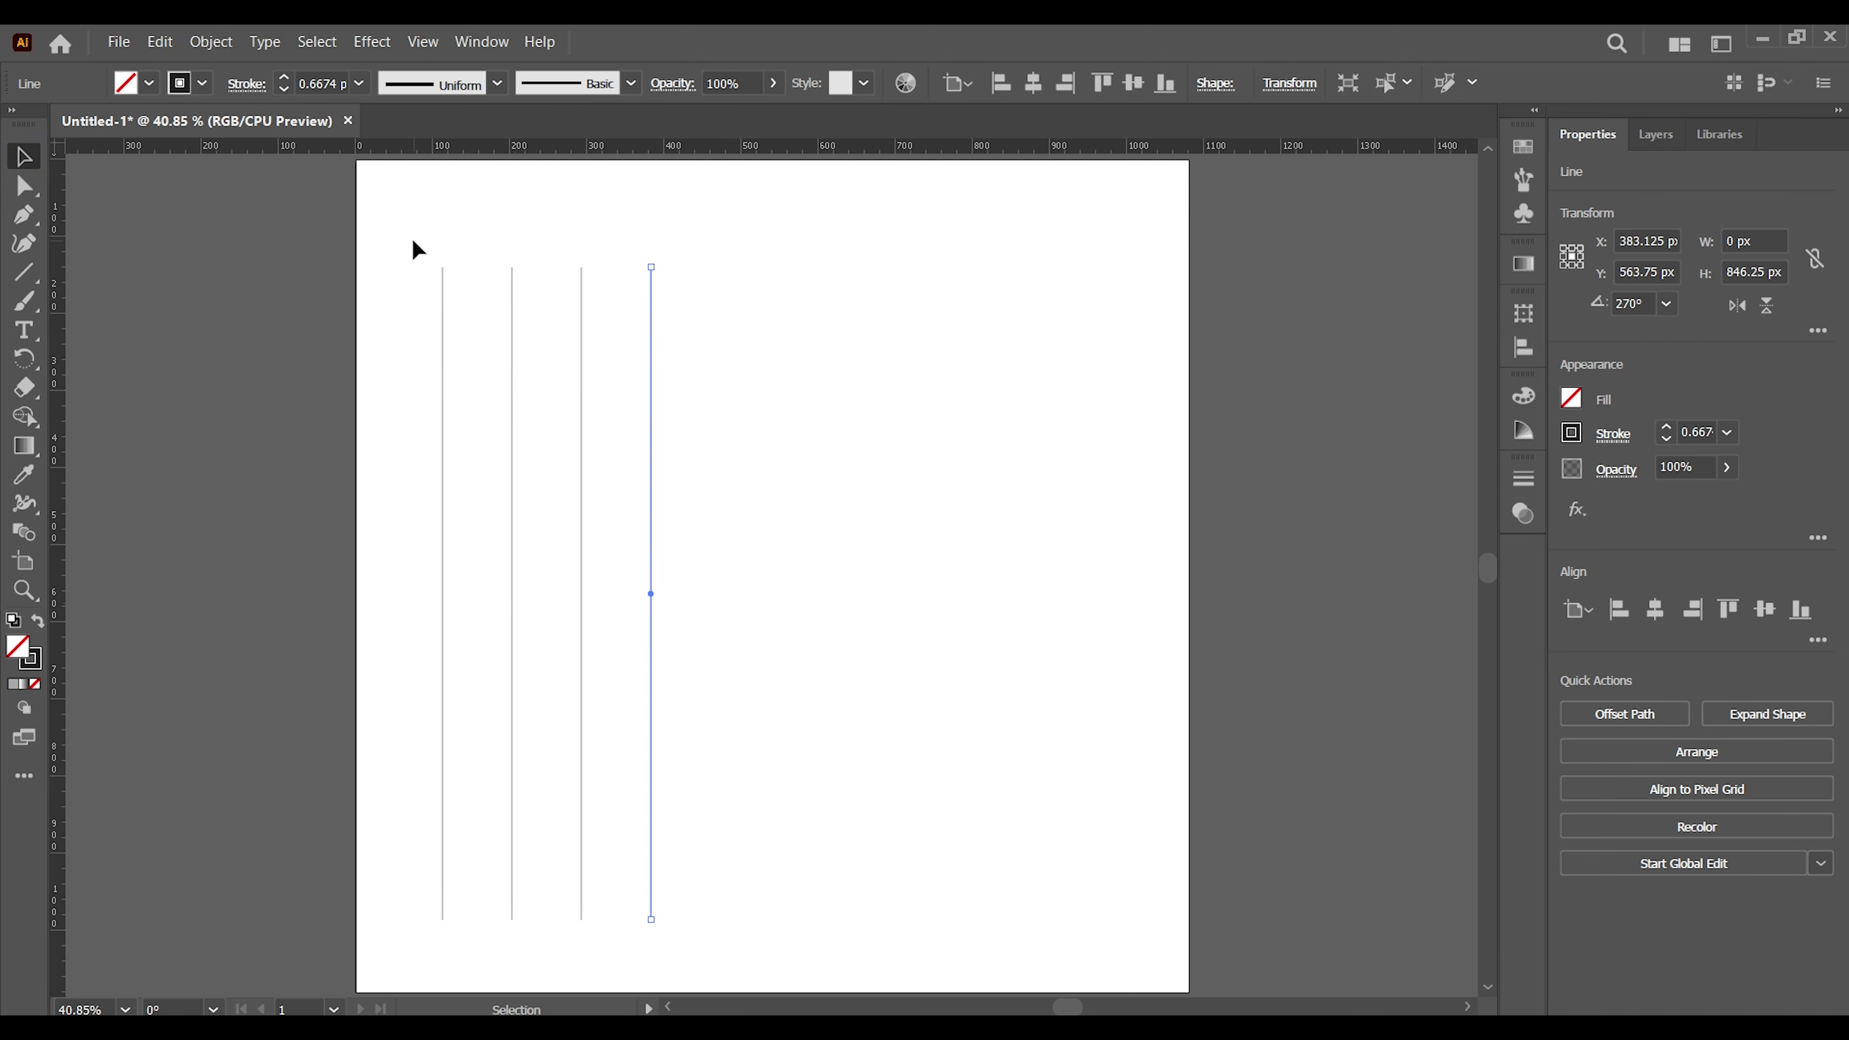
# Group the four lines and centre the group horizontally and vertically on the artboard.
pyautogui.moveTo(413, 240); pyautogui.dragTo(846, 458)
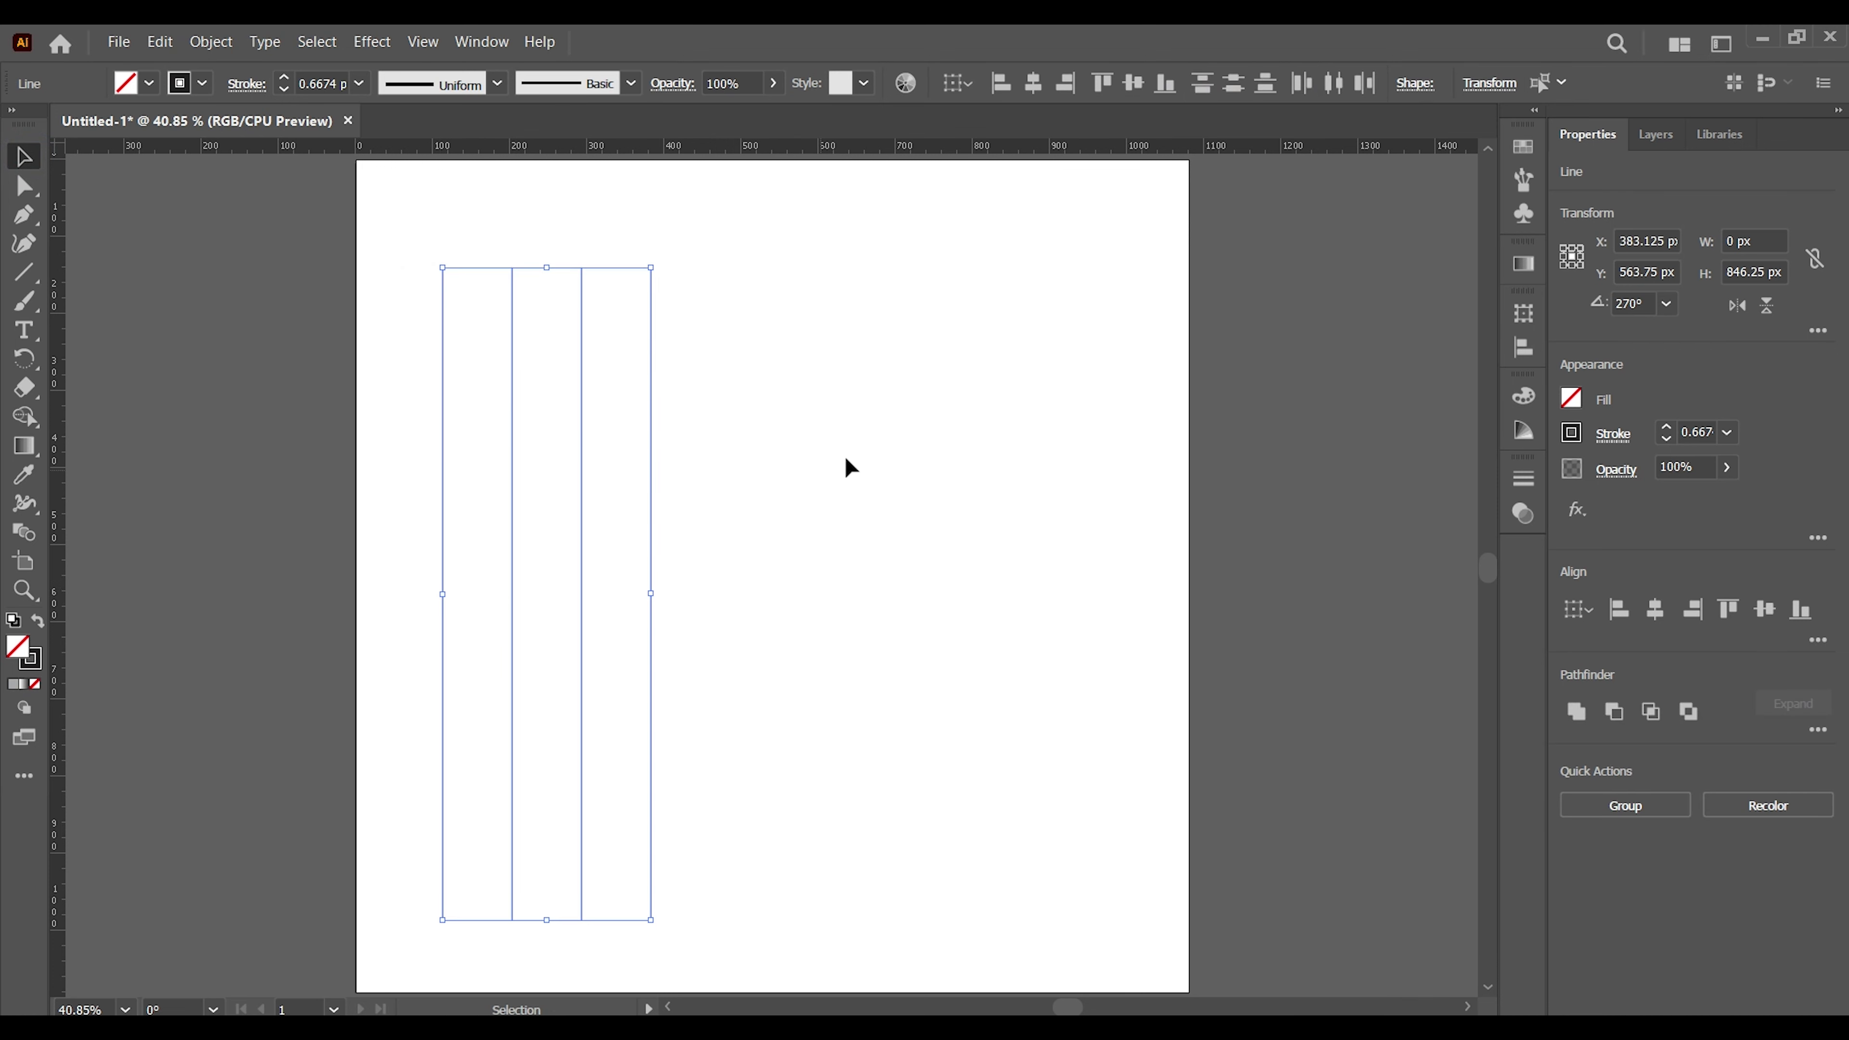
pyautogui.click(1677, 807)
pyautogui.click(1666, 615)
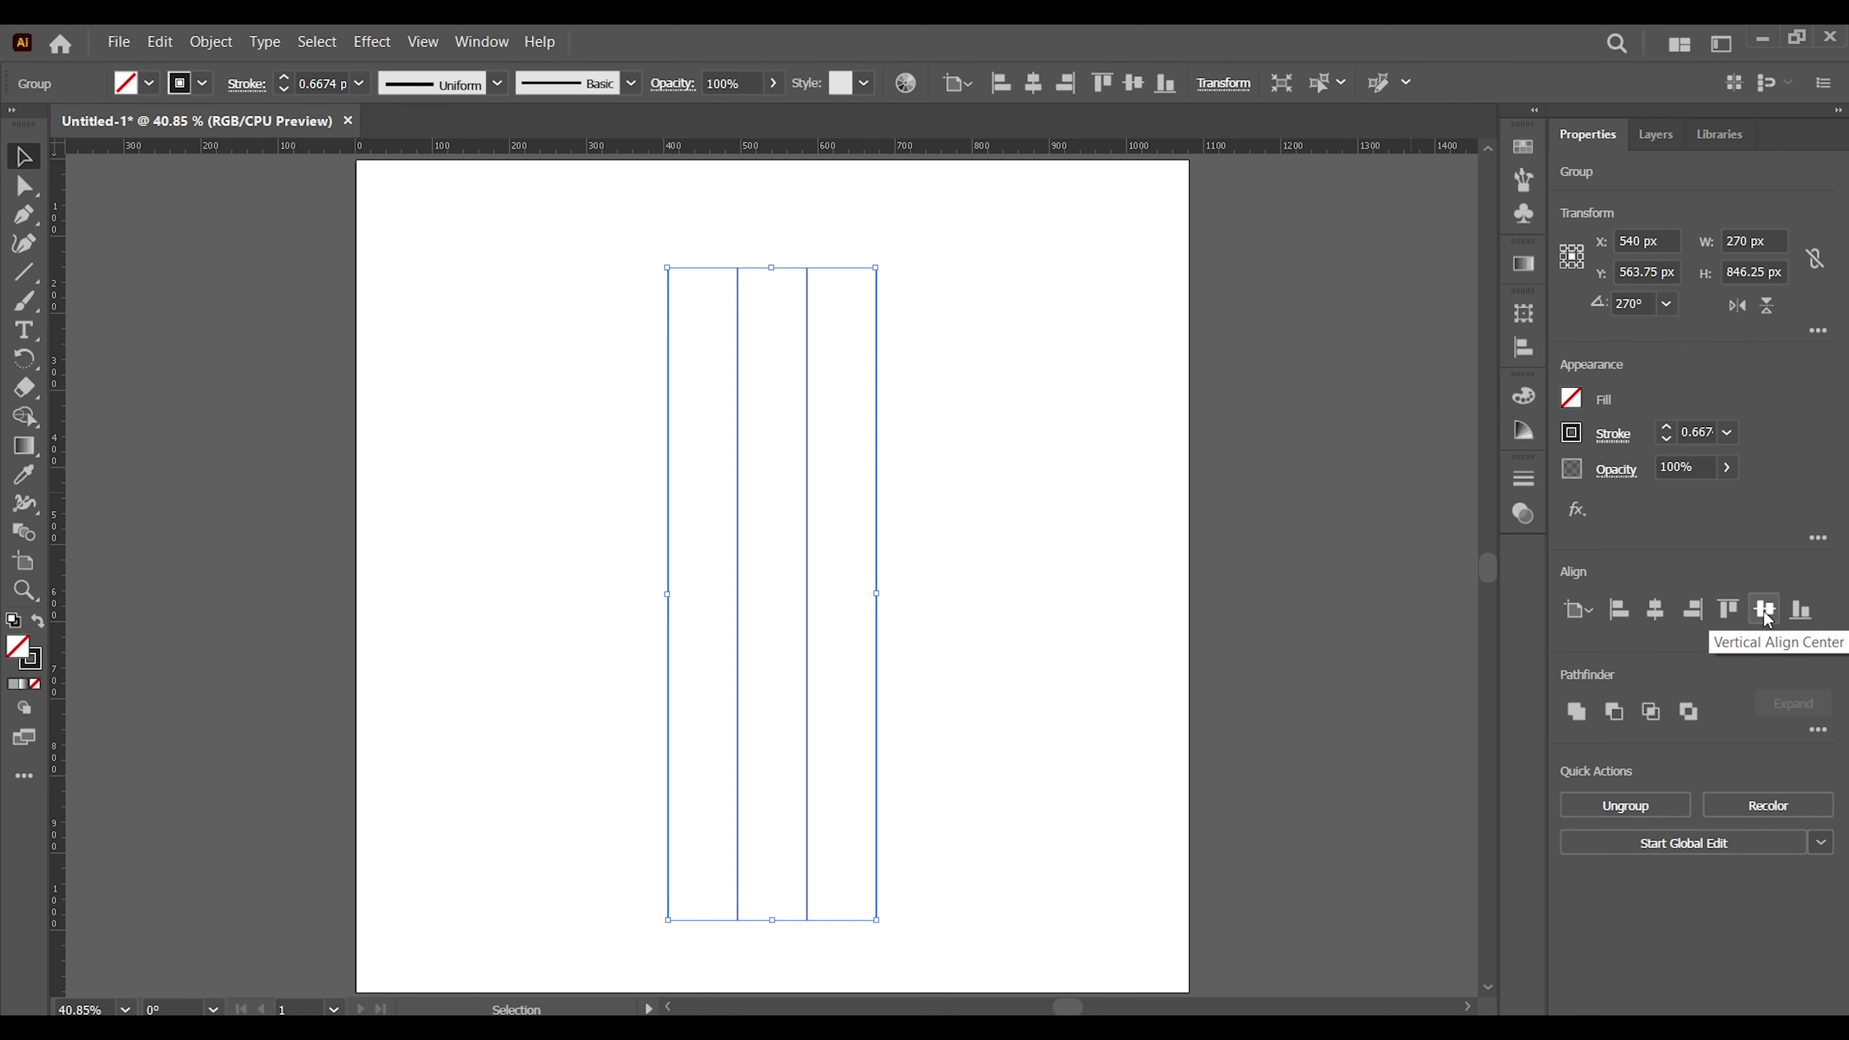
pyautogui.click(1763, 611)
pyautogui.click(211, 42)
pyautogui.moveTo(372, 94)
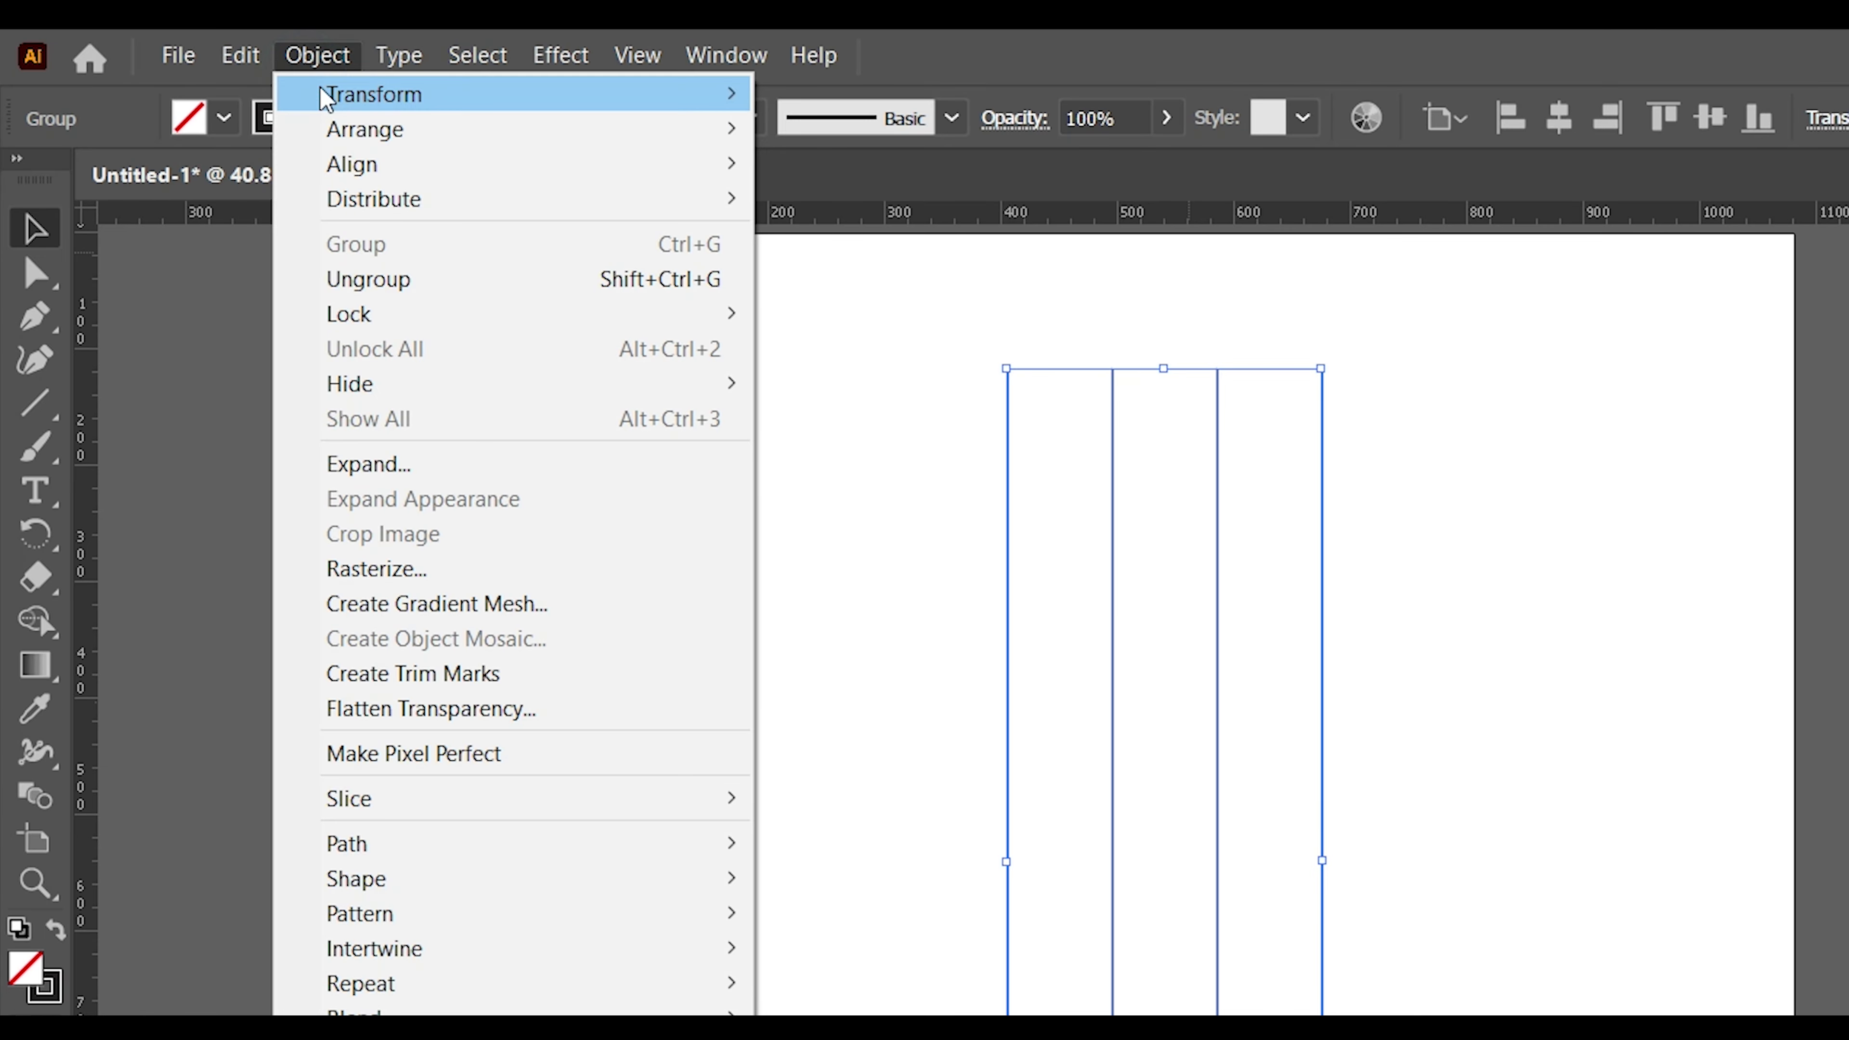
# Add a 90° rotated copy of the lines, centred vertically on the artboard.
pyautogui.click(845, 180)
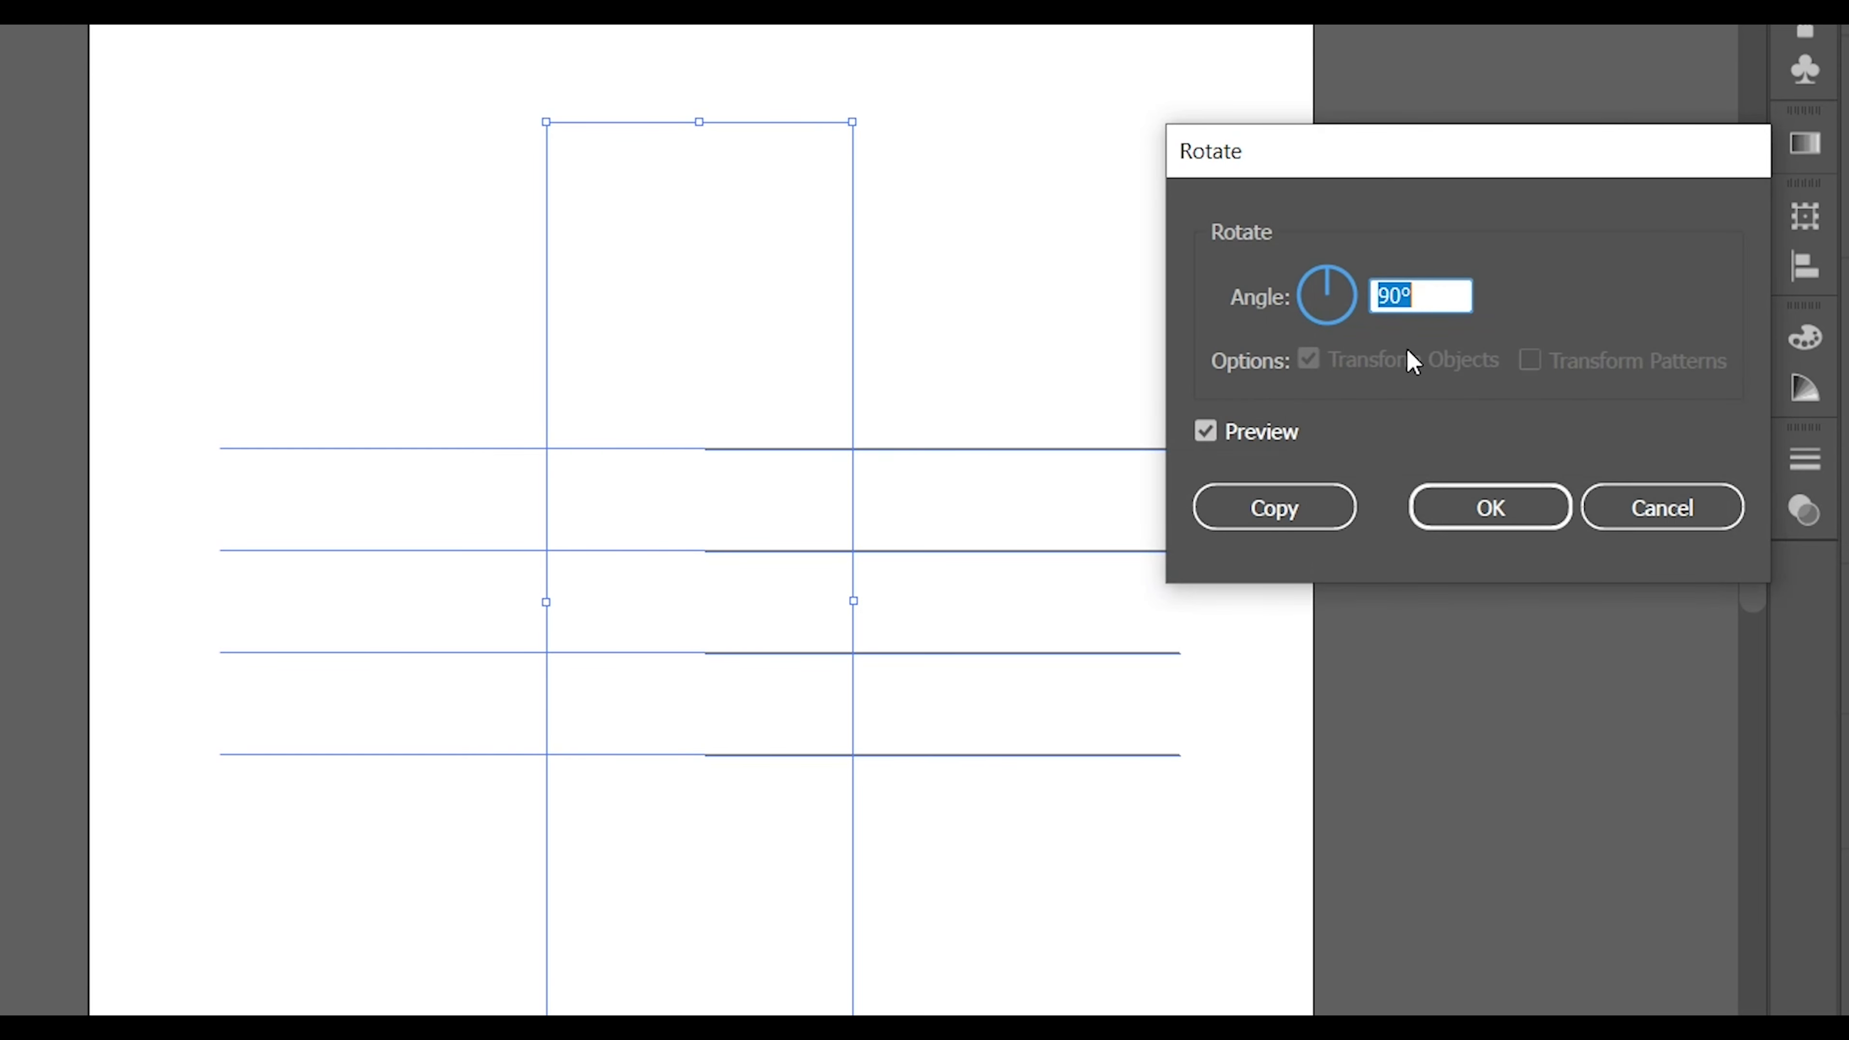
pyautogui.click(1318, 510)
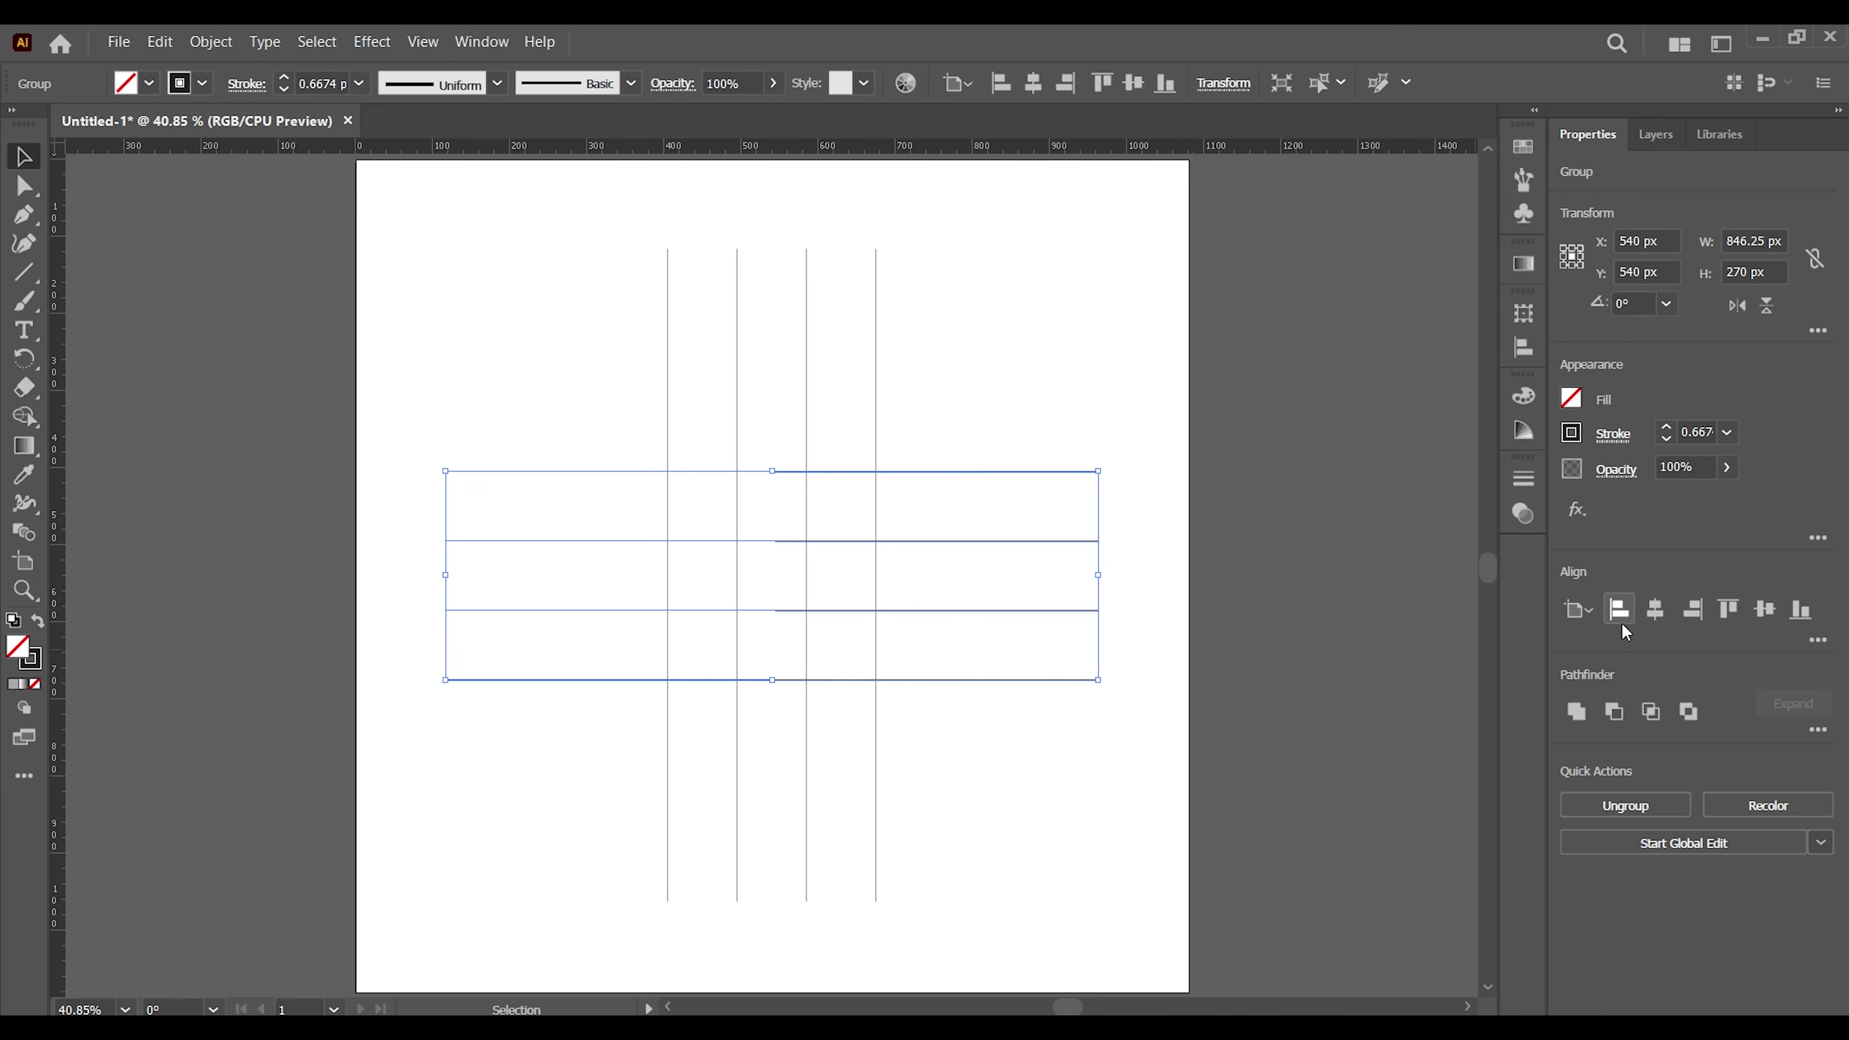
pyautogui.click(1769, 615)
# Group all vertical and horizontal grid lines together and zoom in on the grid centre.
pyautogui.click(1048, 809)
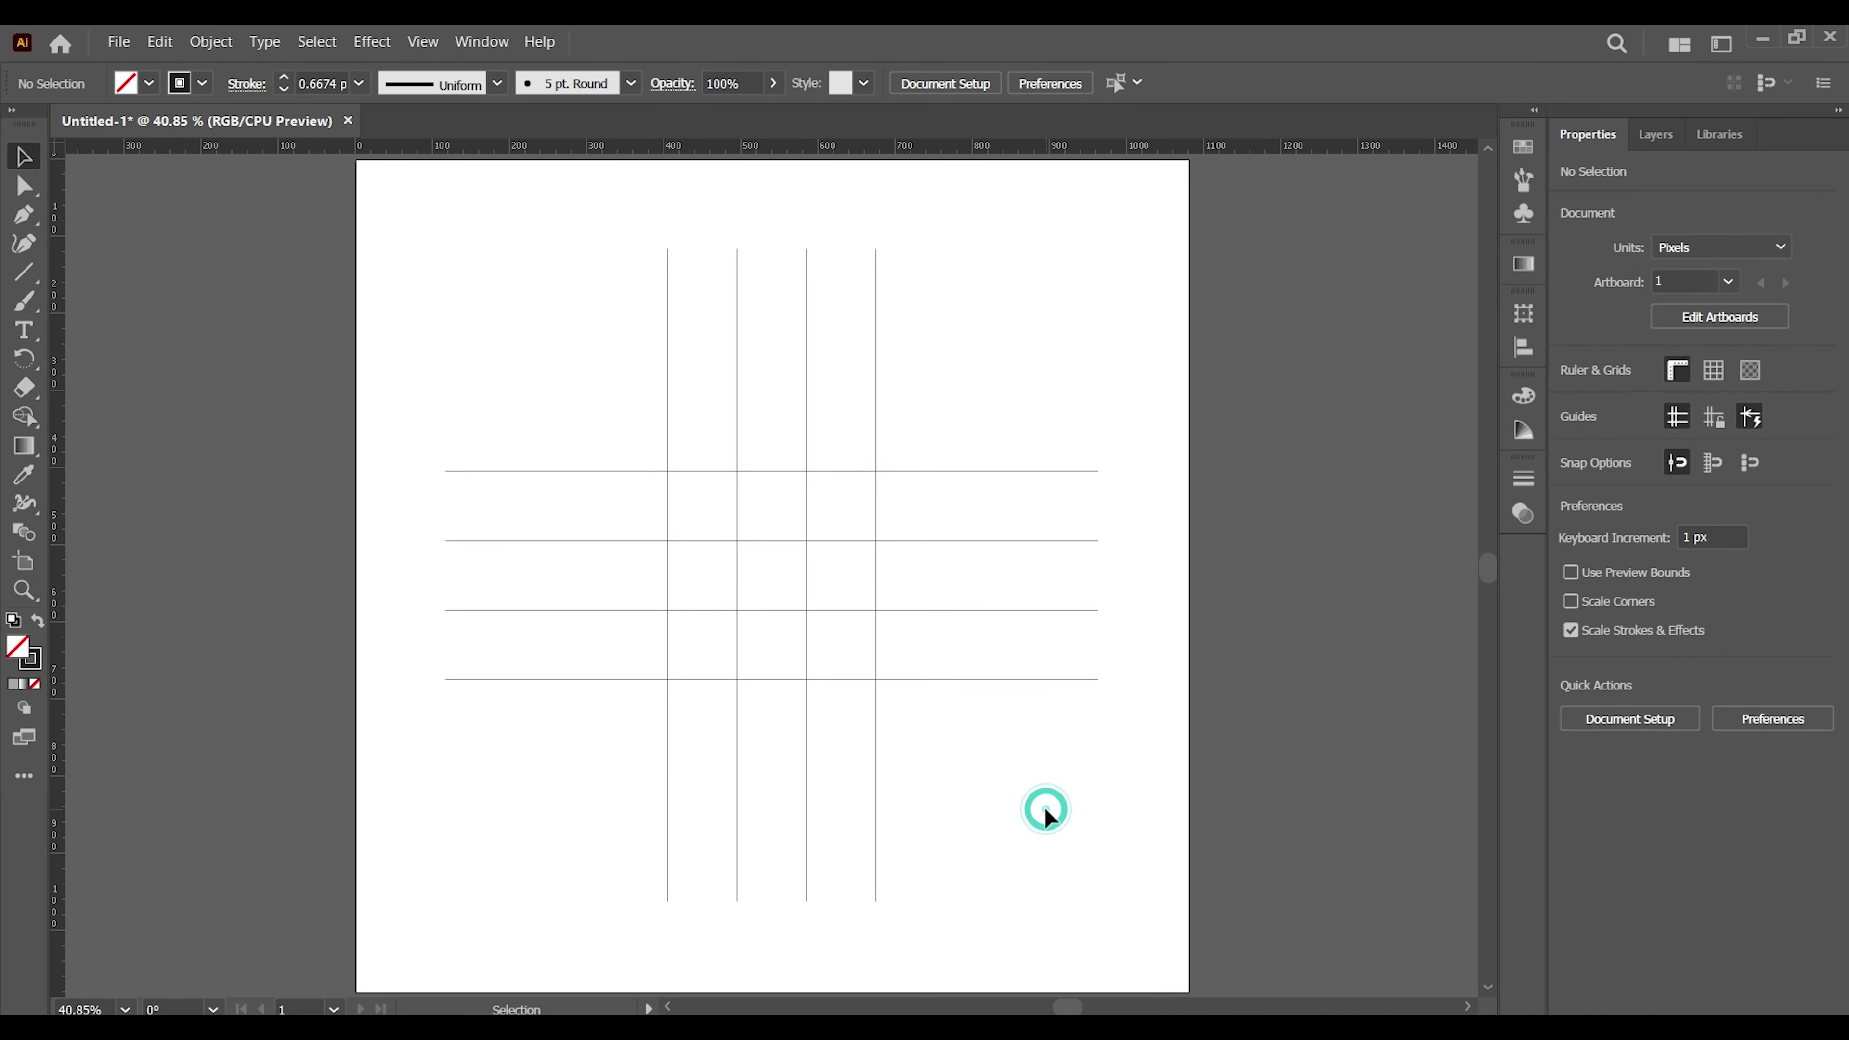
pyautogui.moveTo(542, 373); pyautogui.dragTo(1060, 782)
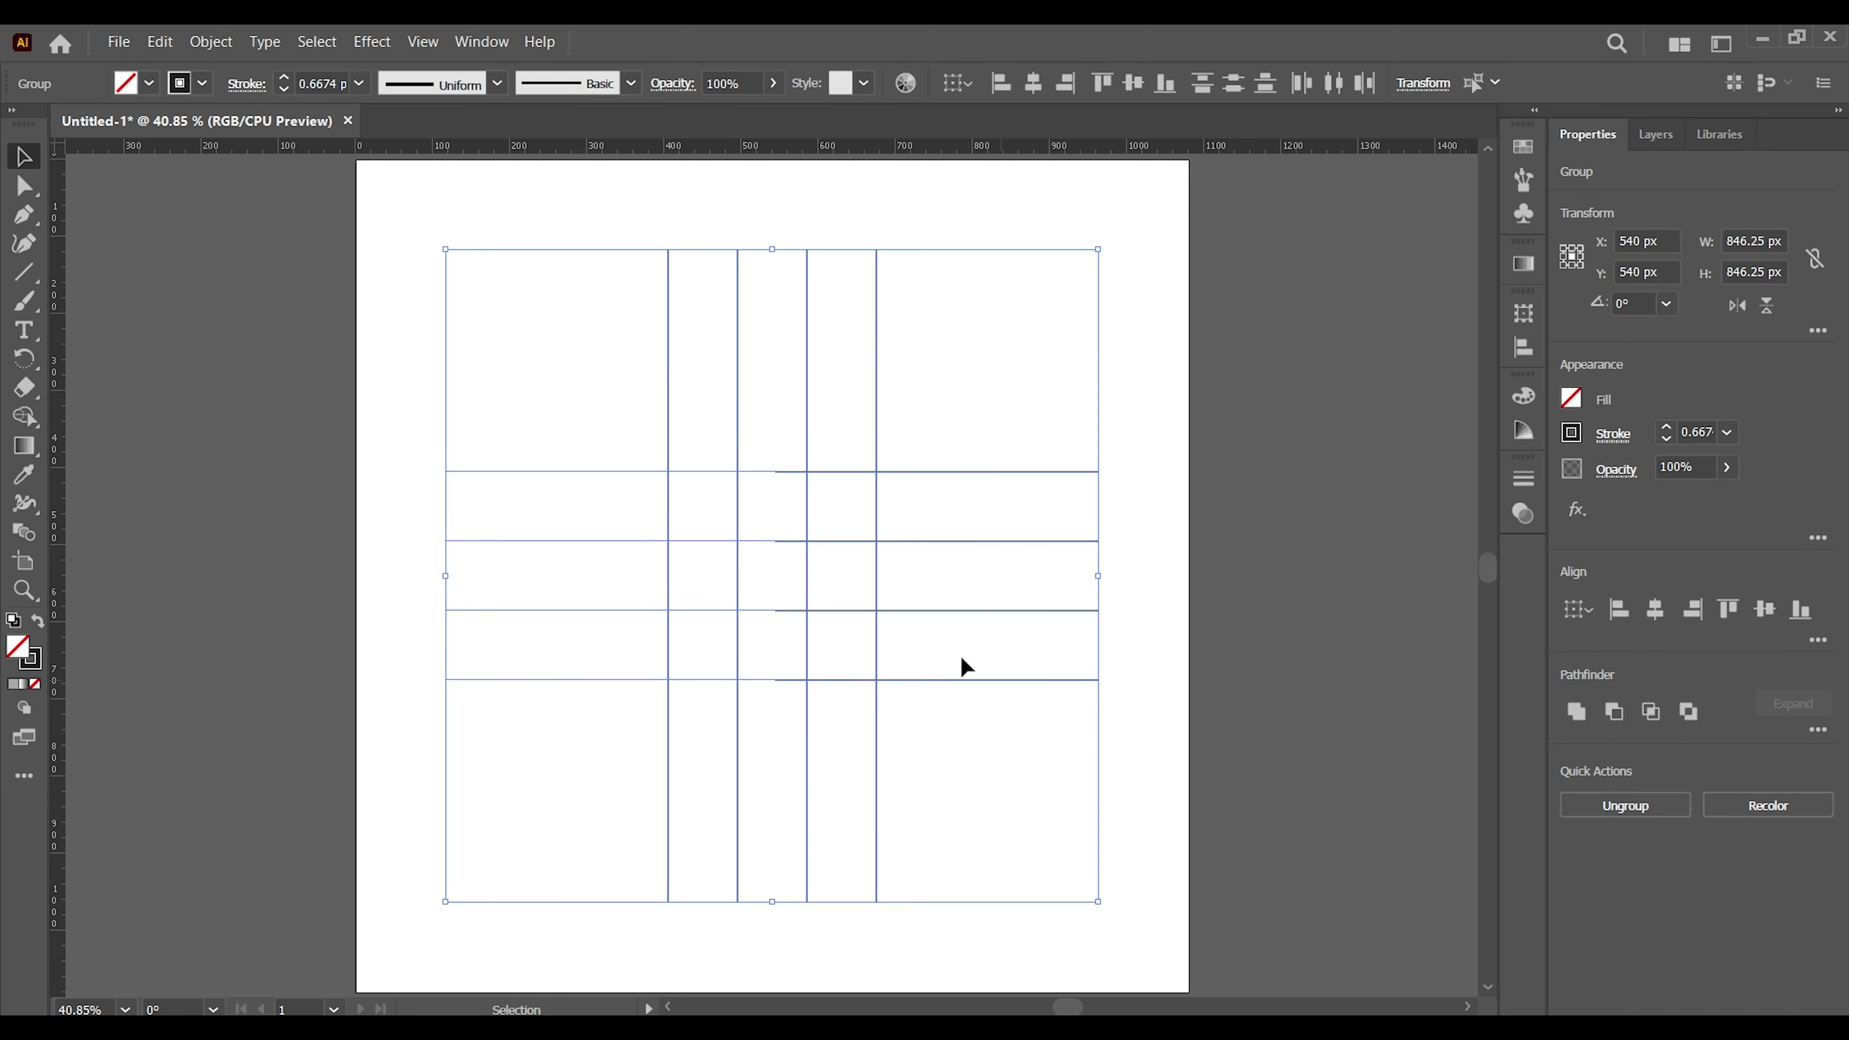
pyautogui.rightClick(862, 604)
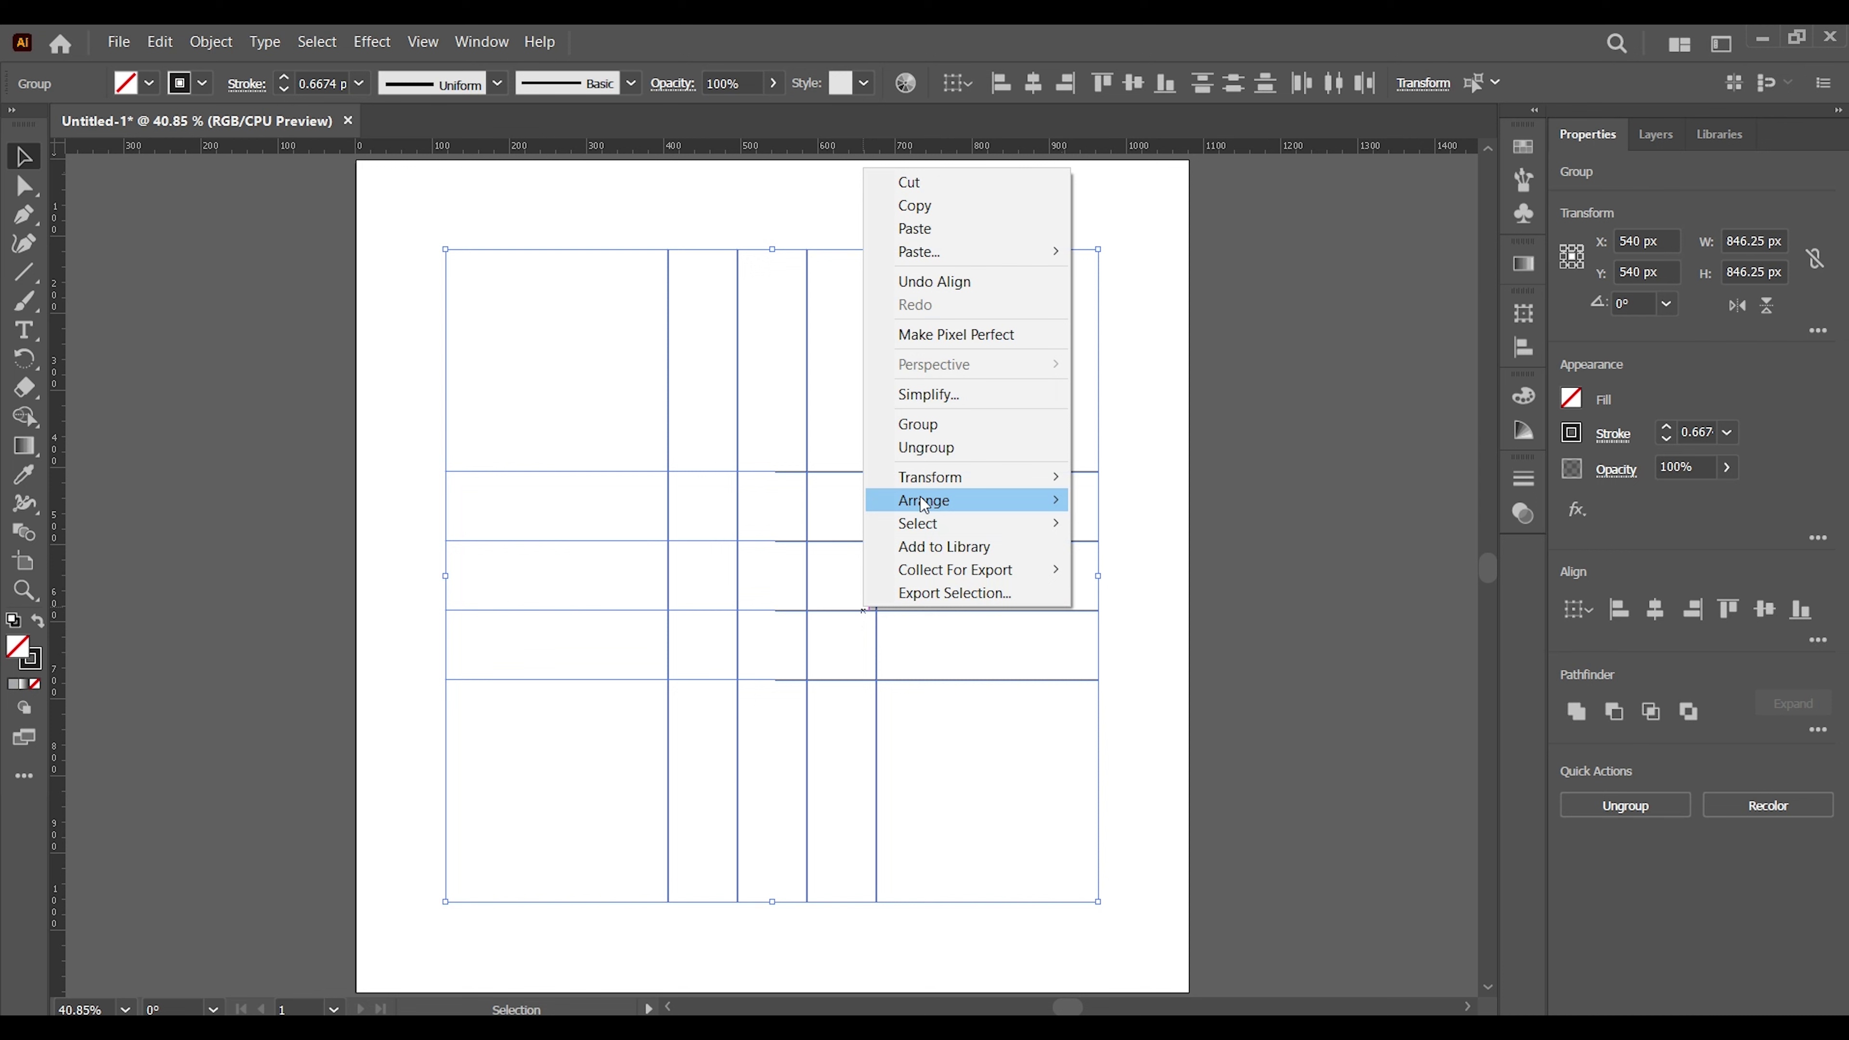
pyautogui.click(937, 424)
pyautogui.press('z')
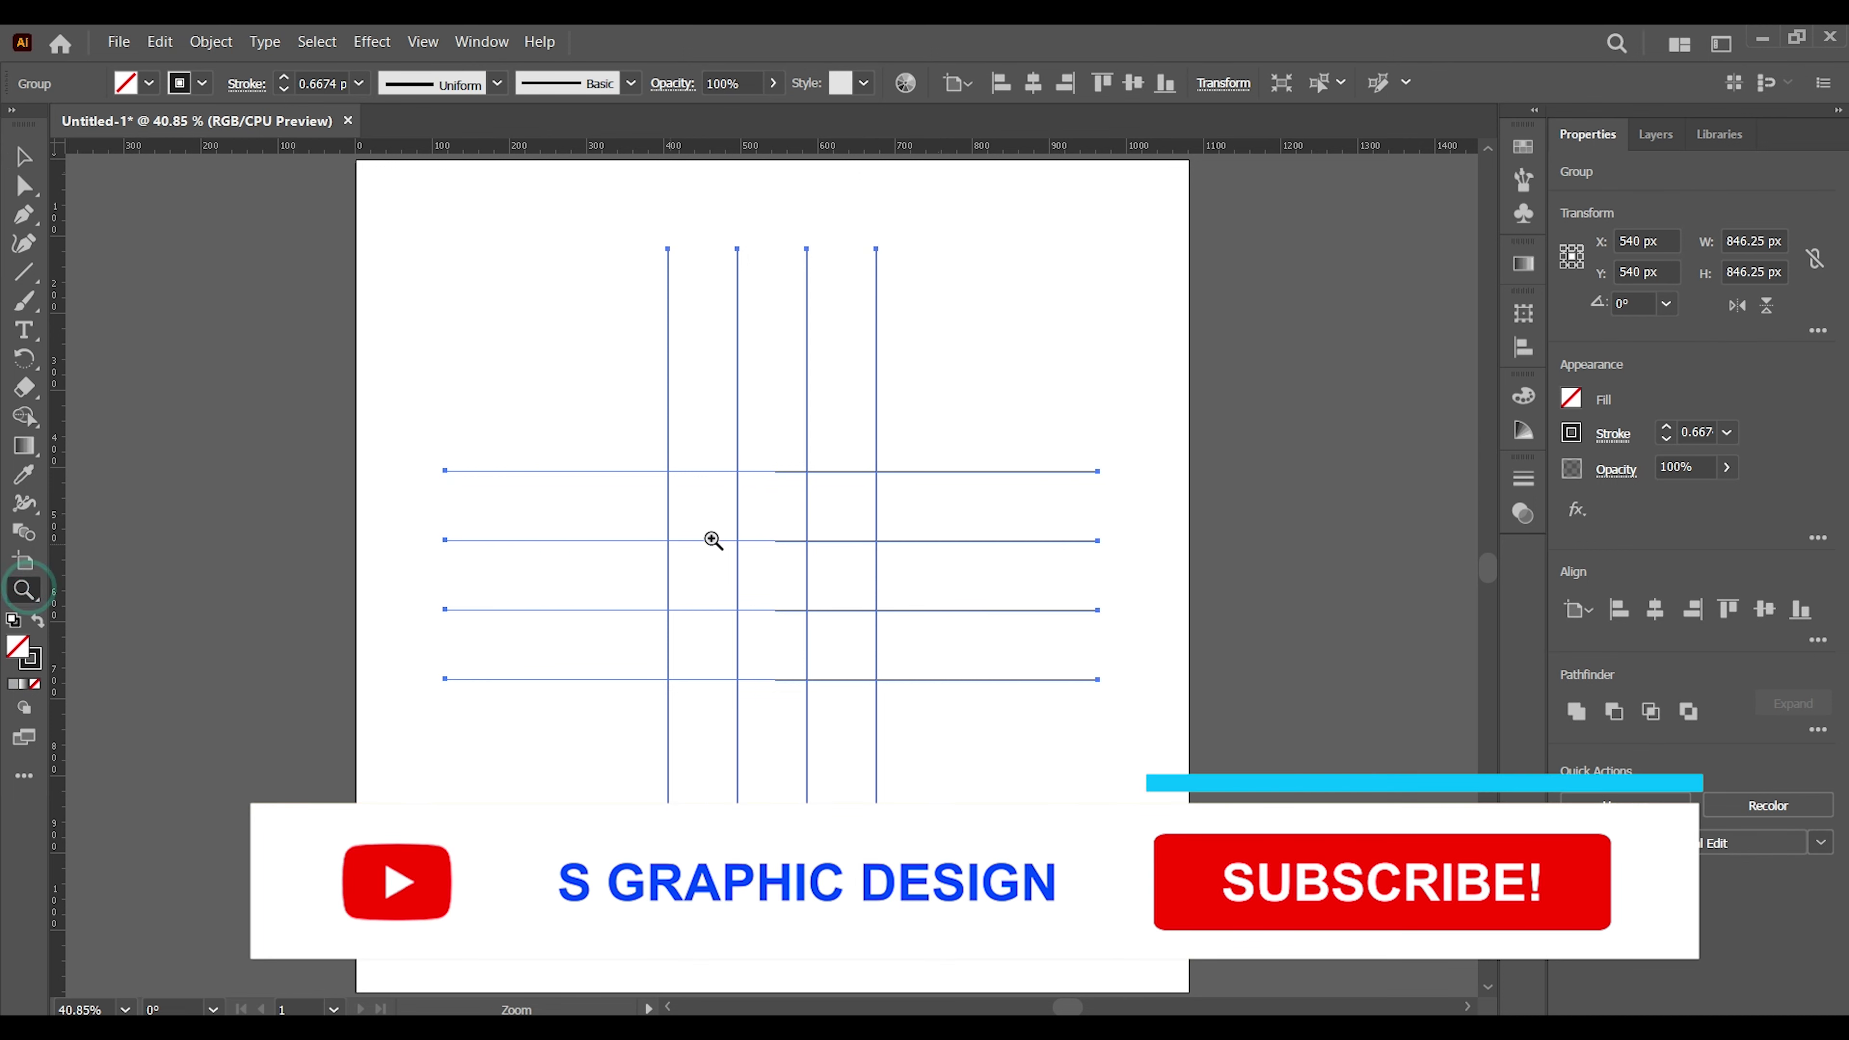
pyautogui.click(779, 539)
pyautogui.click(757, 571)
pyautogui.click(748, 630)
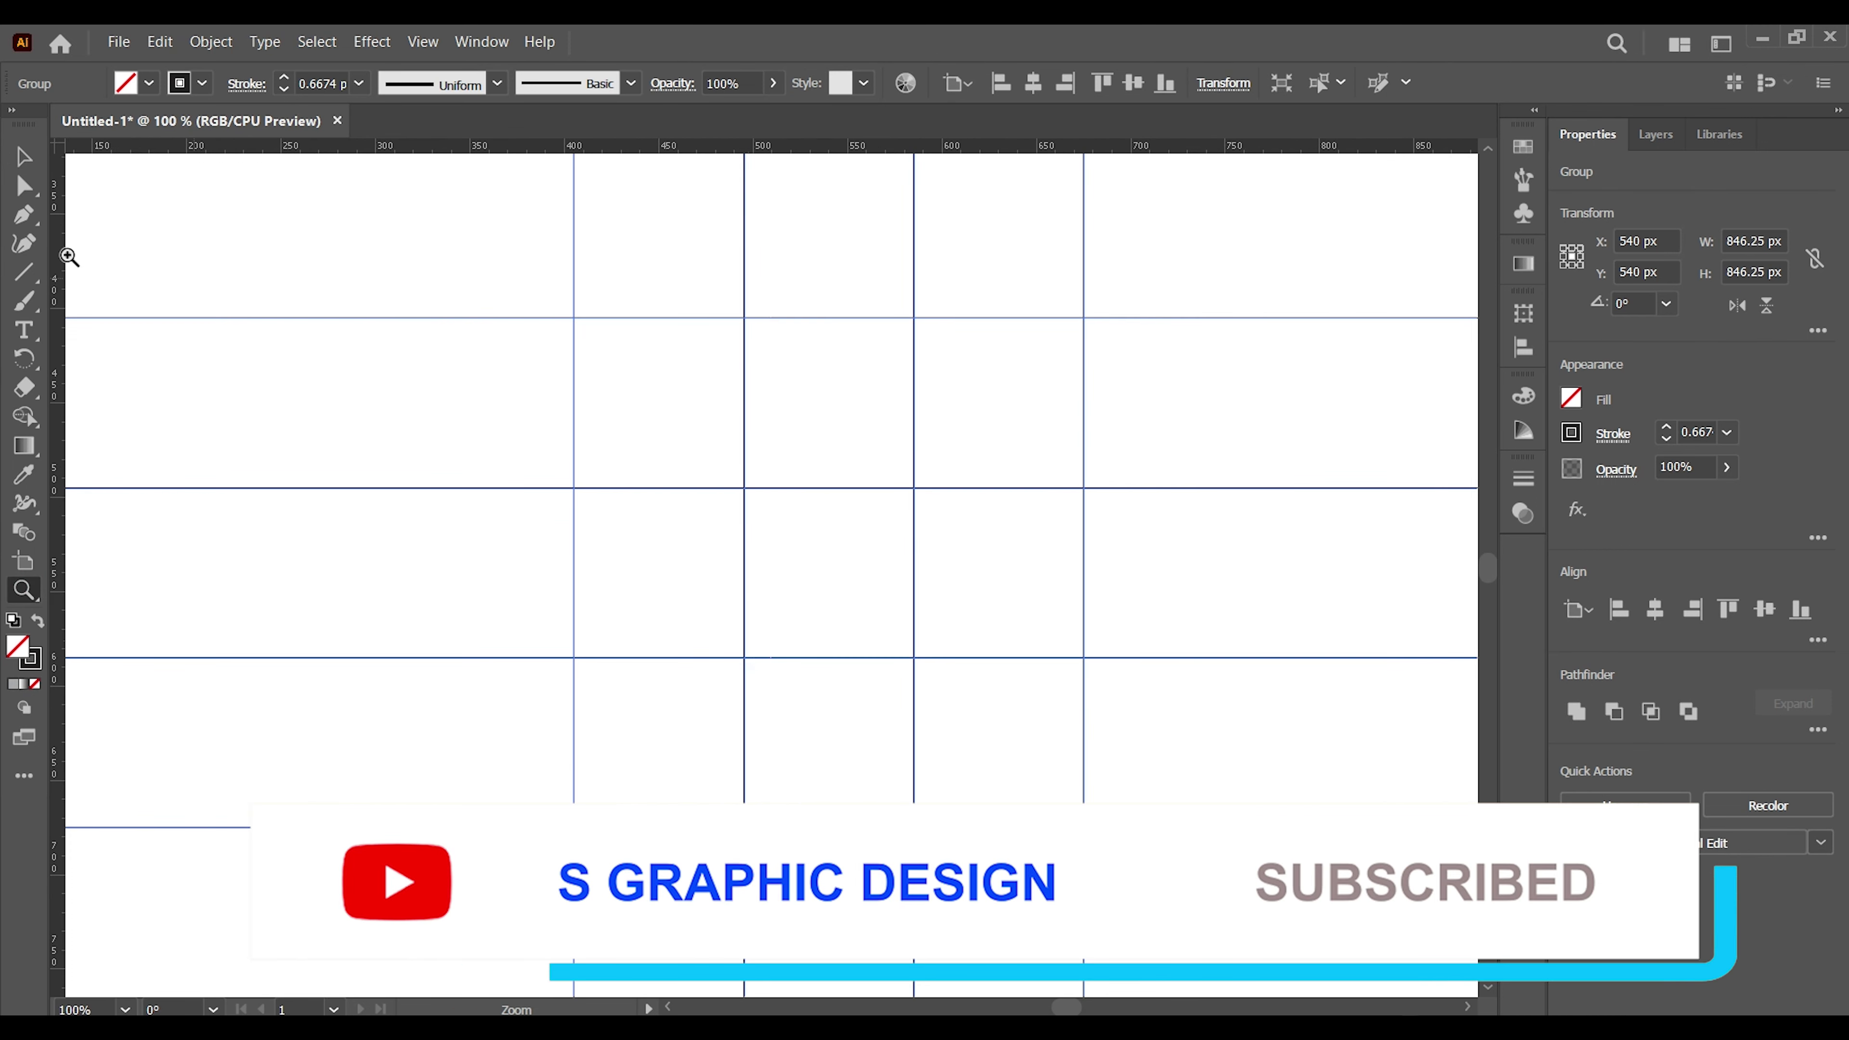
# Draw a 270 px circle from the grid centre out to the outer grid lines.
pyautogui.click(173, 236)
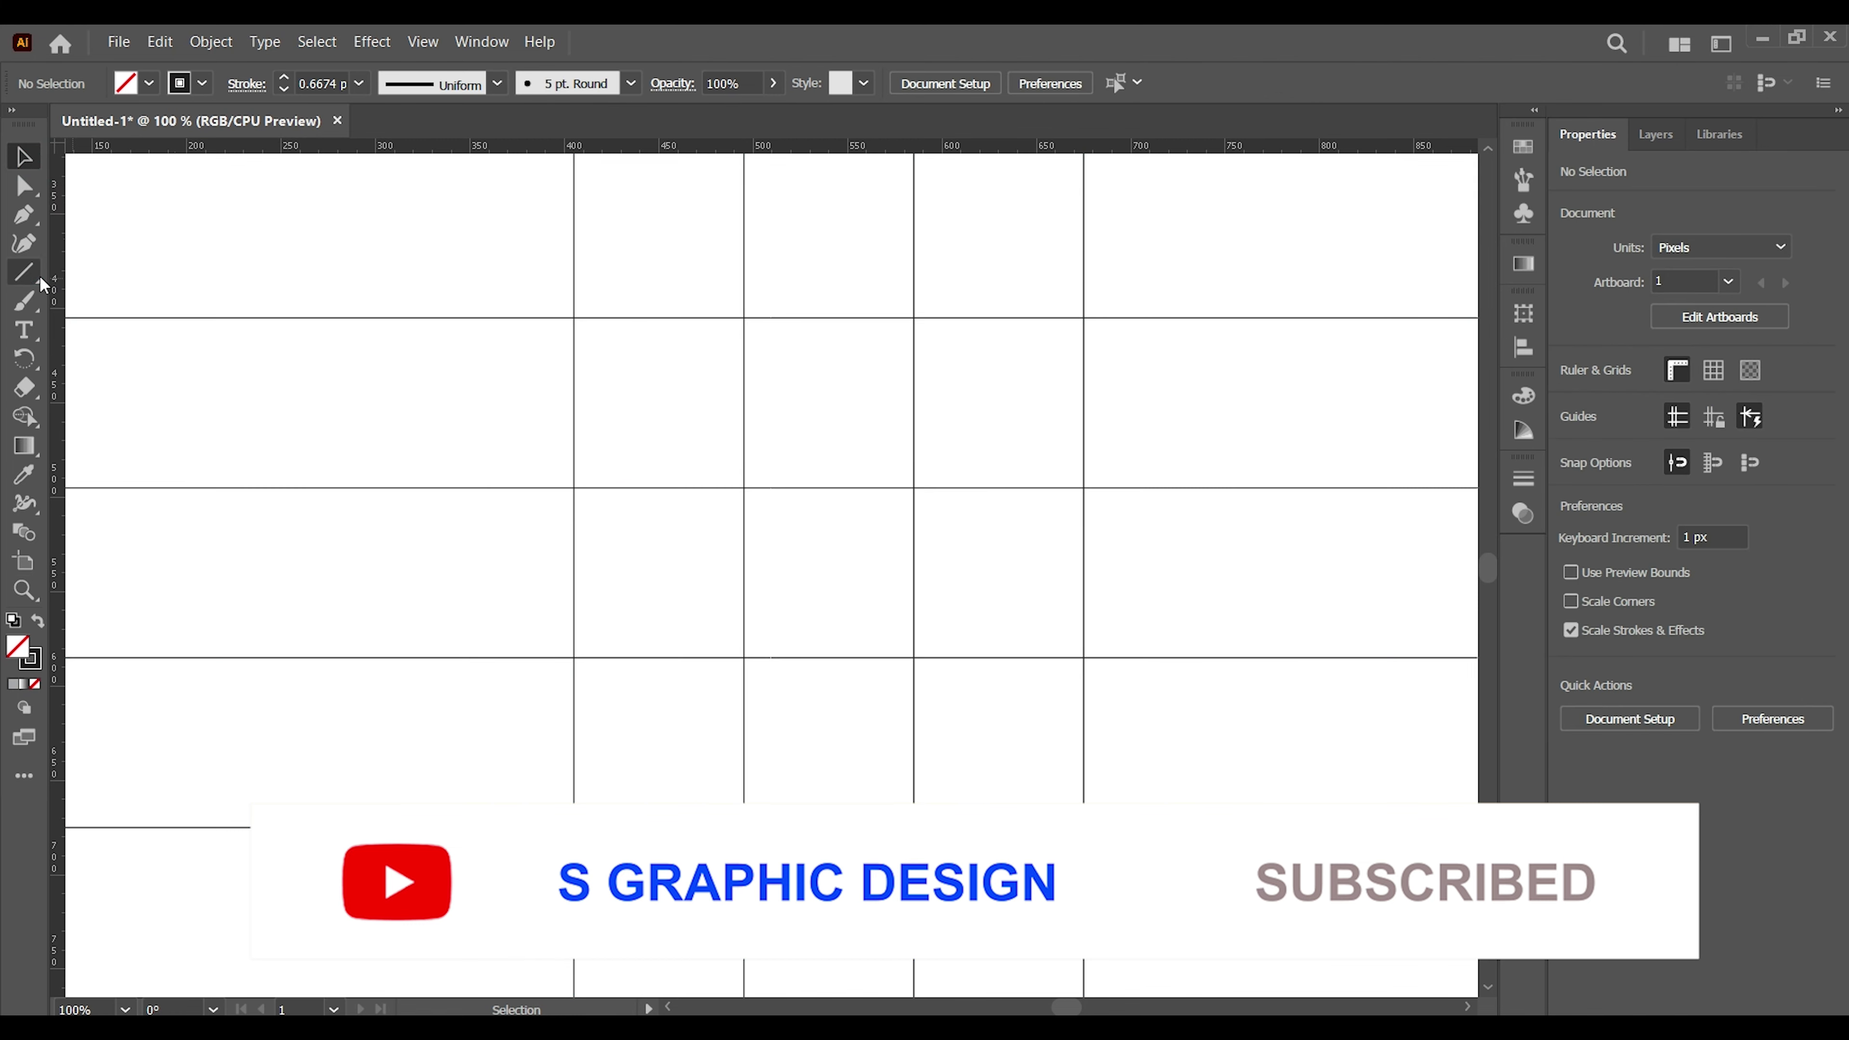
pyautogui.click(39, 275)
pyautogui.click(175, 439)
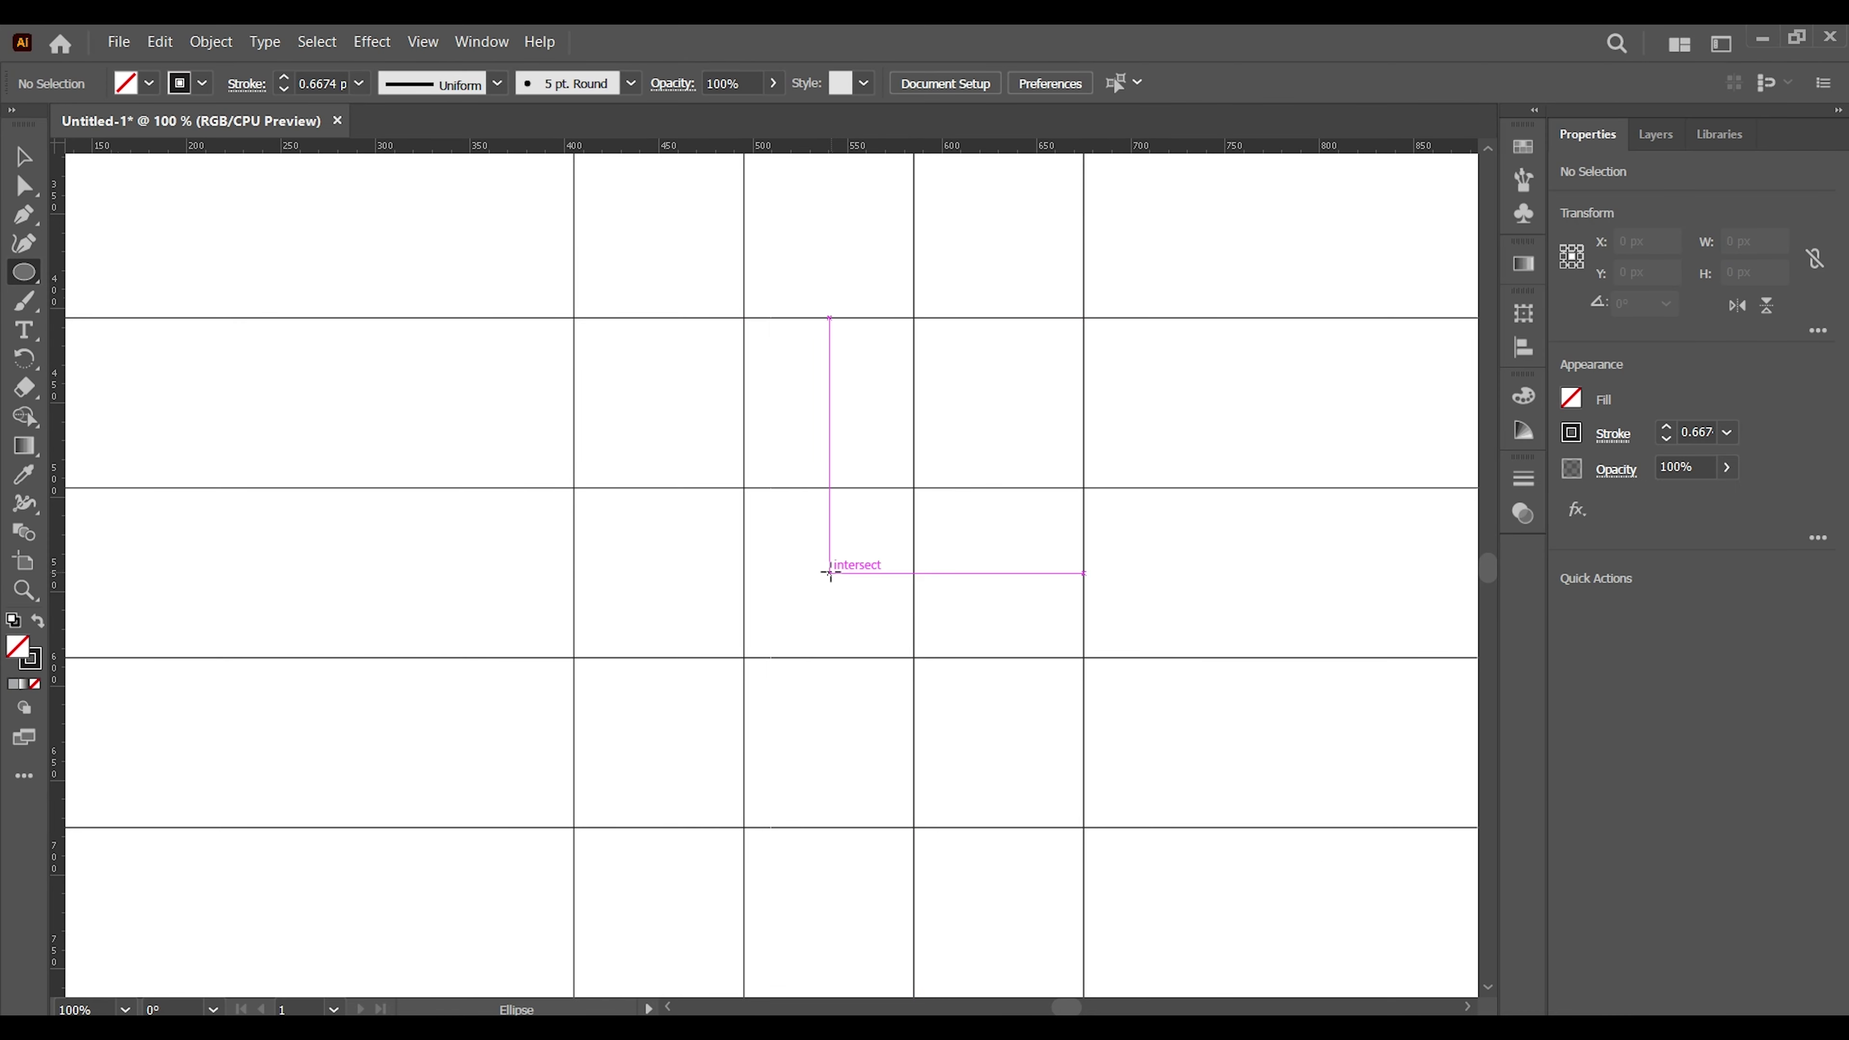
pyautogui.moveTo(830, 573); pyautogui.dragTo(952, 824)
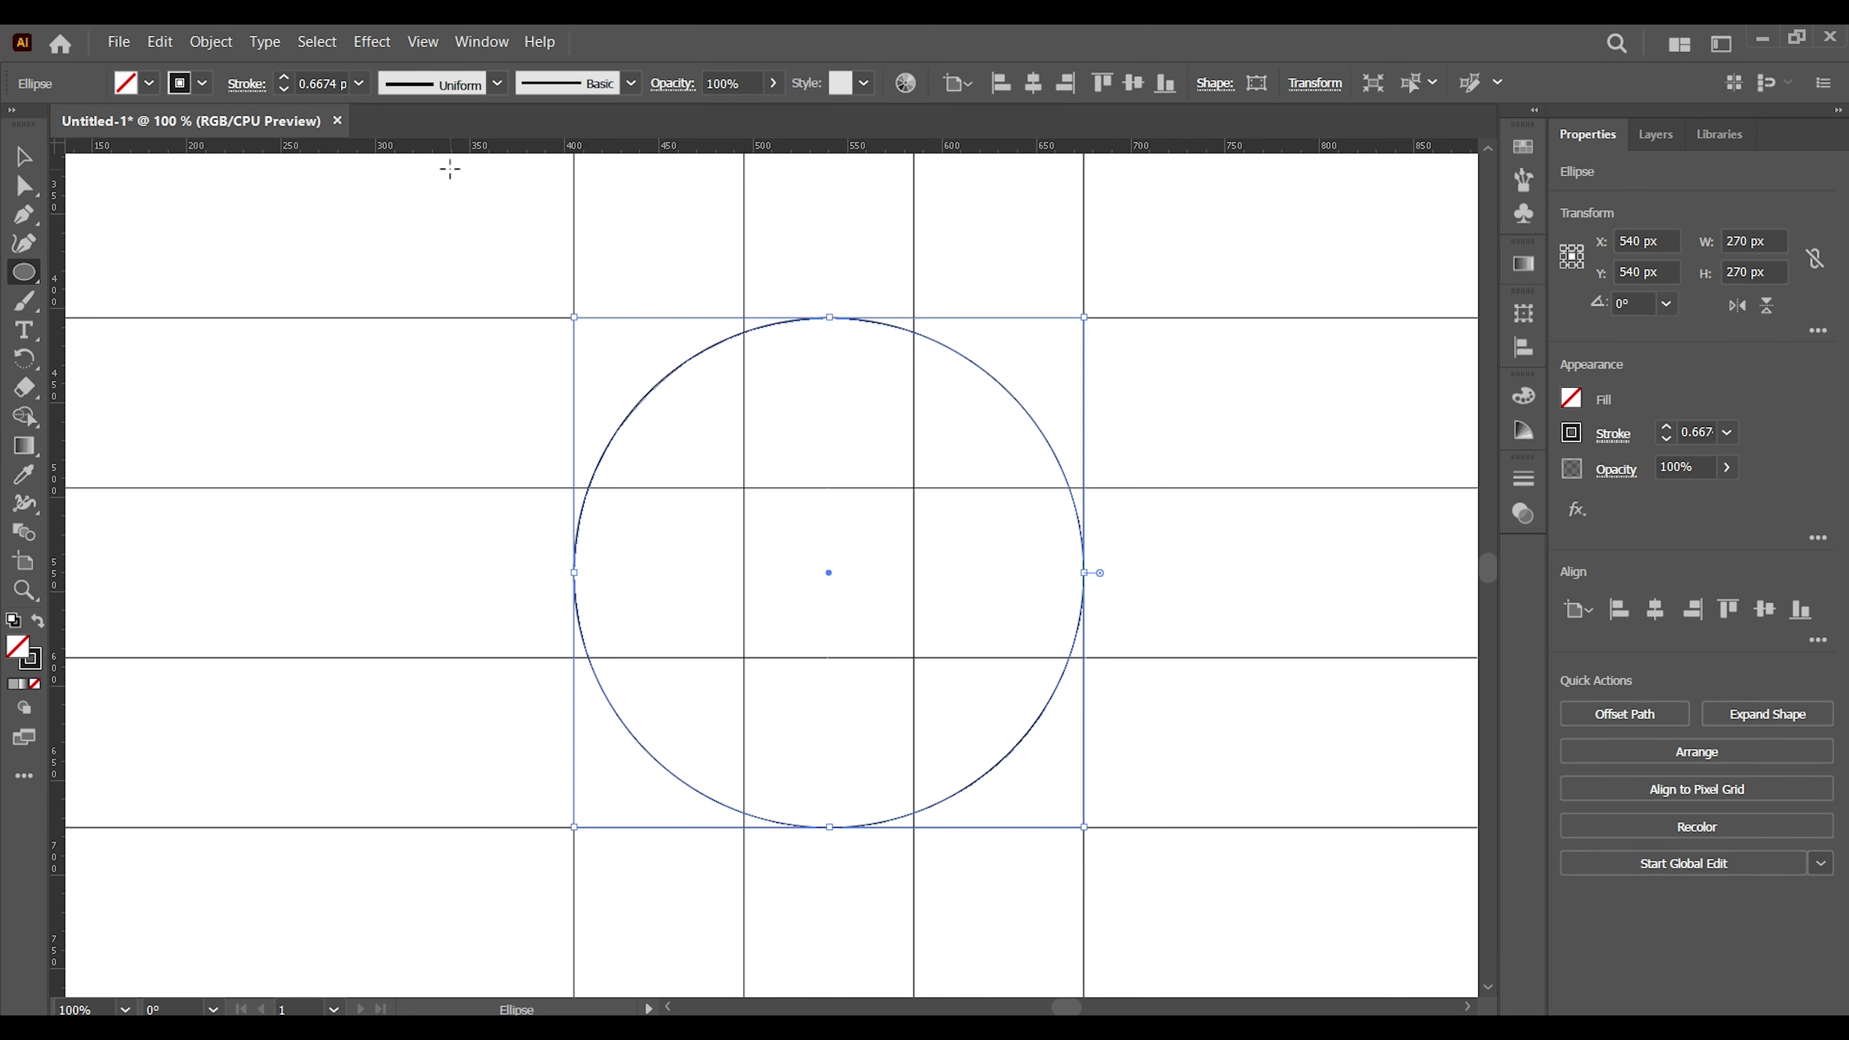
# Zoom in and toggle Outline view to check the circle's alignment with the grid.
pyautogui.click(24, 589)
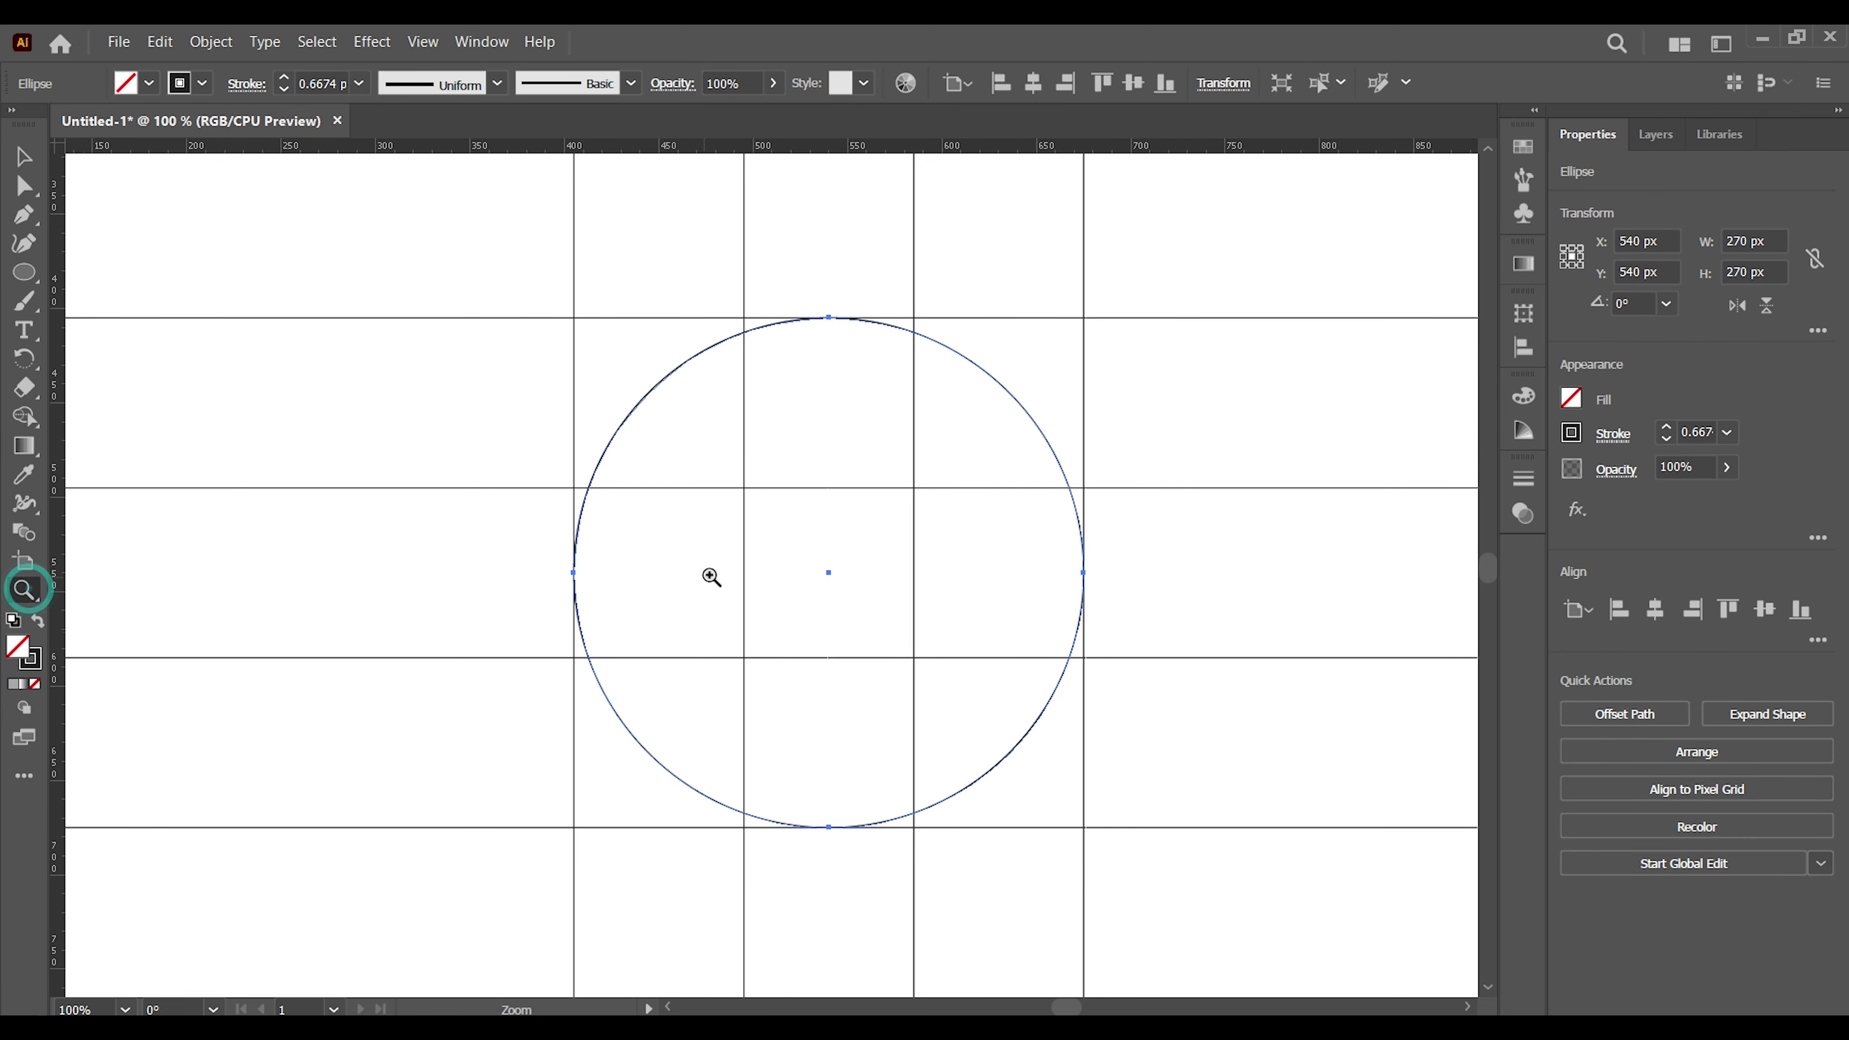
pyautogui.click(785, 579)
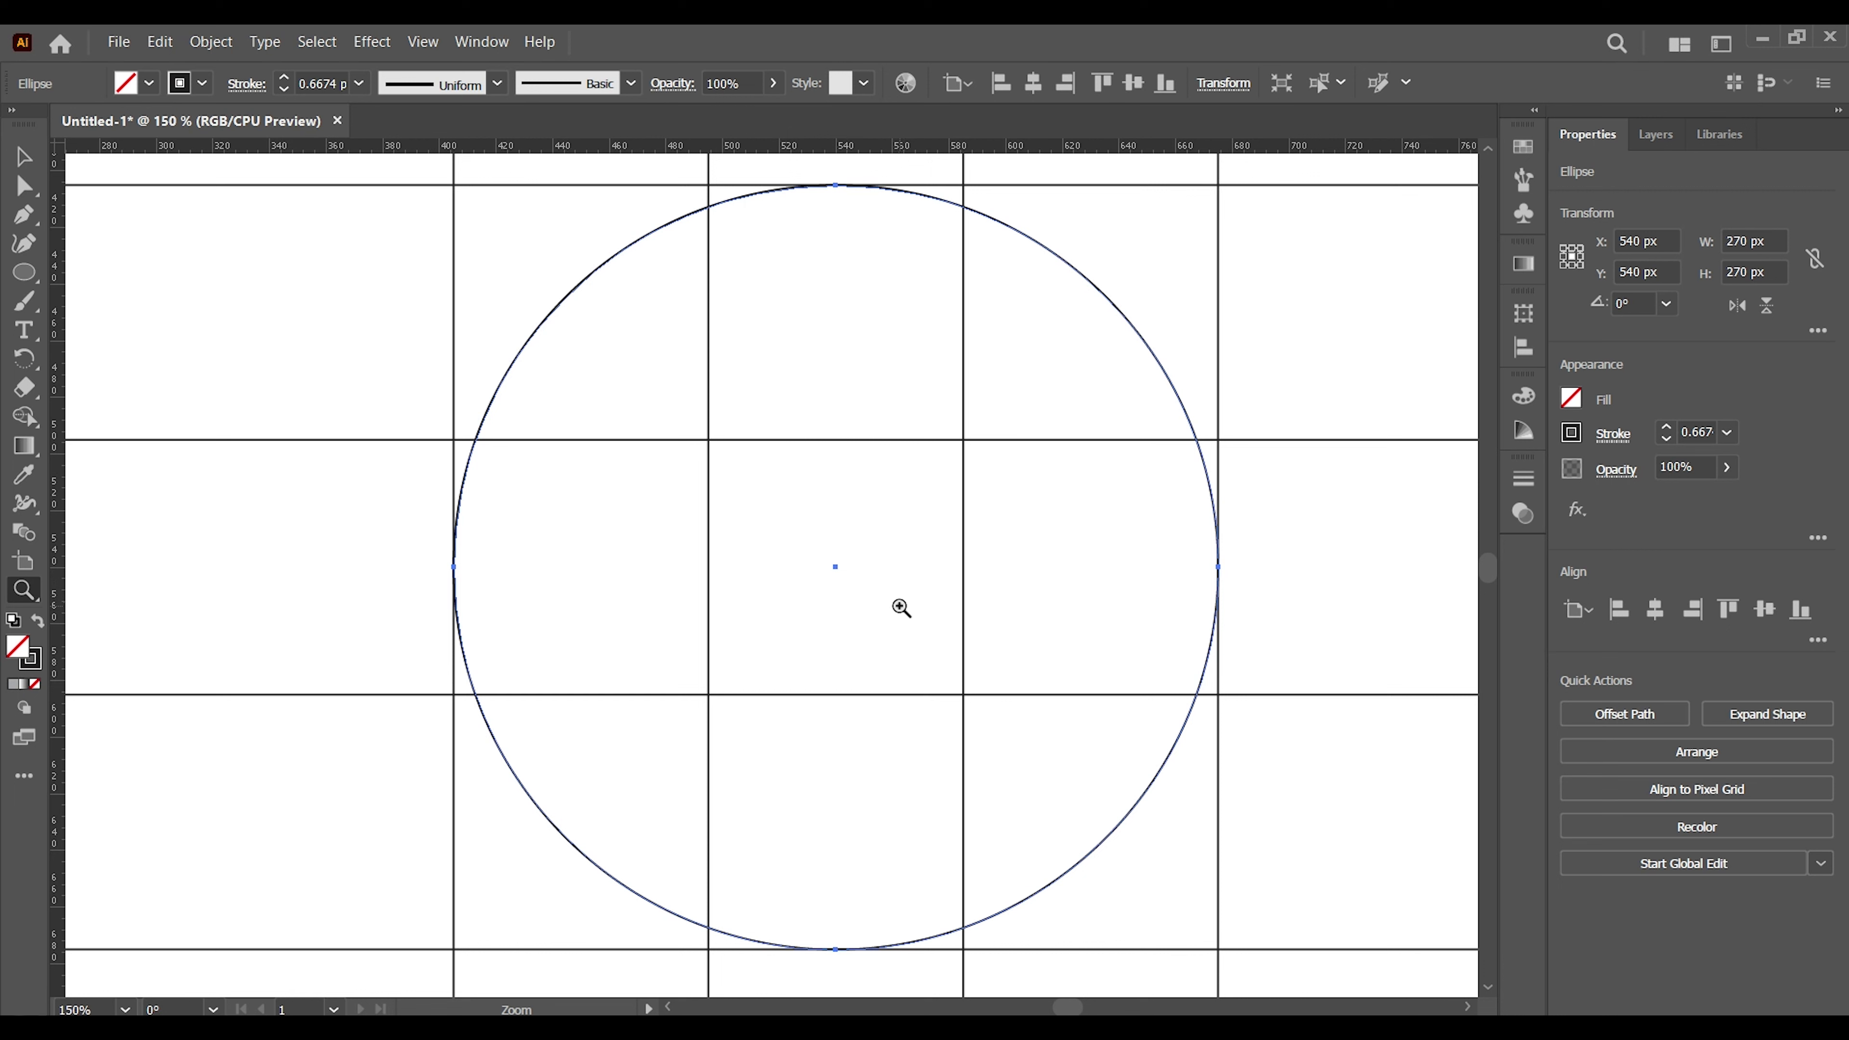
pyautogui.hotkey('ctrl', 'y')
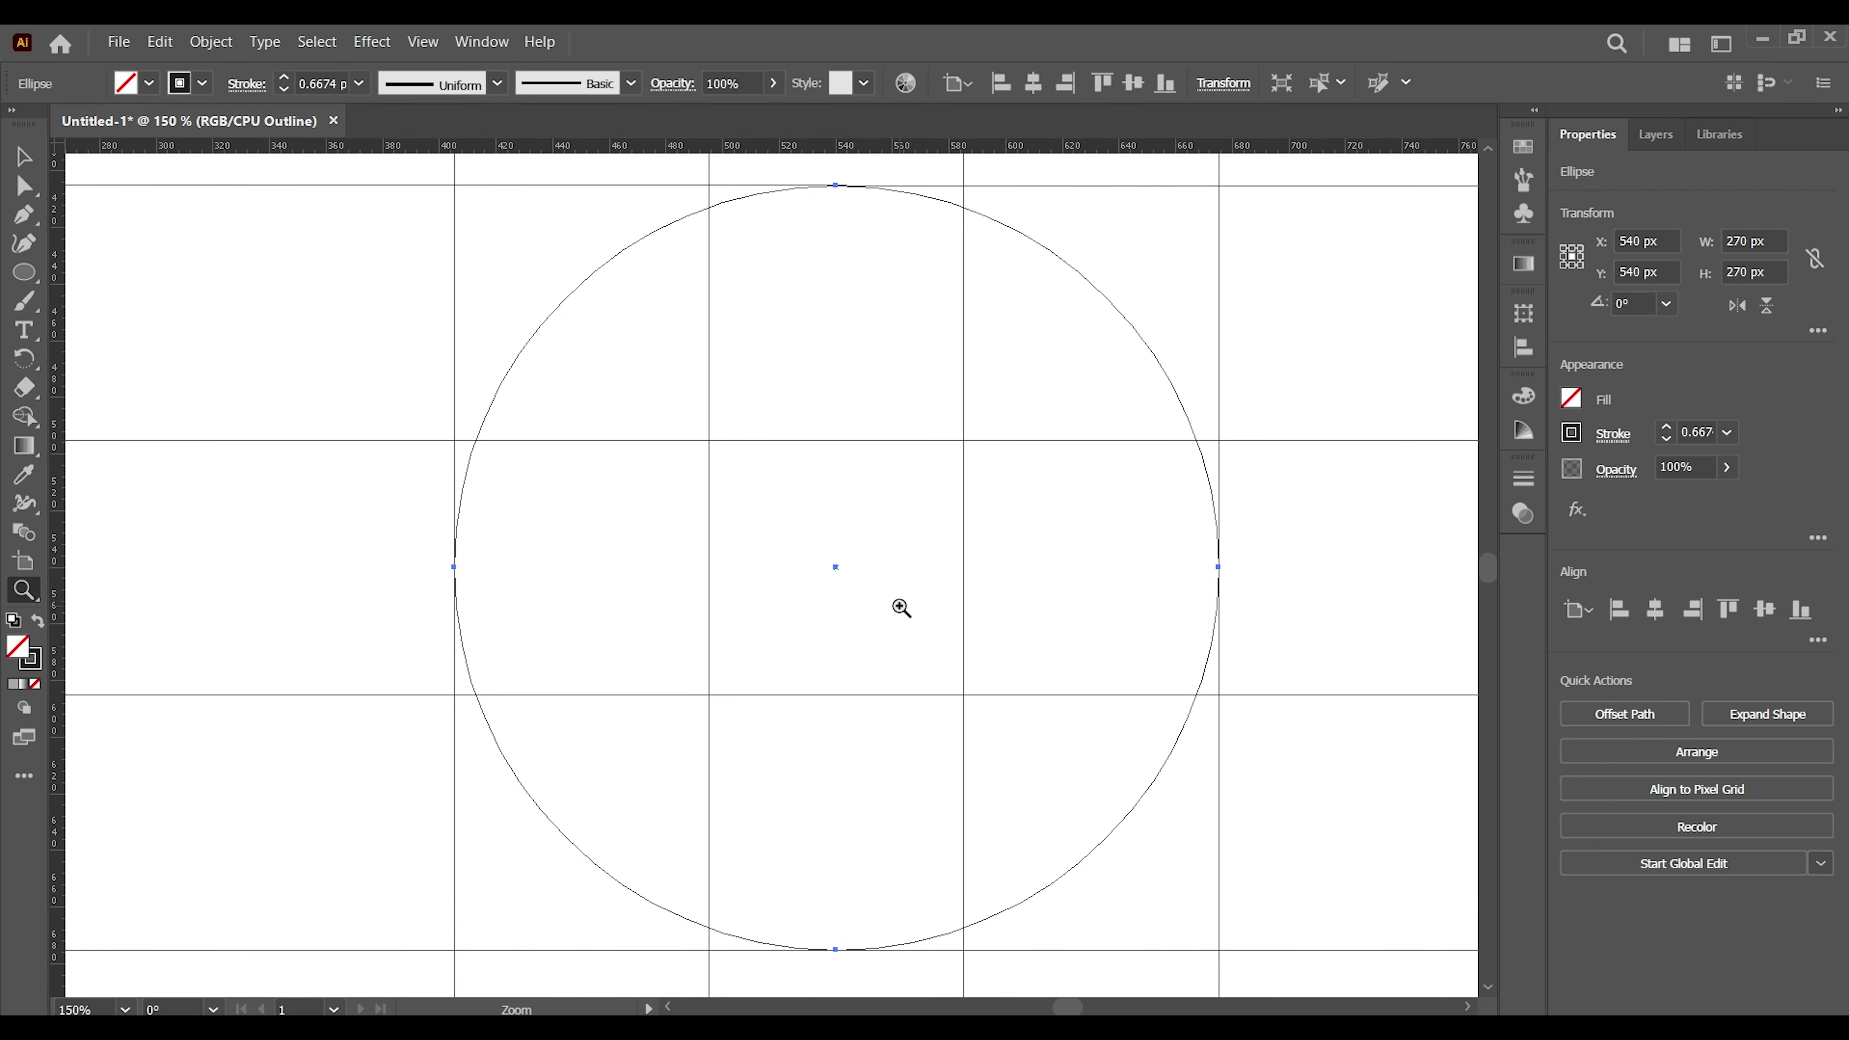
pyautogui.hotkey('ctrl', 'y')
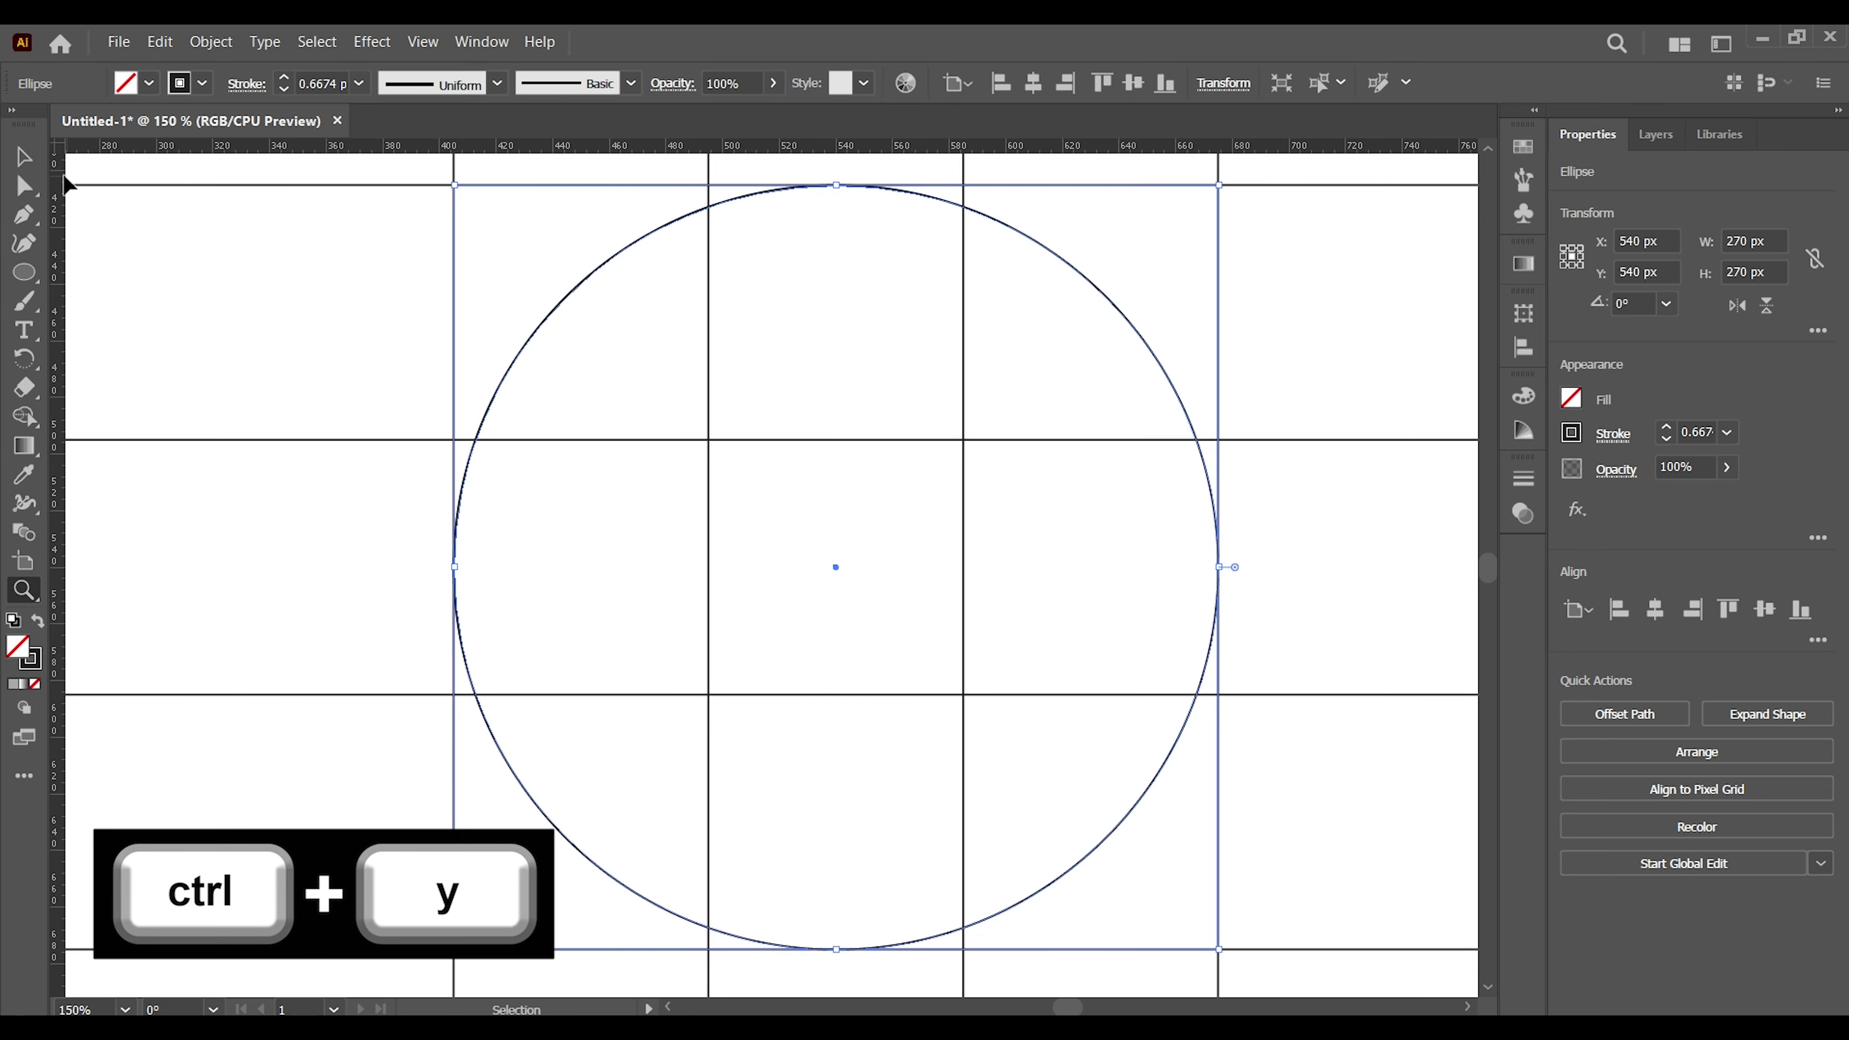
# Paste a copy of the circle in front and scale it down to 90 px around its centre.
pyautogui.press('v')
pyautogui.click(165, 45)
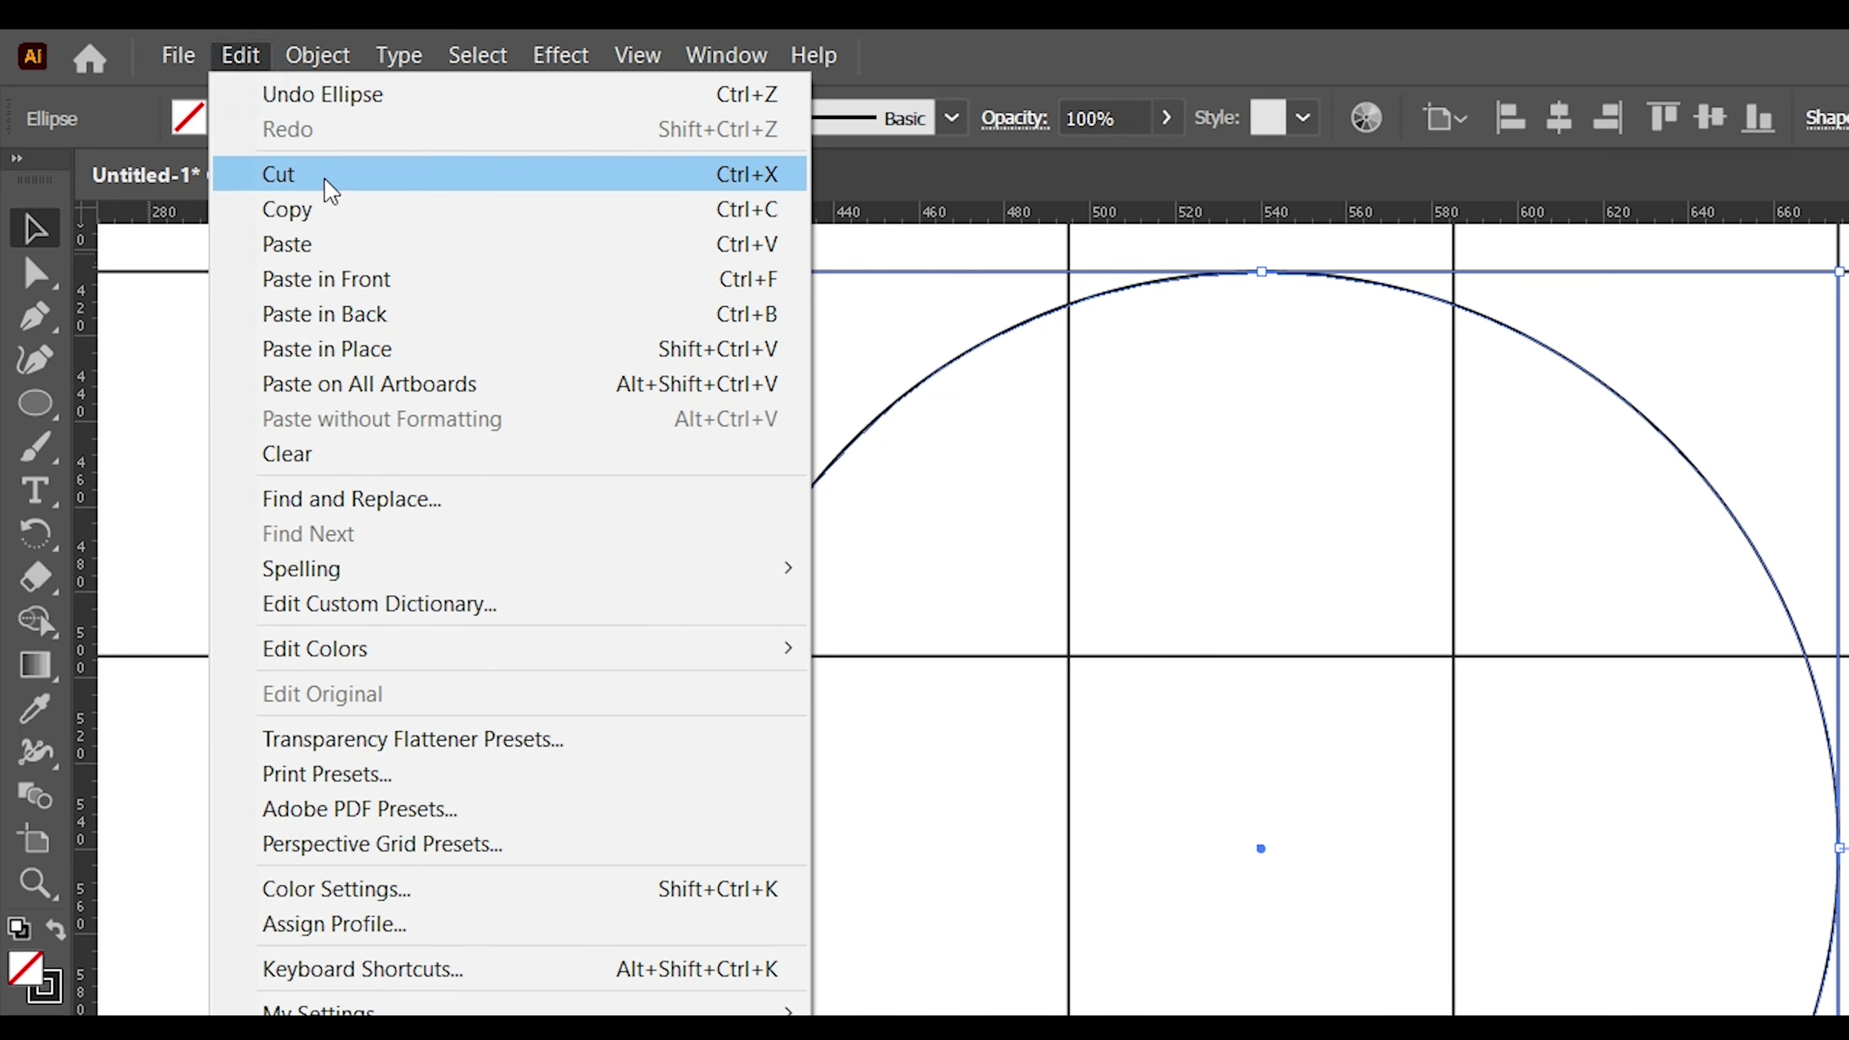
pyautogui.click(211, 141)
pyautogui.click(158, 44)
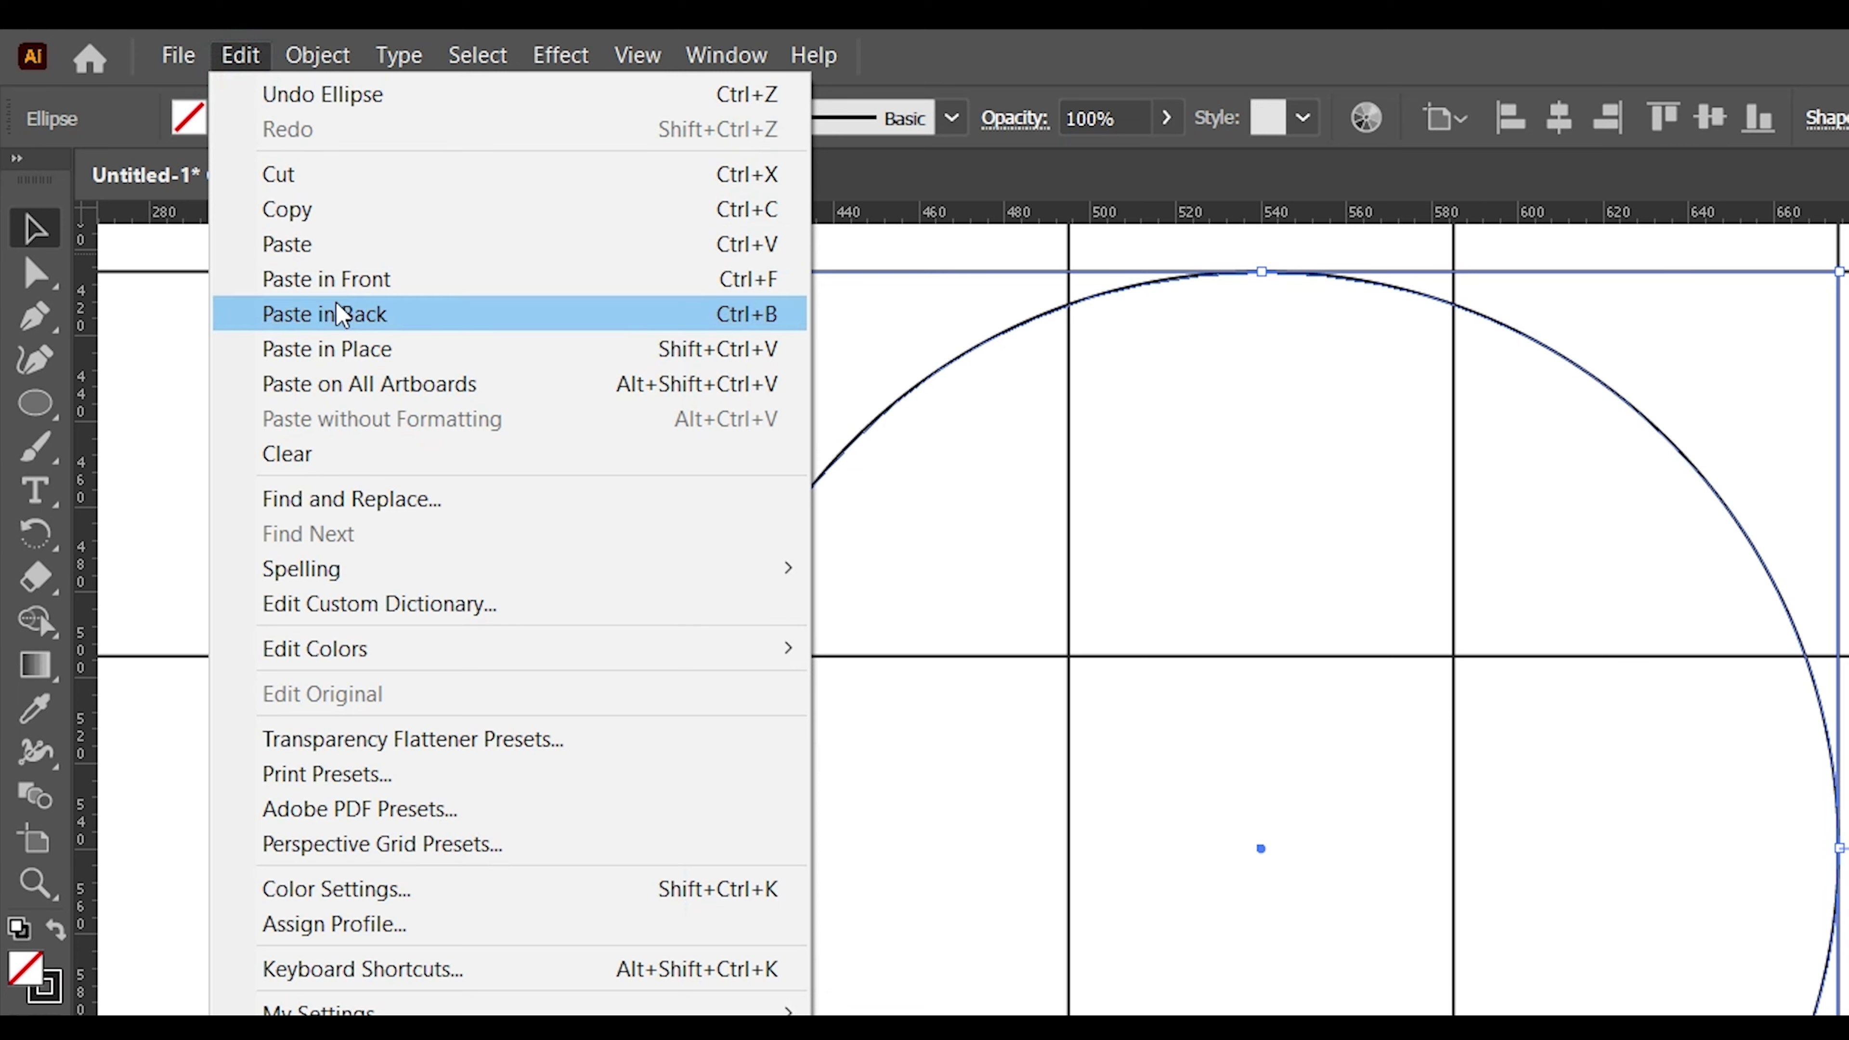
pyautogui.click(332, 280)
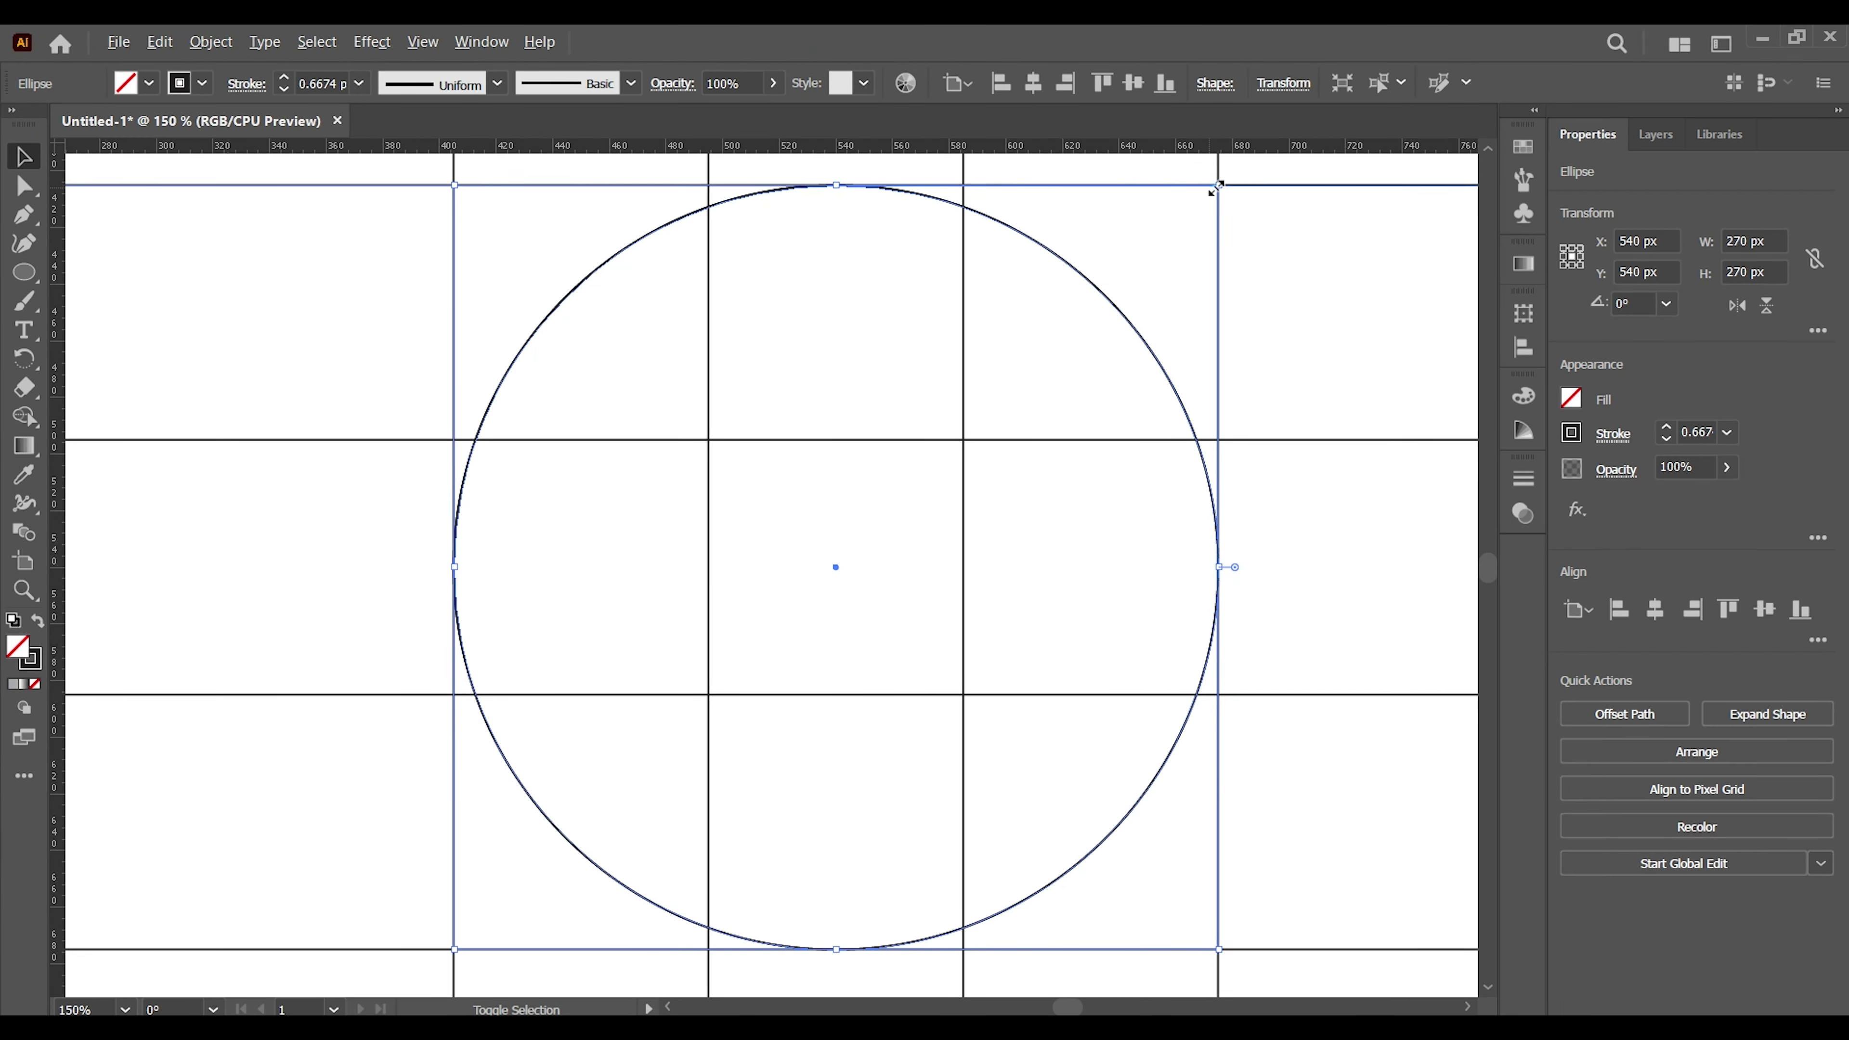
pyautogui.moveTo(1217, 186); pyautogui.dragTo(1074, 439)
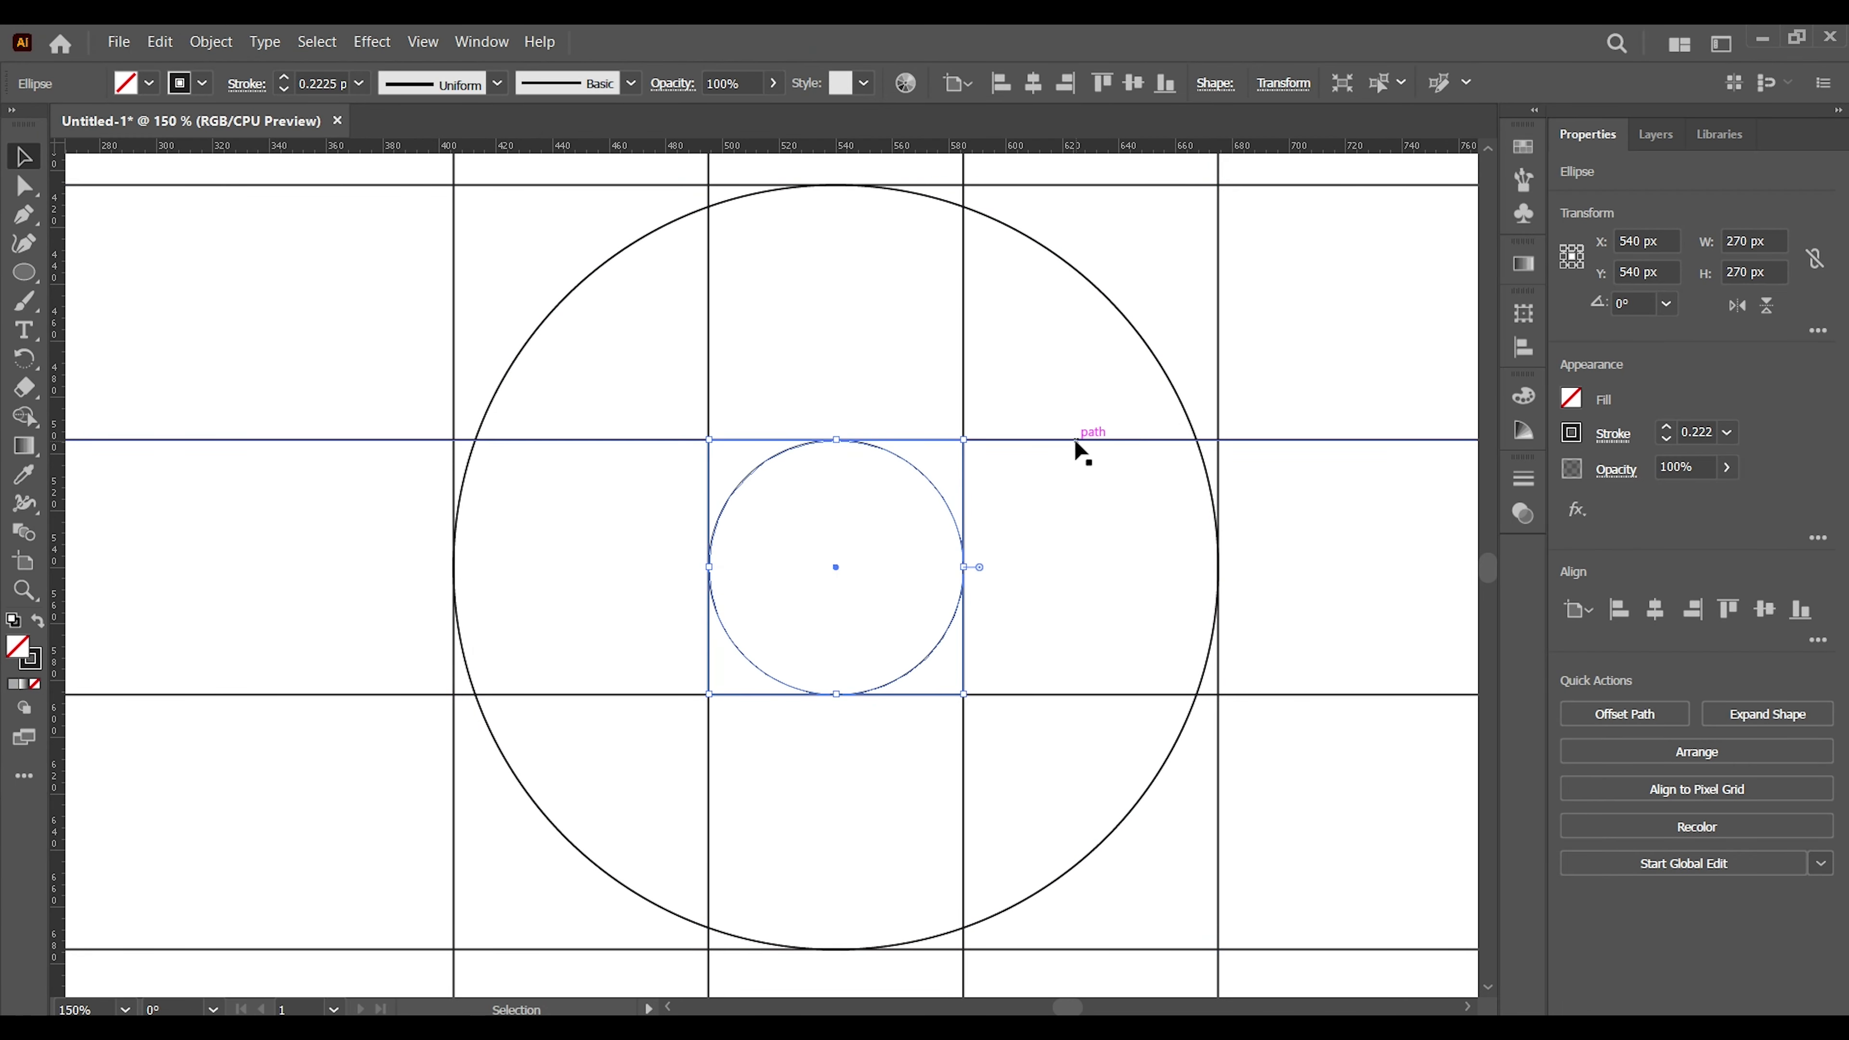
pyautogui.click(348, 319)
pyautogui.hotkey('ctrl', '-')
pyautogui.hotkey('ctrl', '-')
pyautogui.hotkey('ctrl', '-')
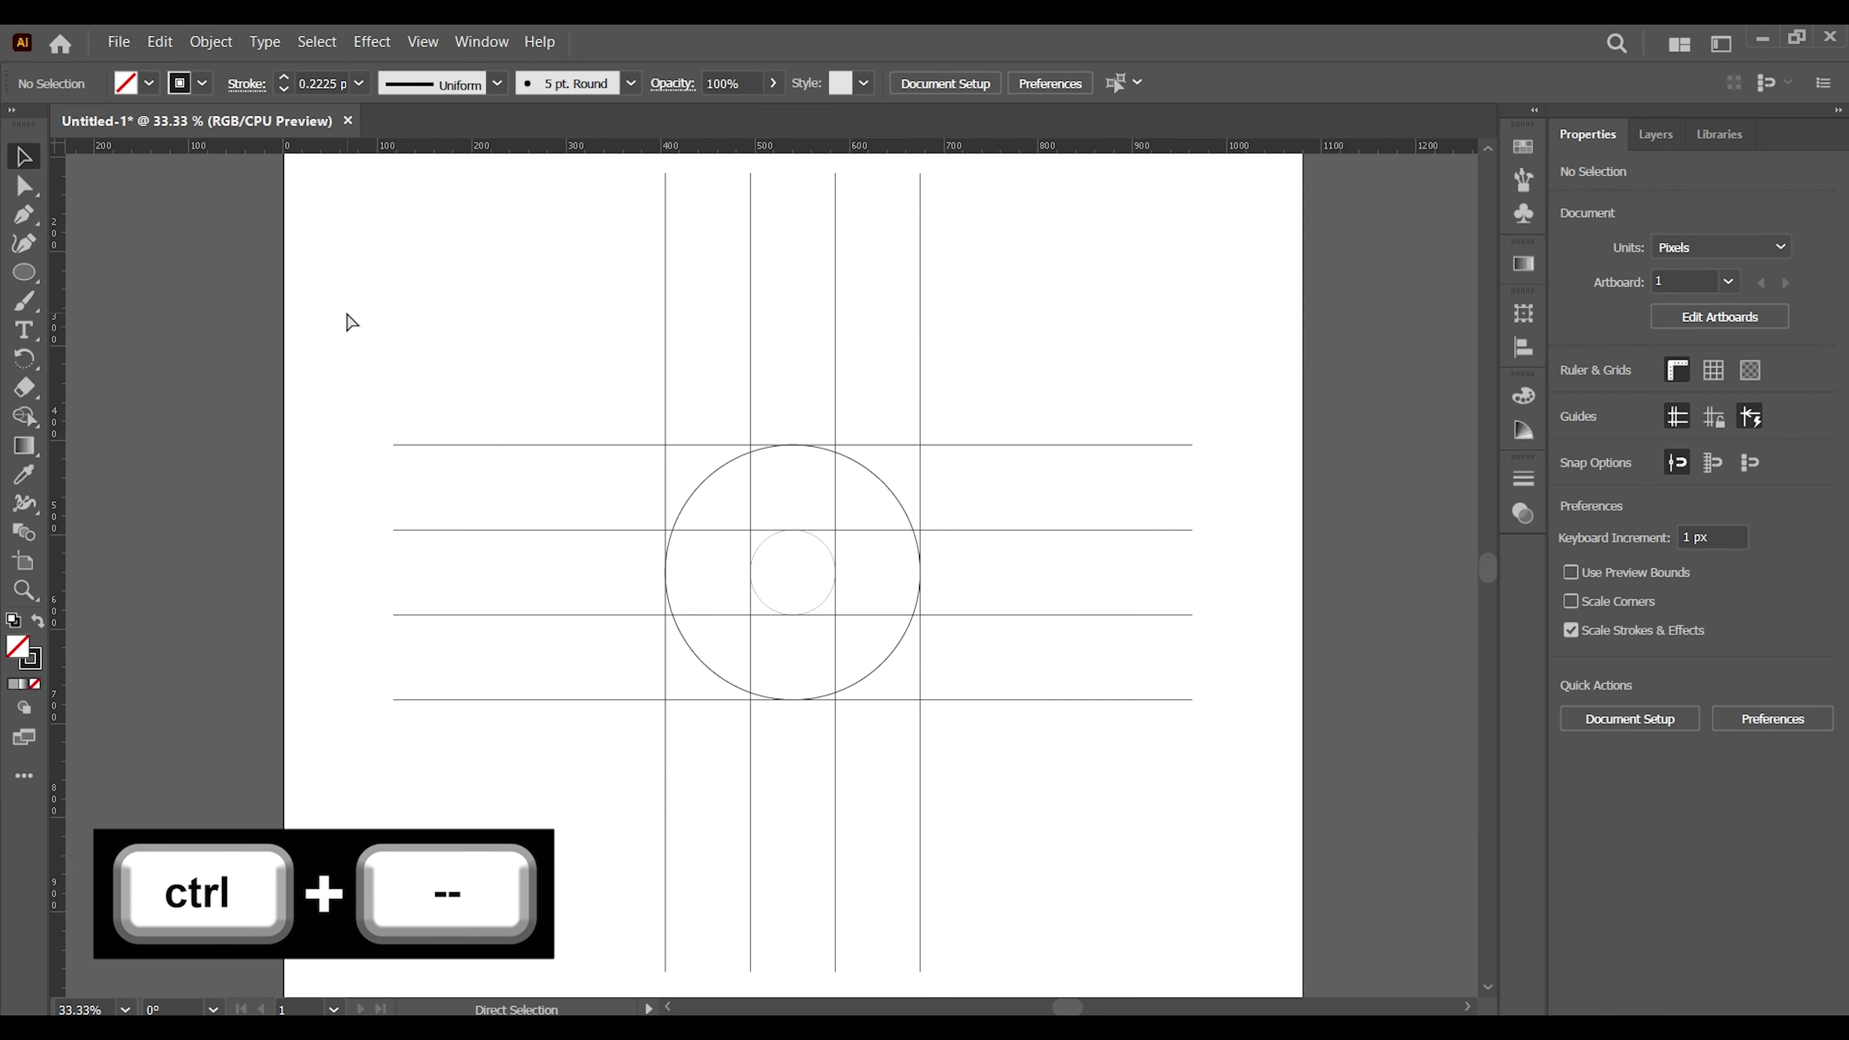
pyautogui.hotkey('ctrl', '-')
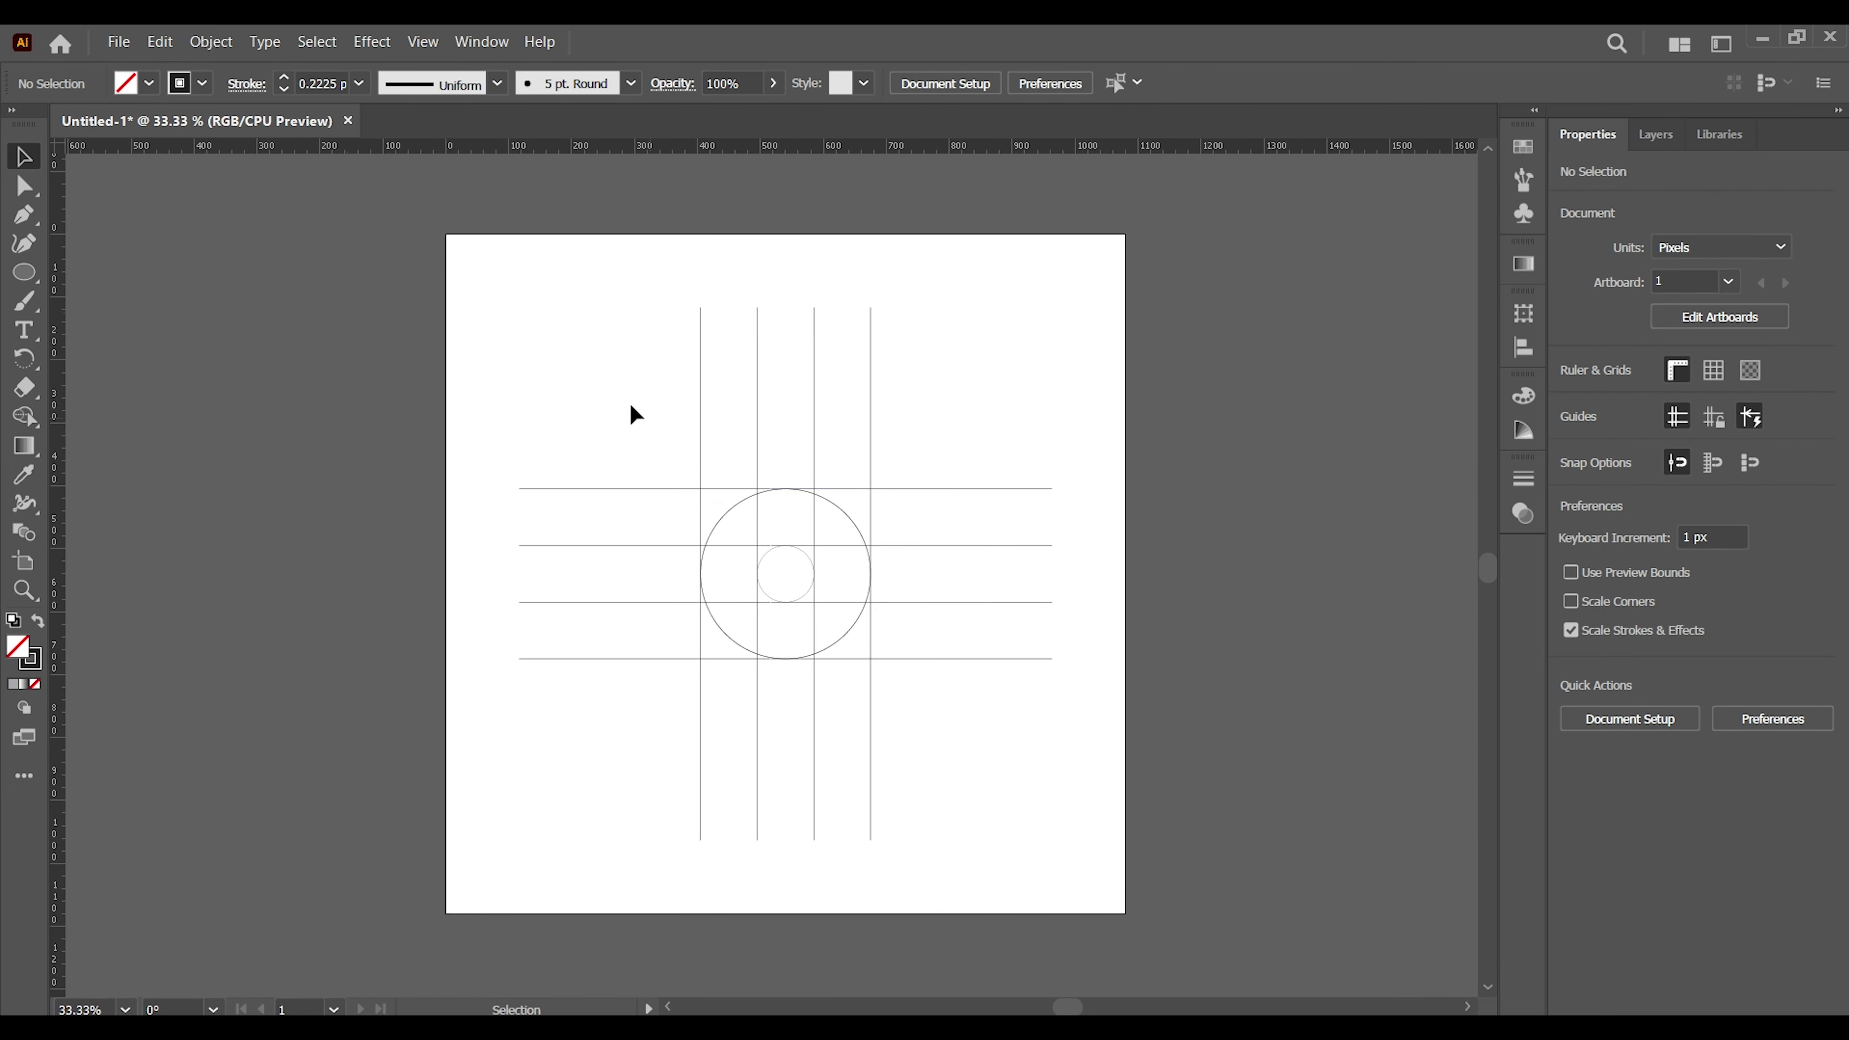
# Rotate the grid lines and both circles 45°, then zoom in on the circles.
pyautogui.moveTo(586, 351); pyautogui.dragTo(1111, 791)
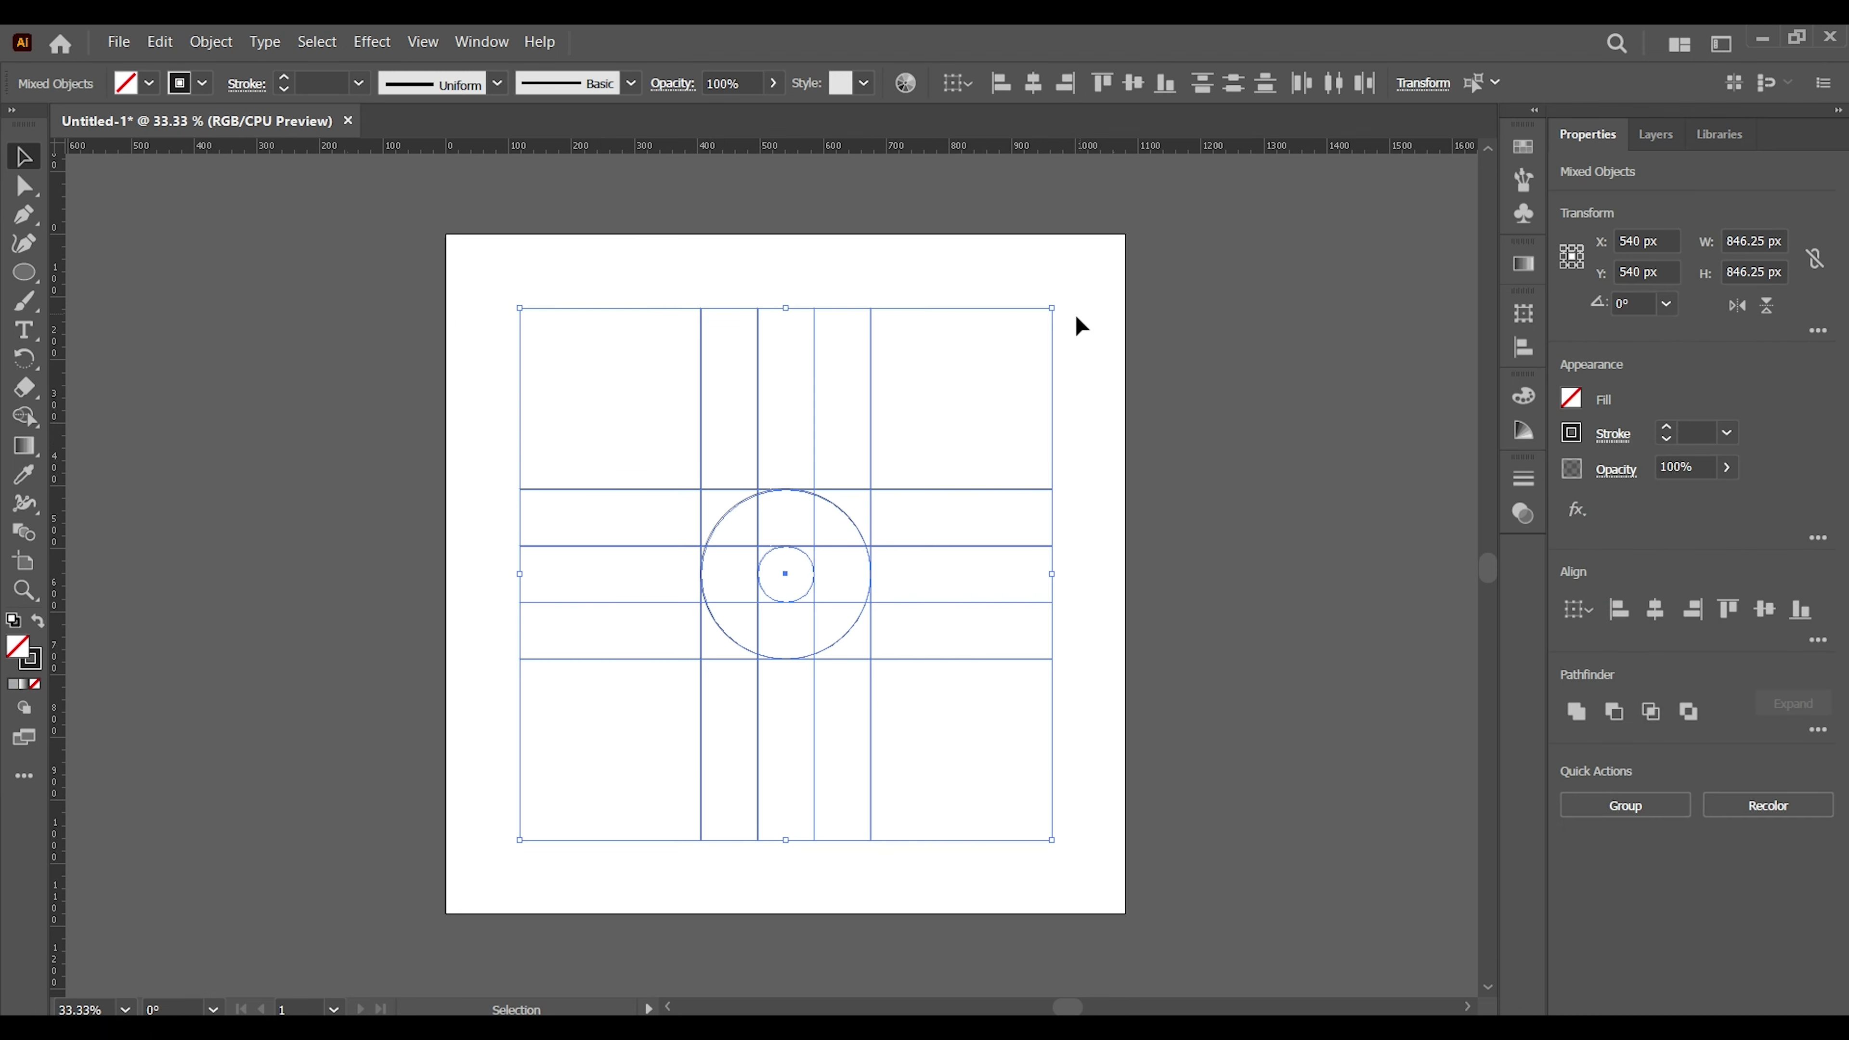
pyautogui.moveTo(1063, 303); pyautogui.dragTo(1125, 496)
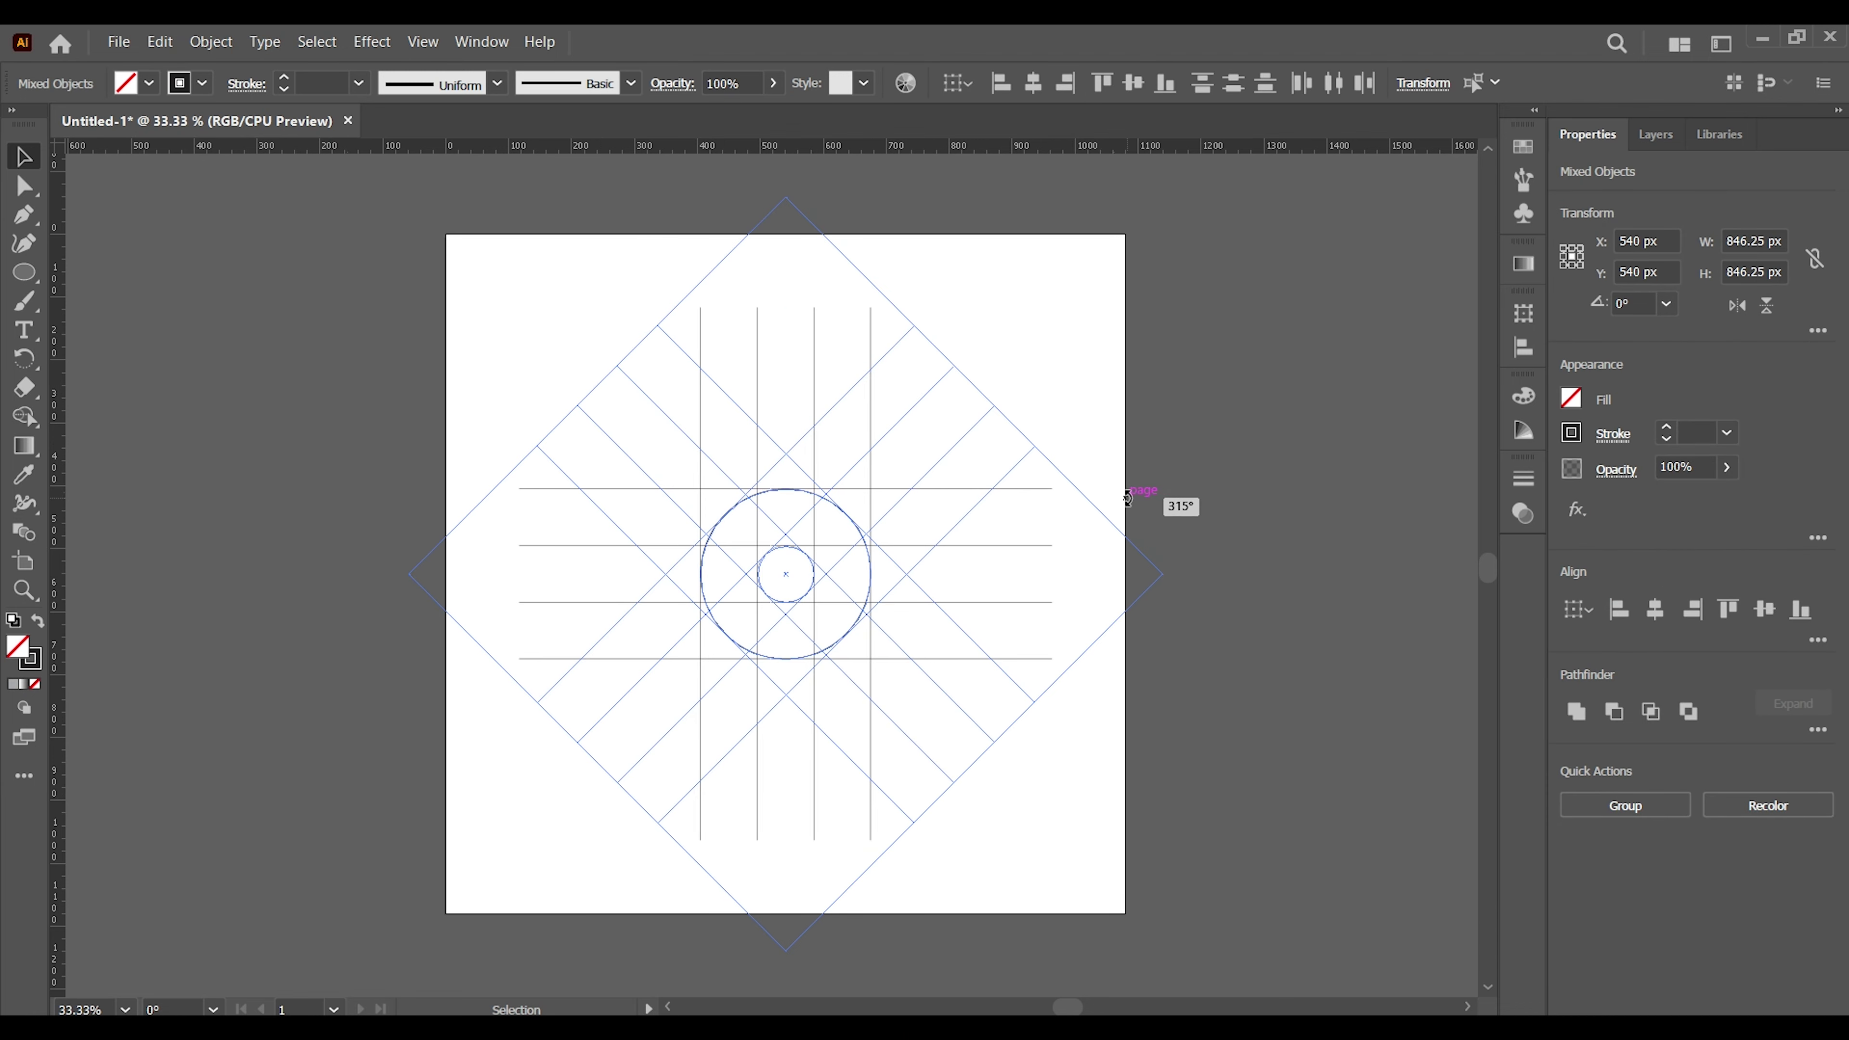
pyautogui.click(1094, 621)
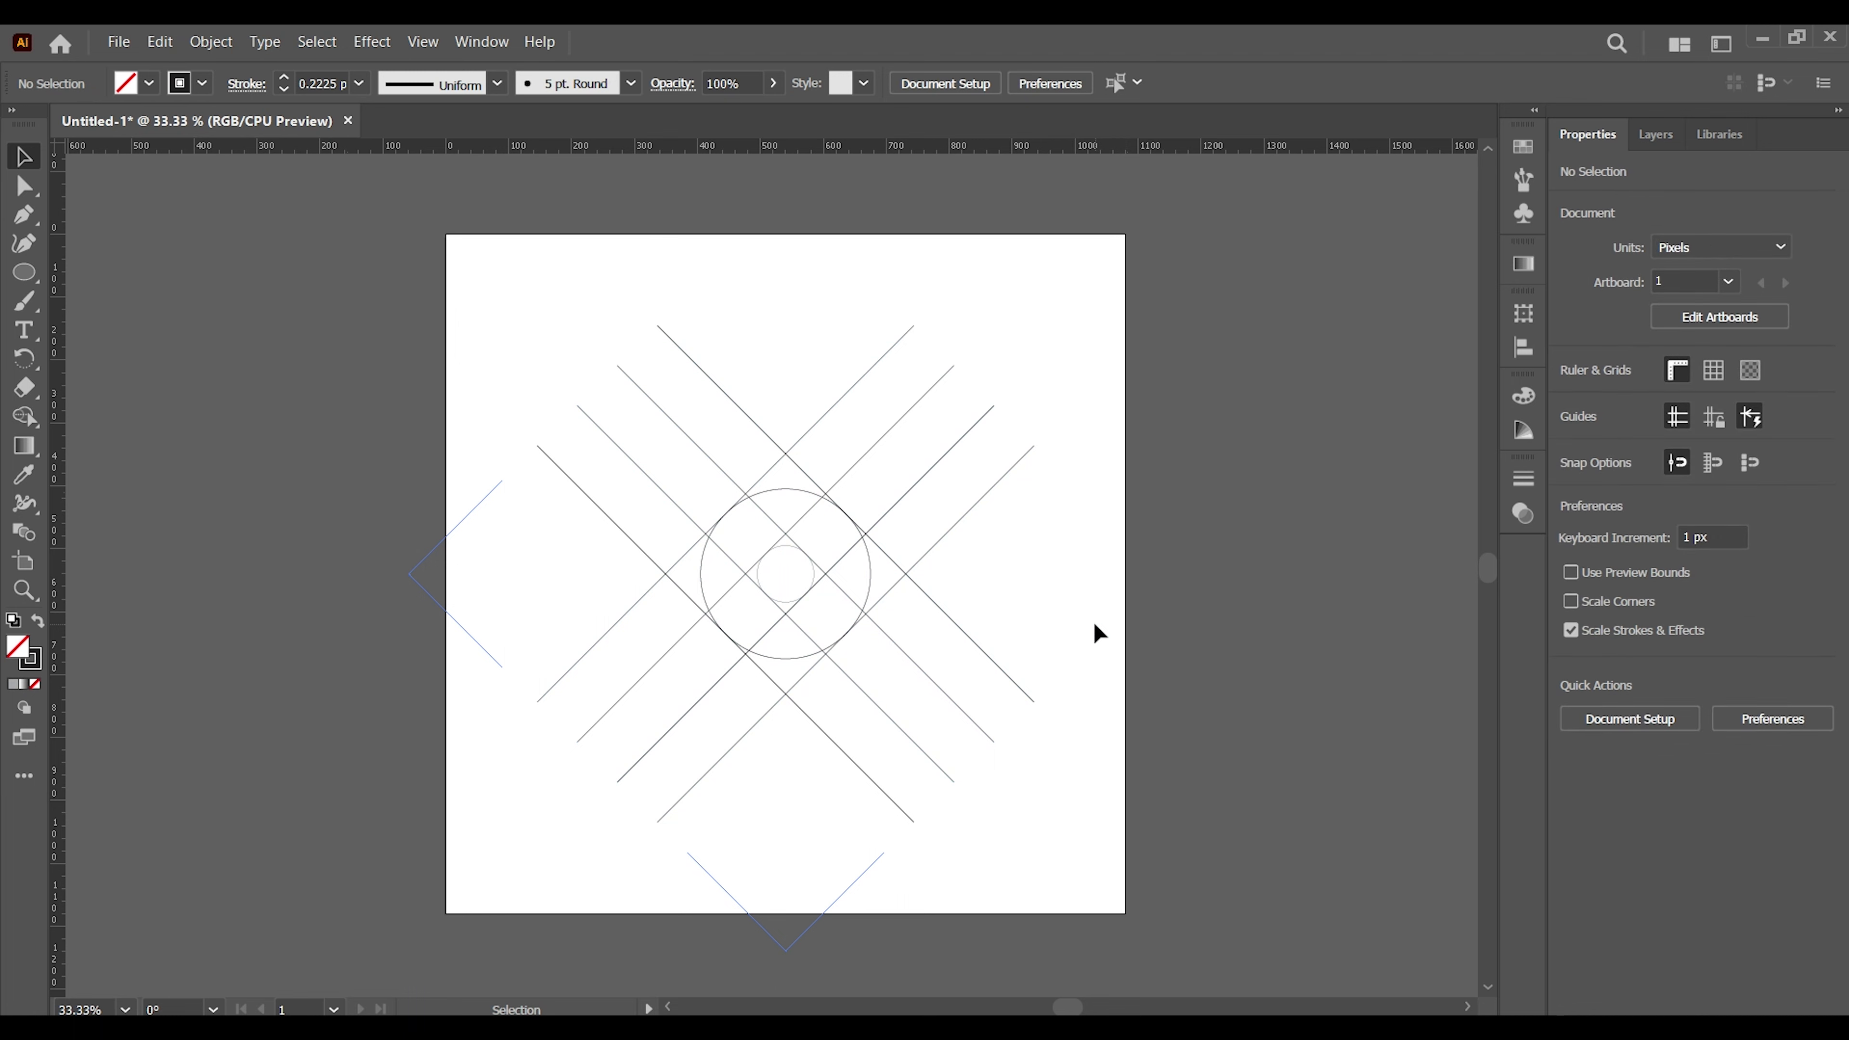
pyautogui.press('z')
pyautogui.click(760, 558)
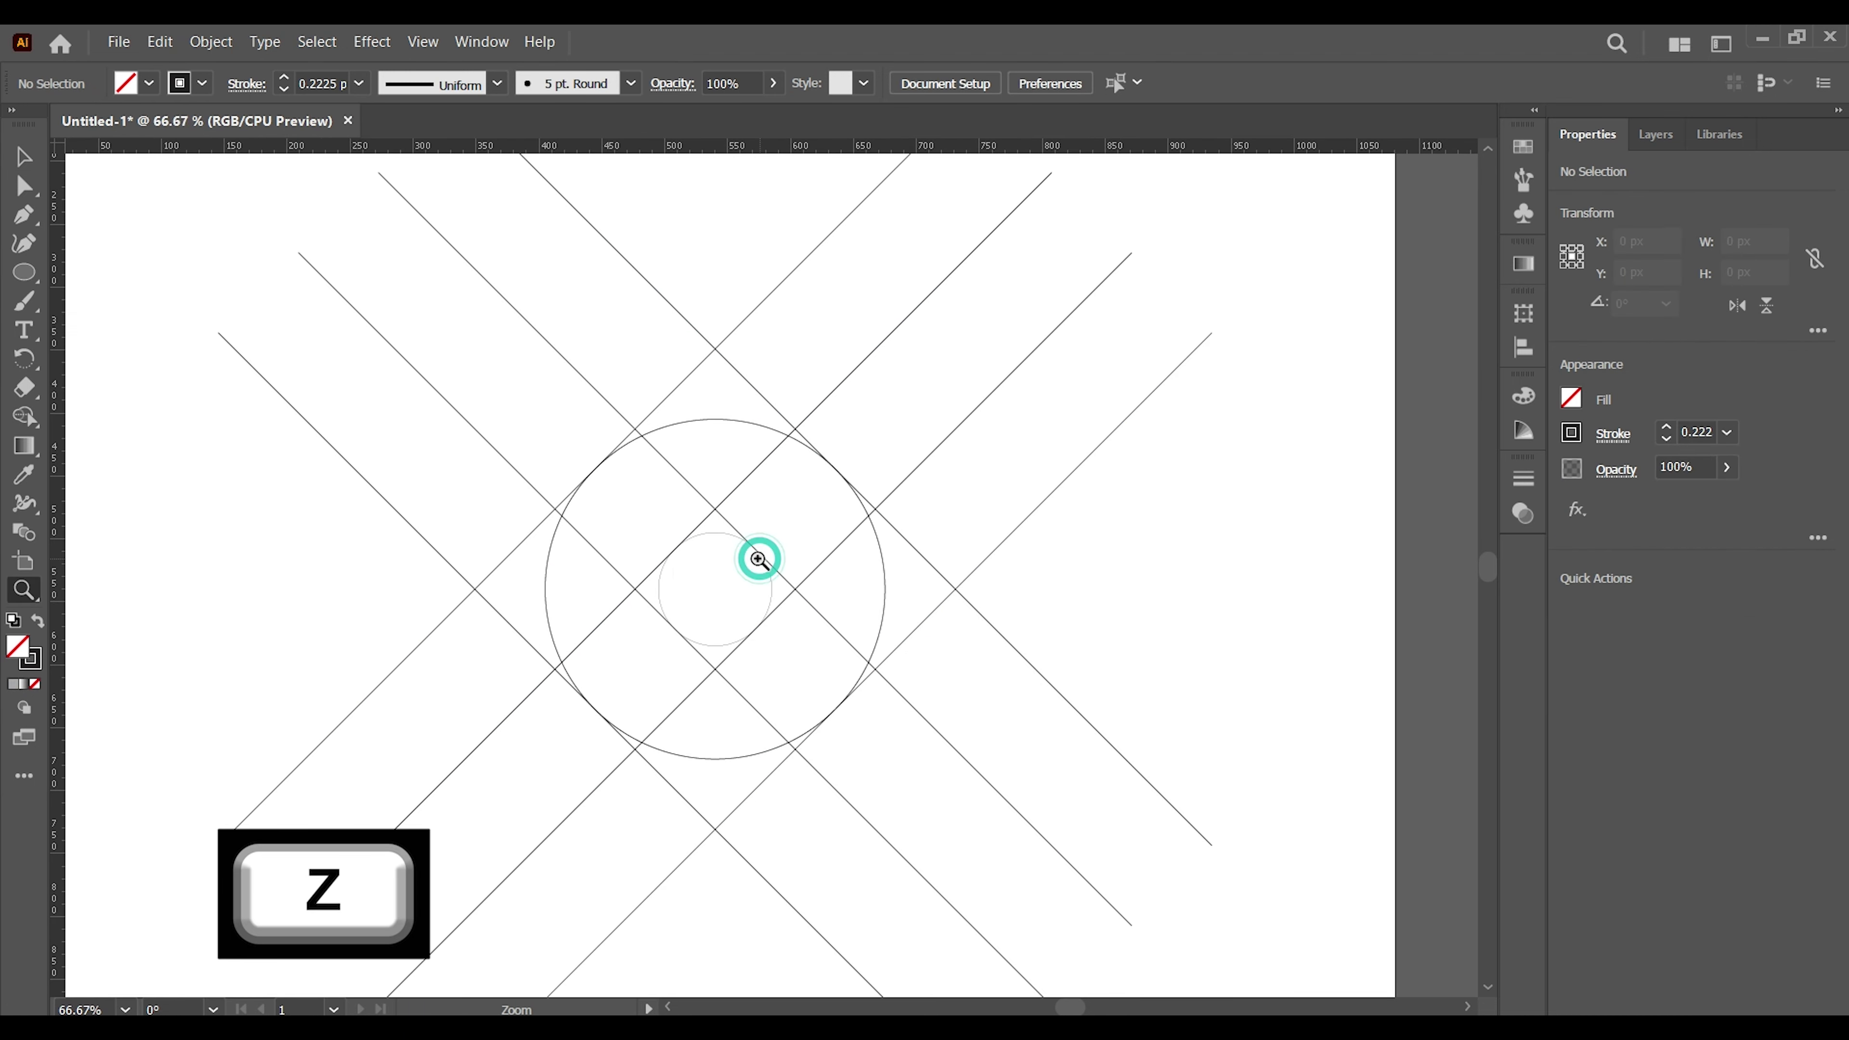
pyautogui.click(728, 567)
pyautogui.moveTo(832, 642); pyautogui.dragTo(833, 572)
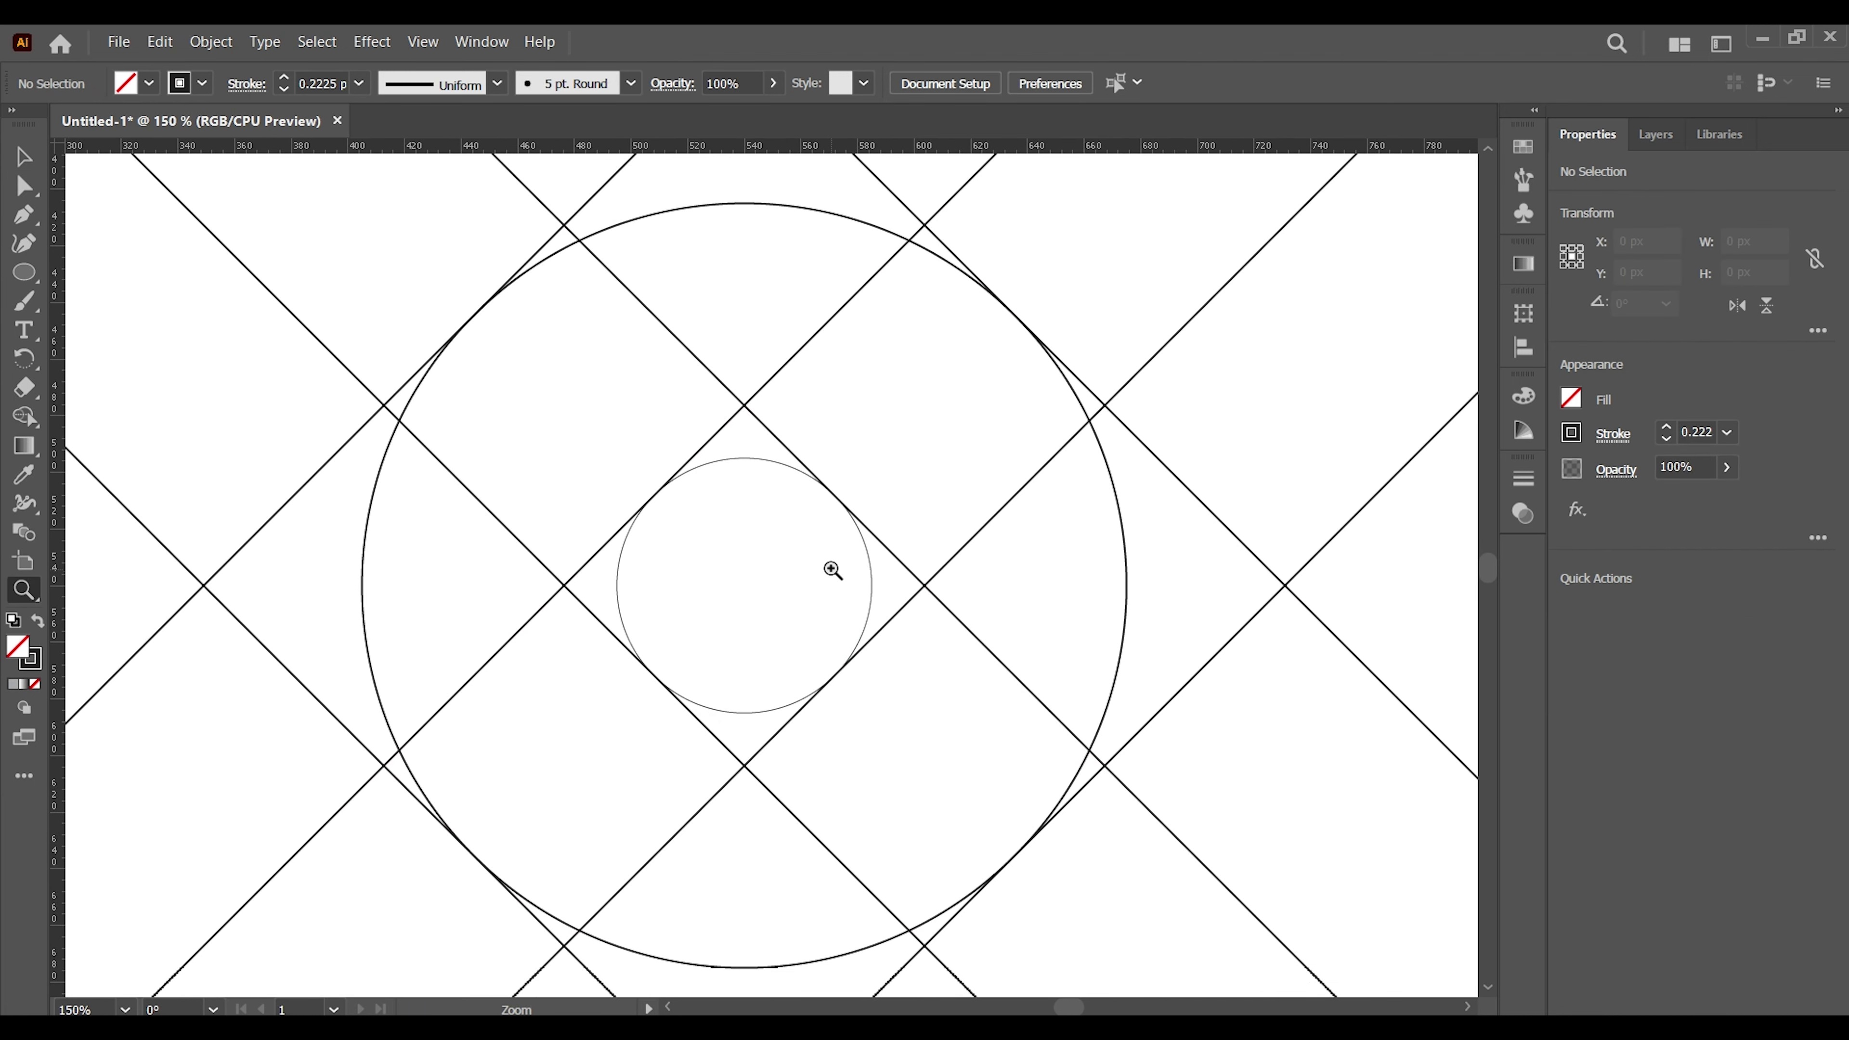
pyautogui.click(24, 156)
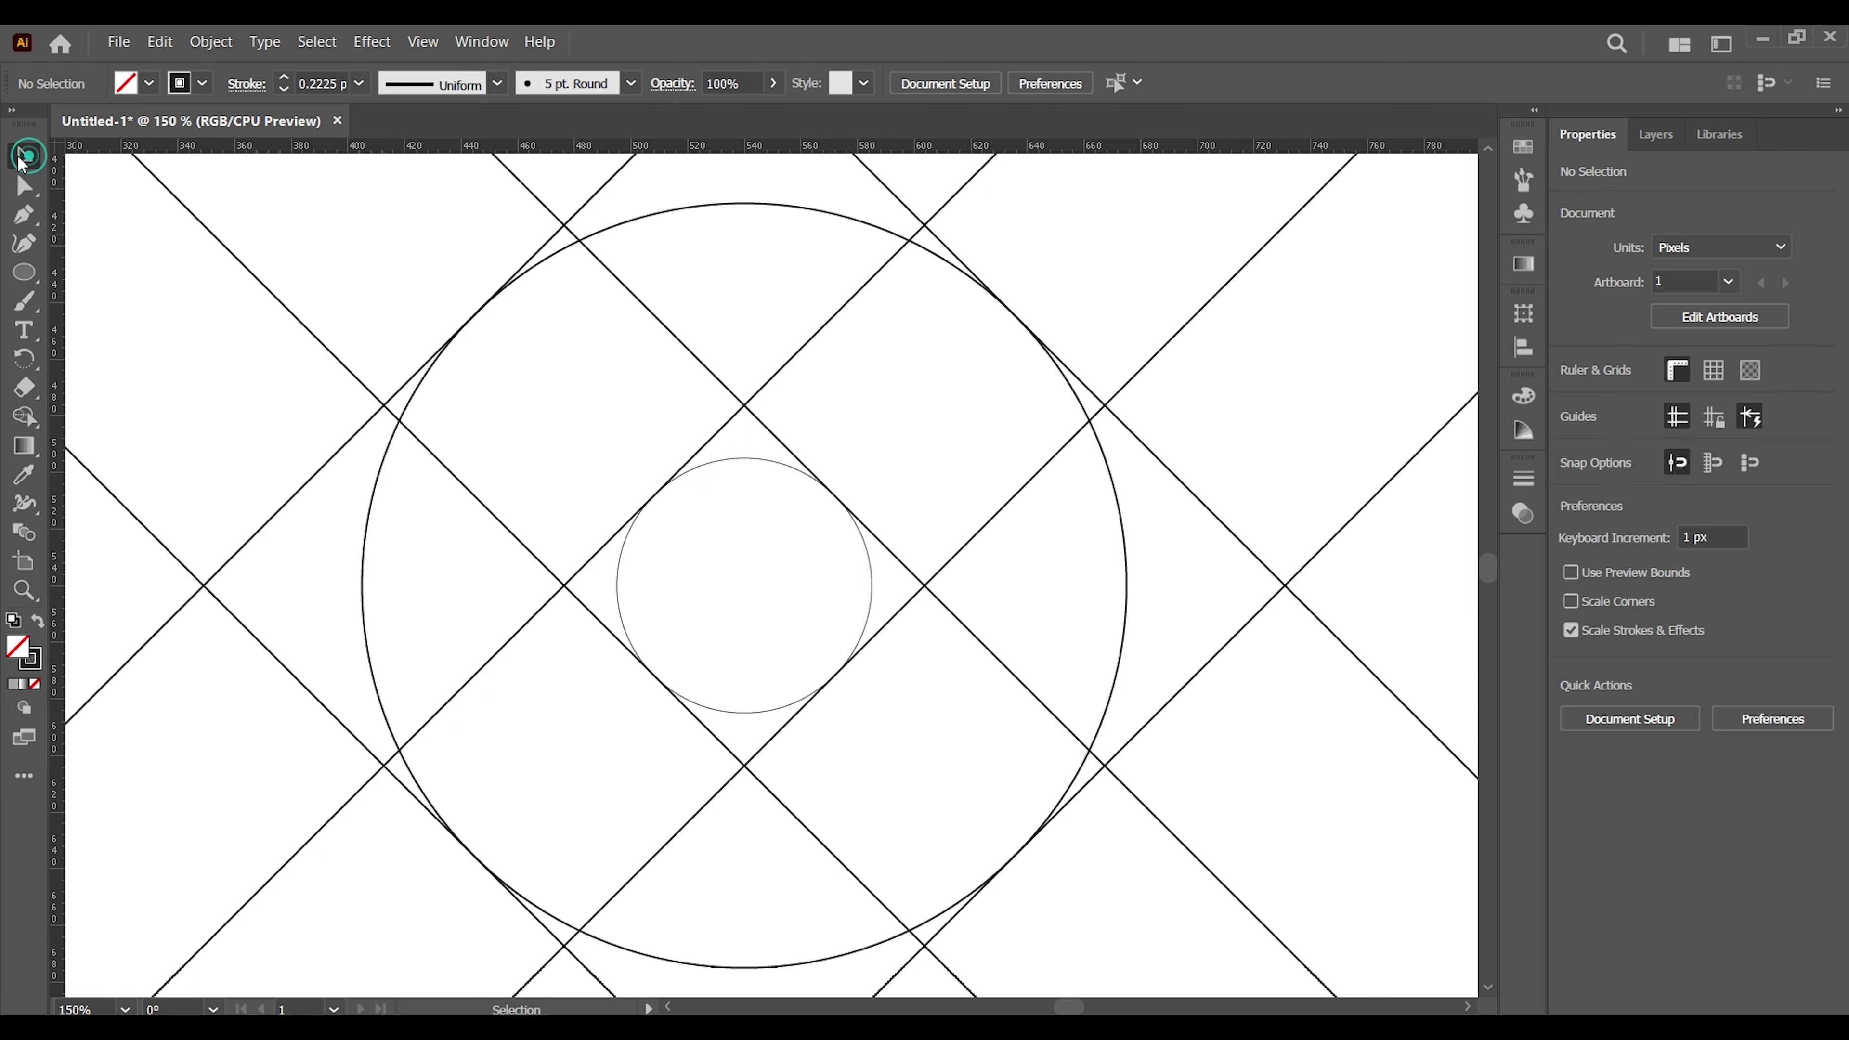
# Paste a copy of the outer circle in front and shrink it to about 199 px against the top edge.
pyautogui.click(667, 211)
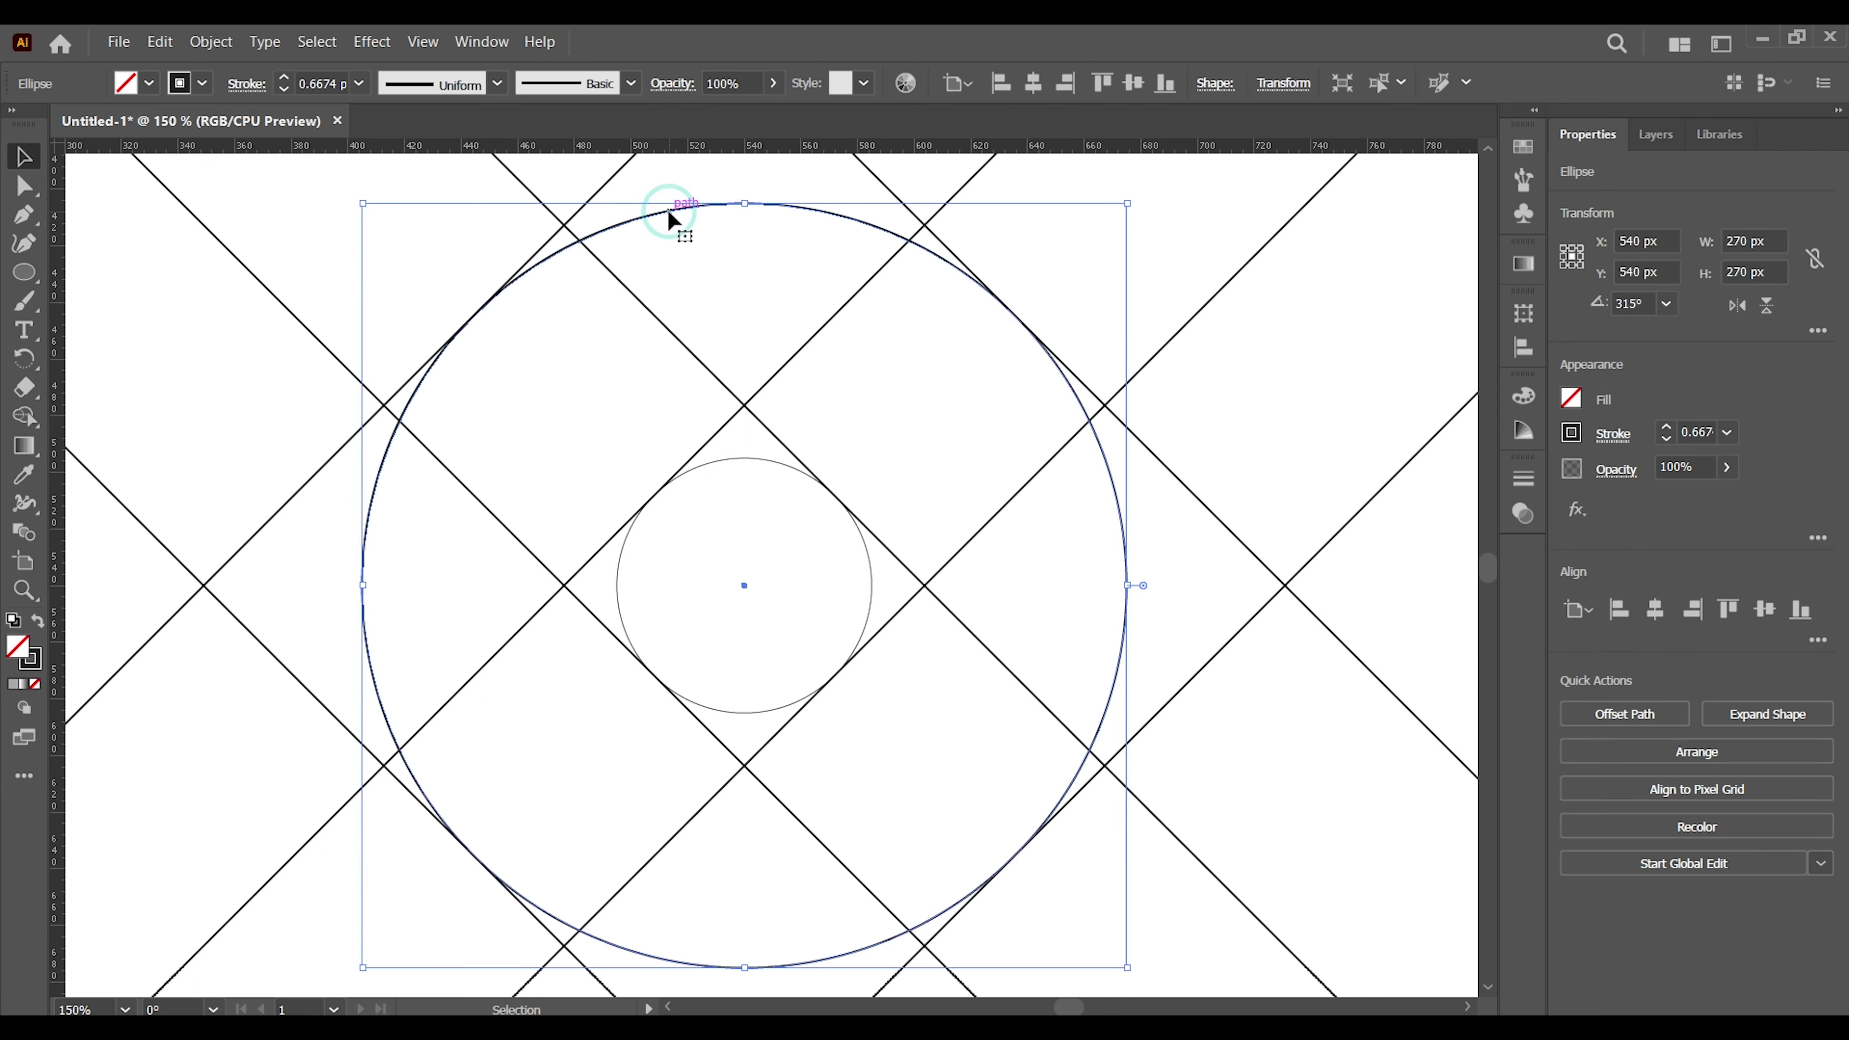
pyautogui.click(159, 41)
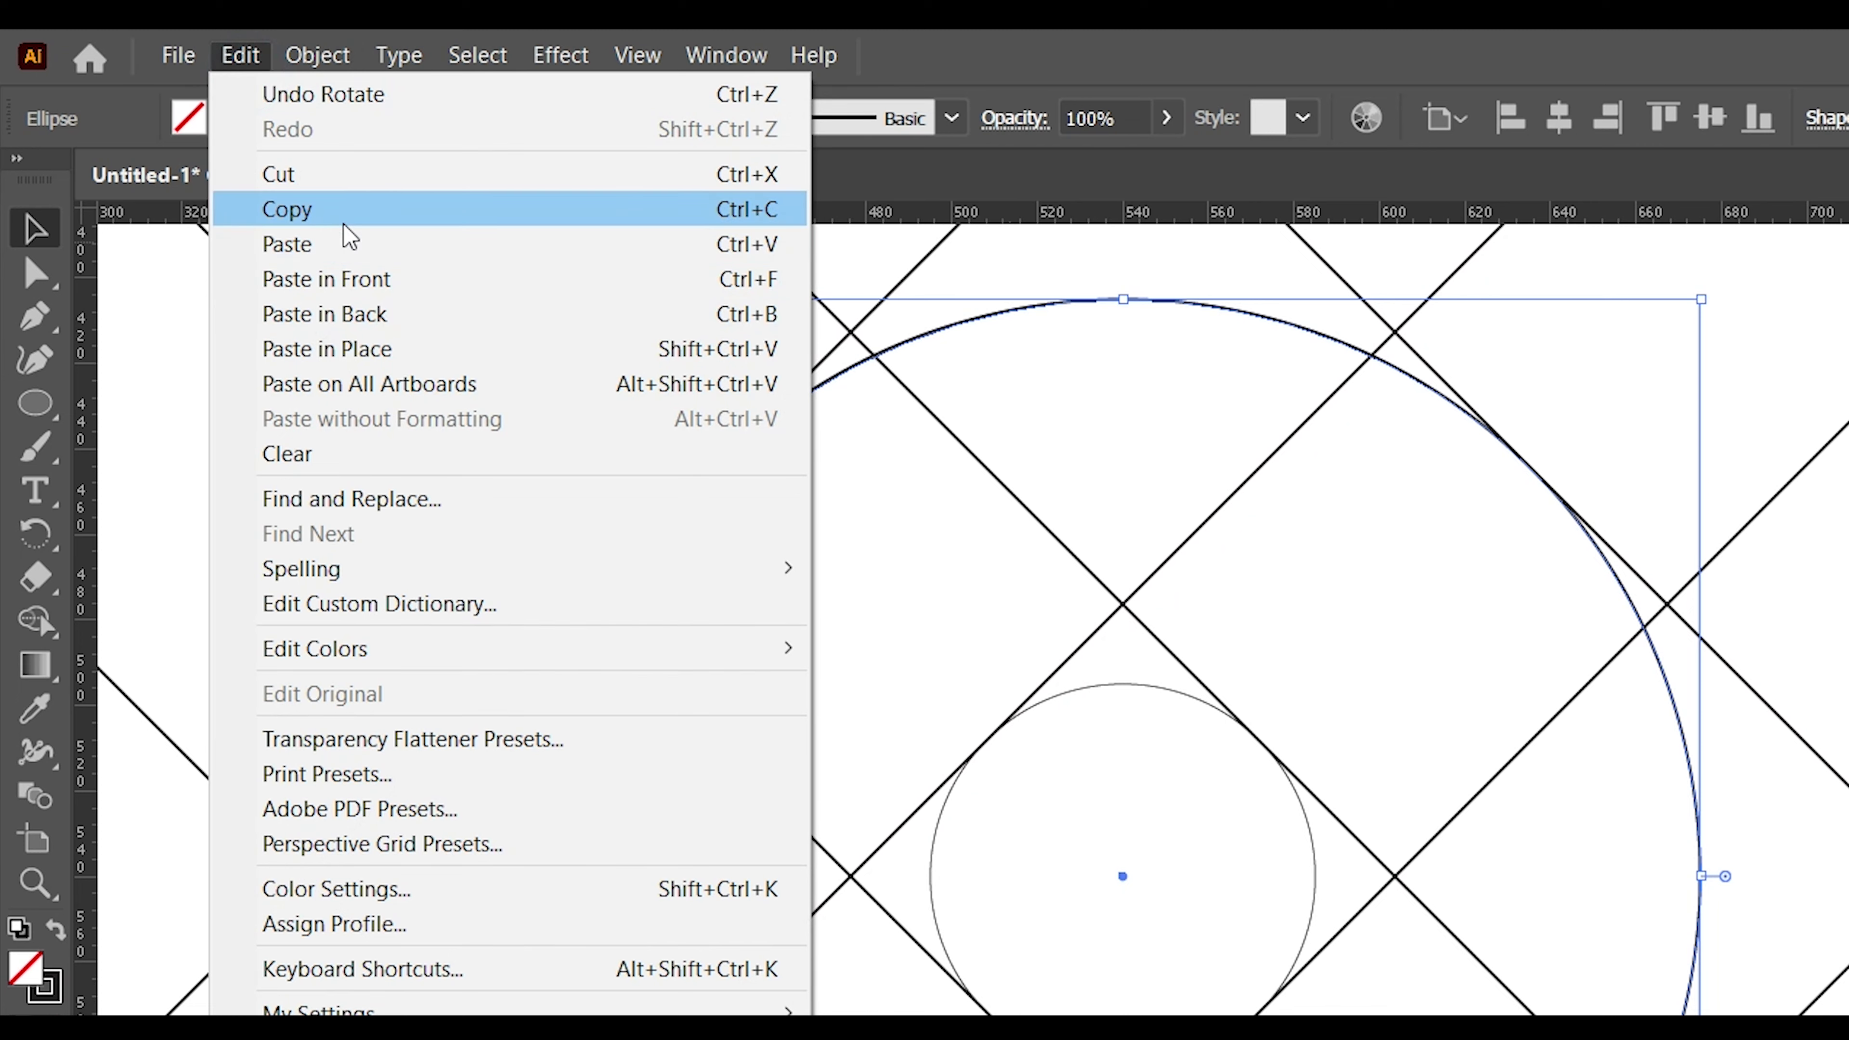
pyautogui.click(348, 234)
pyautogui.click(241, 55)
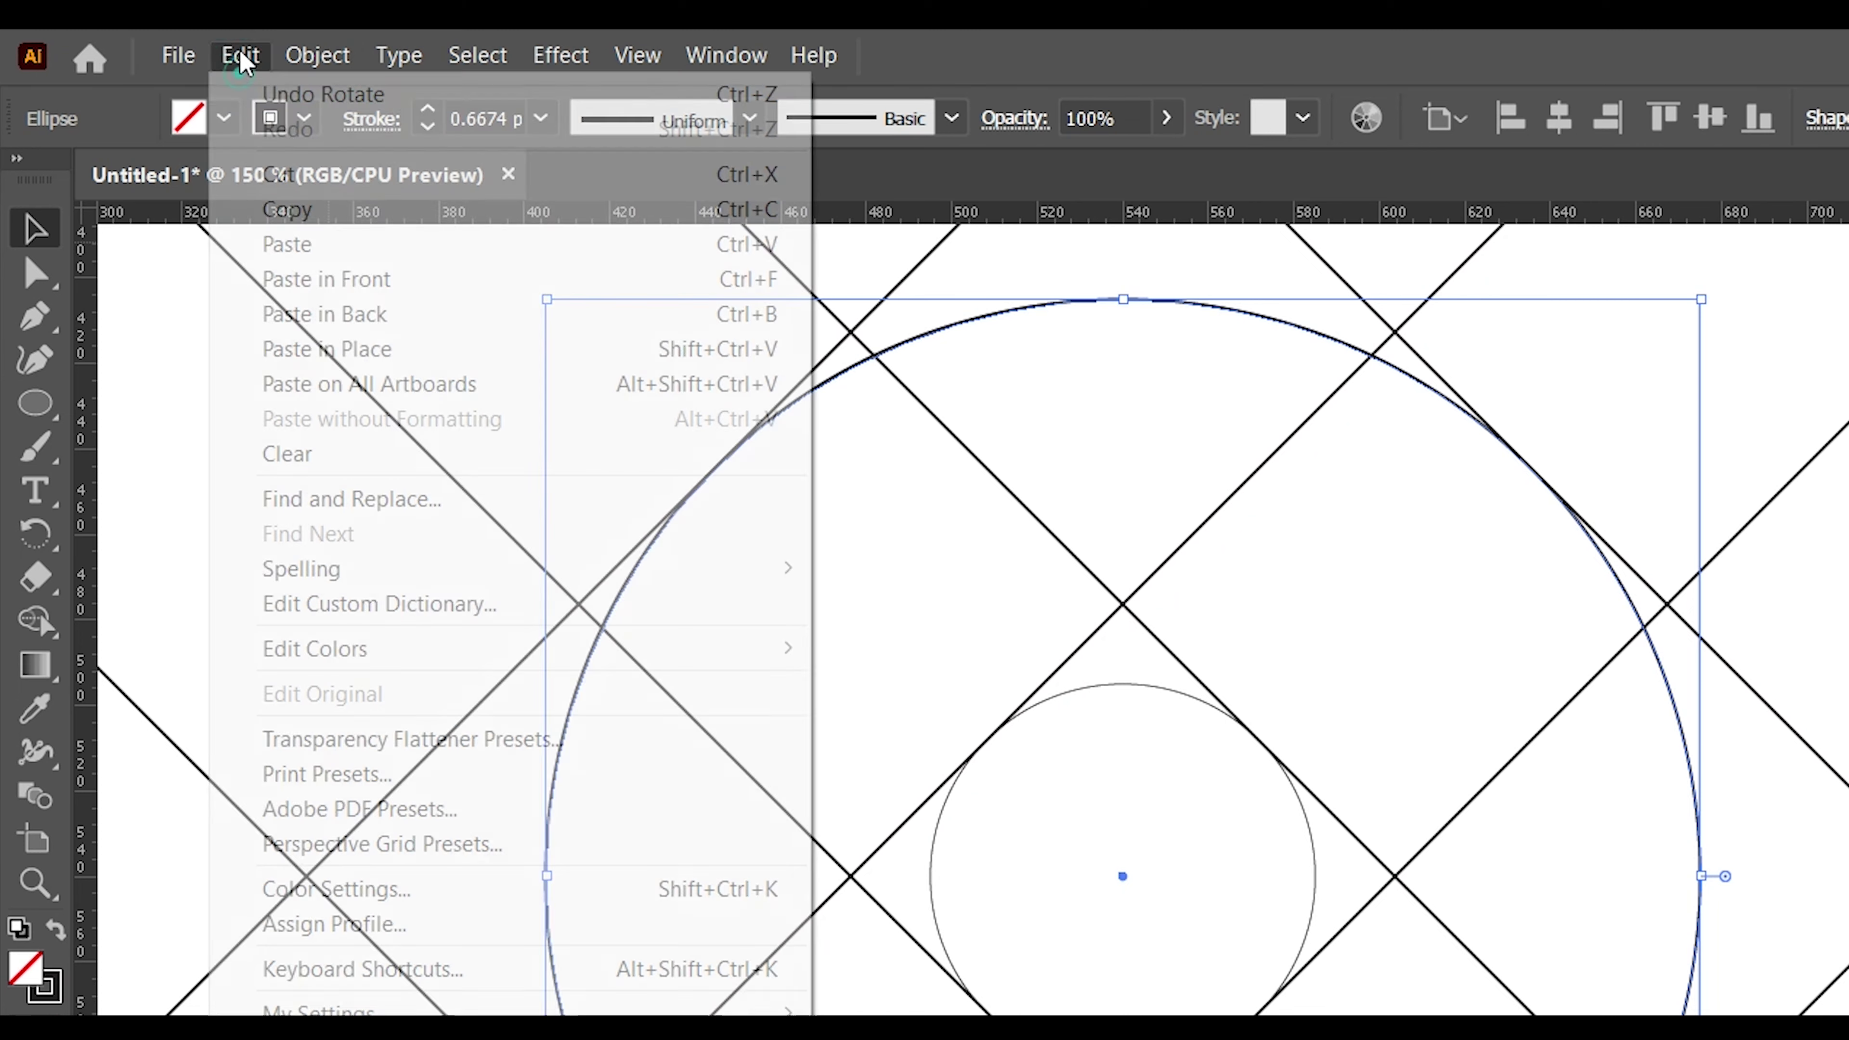
pyautogui.click(349, 281)
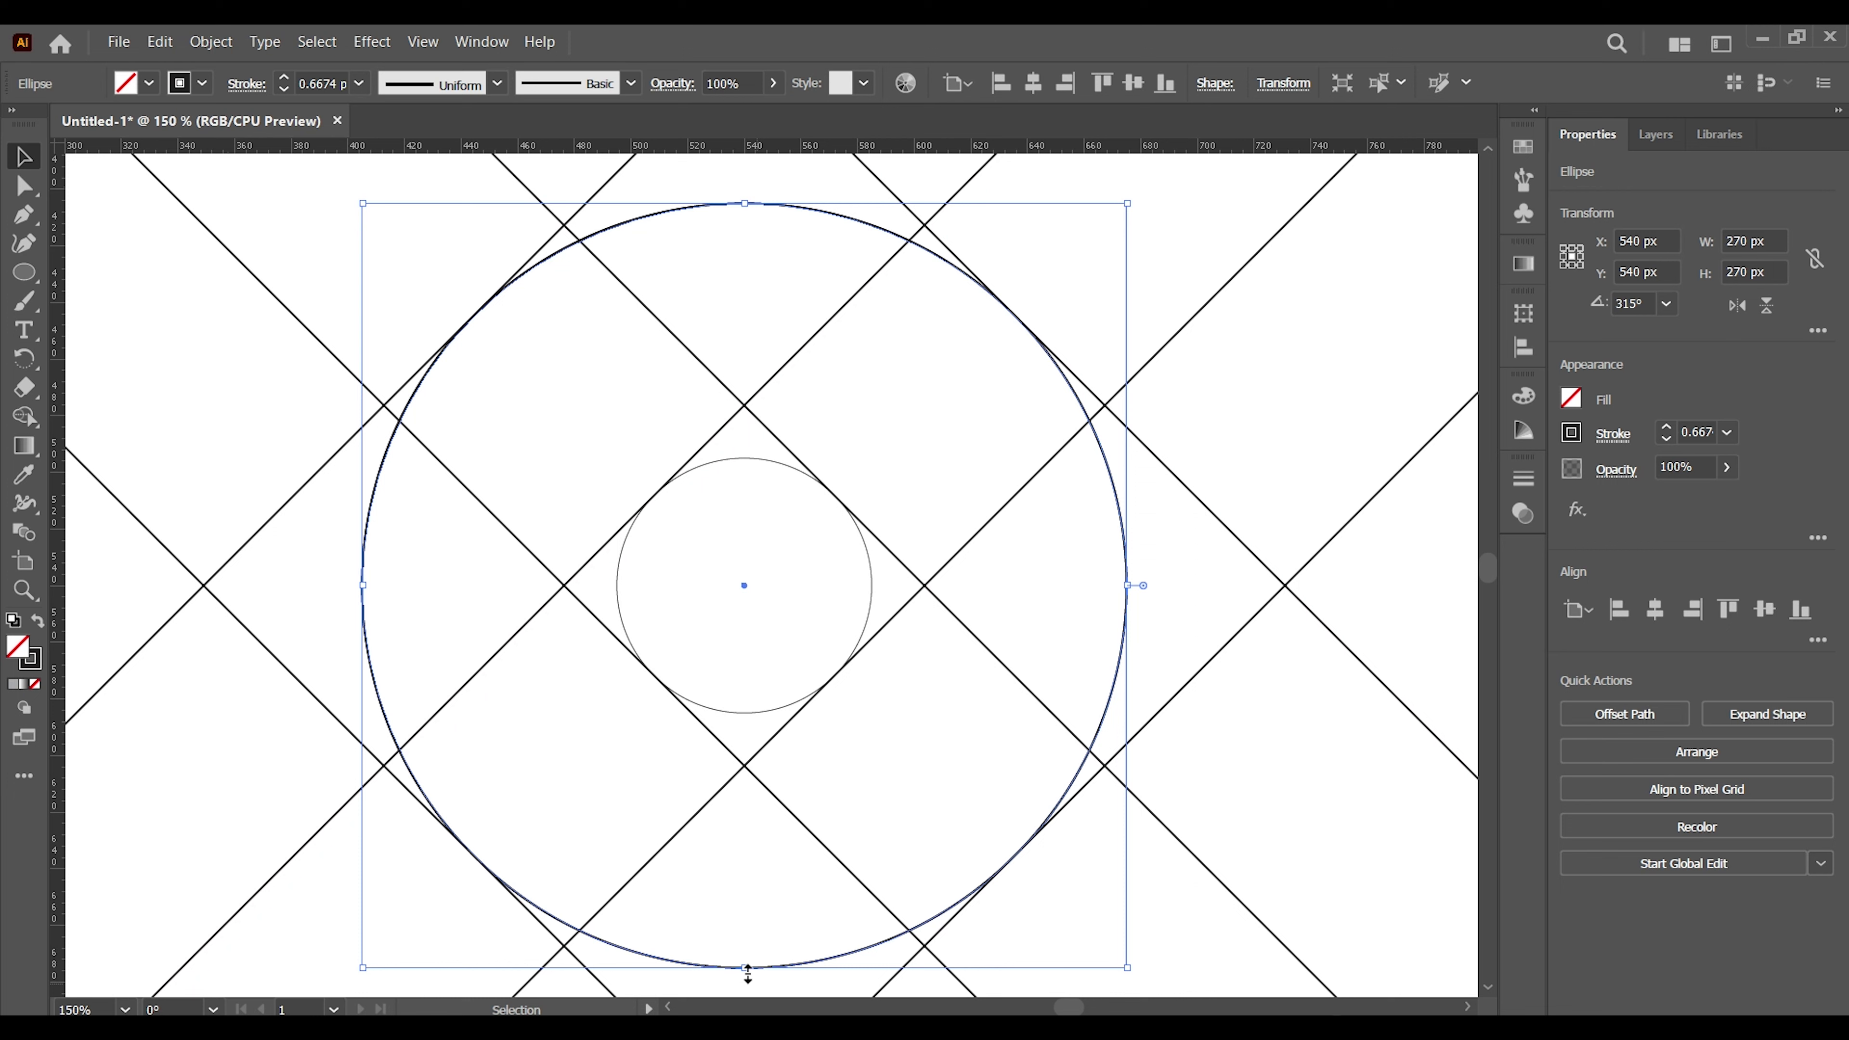
pyautogui.moveTo(748, 968); pyautogui.dragTo(735, 766)
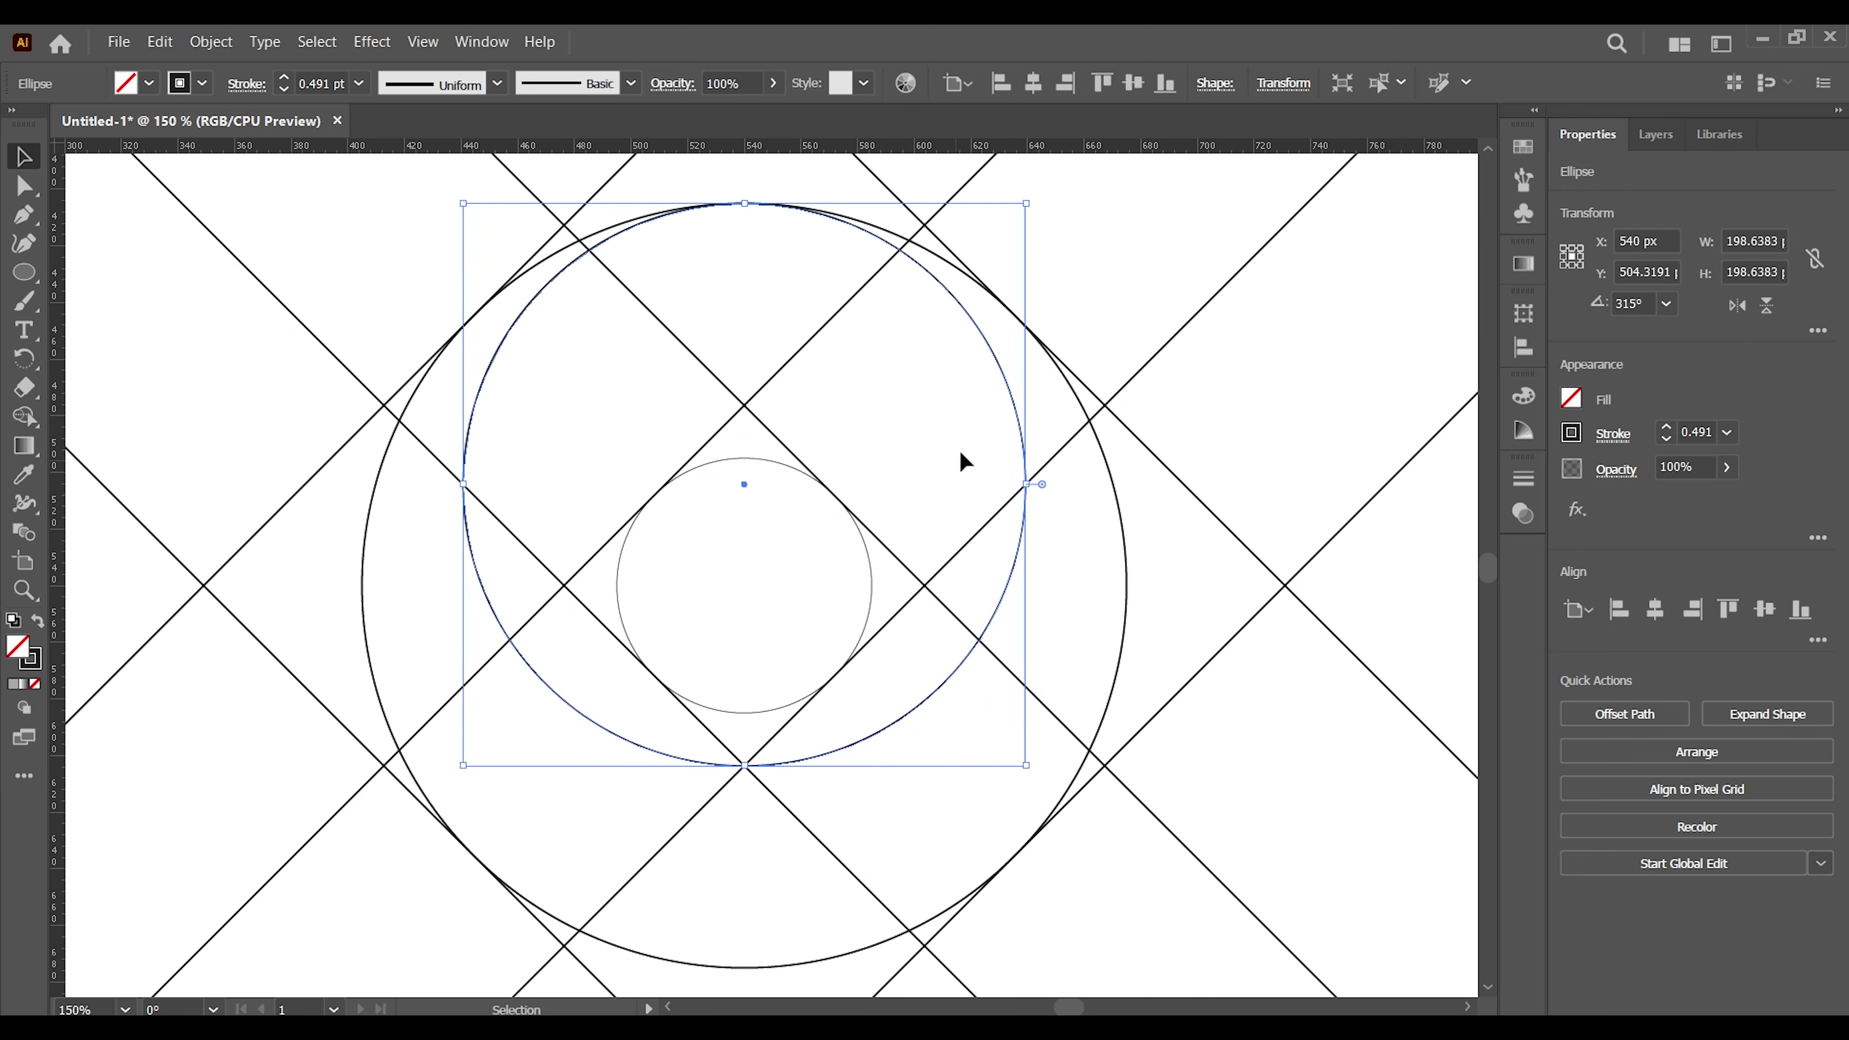
pyautogui.click(210, 287)
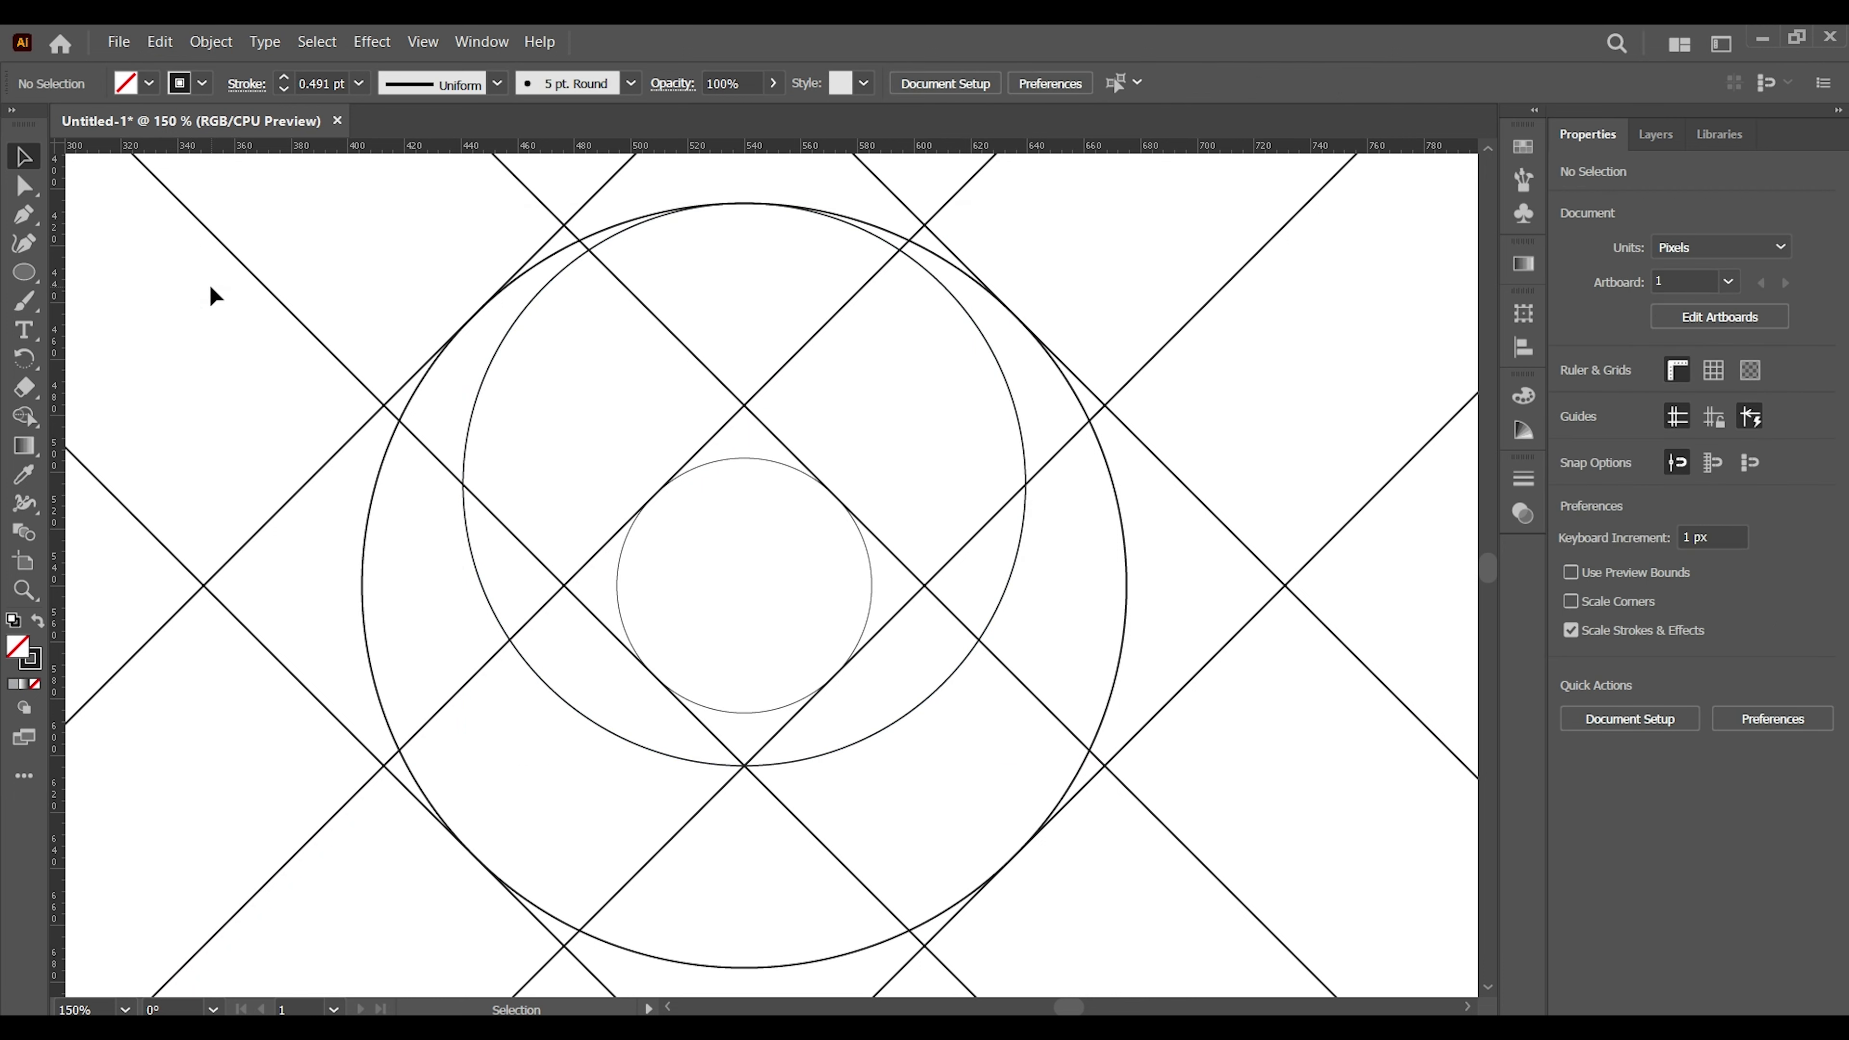
pyautogui.hotkey('ctrl', '-')
pyautogui.hotkey('ctrl', '-')
pyautogui.hotkey('ctrl', '-')
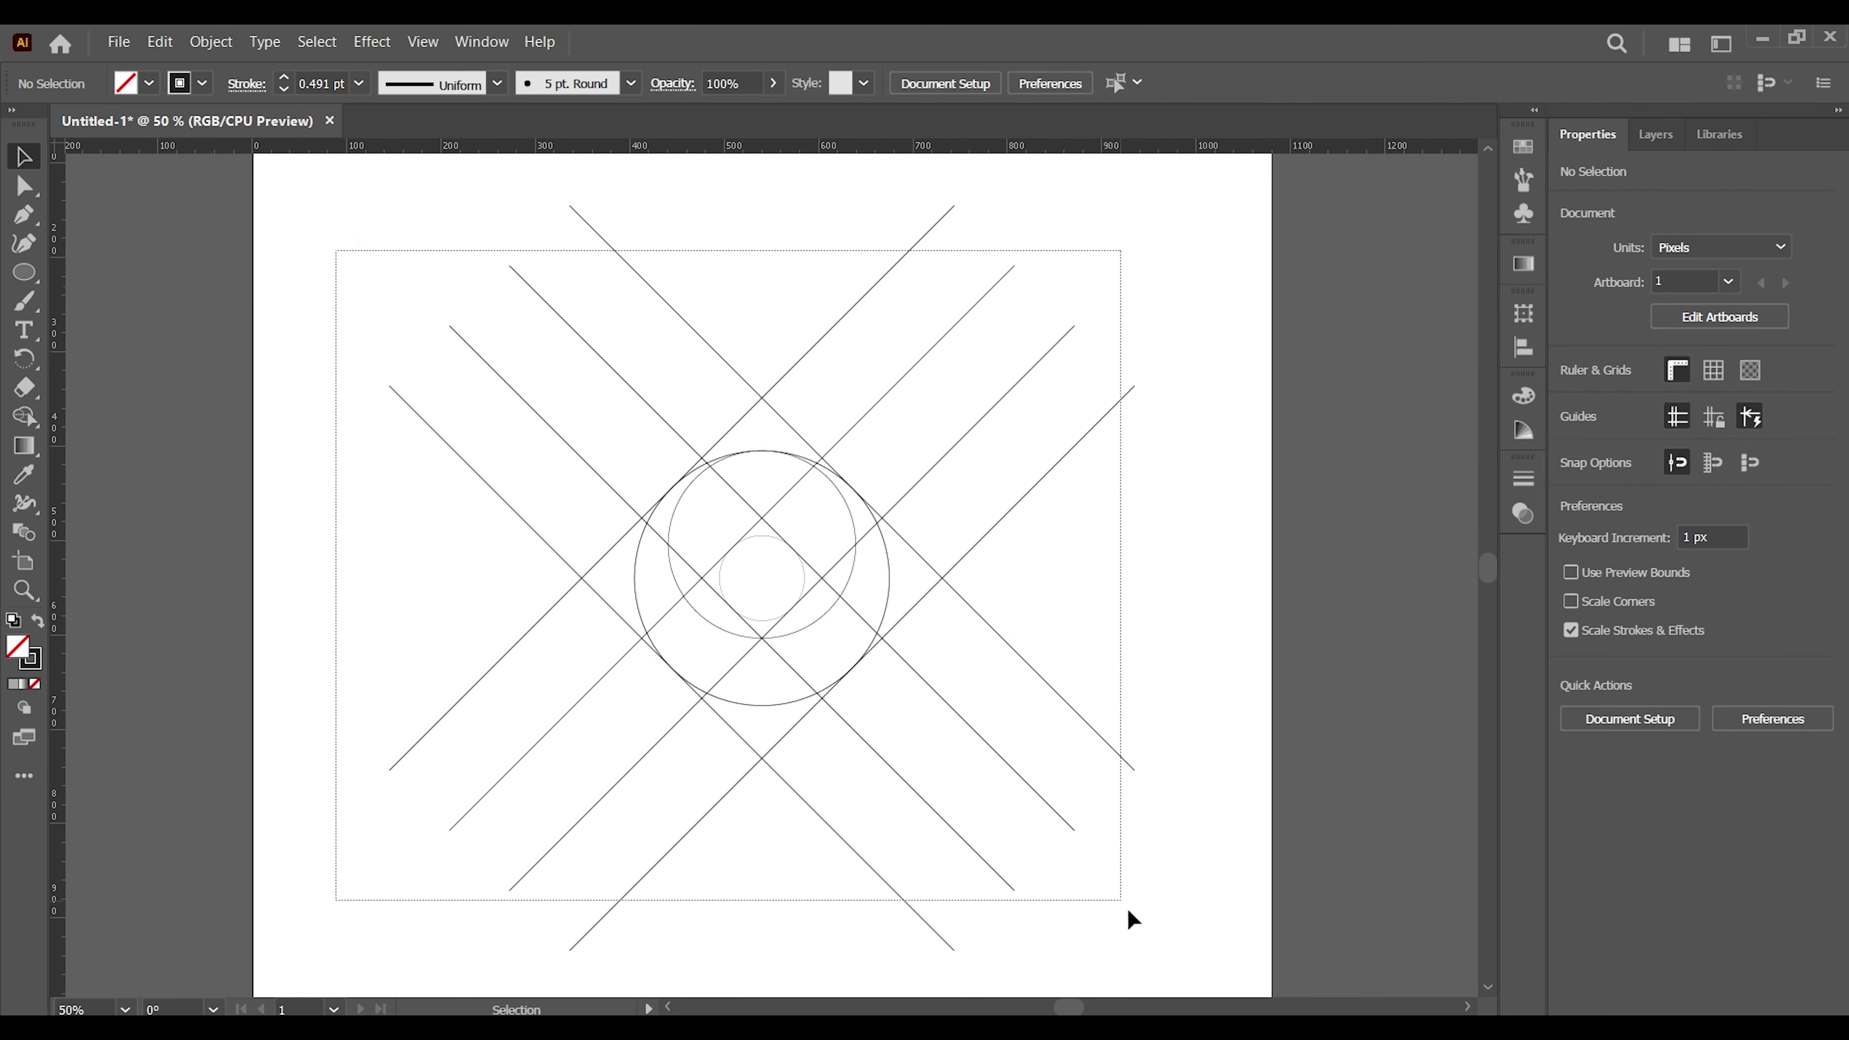
# Rotate all lines and circles back to 0° so the grid runs horizontally and vertically.
pyautogui.moveTo(336, 250); pyautogui.dragTo(1148, 937)
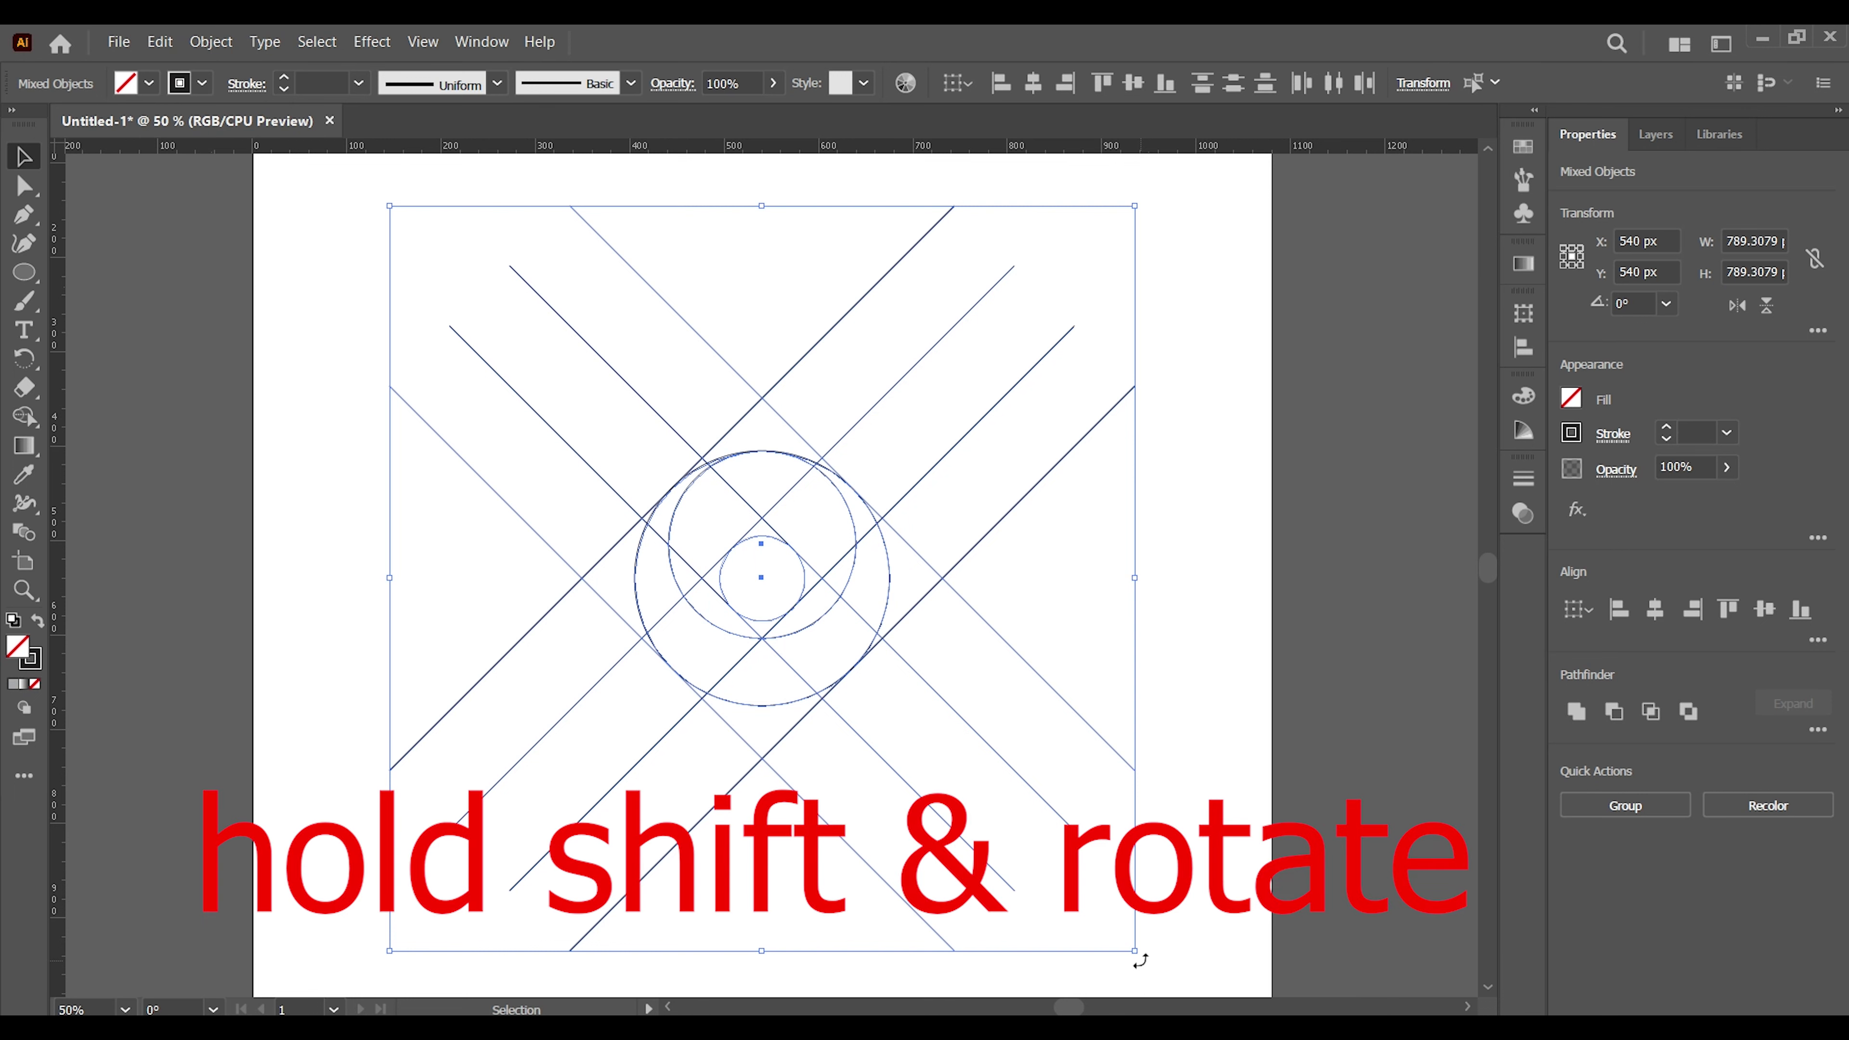
pyautogui.moveTo(1248, 766); pyautogui.dragTo(1249, 740)
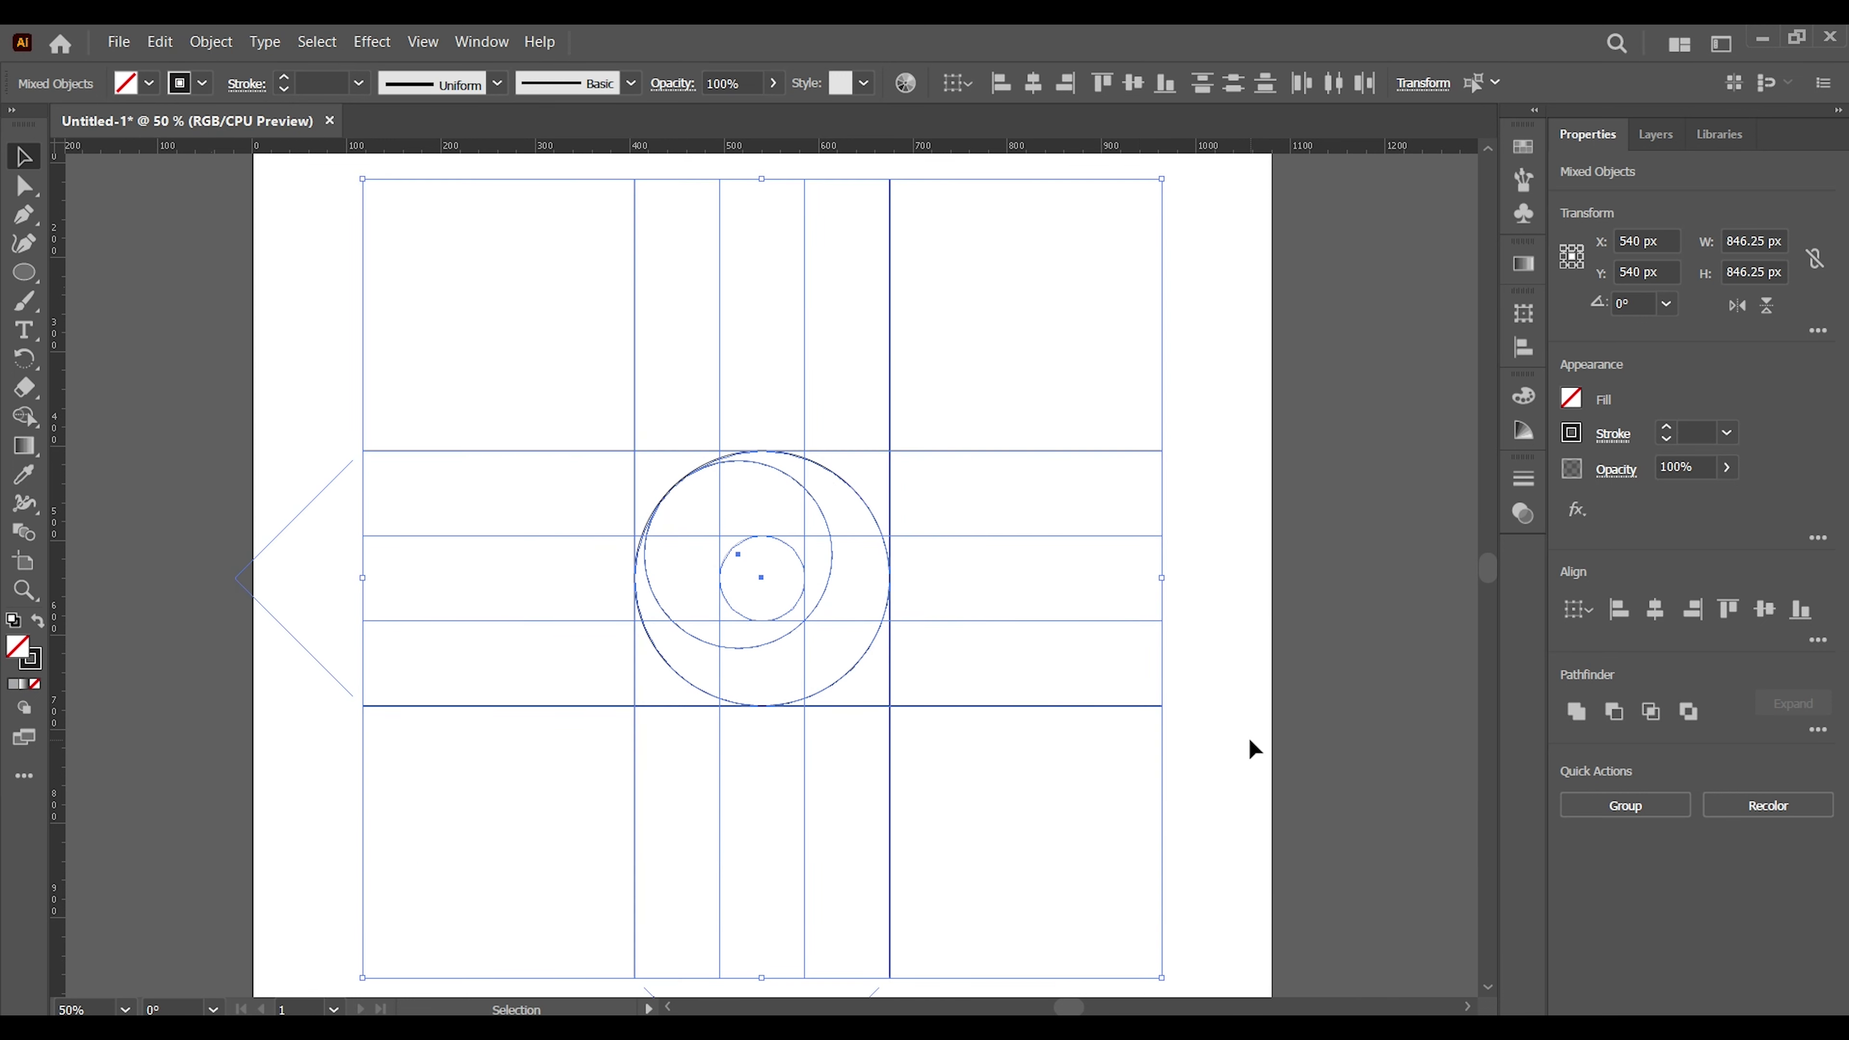
pyautogui.click(1241, 693)
# Zoom in on the circles and select the outer circle.
pyautogui.press('z')
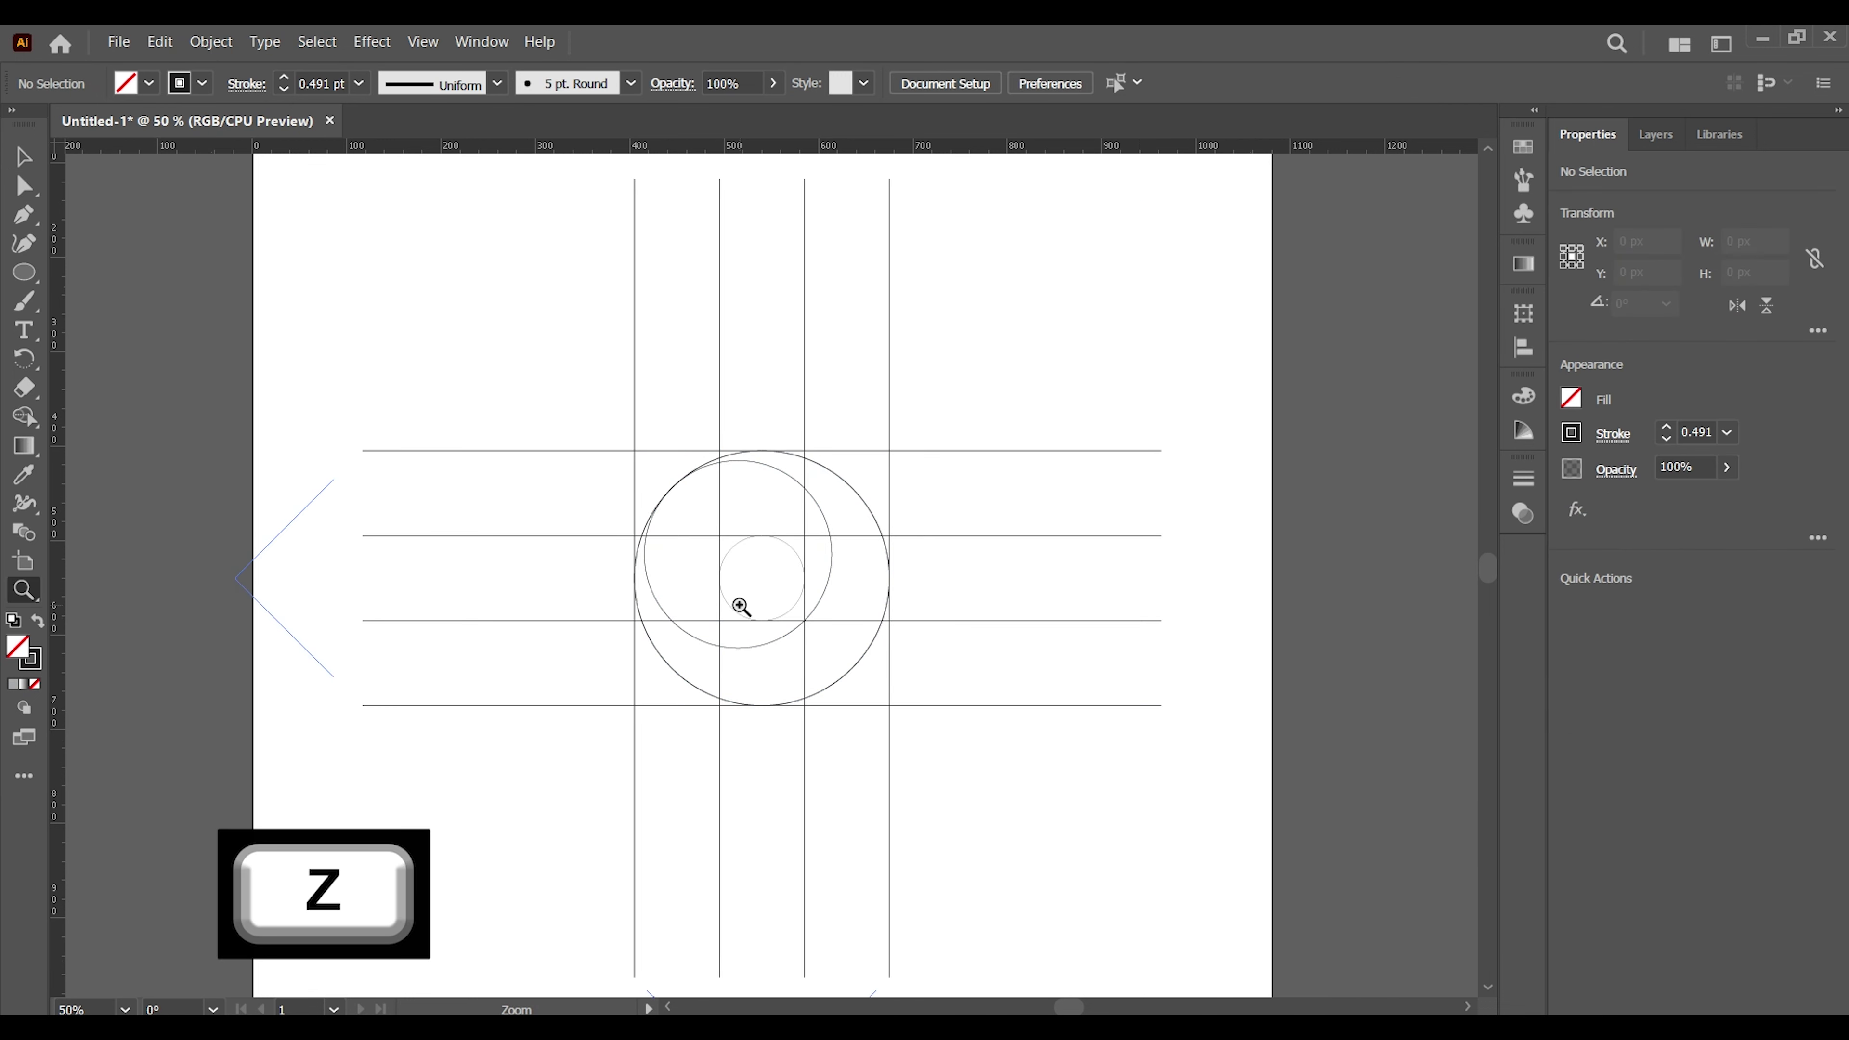
pyautogui.click(743, 605)
pyautogui.click(761, 548)
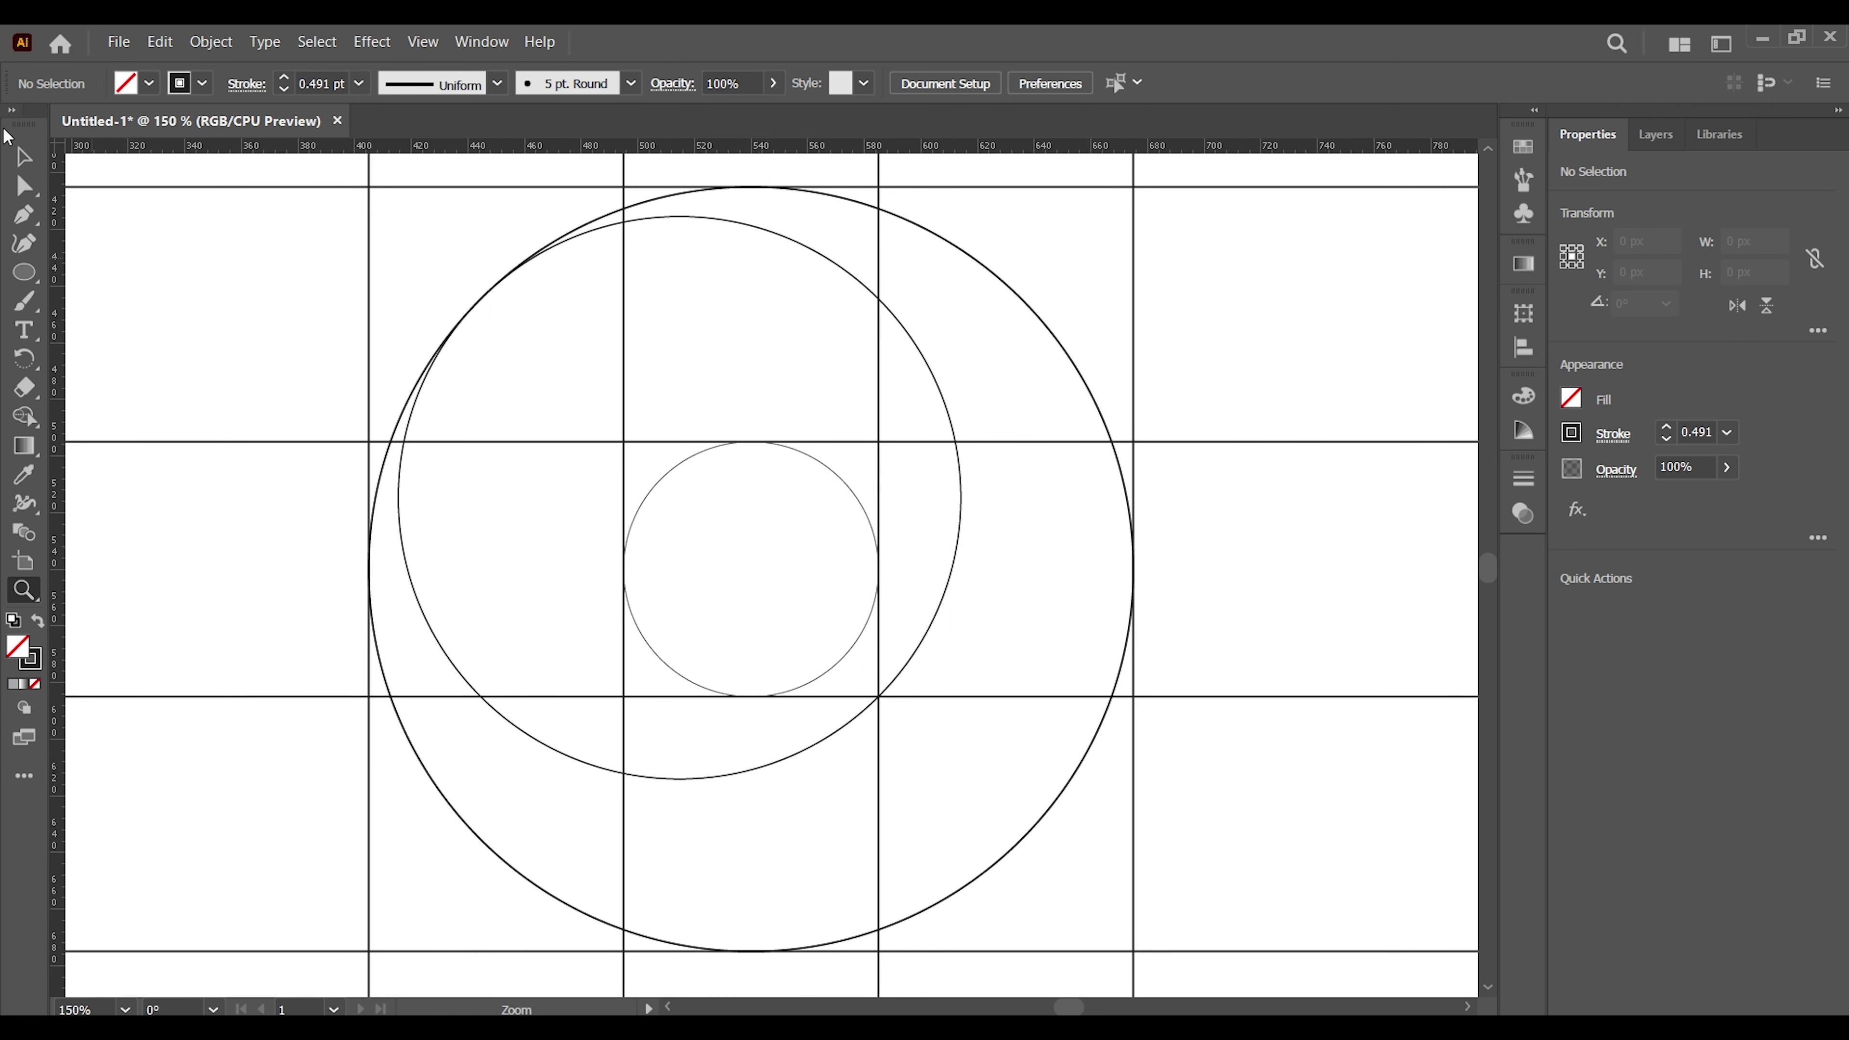
pyautogui.click(23, 156)
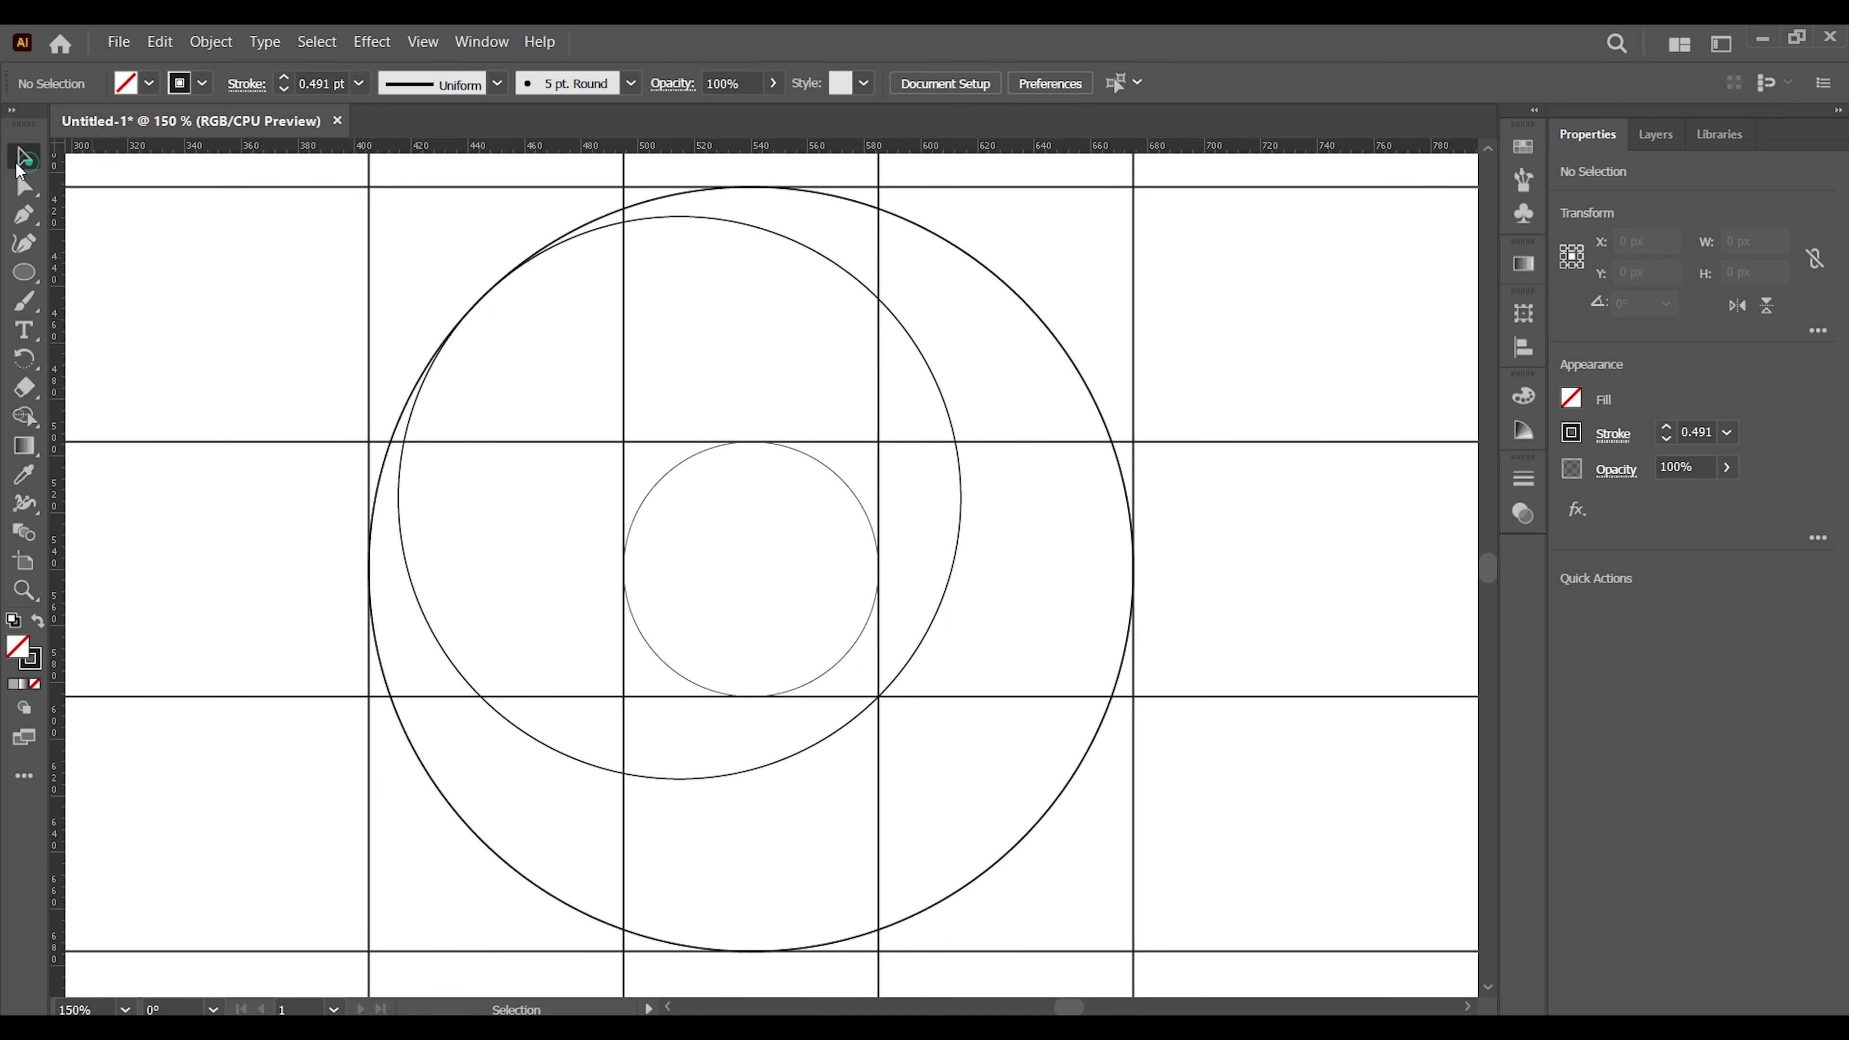
pyautogui.click(447, 804)
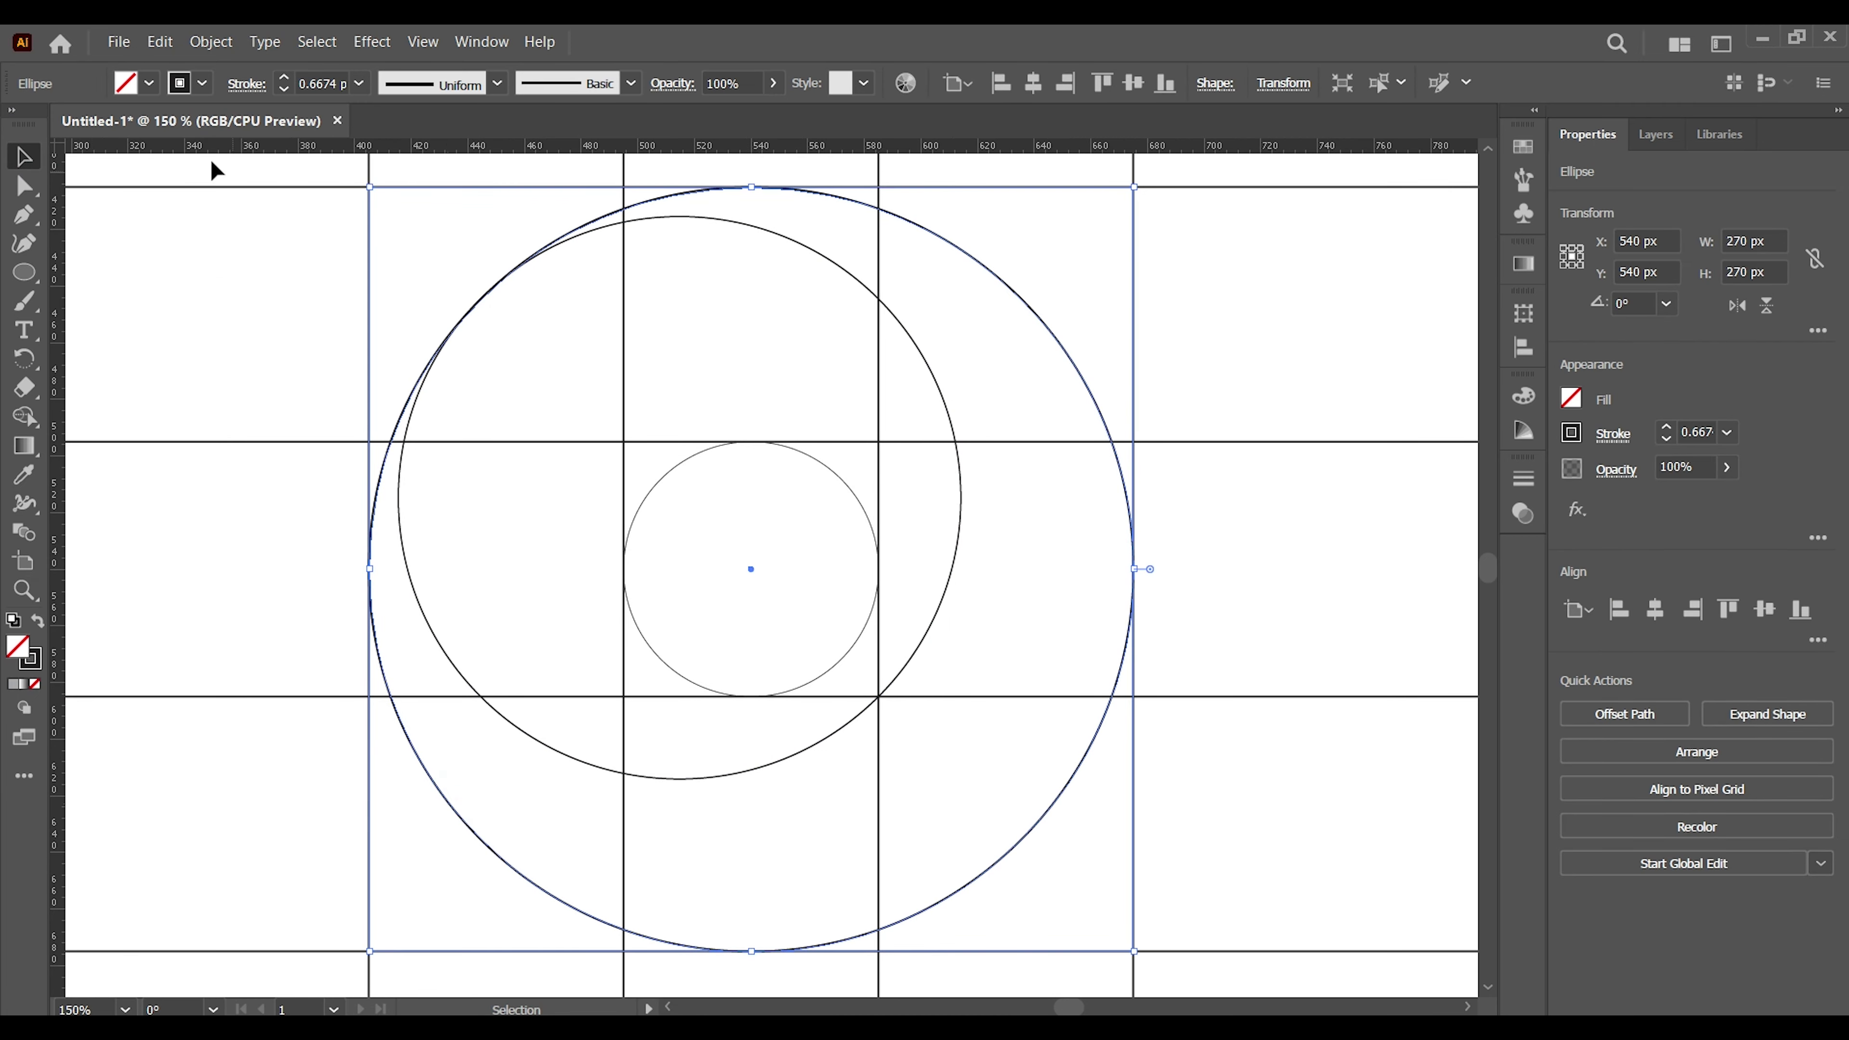
pyautogui.click(159, 41)
# Paste a copy of the outer circle in front and shrink it to 180 px against the right edge.
pyautogui.click(193, 137)
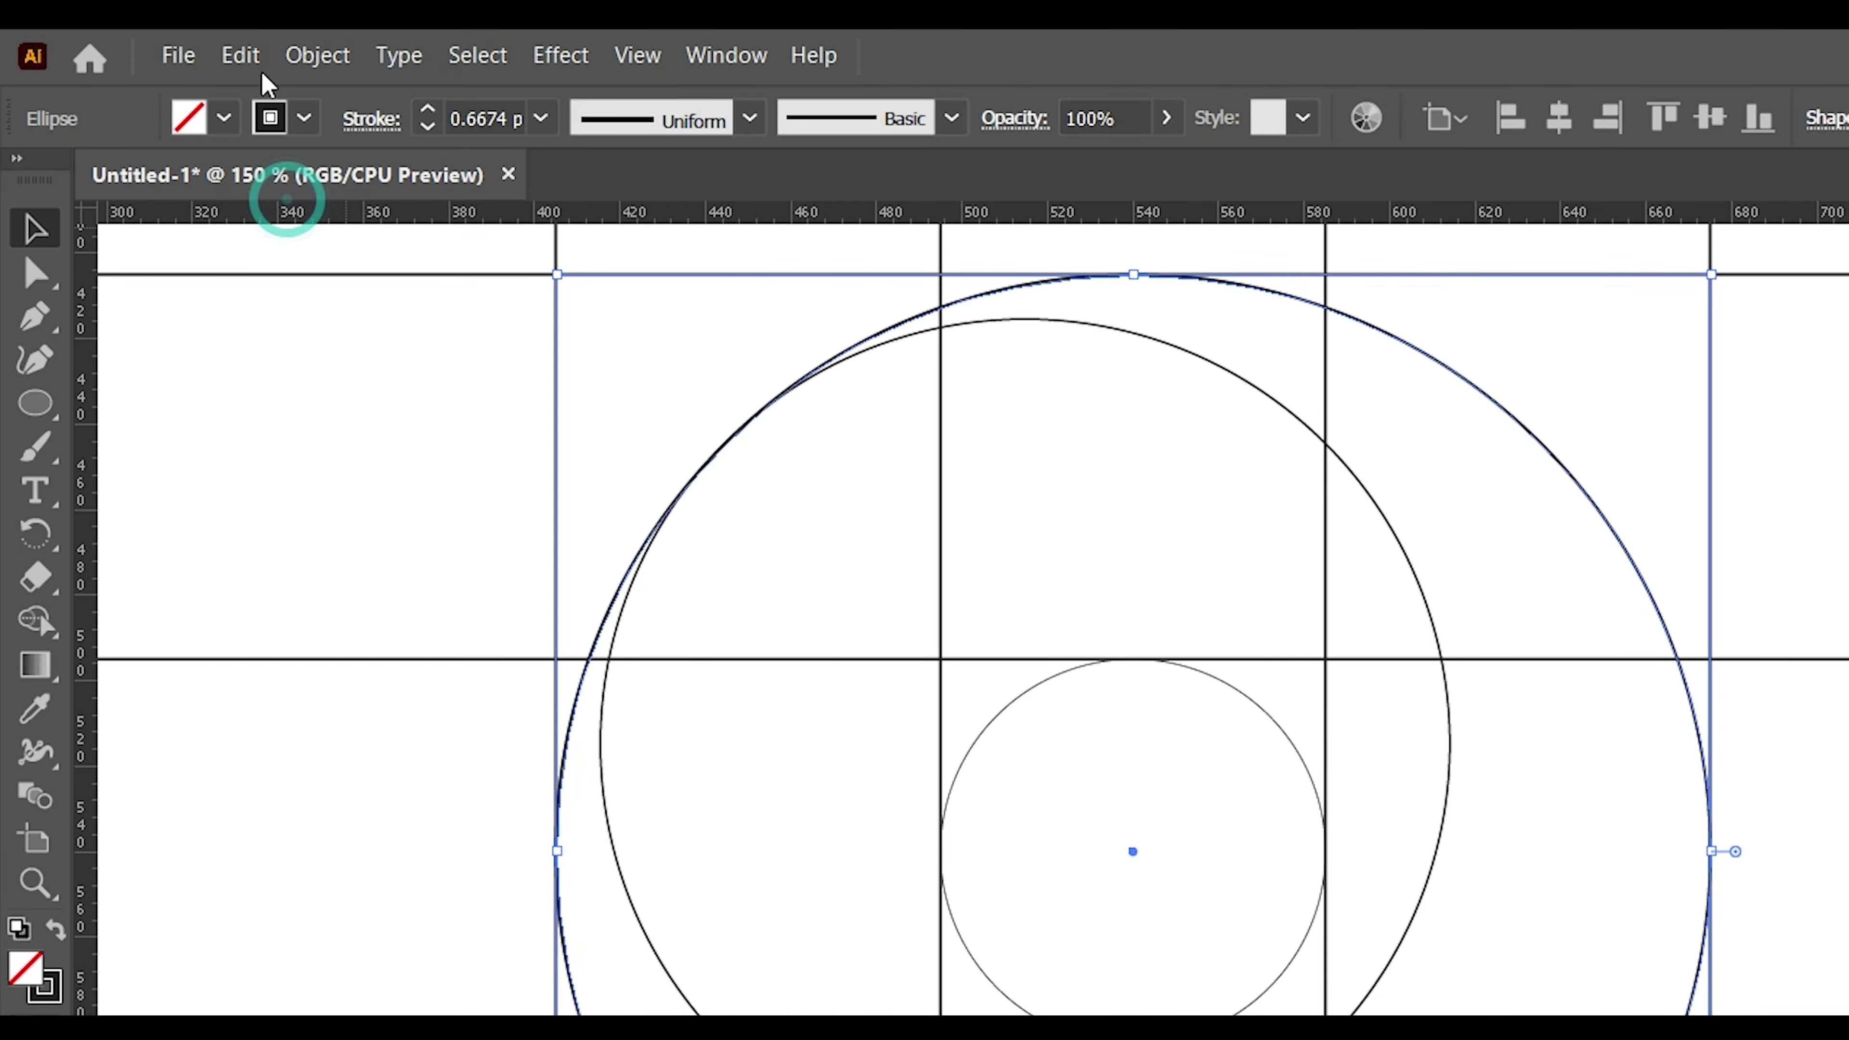
pyautogui.click(251, 64)
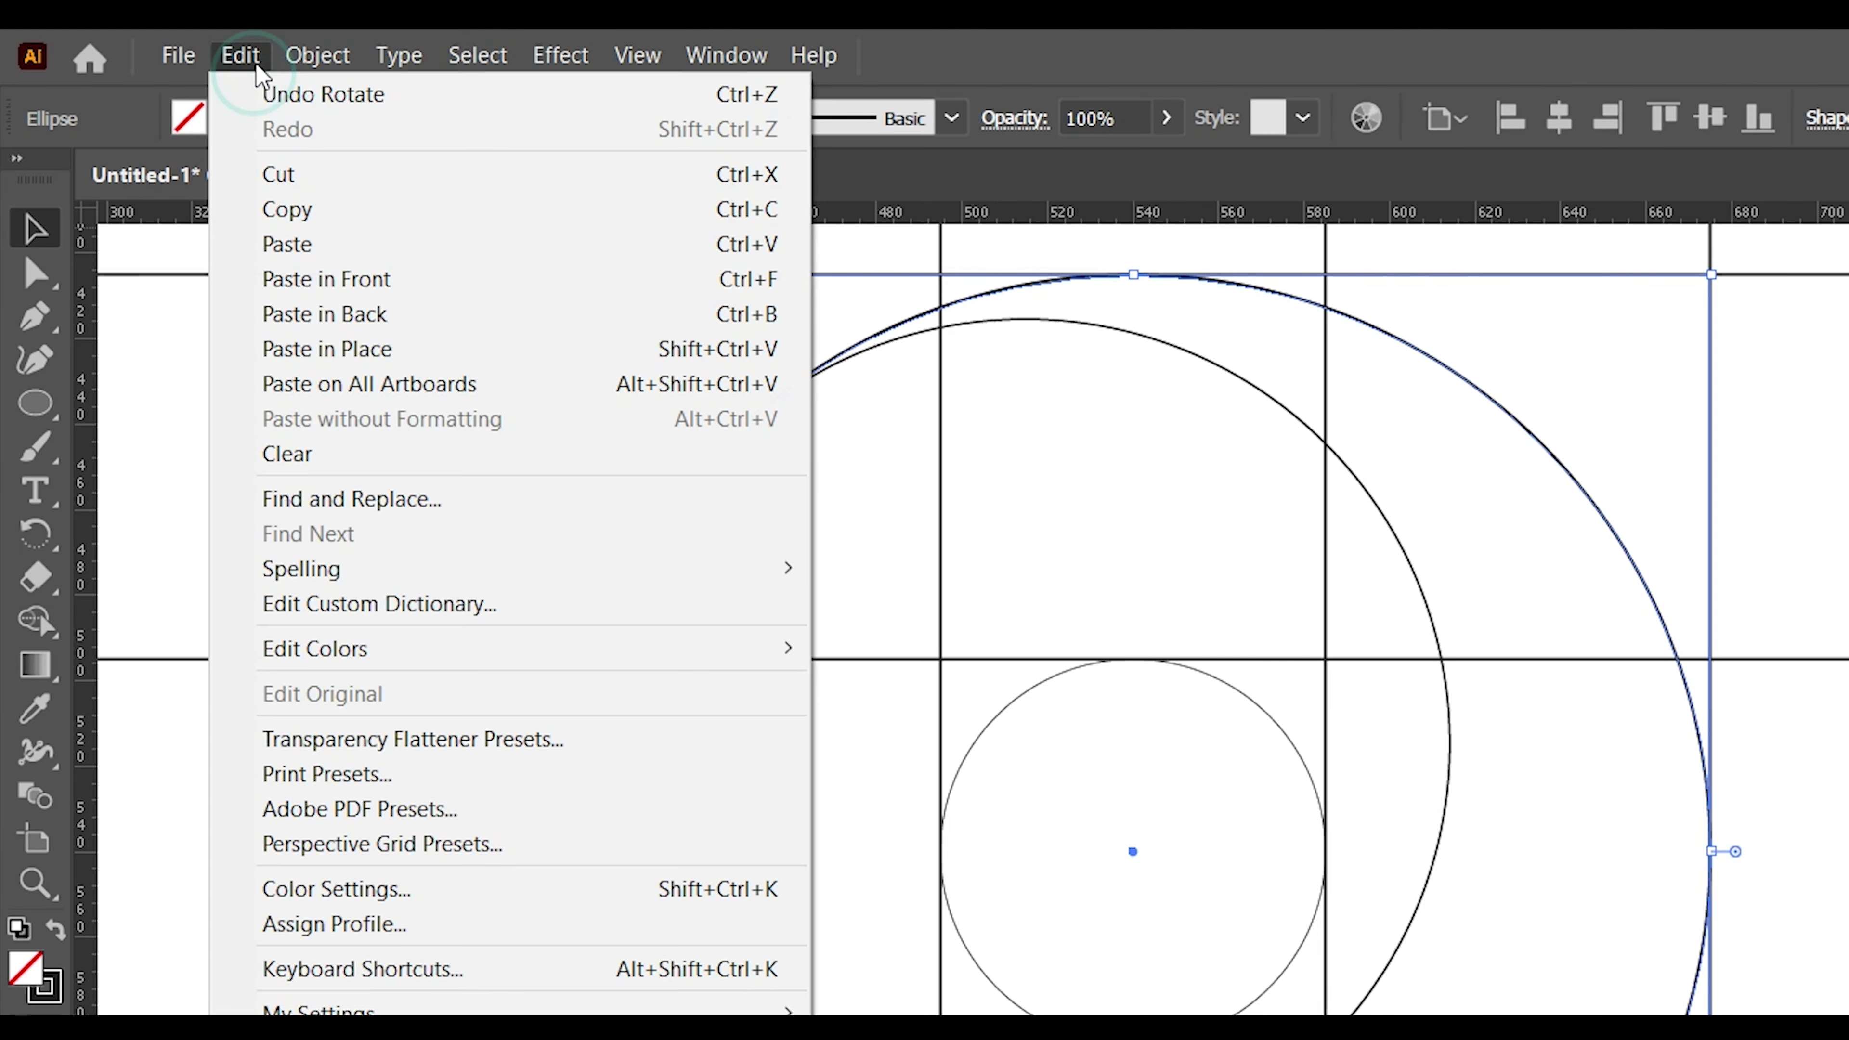
pyautogui.click(383, 292)
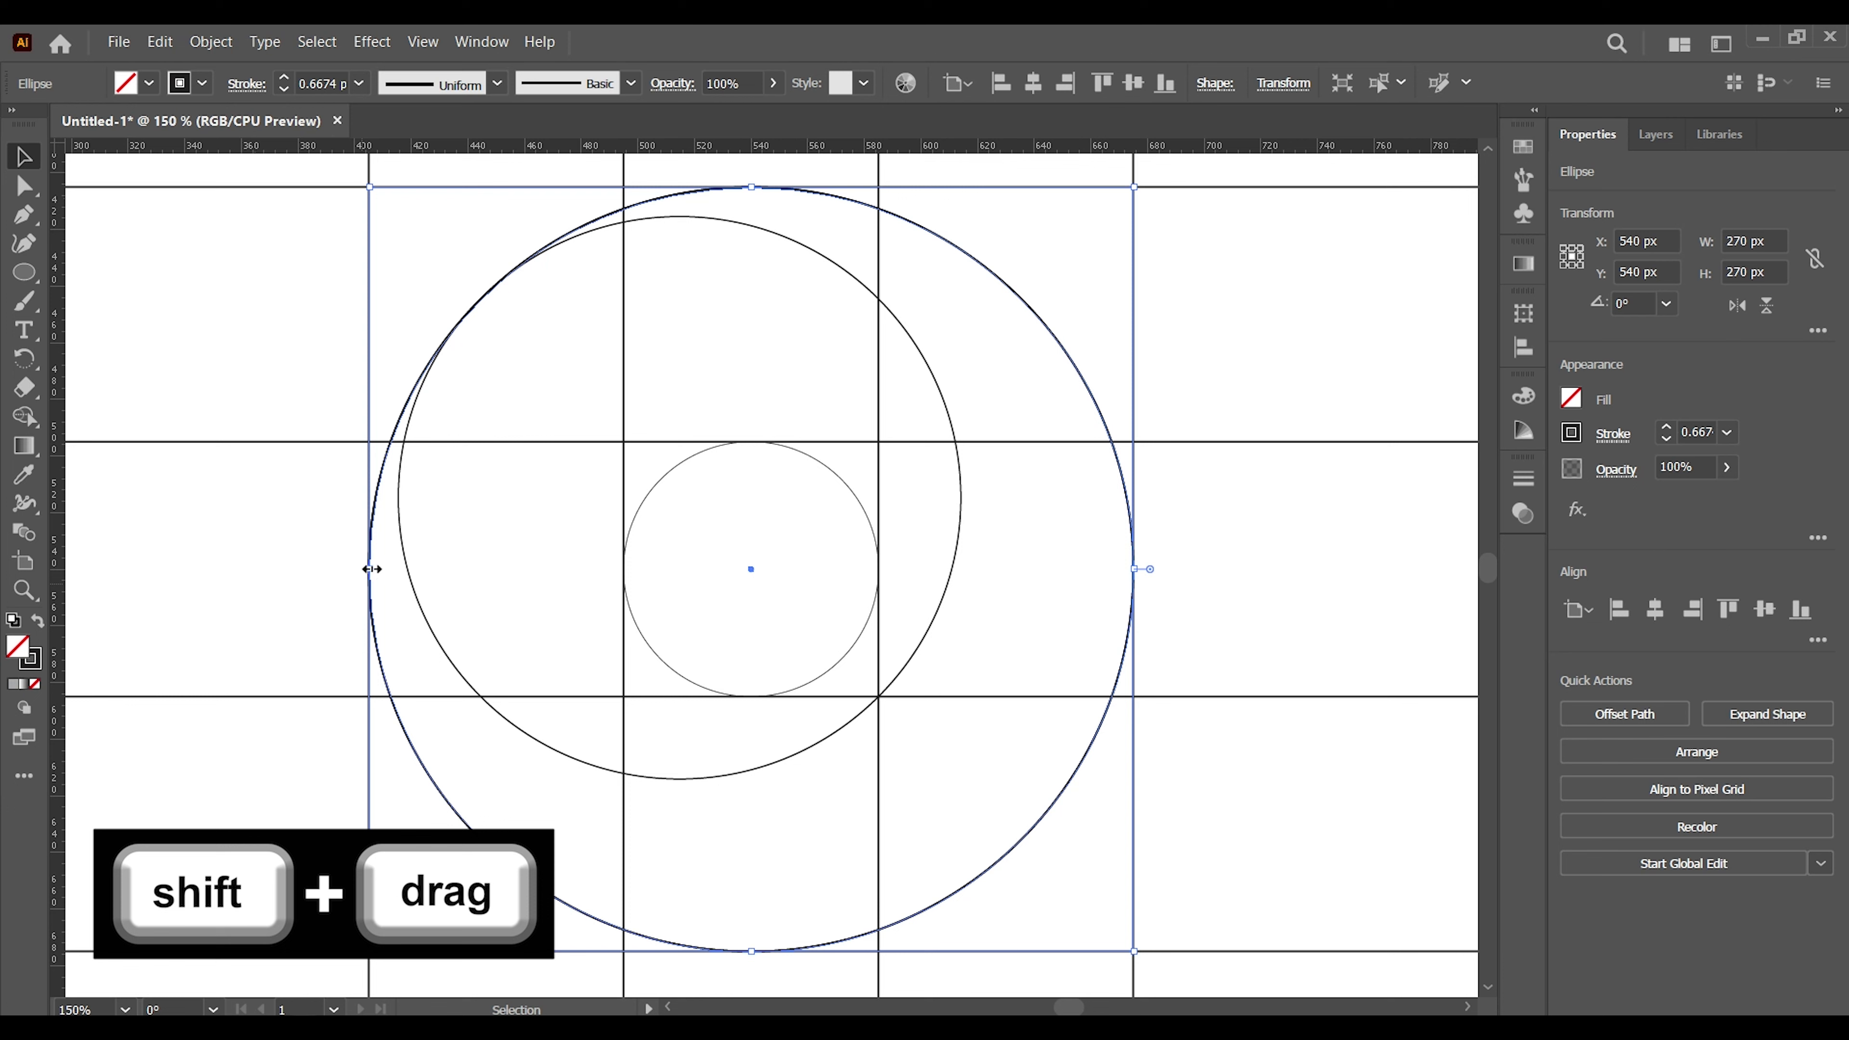
pyautogui.moveTo(371, 568); pyautogui.dragTo(623, 565)
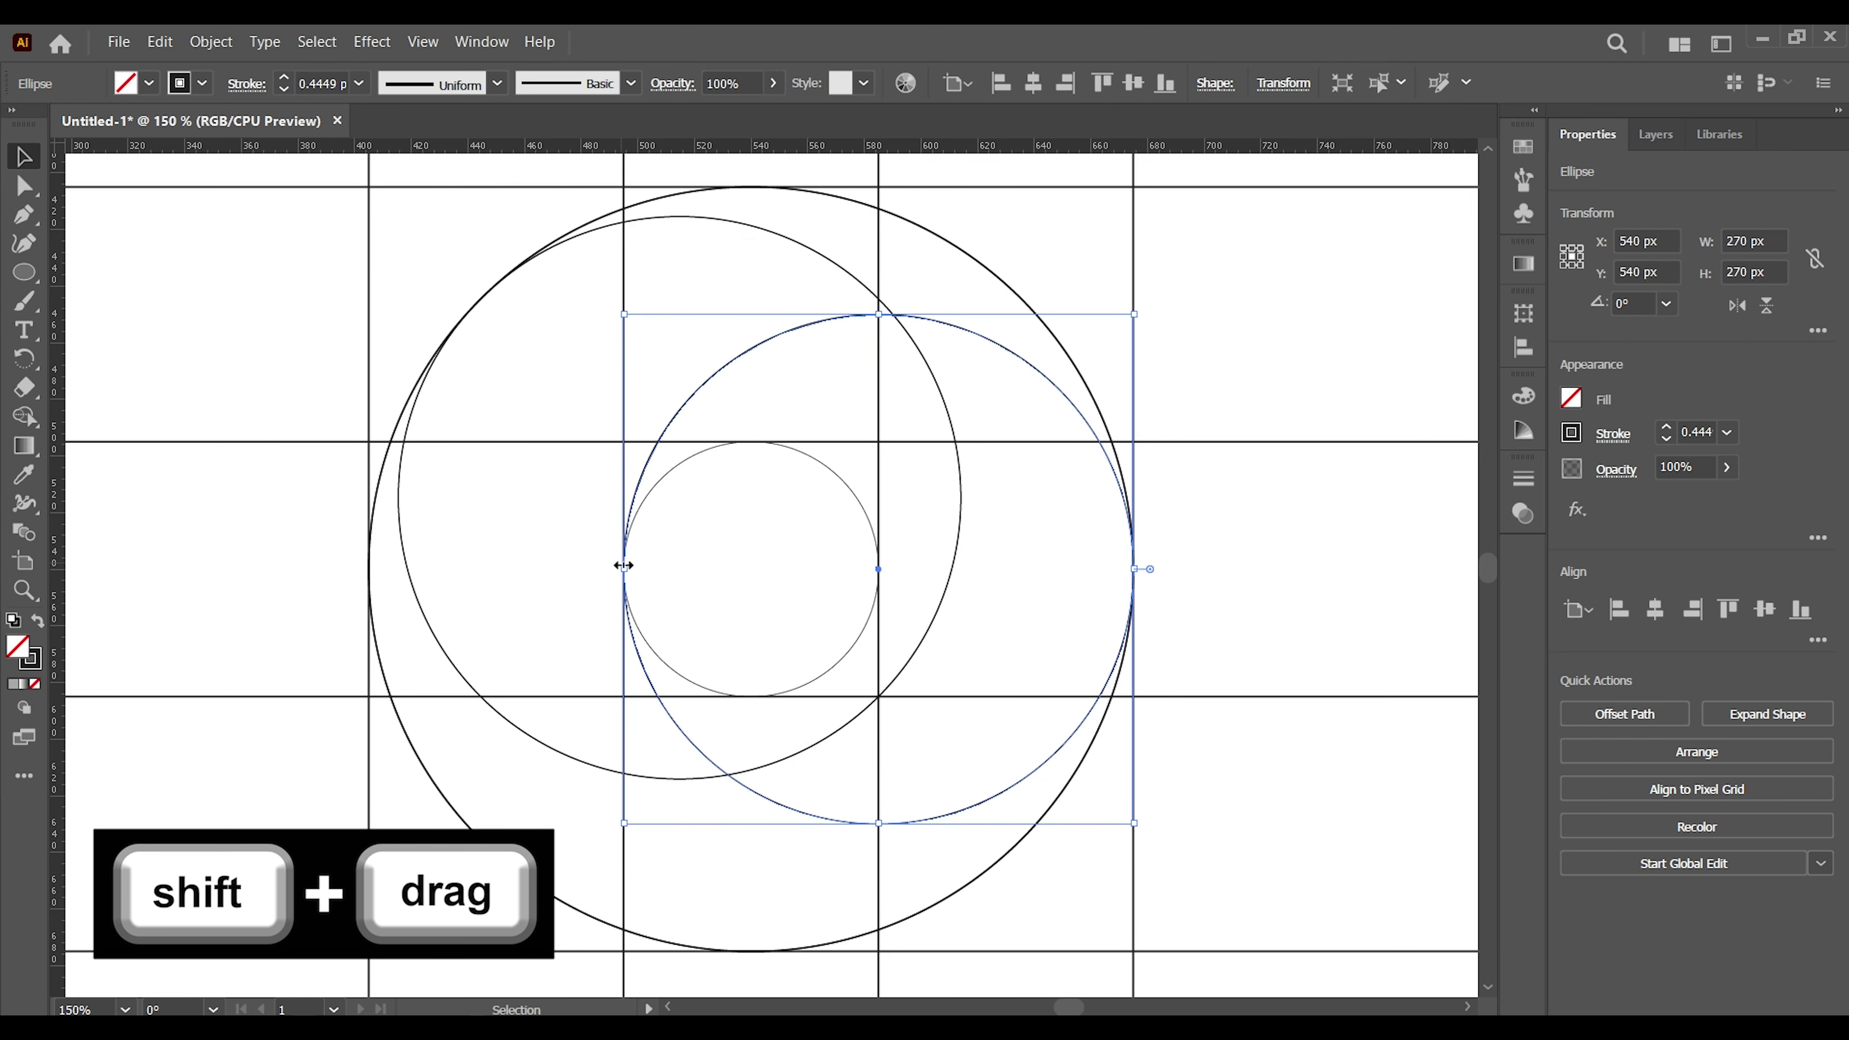
pyautogui.click(1242, 614)
# Rotate all grid lines and circles 45° diagonally, then reselect everything and zoom in.
pyautogui.hotkey('ctrl', '-')
pyautogui.hotkey('ctrl', '-')
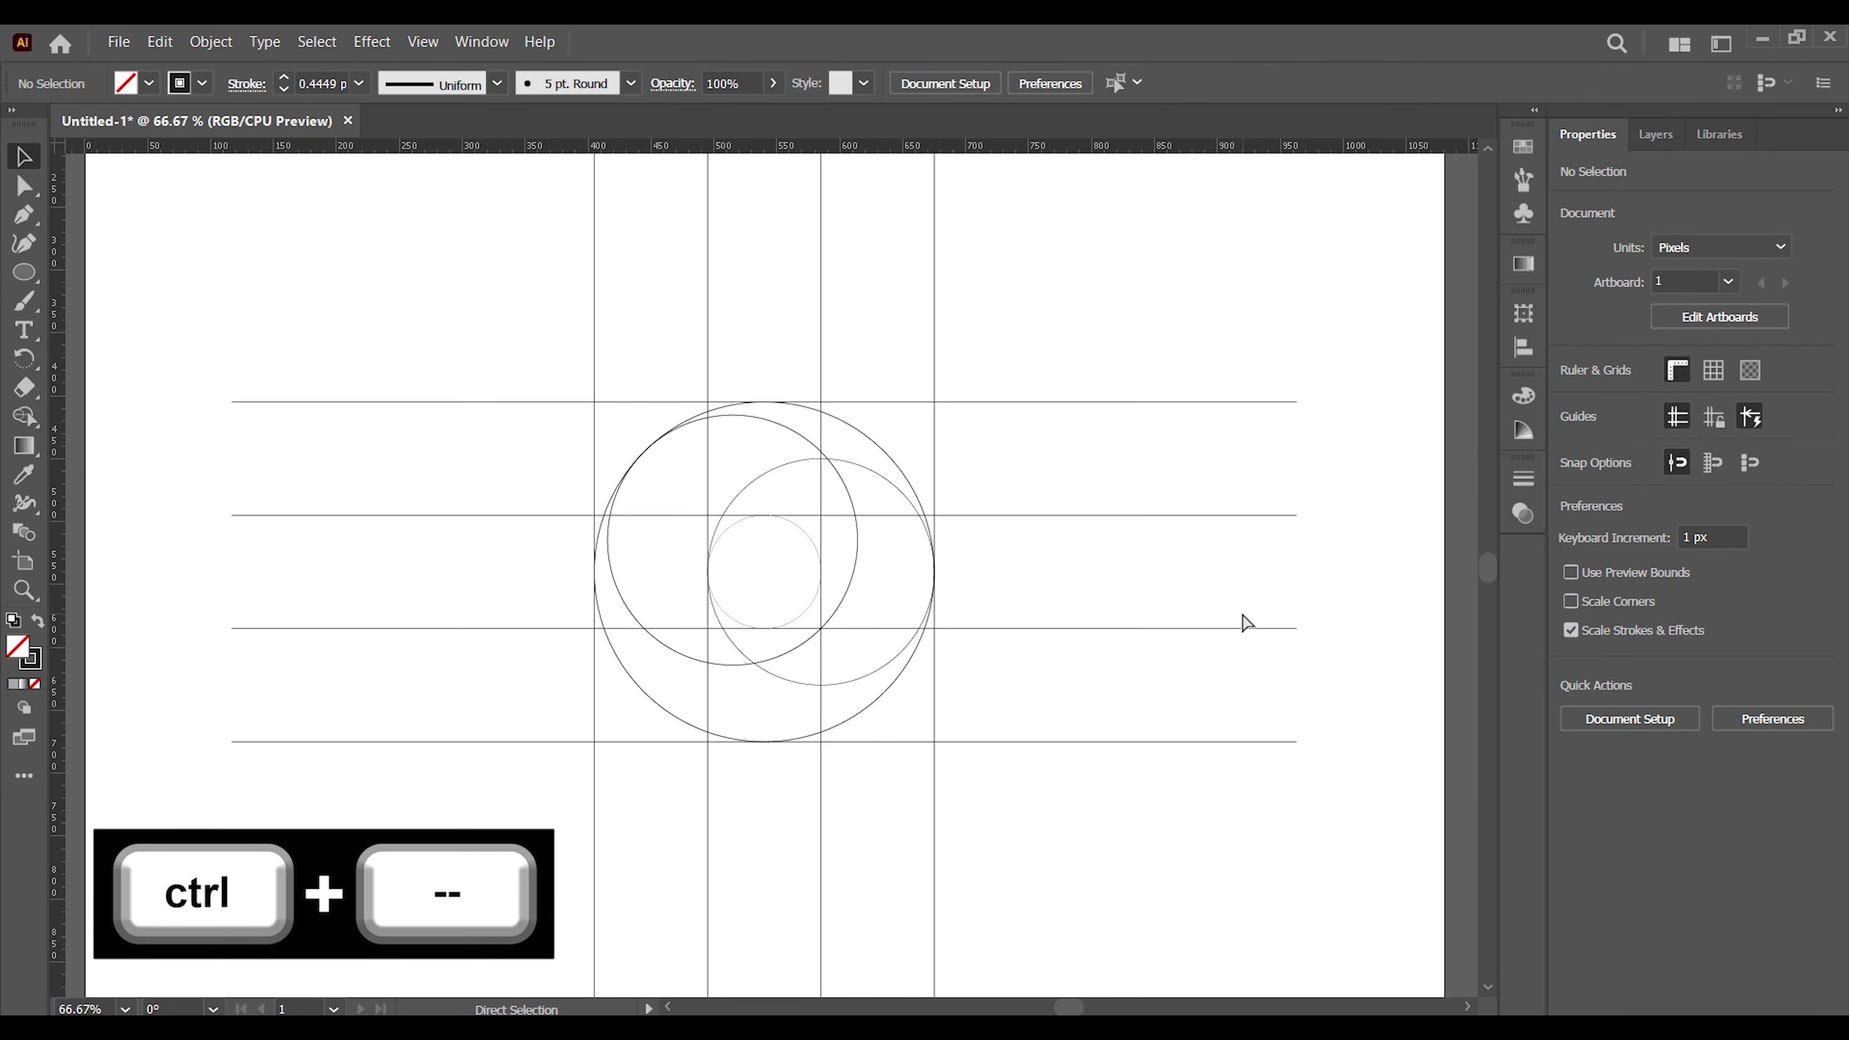
pyautogui.hotkey('ctrl', '-')
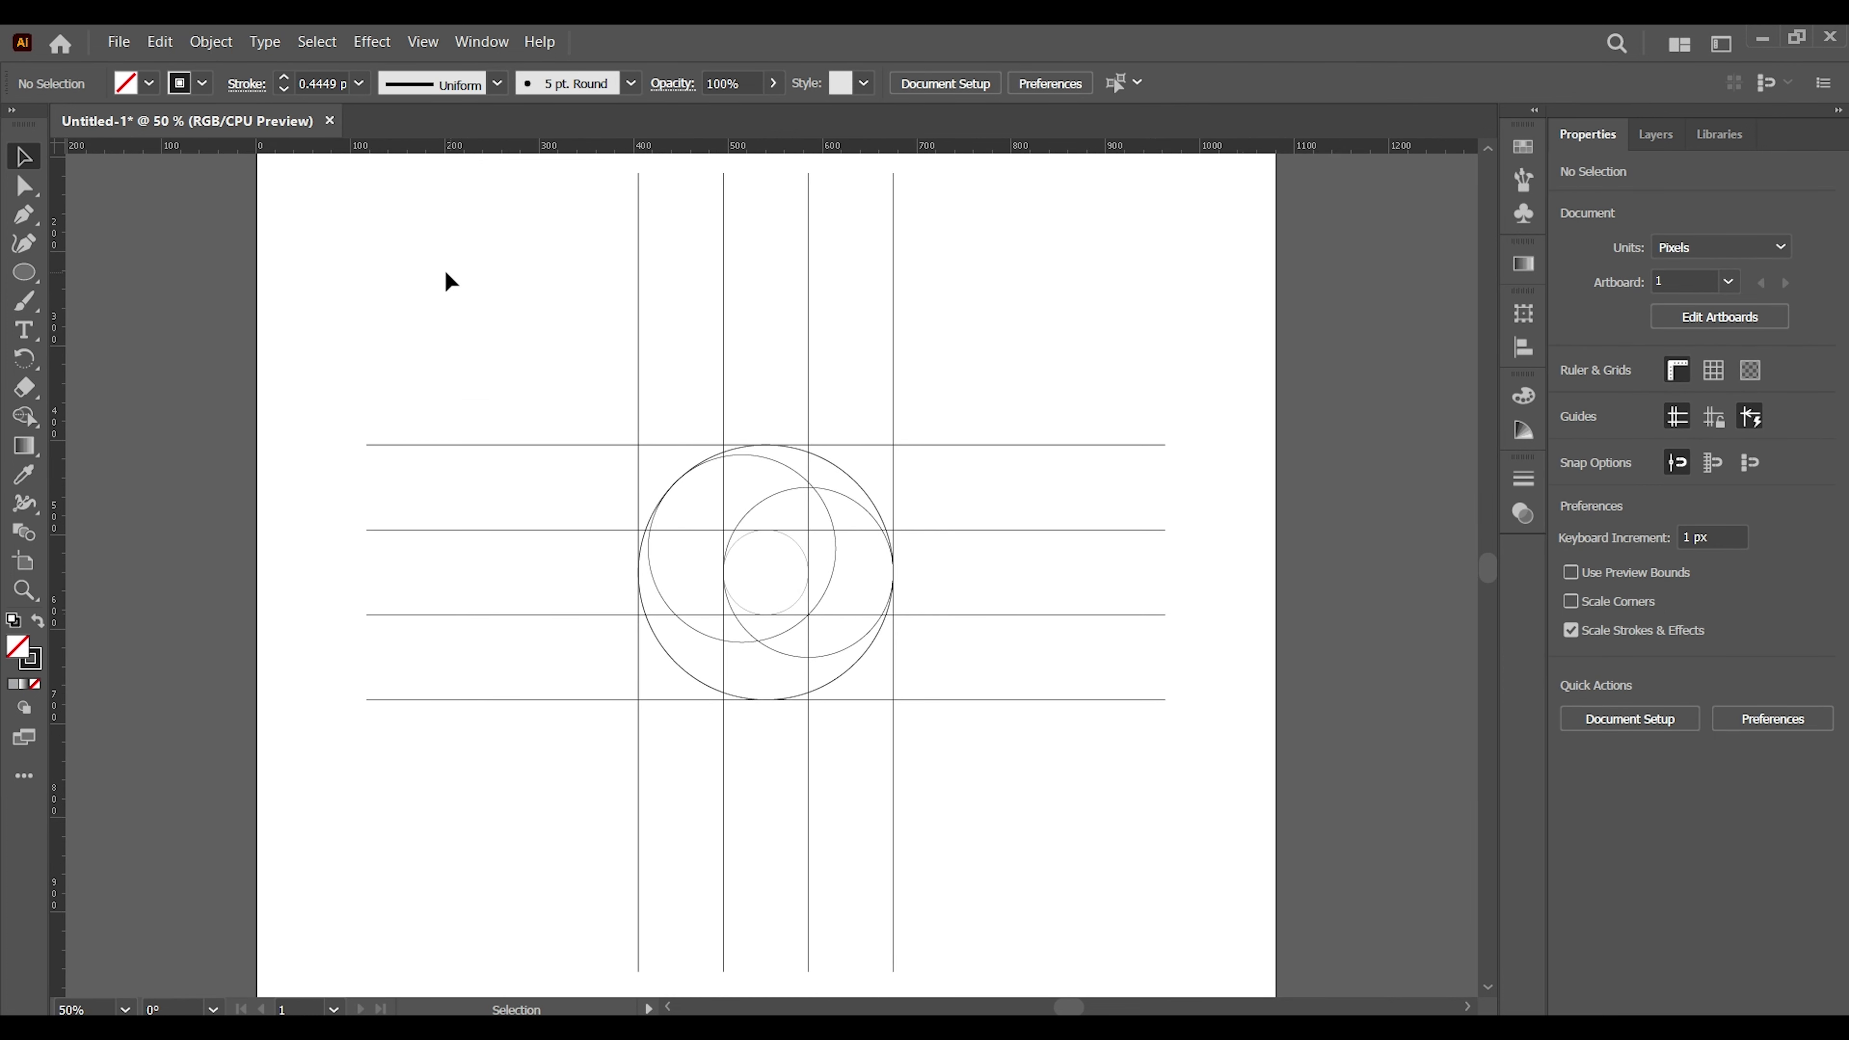
pyautogui.moveTo(446, 274); pyautogui.dragTo(1246, 879)
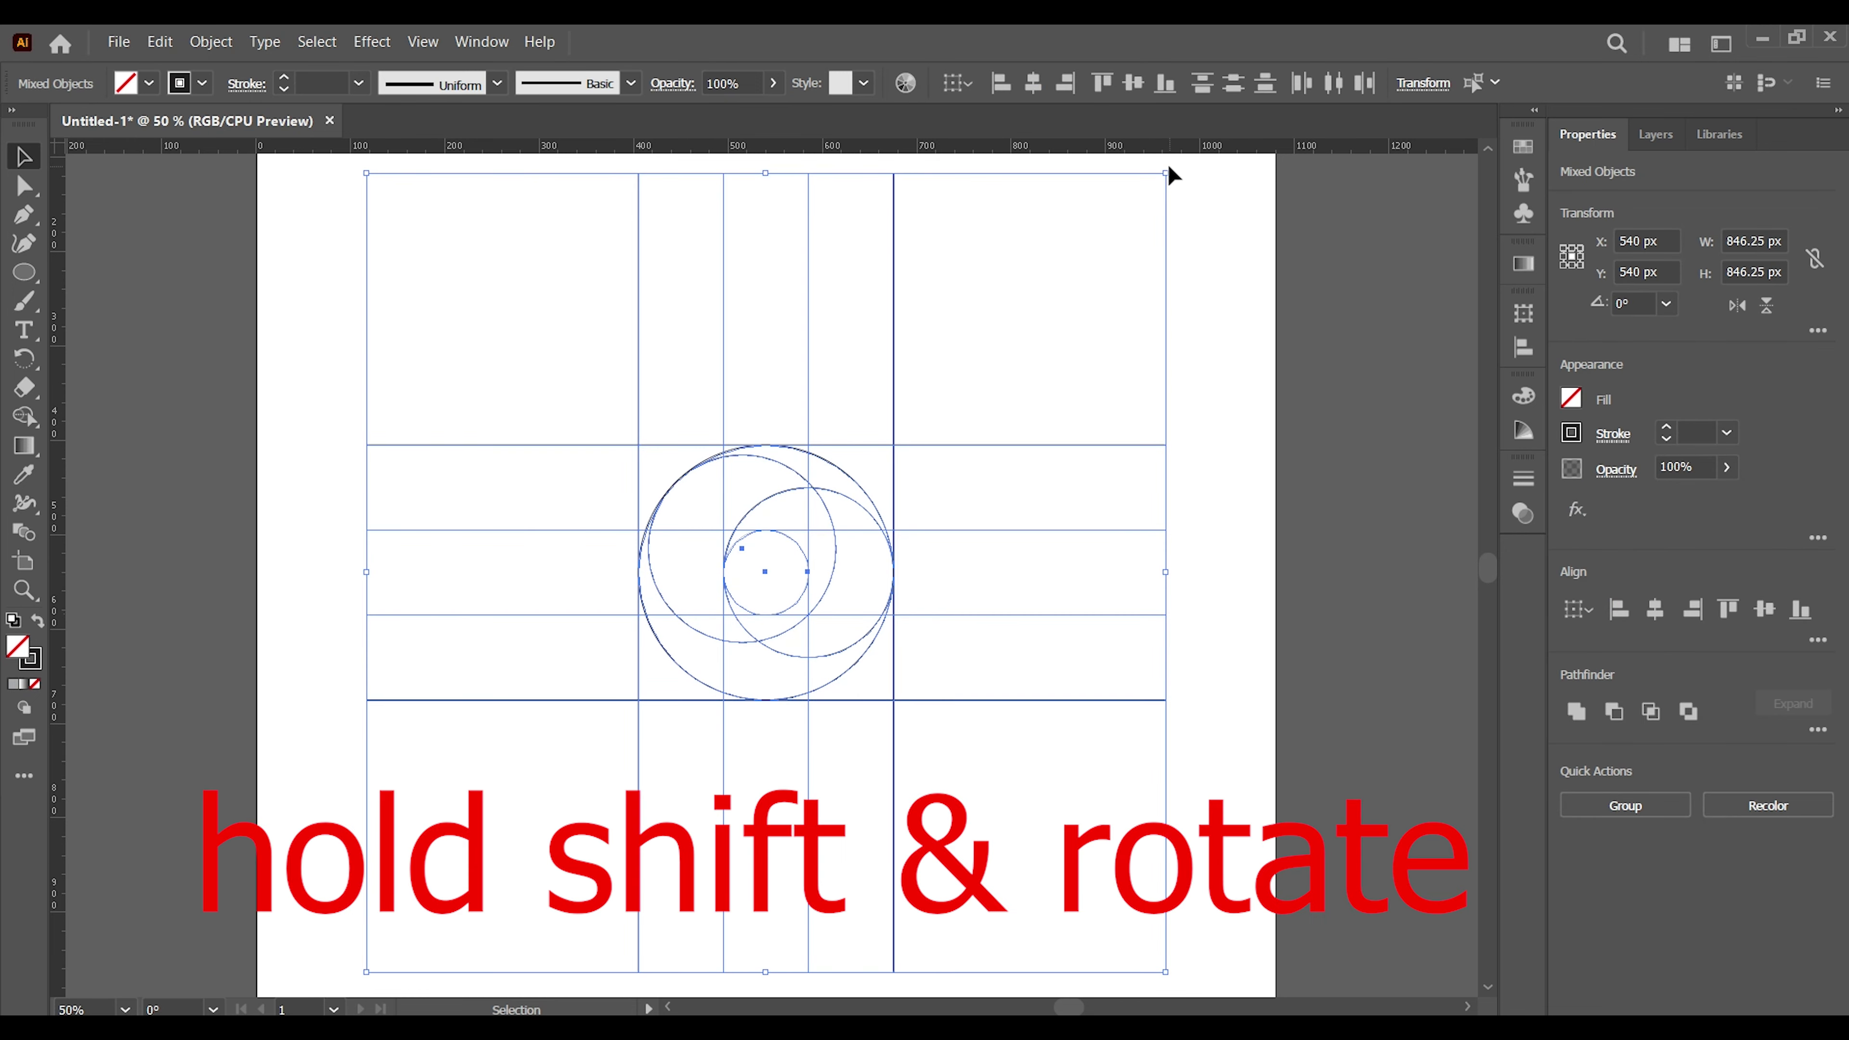
pyautogui.moveTo(1174, 169); pyautogui.dragTo(1235, 452)
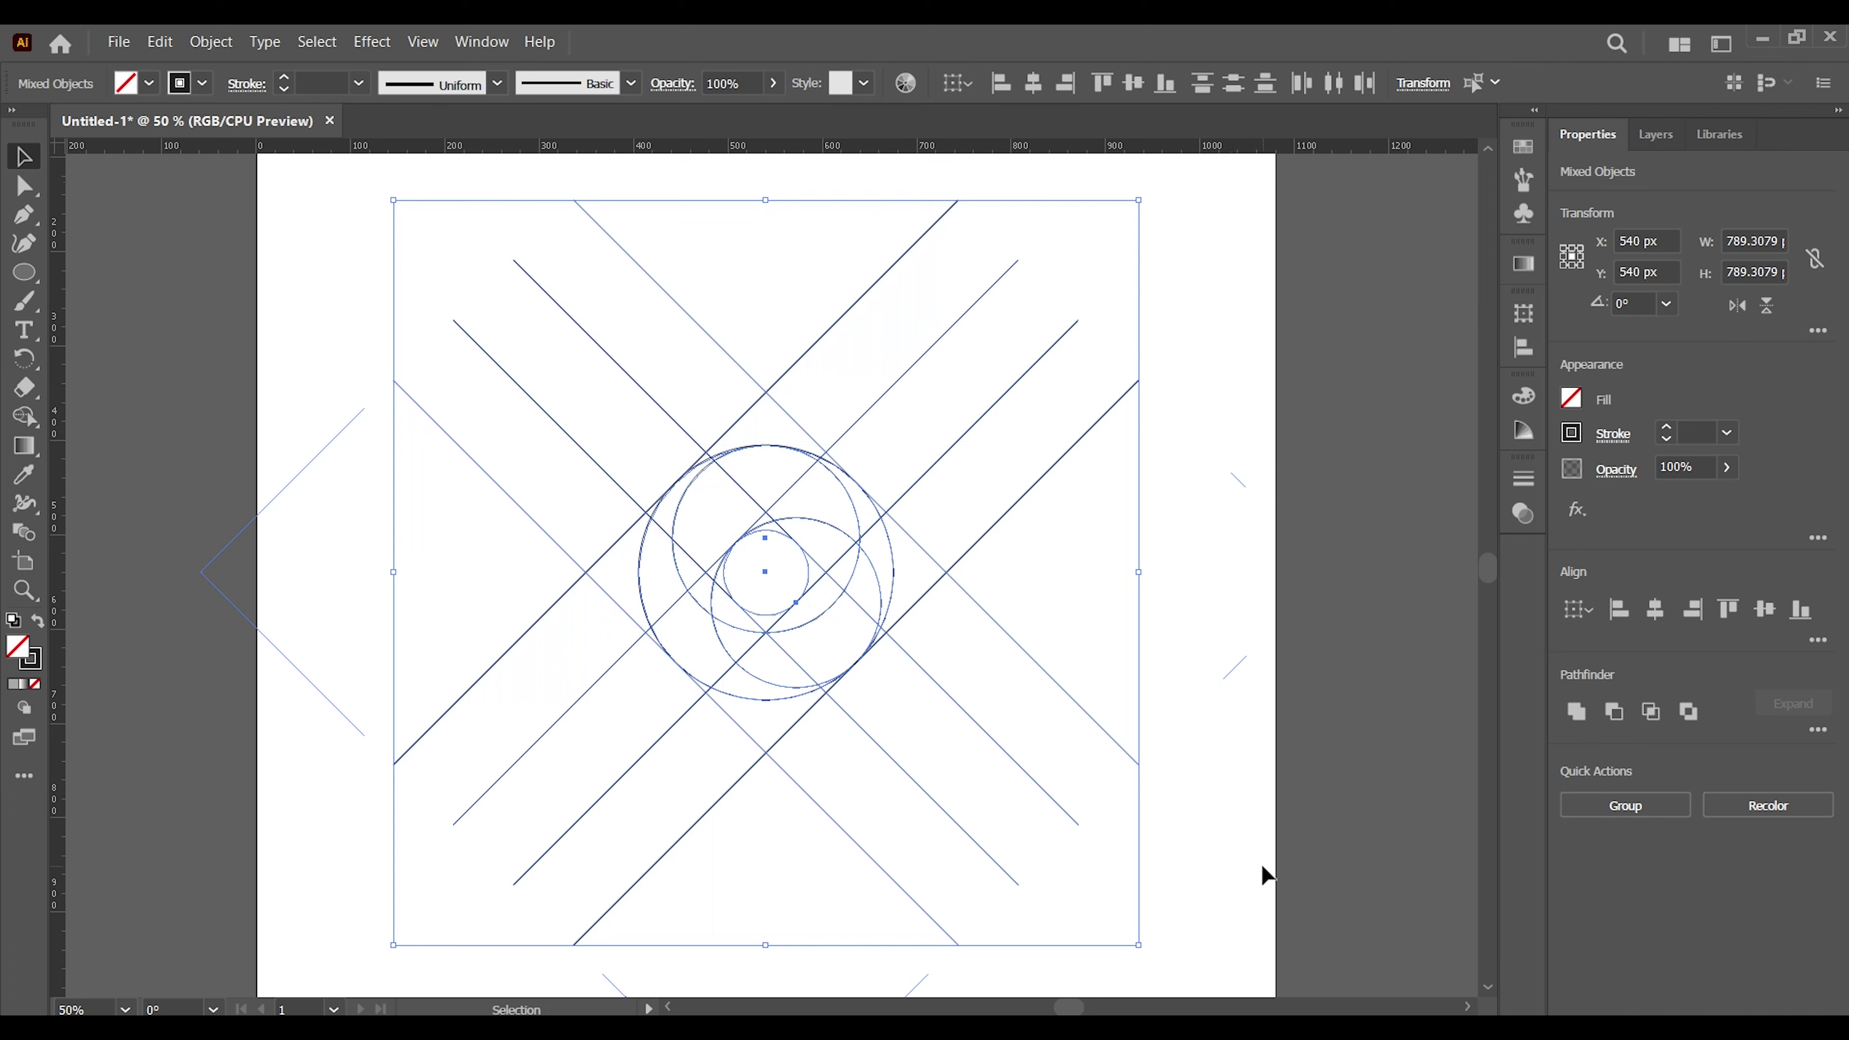
pyautogui.click(1205, 832)
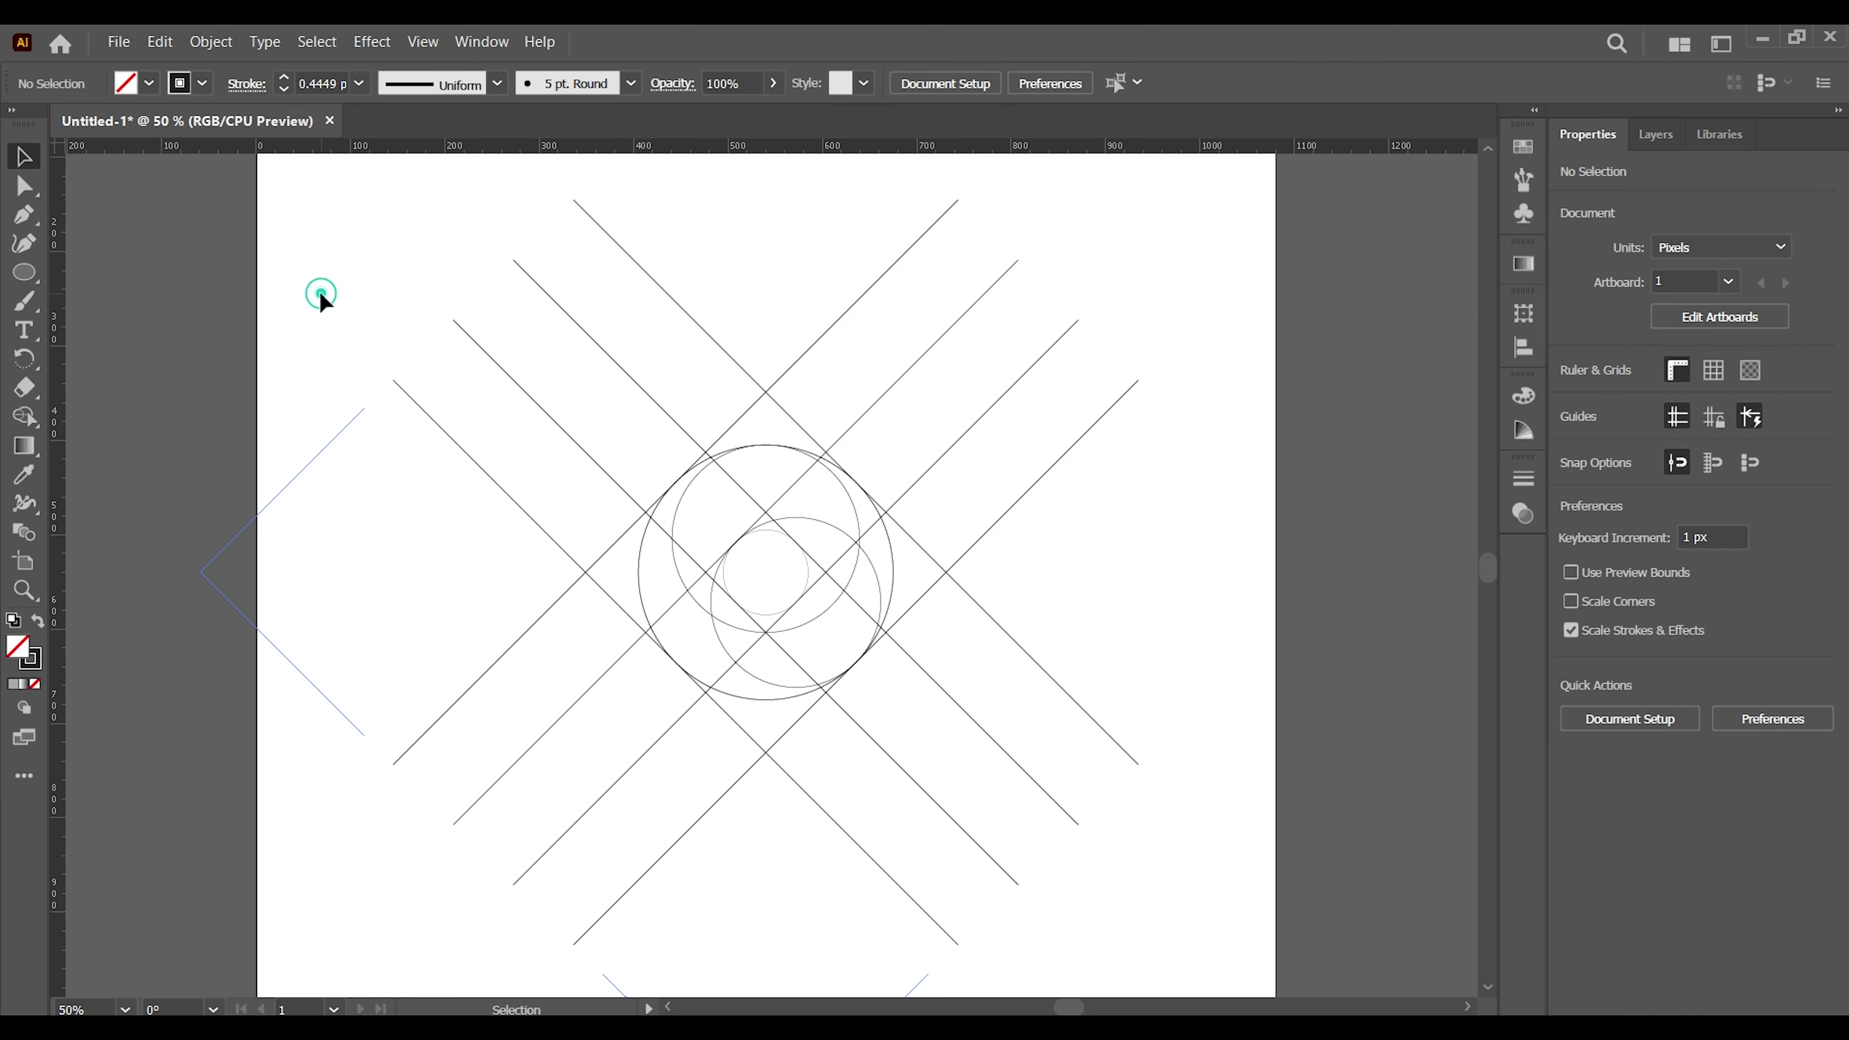
pyautogui.moveTo(321, 294); pyautogui.dragTo(1107, 859)
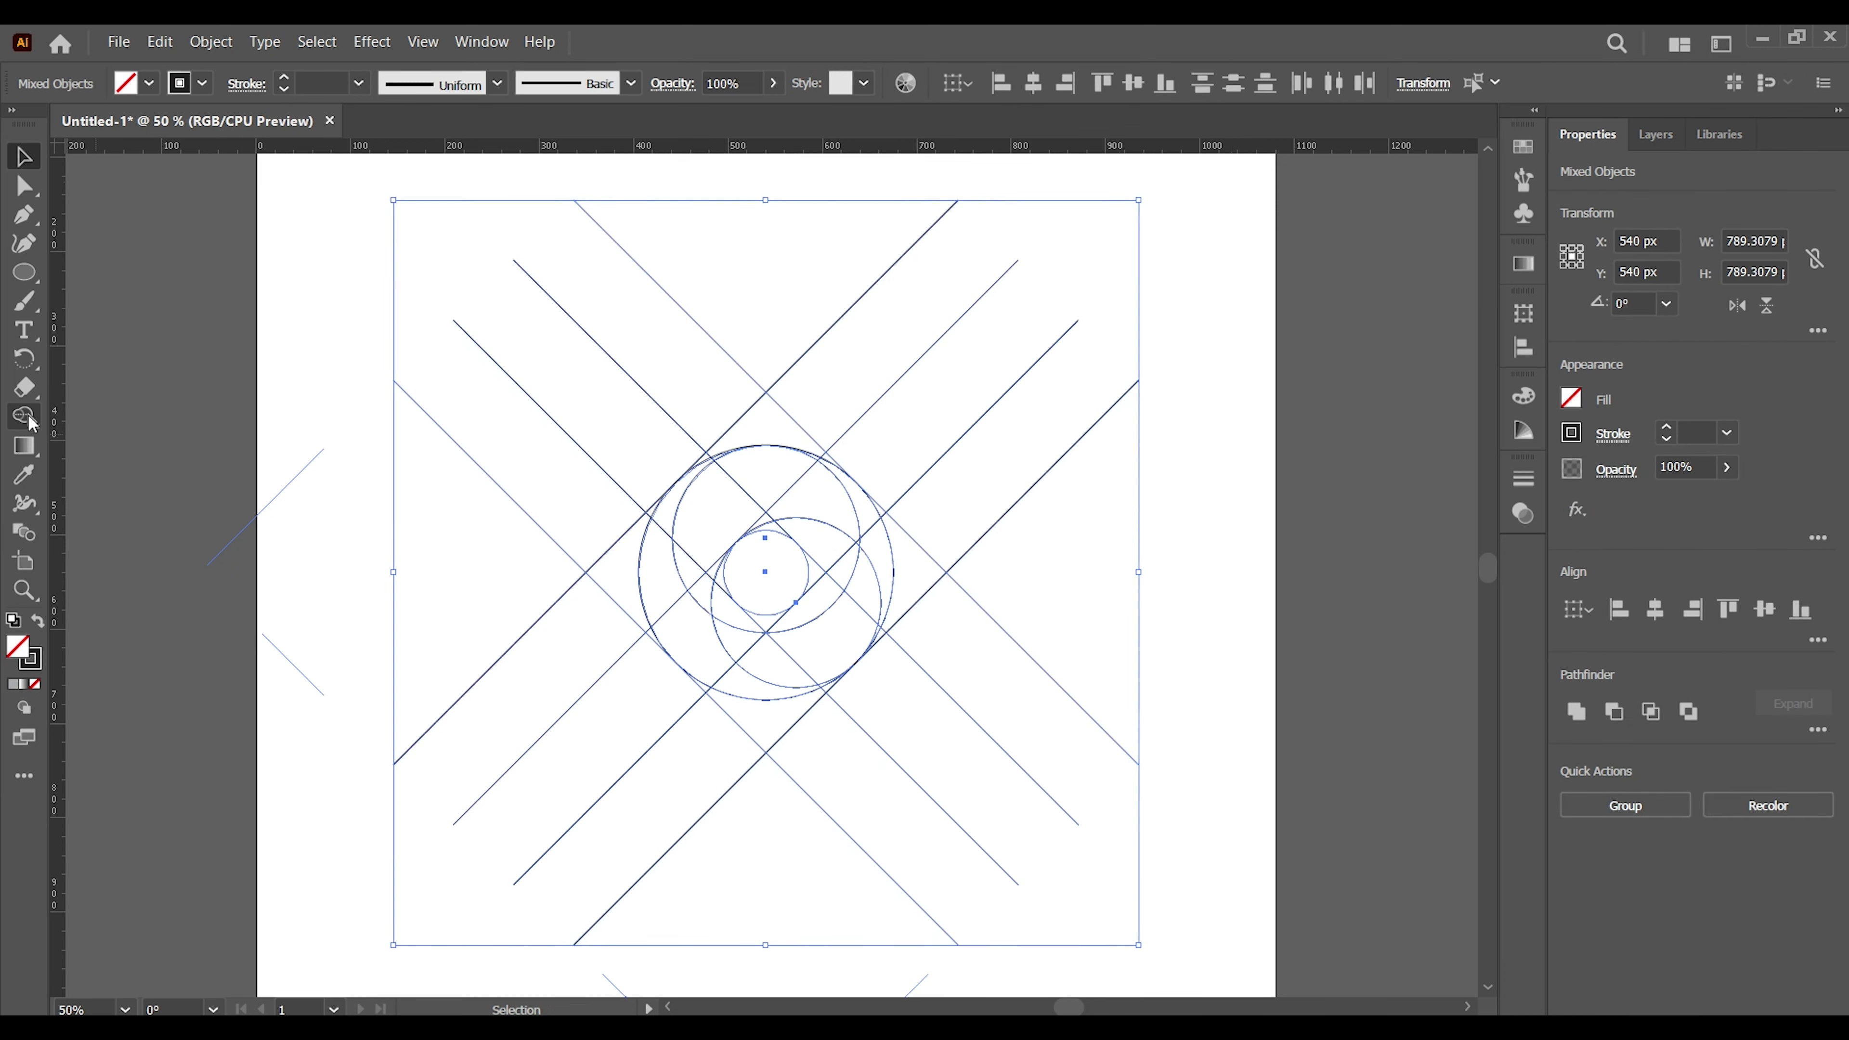
pyautogui.press('z')
pyautogui.click(727, 524)
pyautogui.click(750, 637)
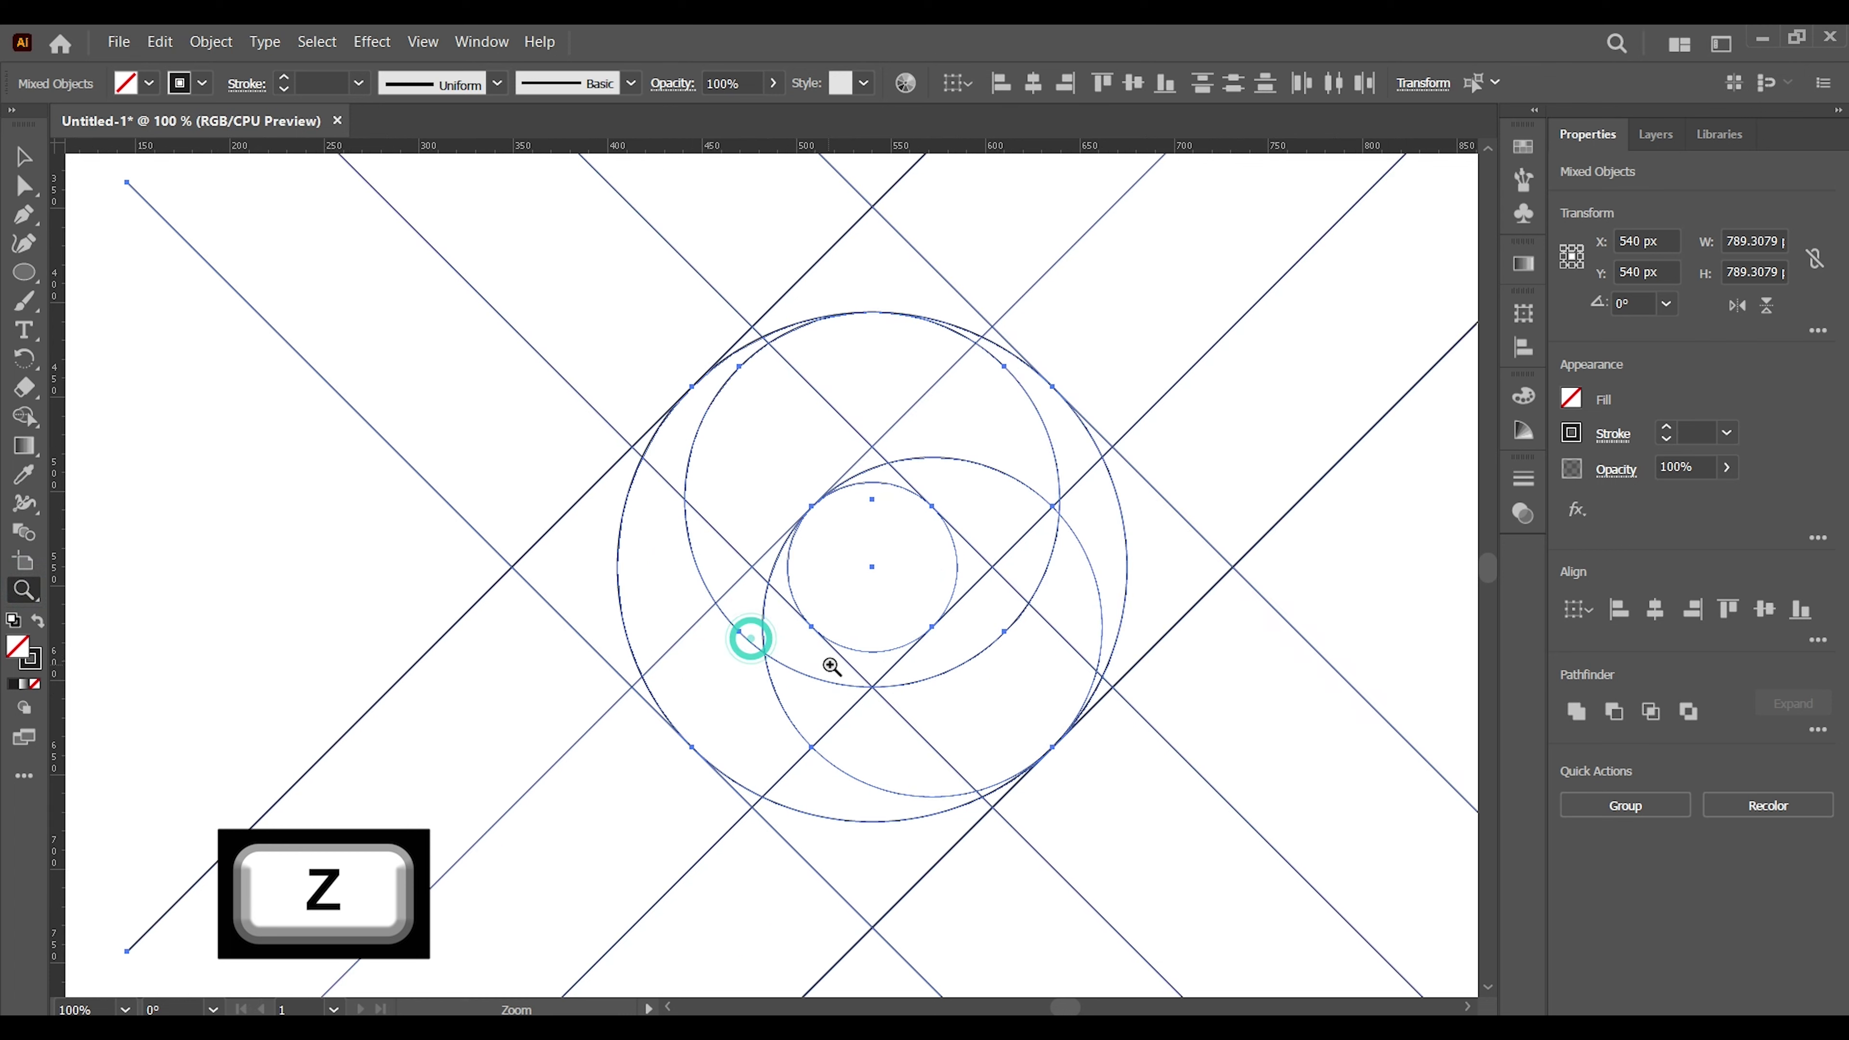
# Zoom onto the circles, choose Shape Builder and set a black fill with no stroke.
pyautogui.click(827, 610)
pyautogui.moveTo(892, 611); pyautogui.dragTo(879, 669)
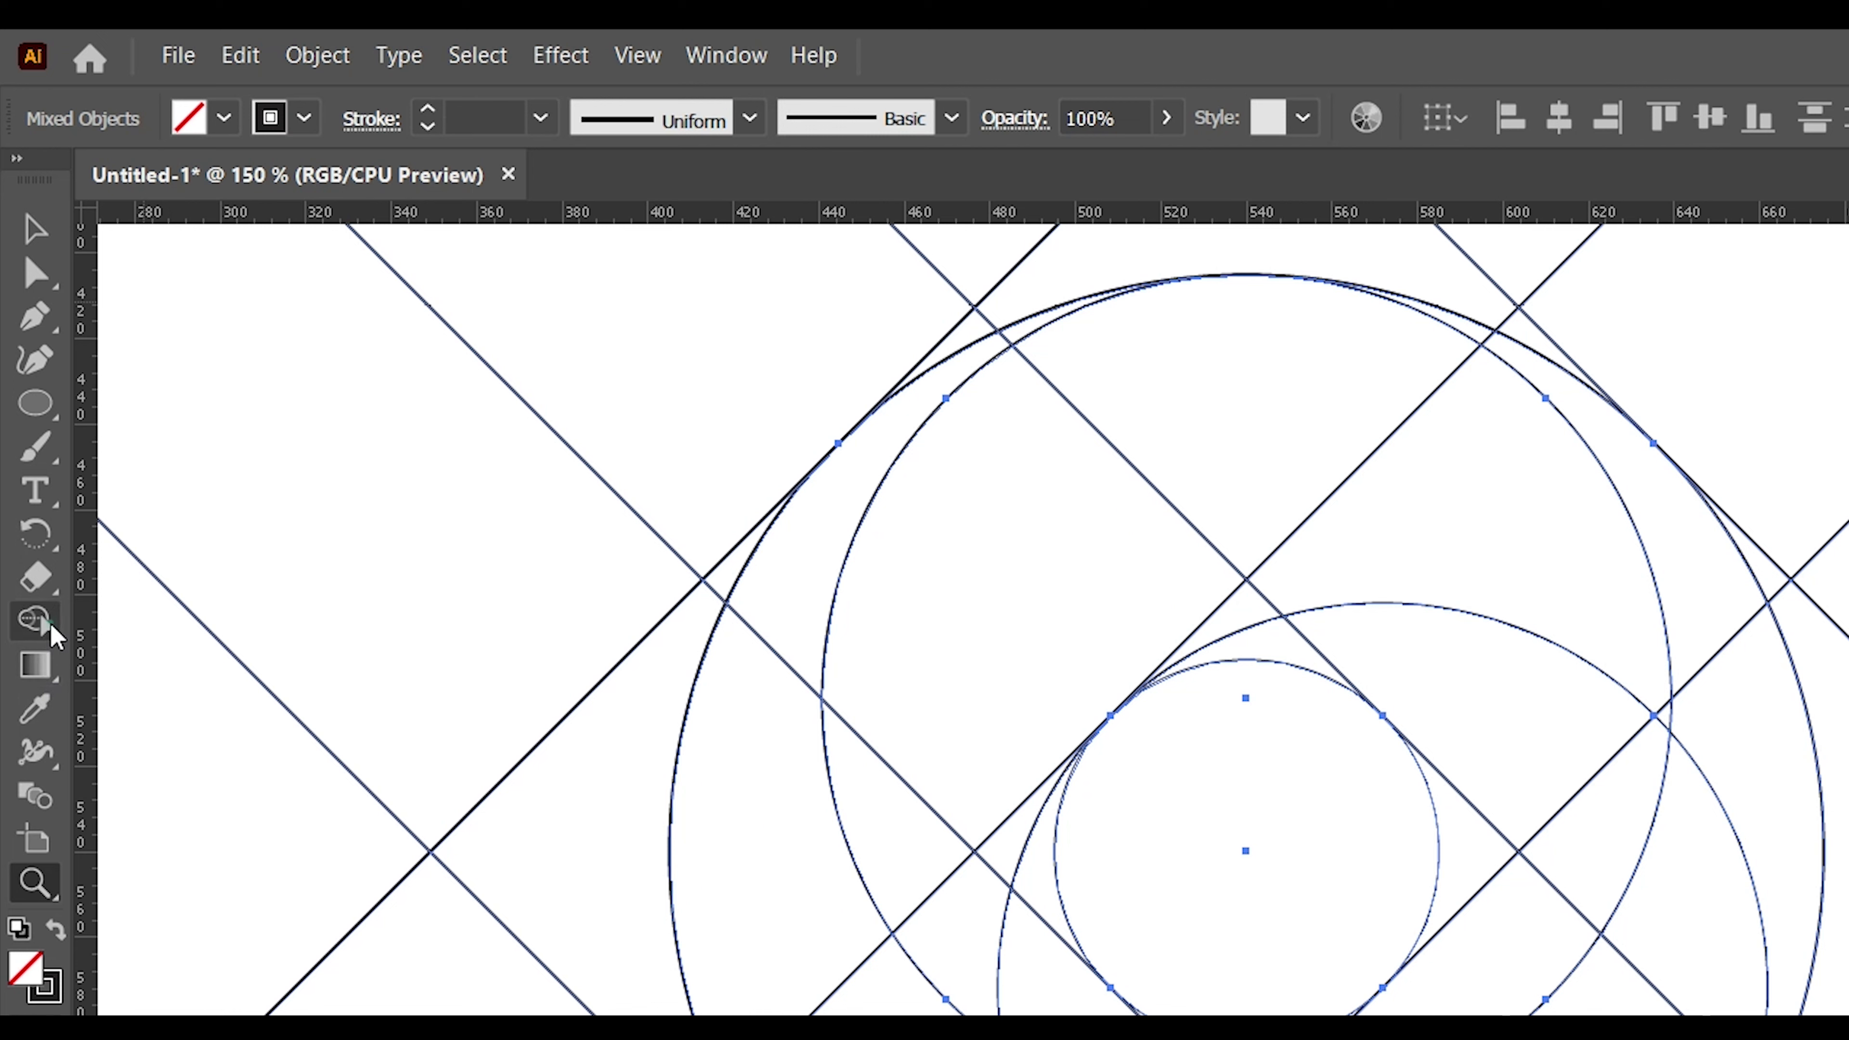
pyautogui.click(29, 418)
pyautogui.click(126, 620)
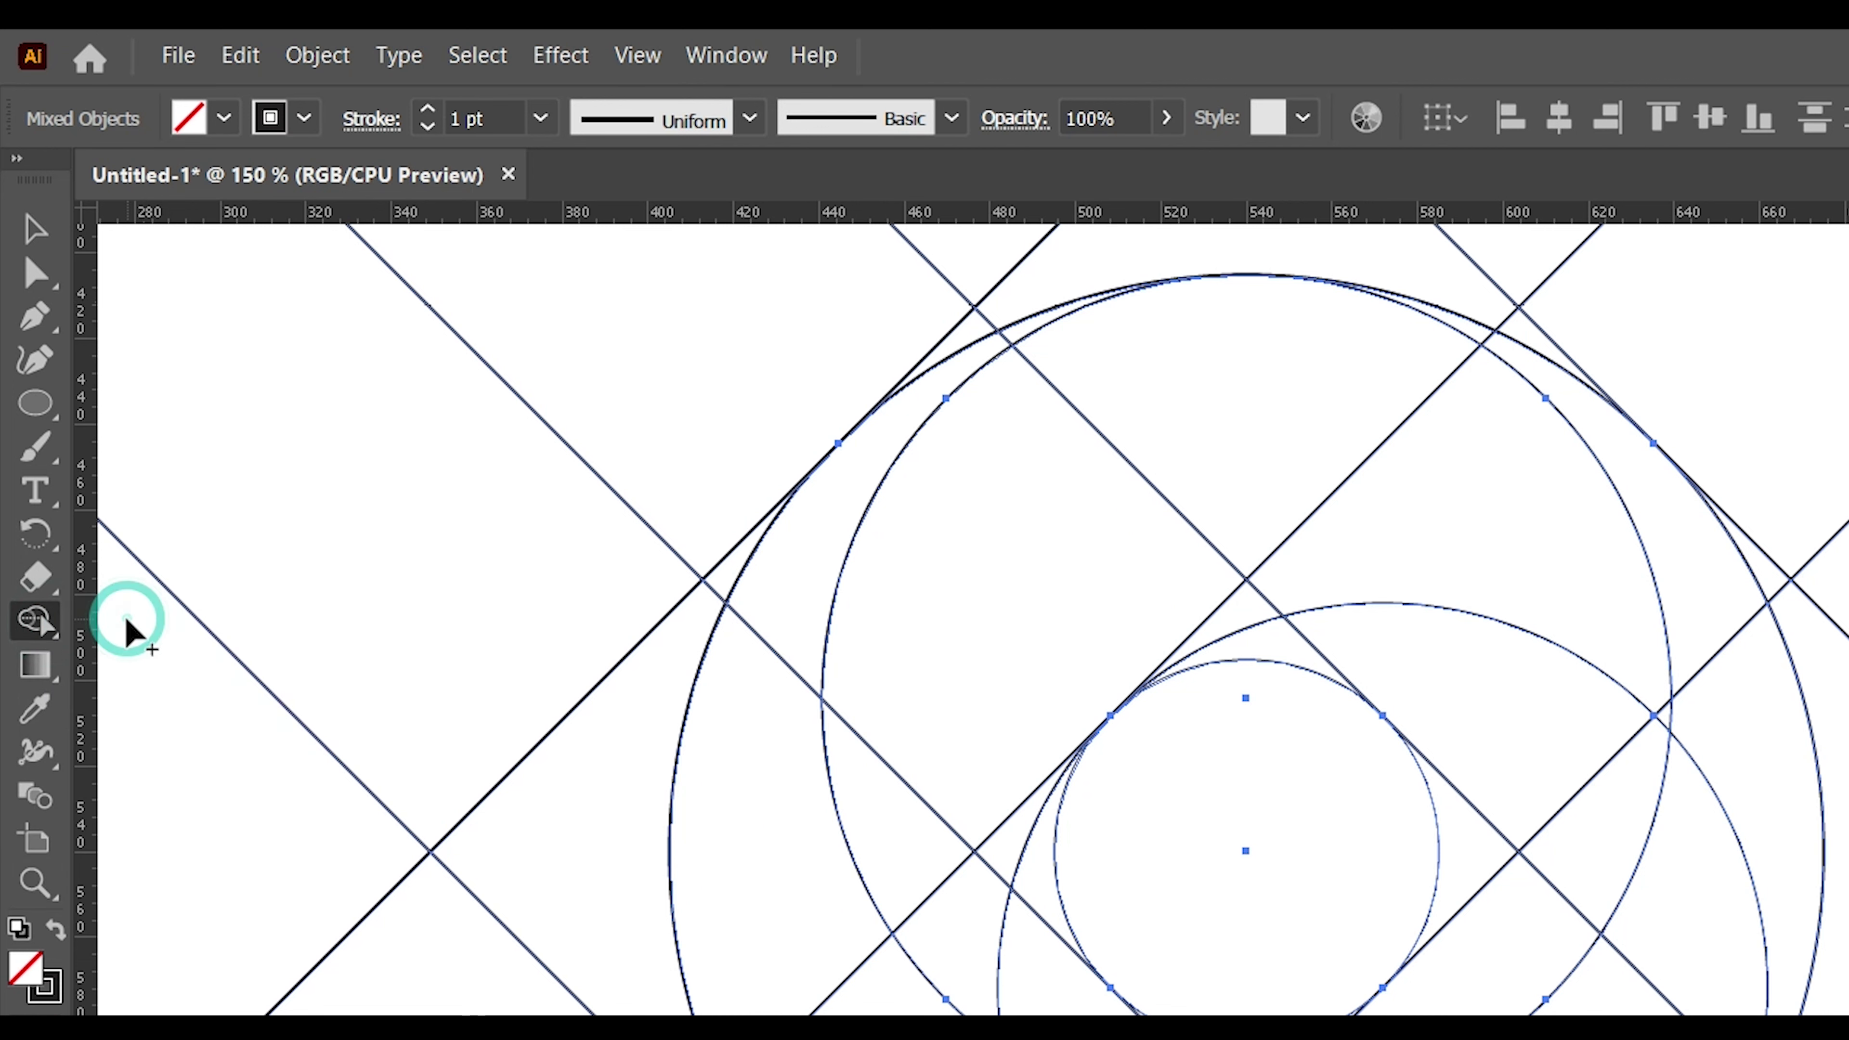
pyautogui.click(53, 931)
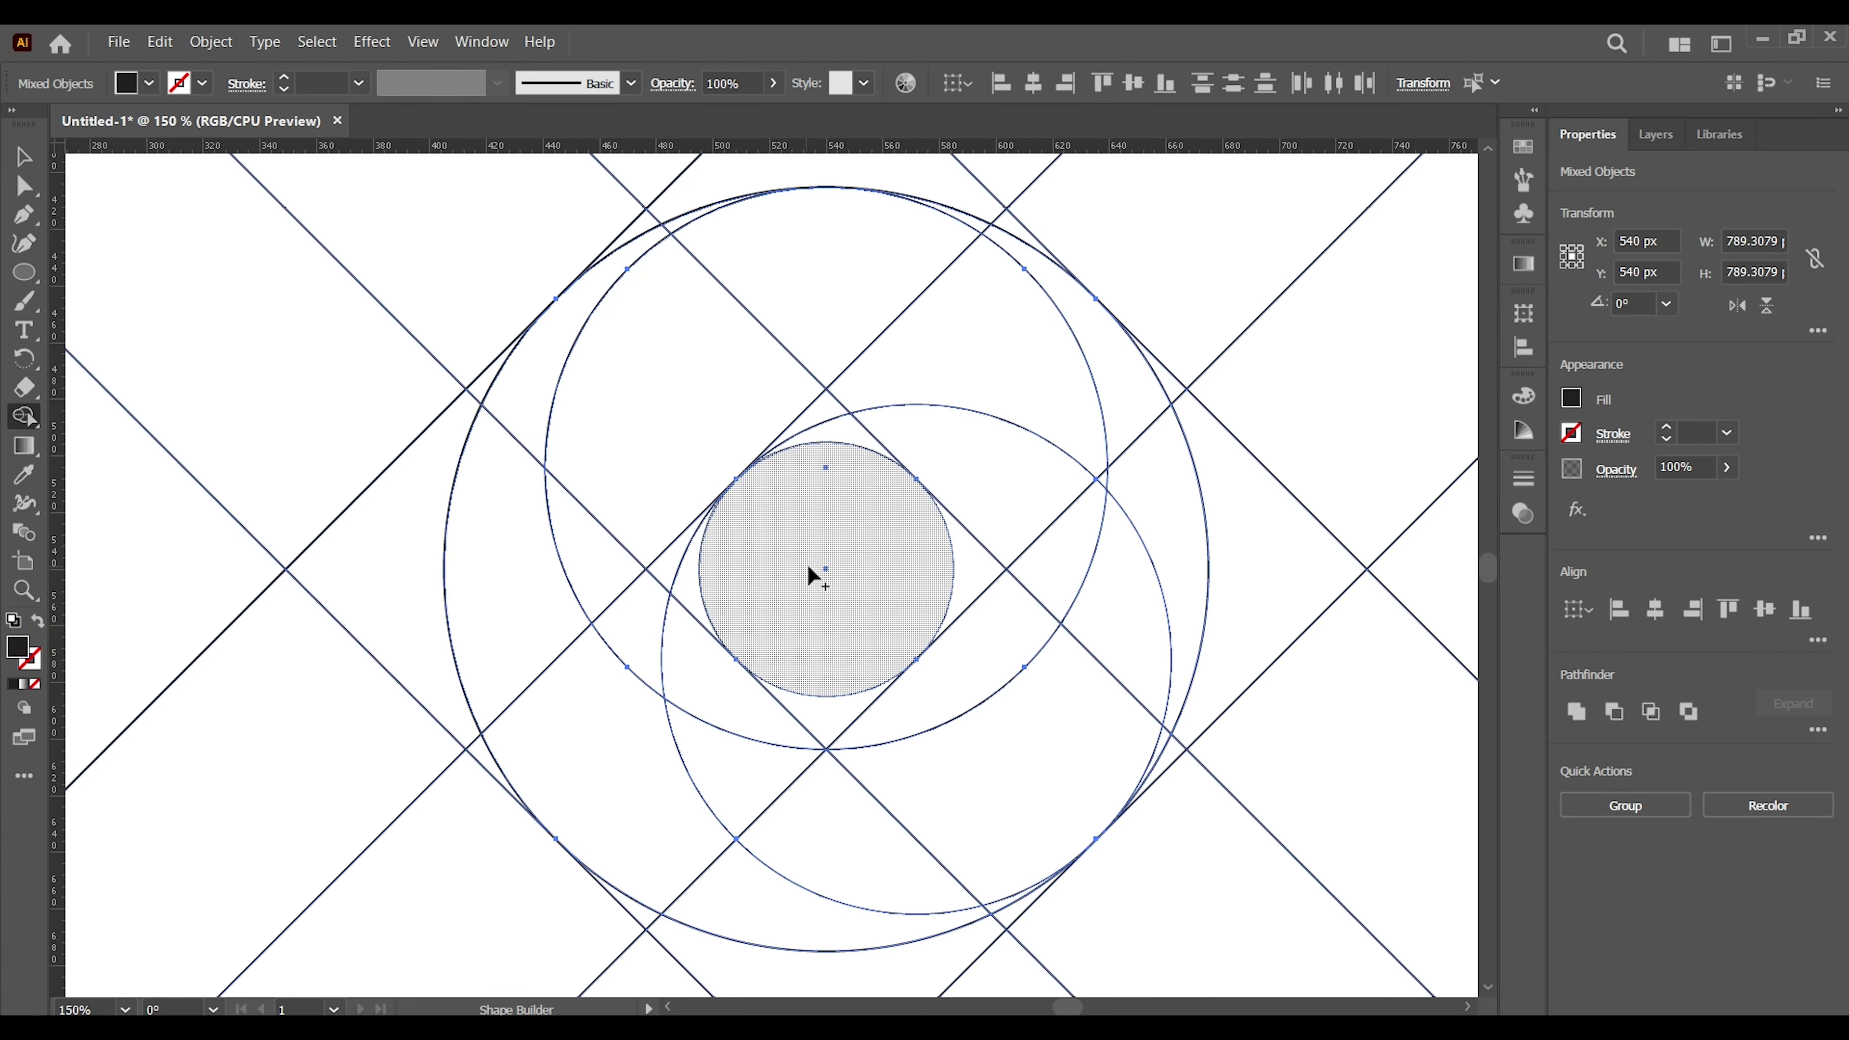
# Merge the central, upper and outer sliver regions into one solid black hooked crescent.
pyautogui.moveTo(833, 599); pyautogui.dragTo(841, 732)
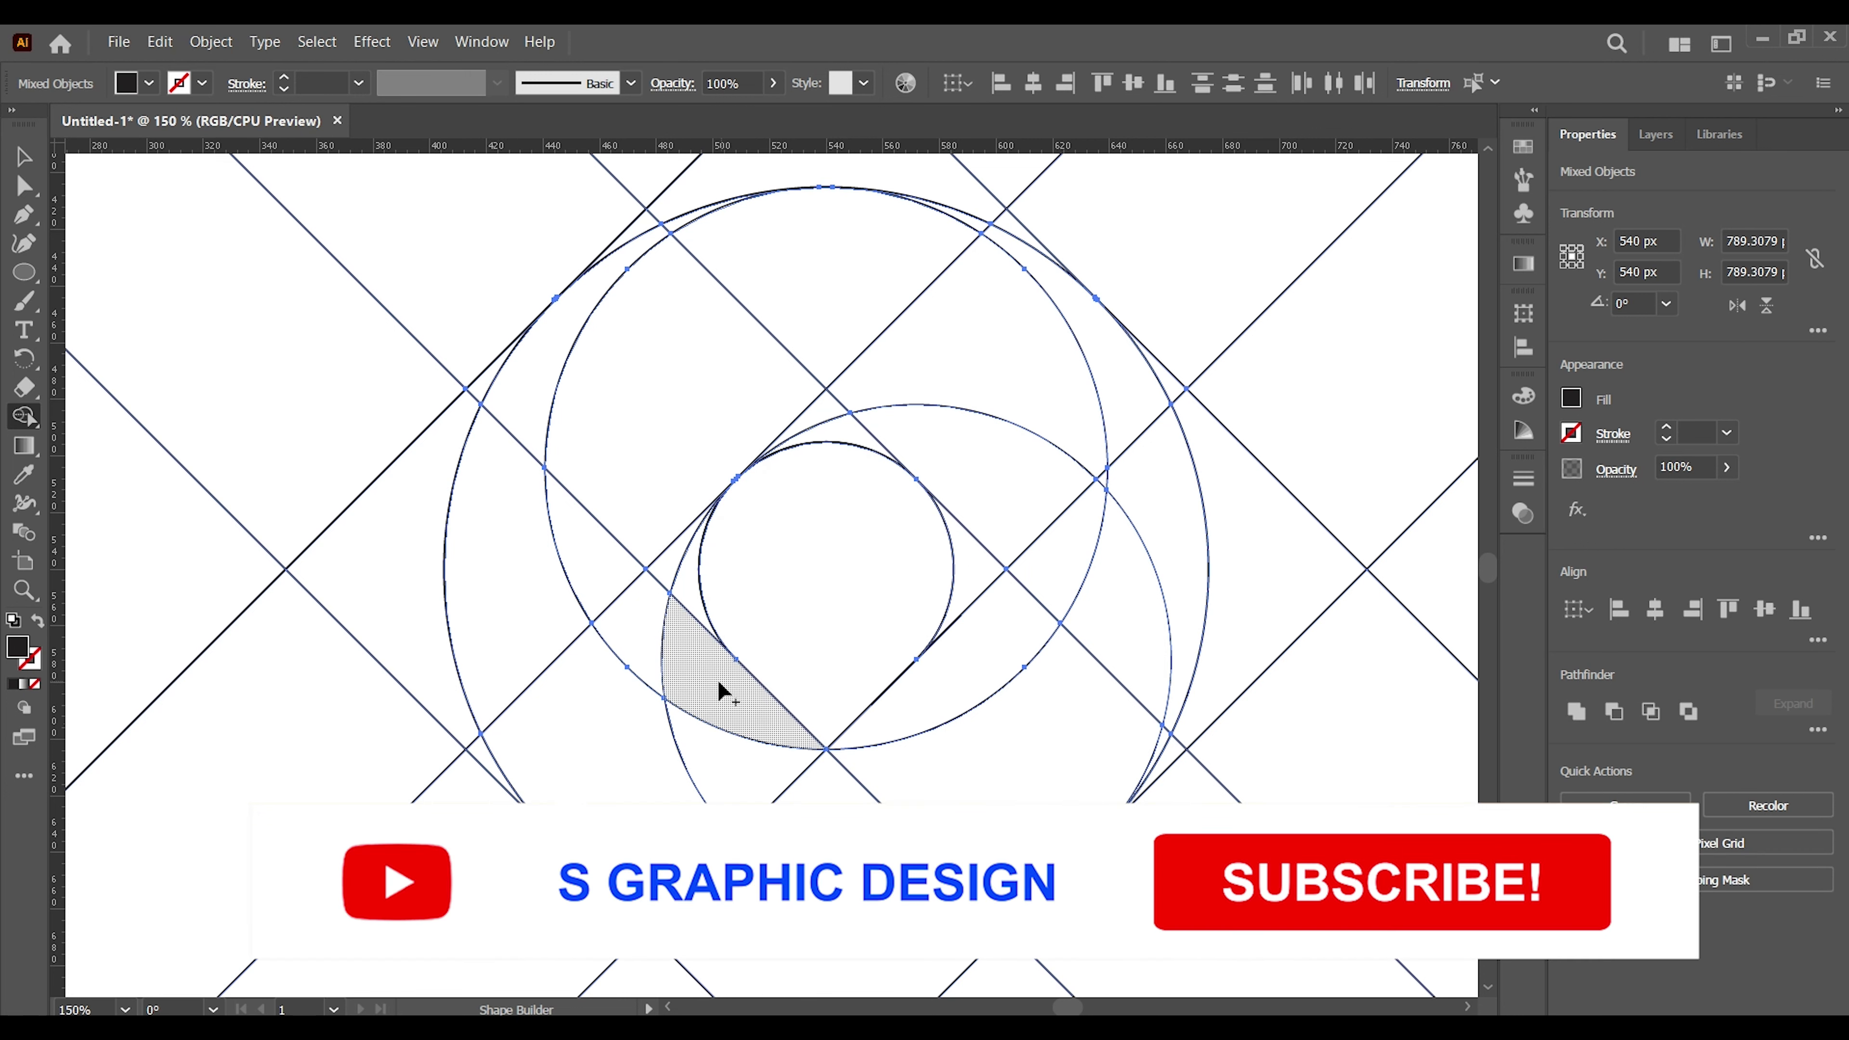
pyautogui.moveTo(721, 707)
pyautogui.mouseDown()
pyautogui.moveTo(658, 583)
pyautogui.moveTo(888, 295)
pyautogui.mouseUp()
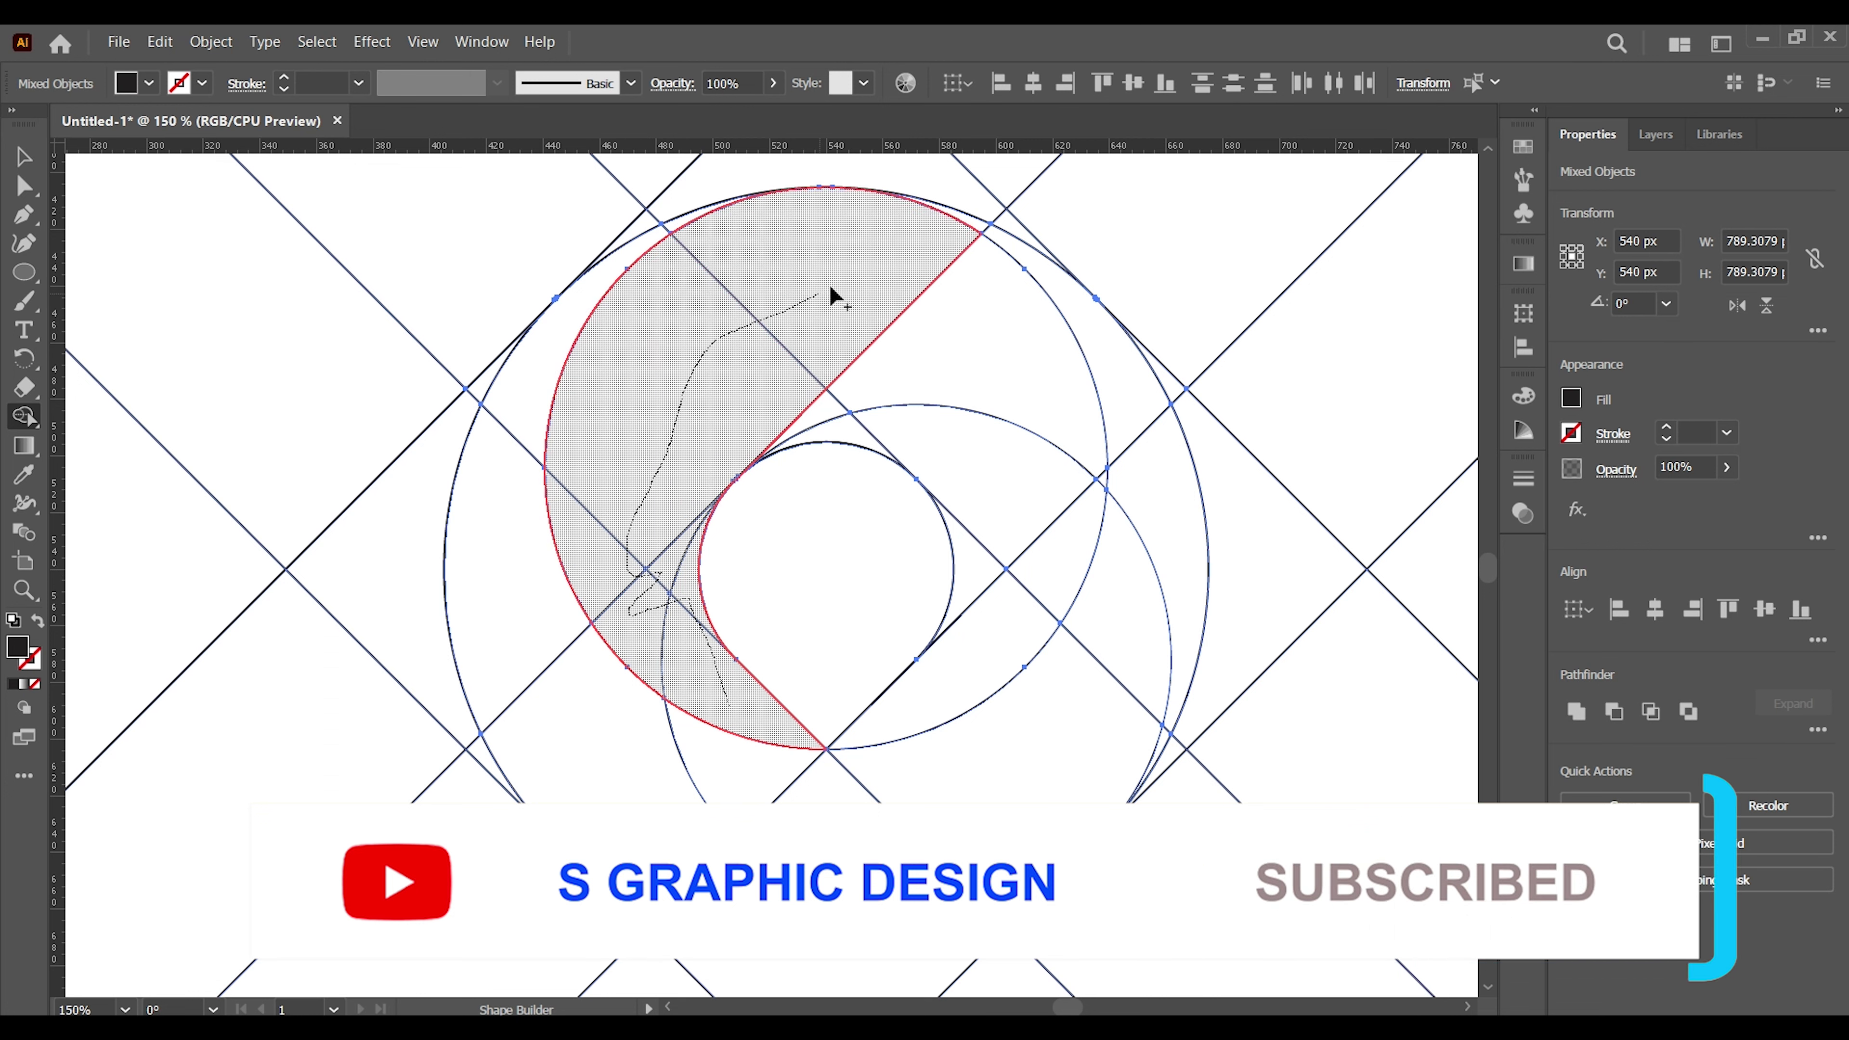
pyautogui.moveTo(888, 295); pyautogui.dragTo(1023, 368)
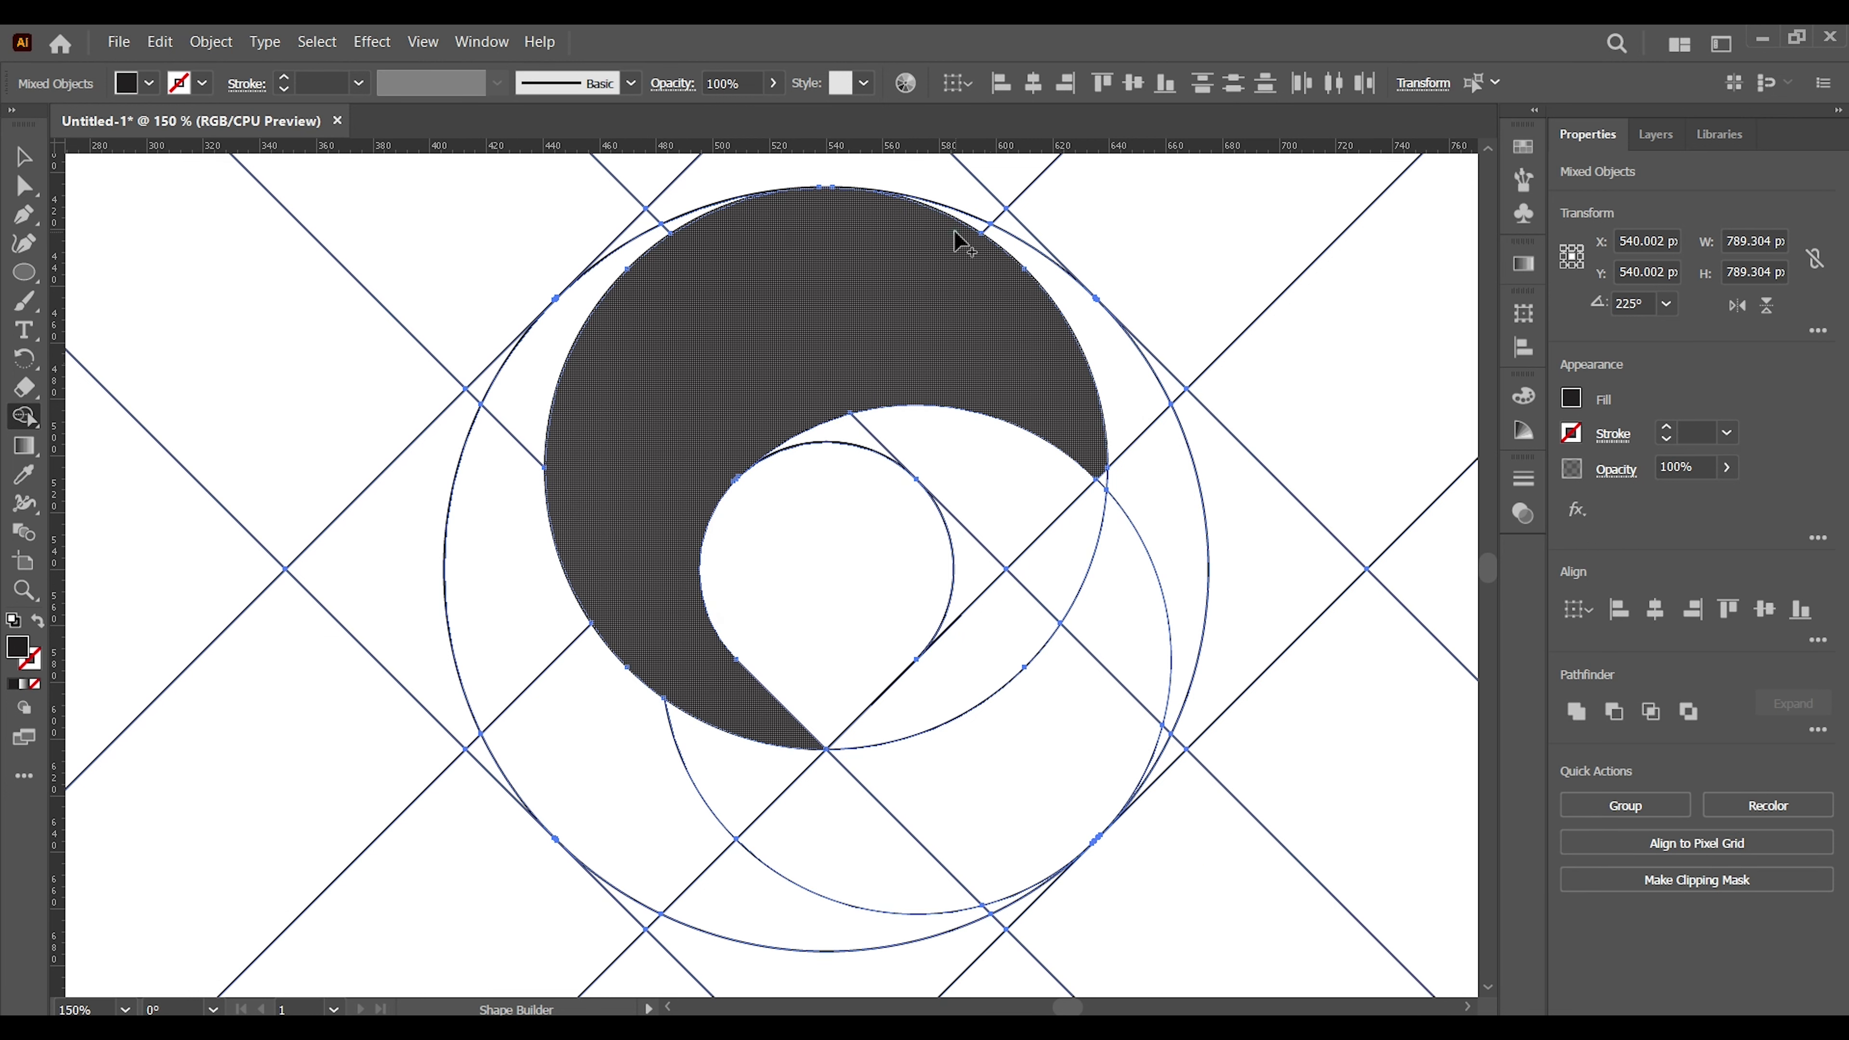
pyautogui.moveTo(960, 226); pyautogui.dragTo(1021, 264)
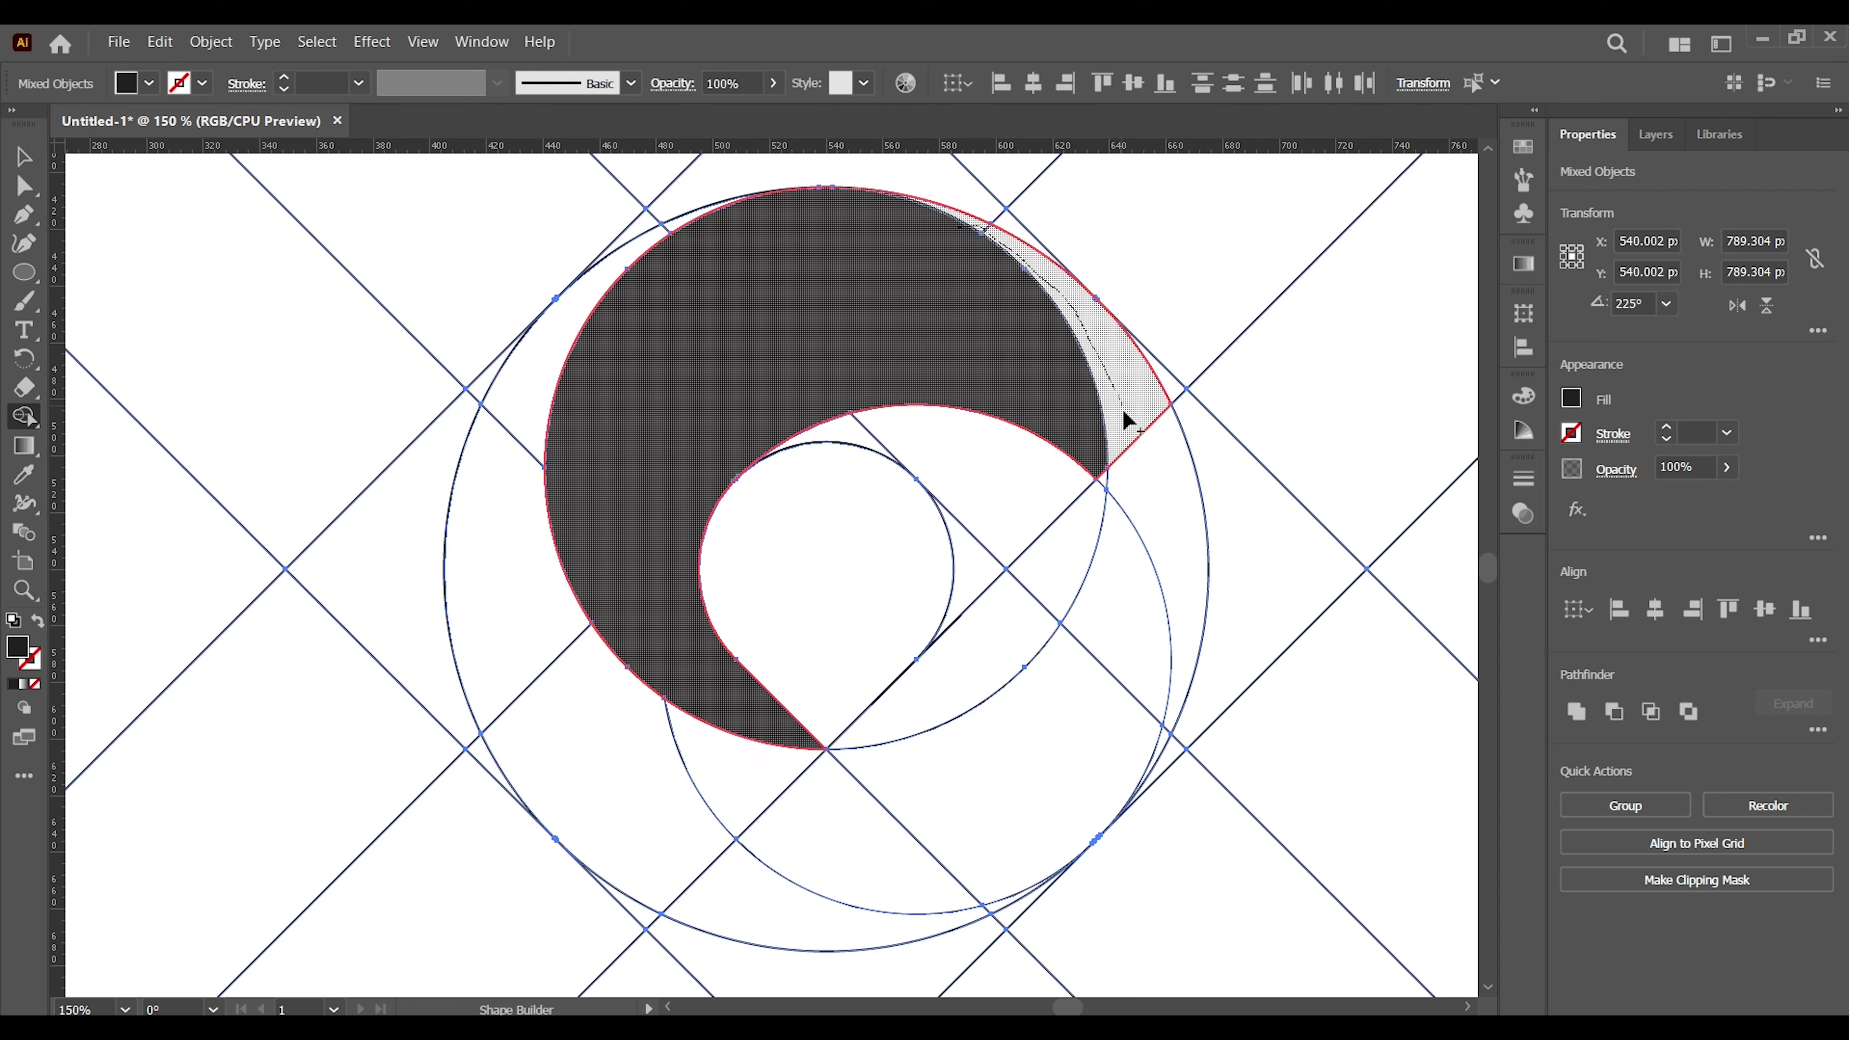
pyautogui.moveTo(1128, 421); pyautogui.dragTo(1159, 509)
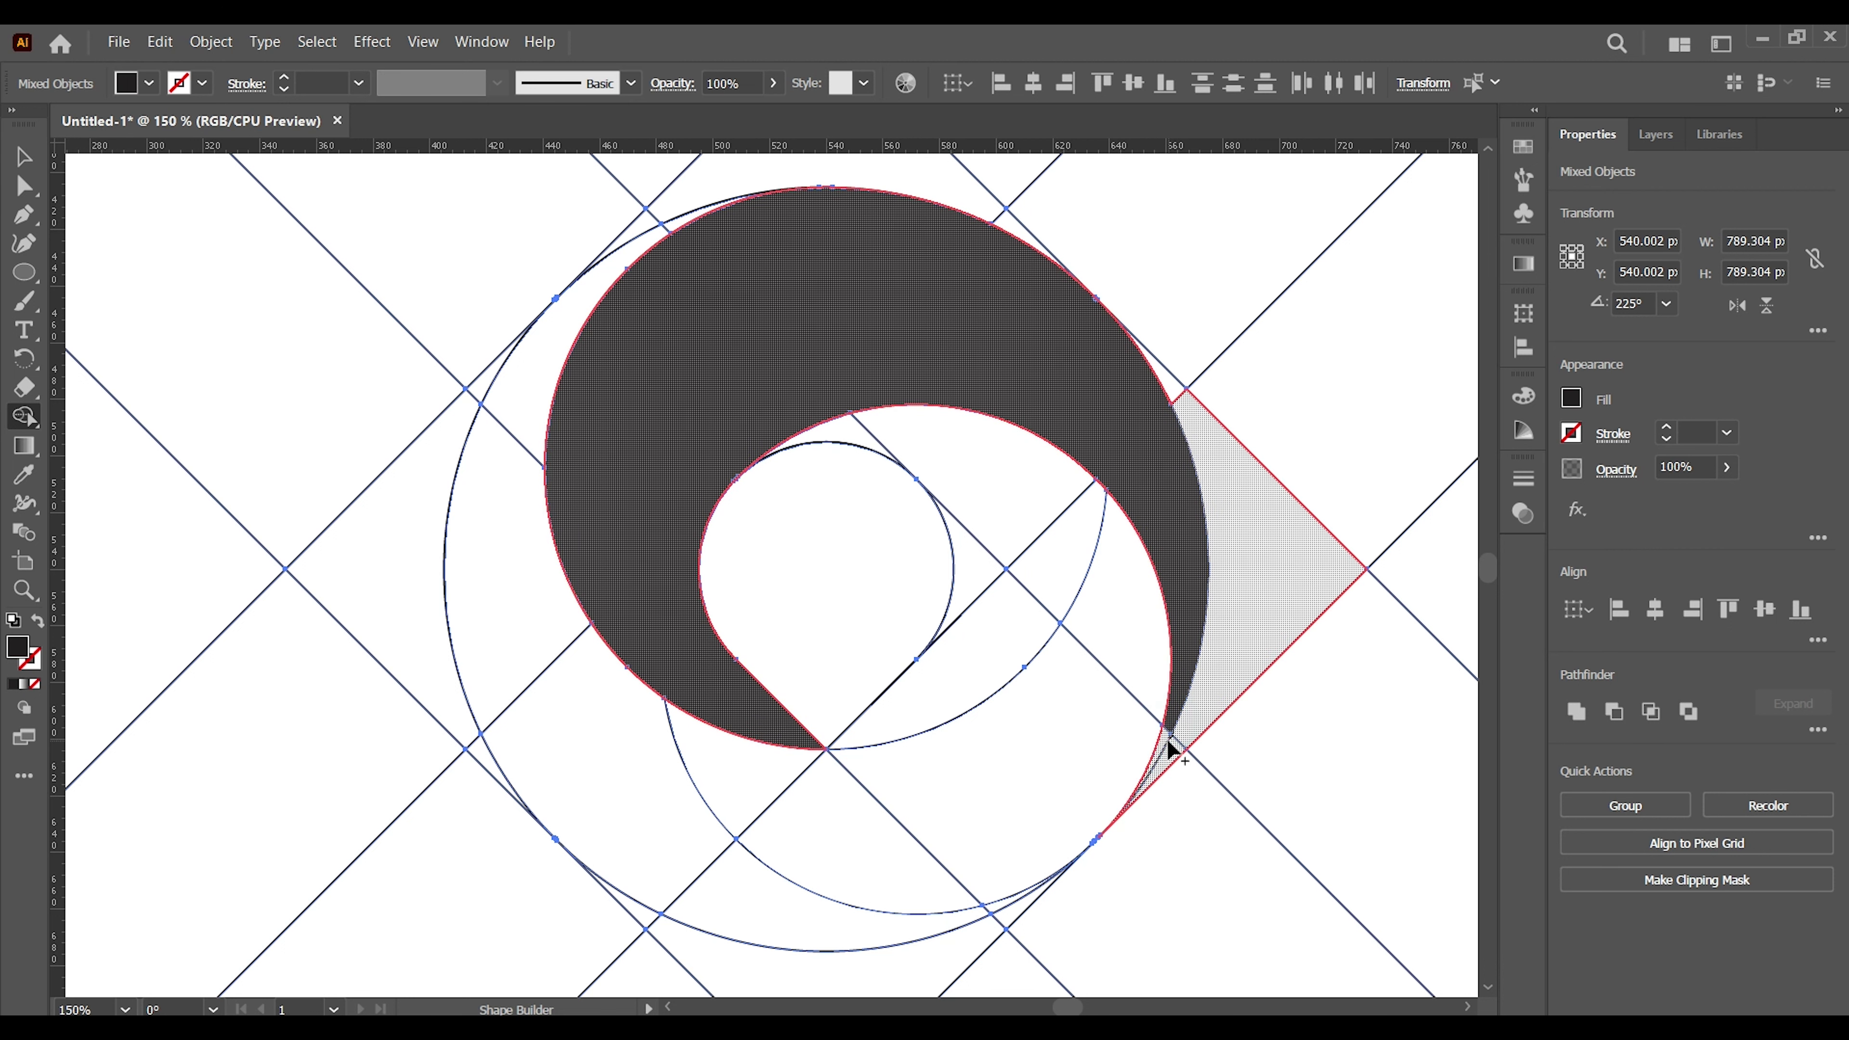
pyautogui.click(1176, 715)
pyautogui.moveTo(1164, 751); pyautogui.dragTo(1201, 727)
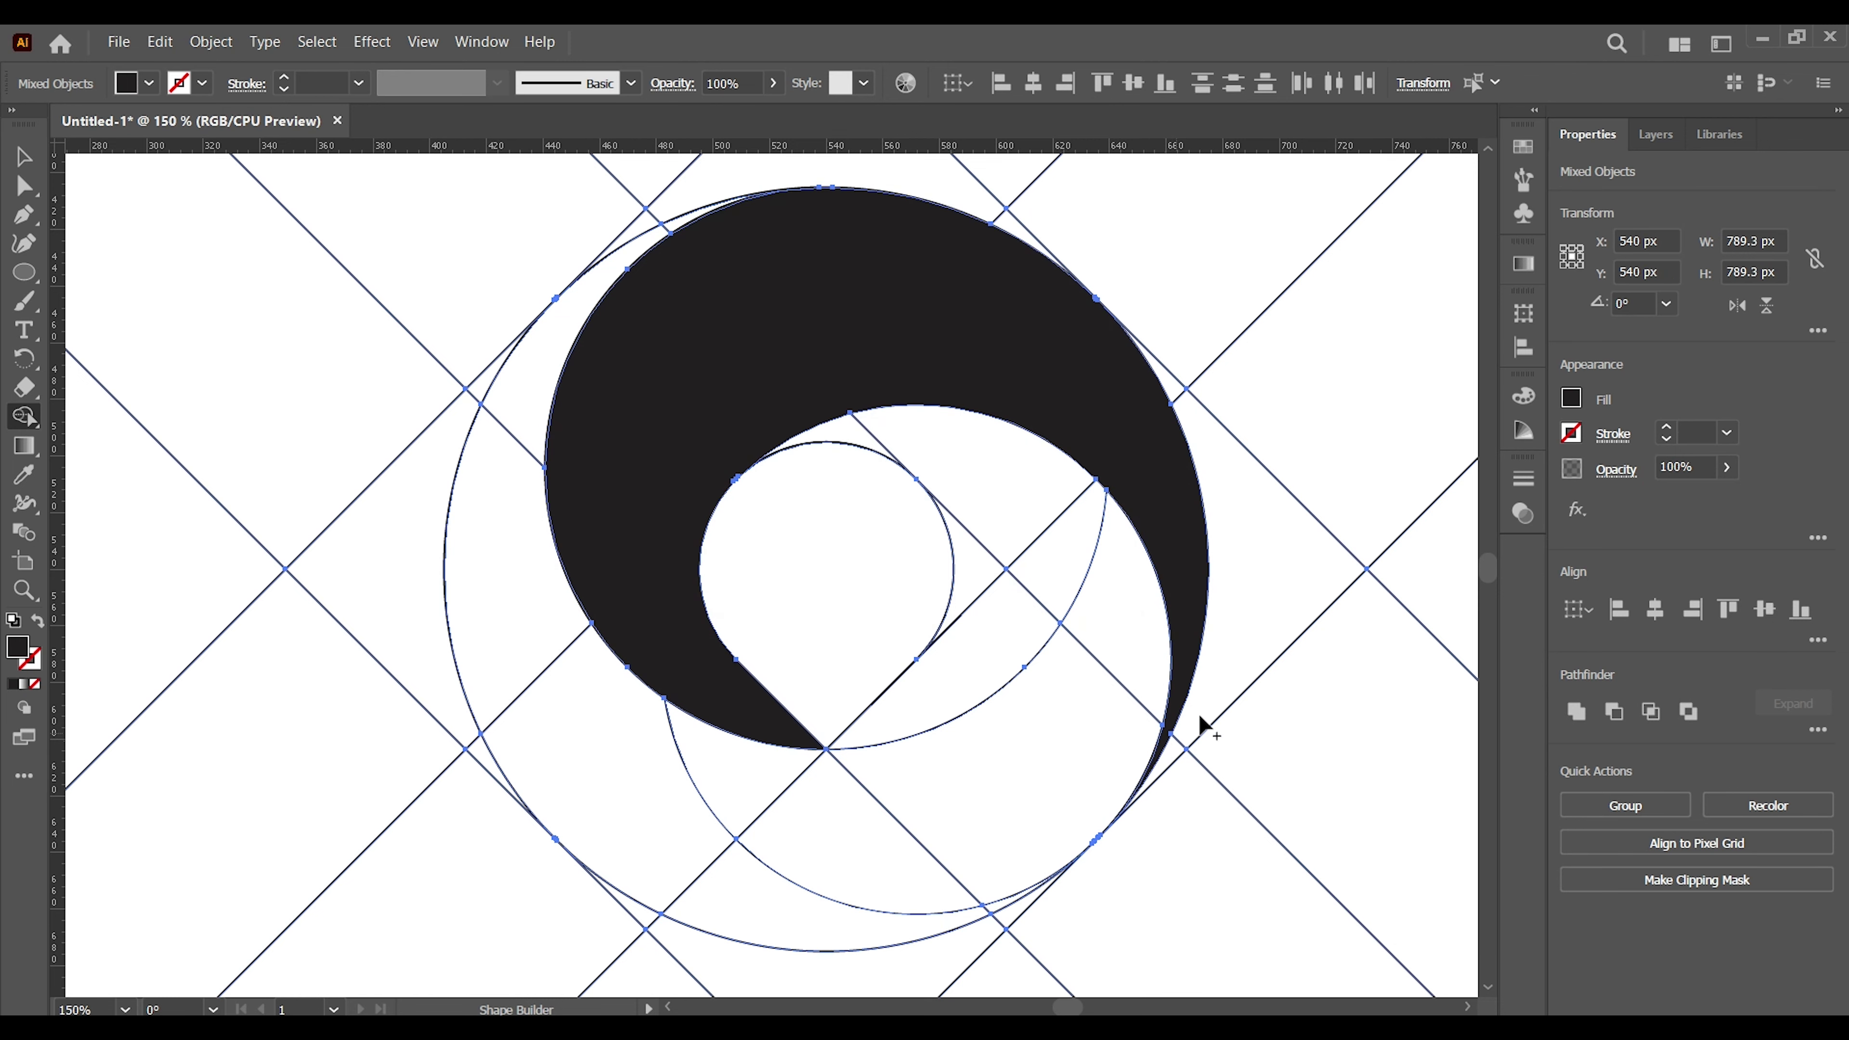
pyautogui.press('v')
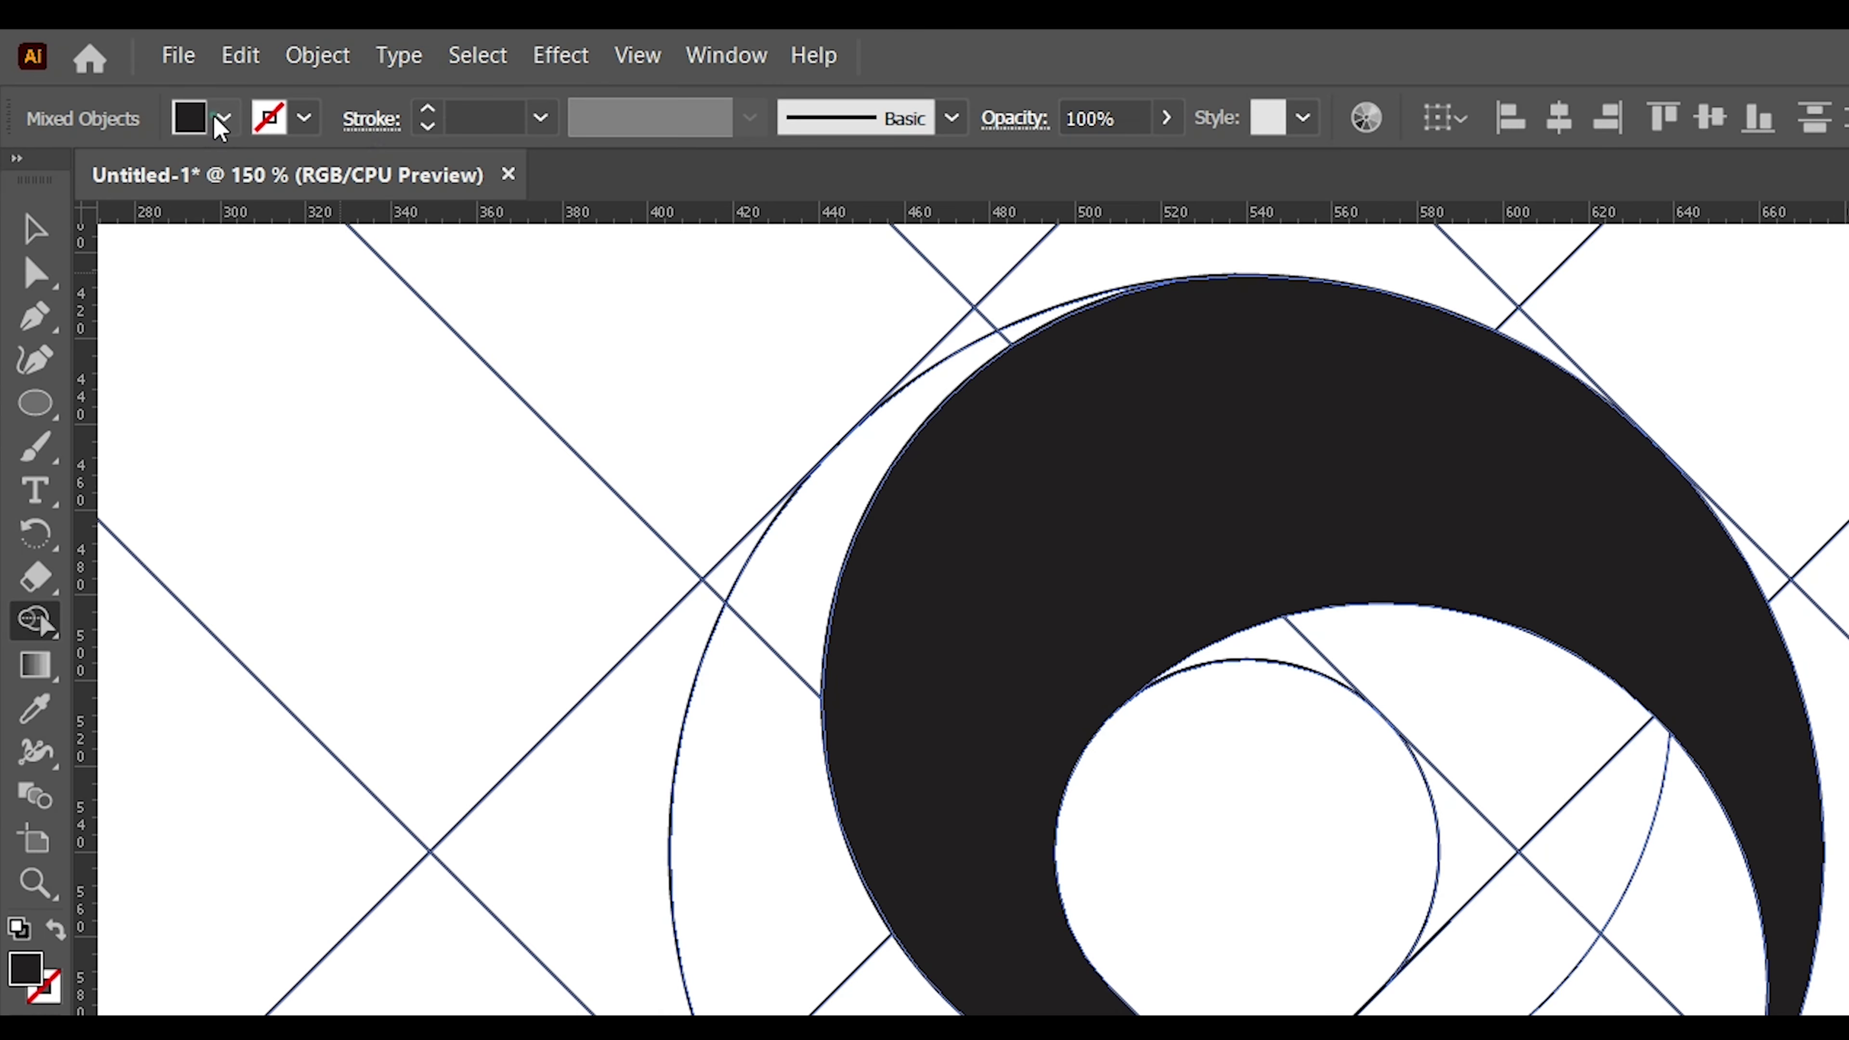
pyautogui.click(145, 83)
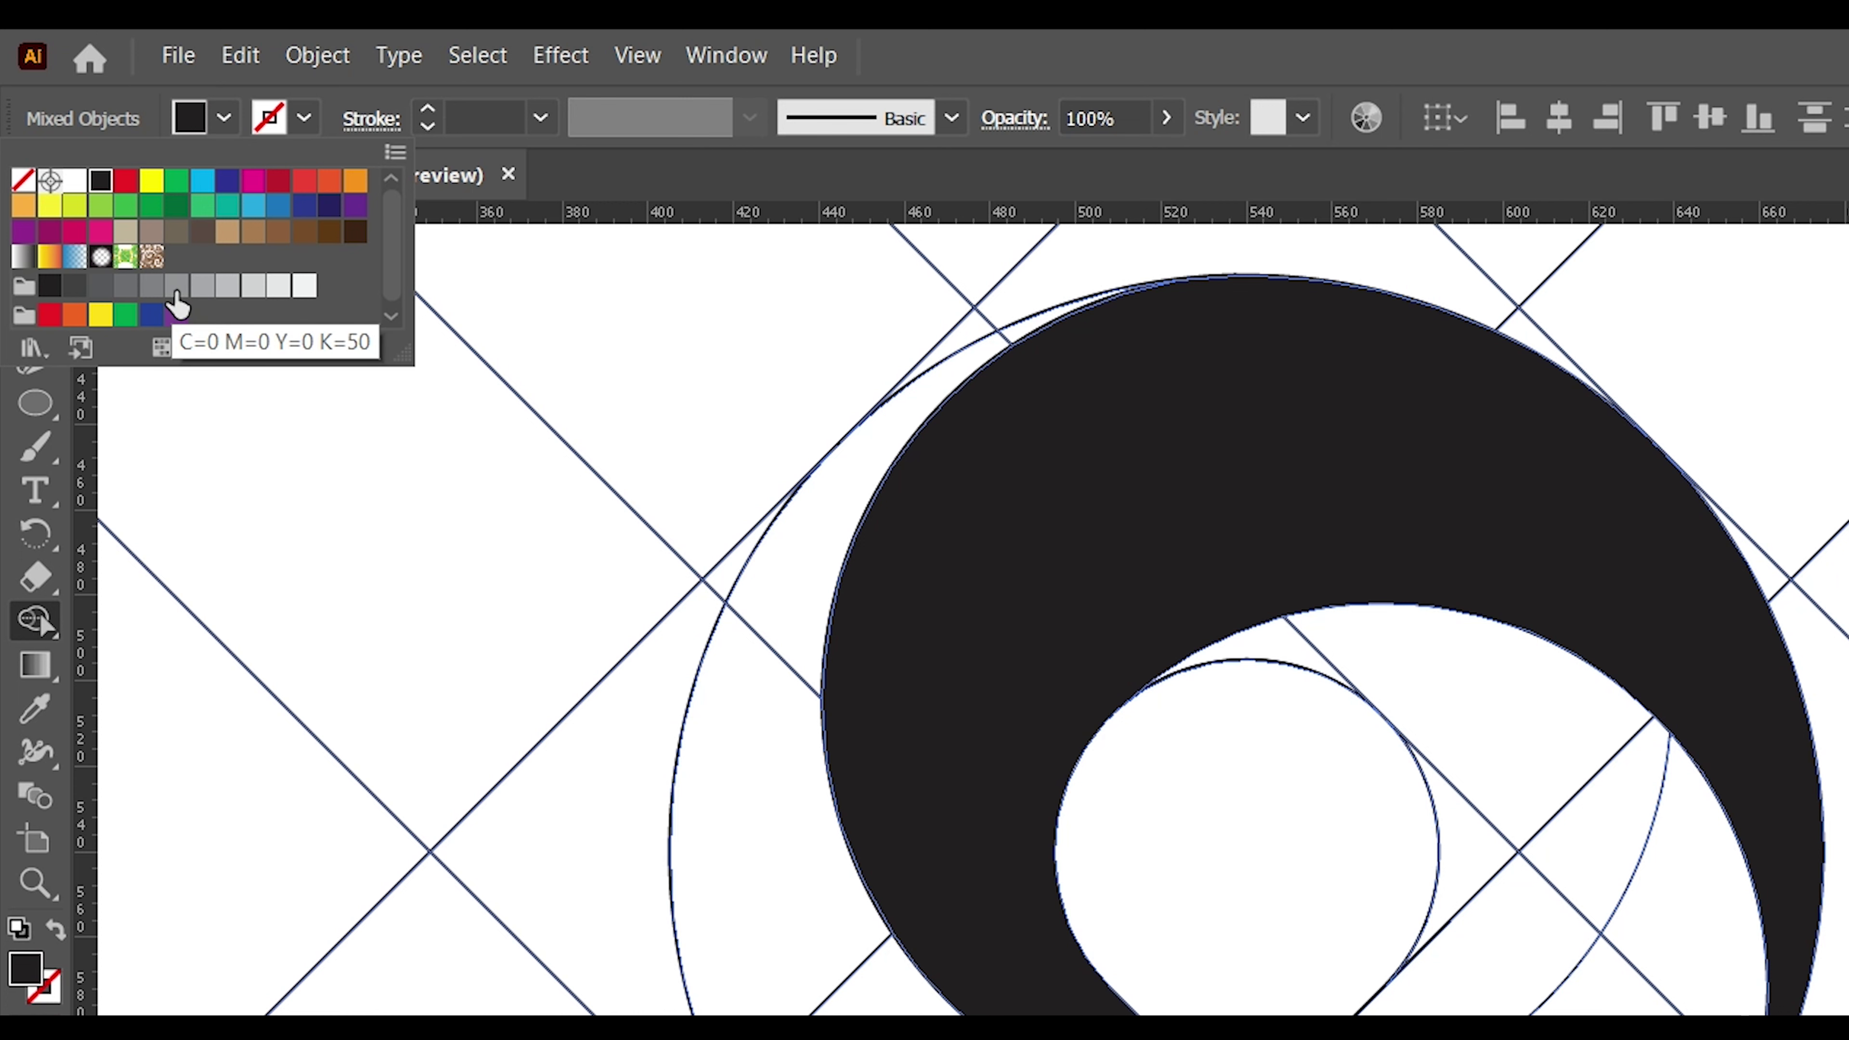
# Fill with the K=50 grey swatch and merge the right and lower regions into one band with Shape Builder.
pyautogui.click(177, 299)
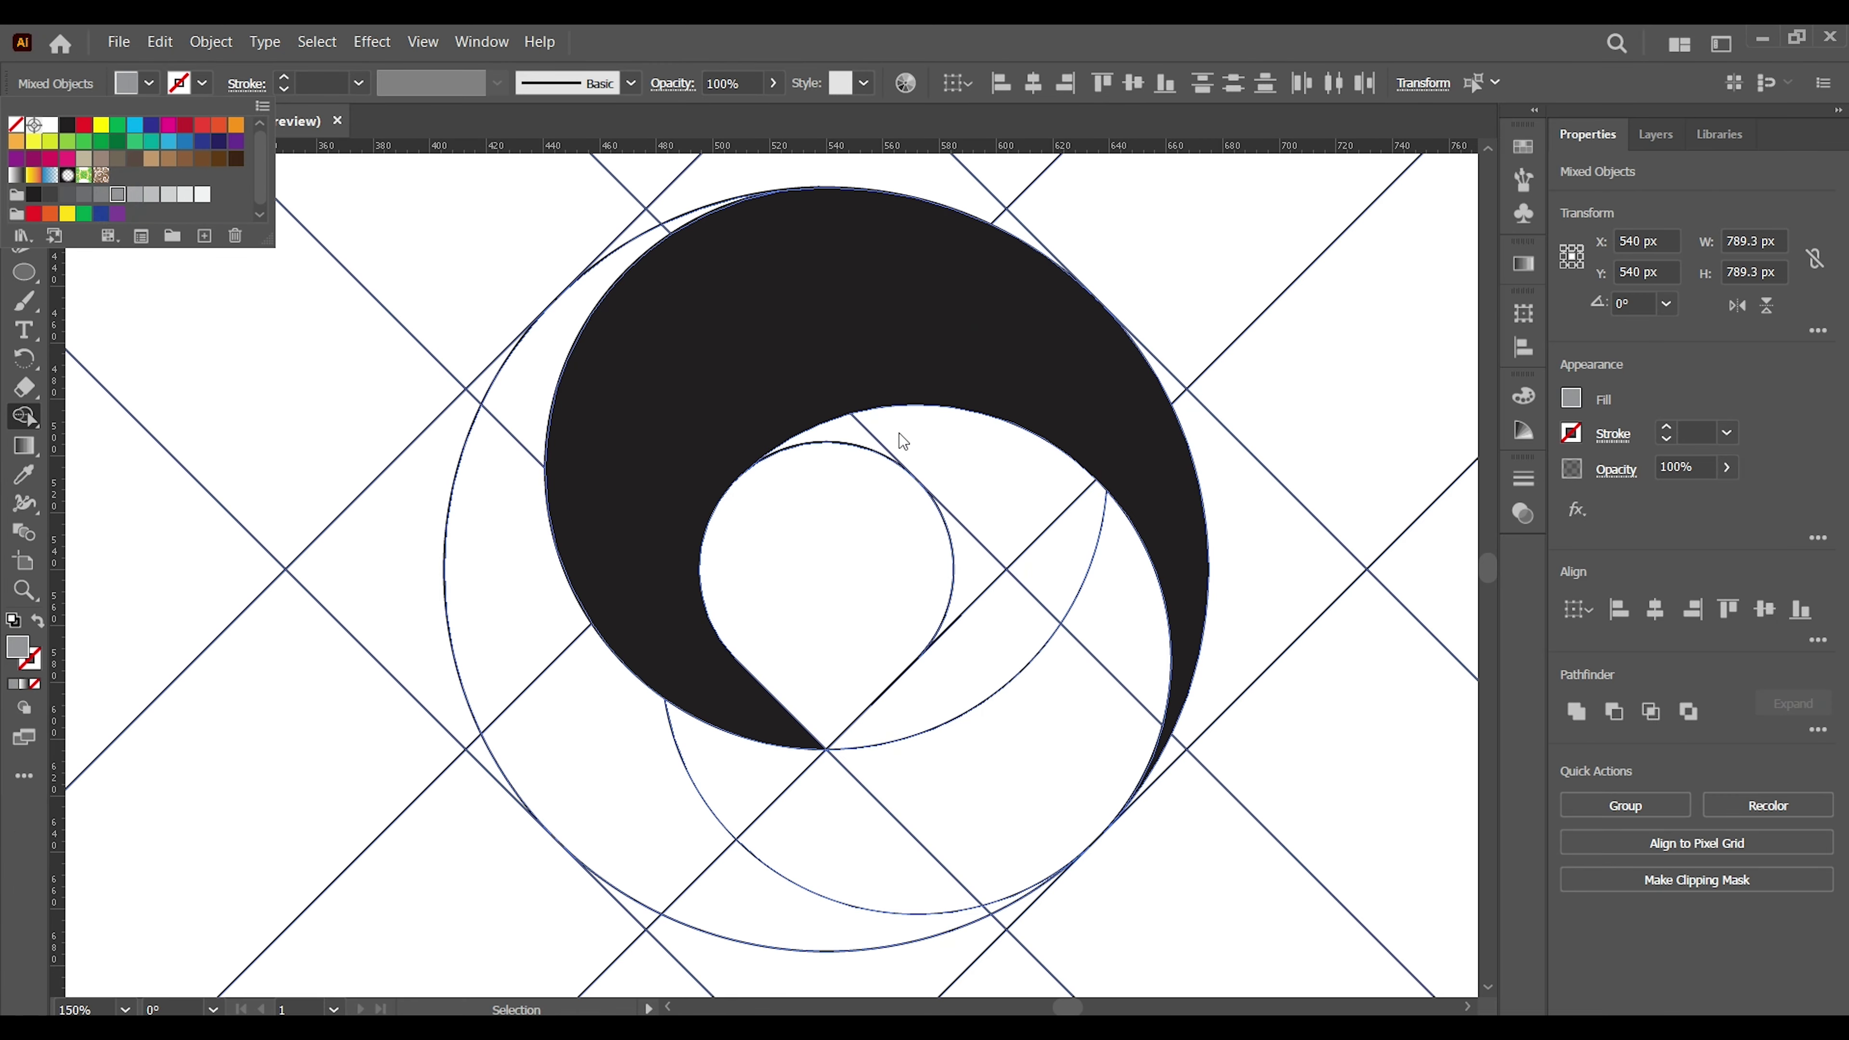
pyautogui.click(899, 441)
pyautogui.moveTo(844, 431)
pyautogui.mouseDown()
pyautogui.moveTo(1049, 556)
pyautogui.moveTo(1083, 622)
pyautogui.mouseUp()
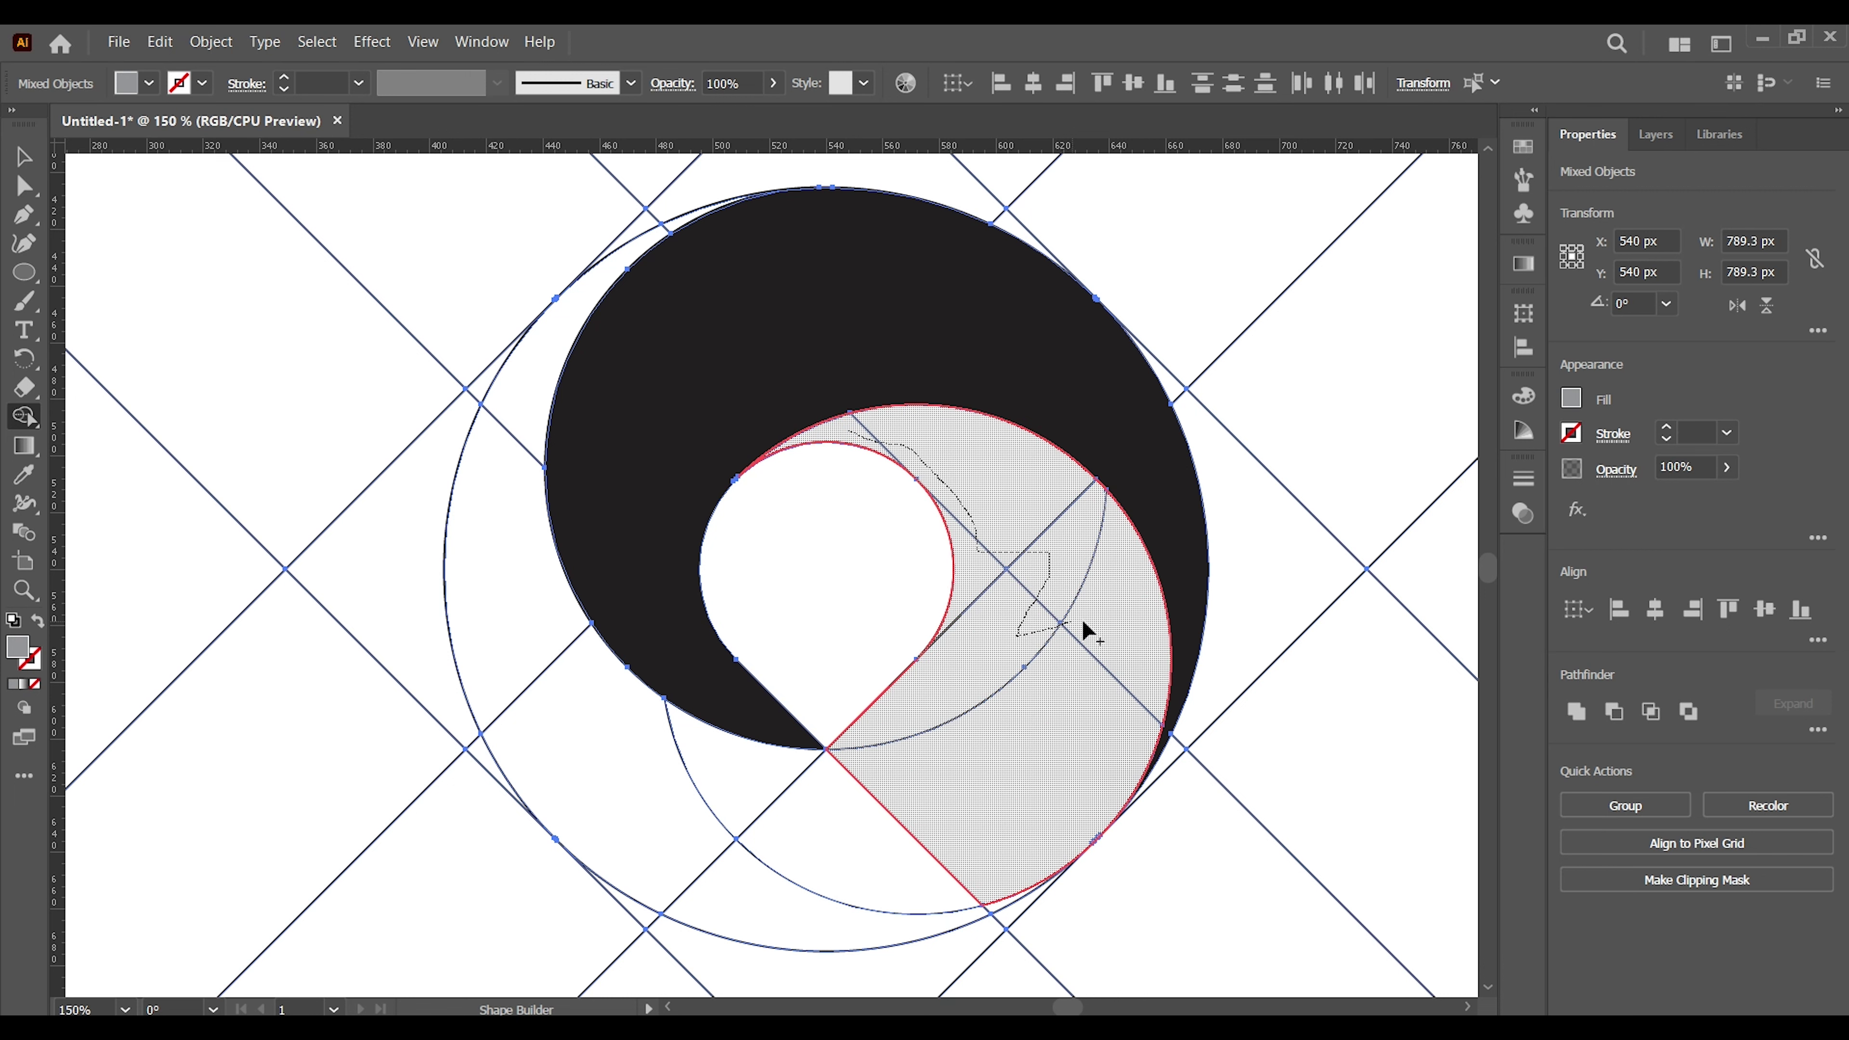
pyautogui.moveTo(1004, 810); pyautogui.dragTo(845, 922)
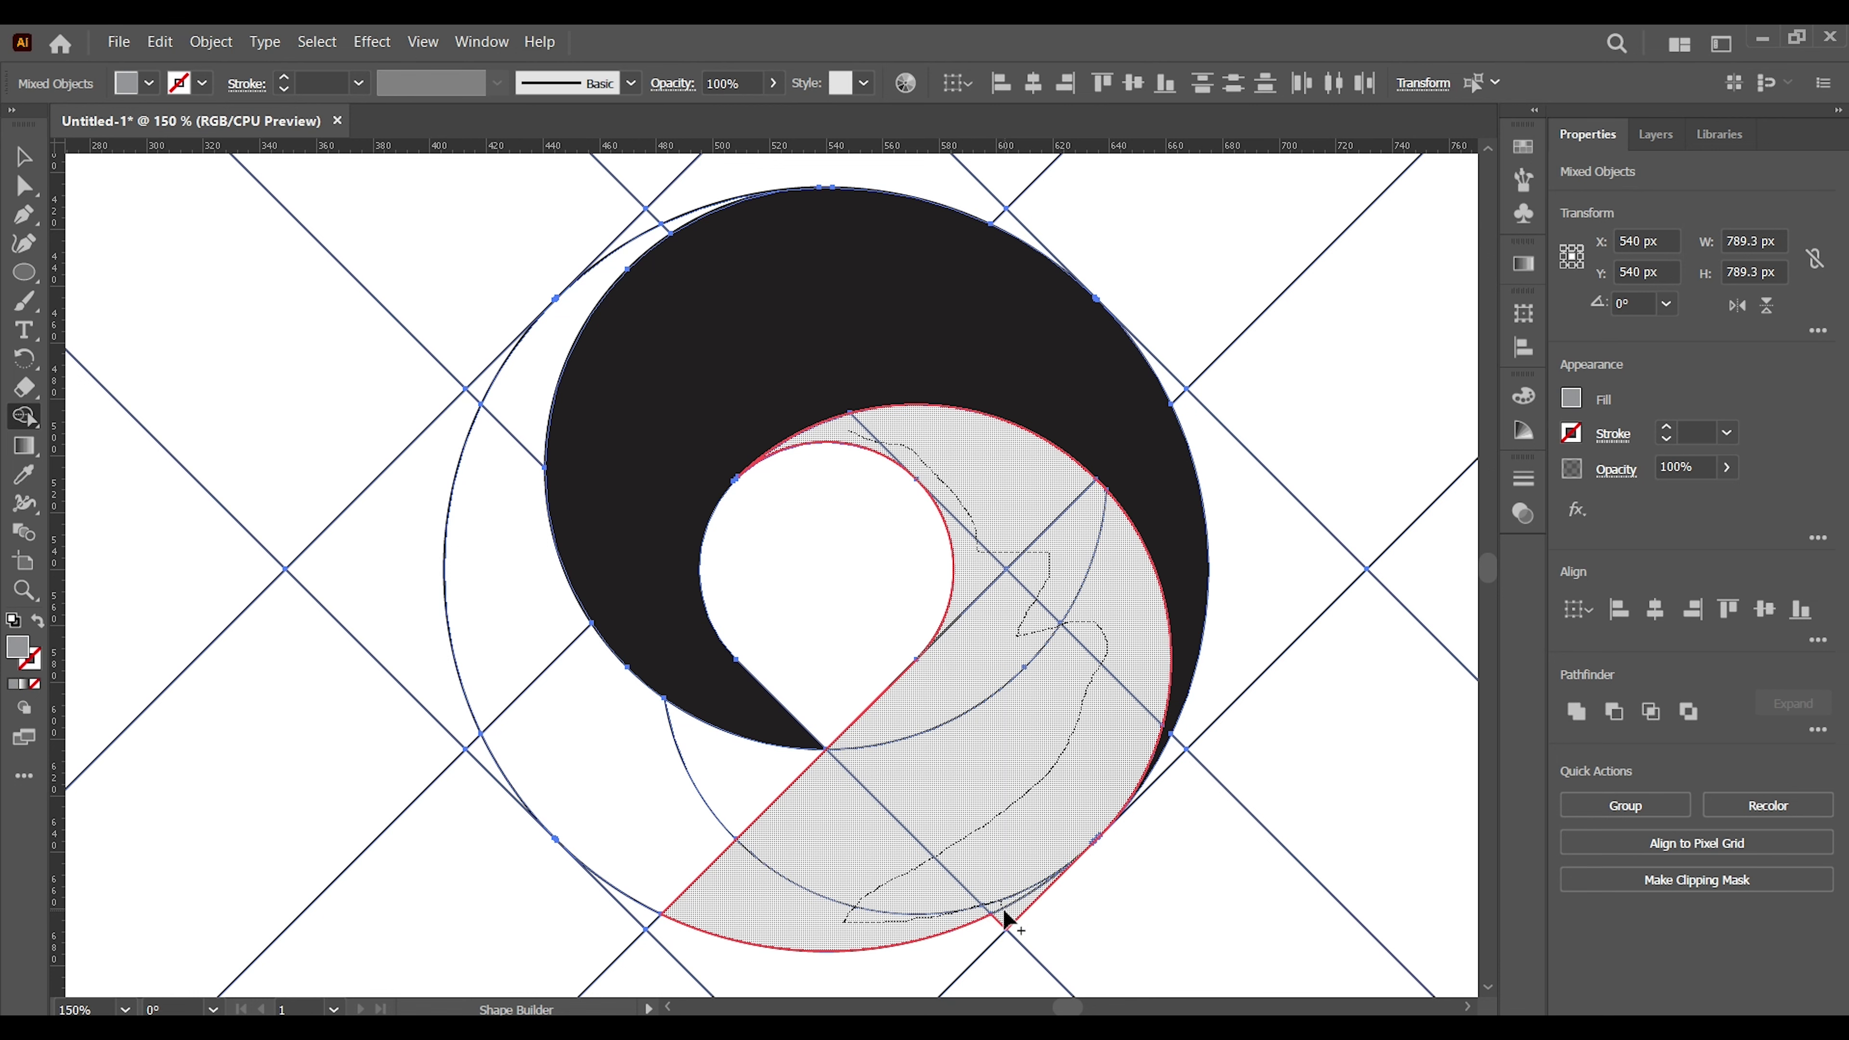
pyautogui.moveTo(999, 905); pyautogui.dragTo(953, 929)
pyautogui.moveTo(973, 610)
pyautogui.mouseDown()
pyautogui.moveTo(979, 579)
pyautogui.moveTo(941, 743)
pyautogui.mouseUp()
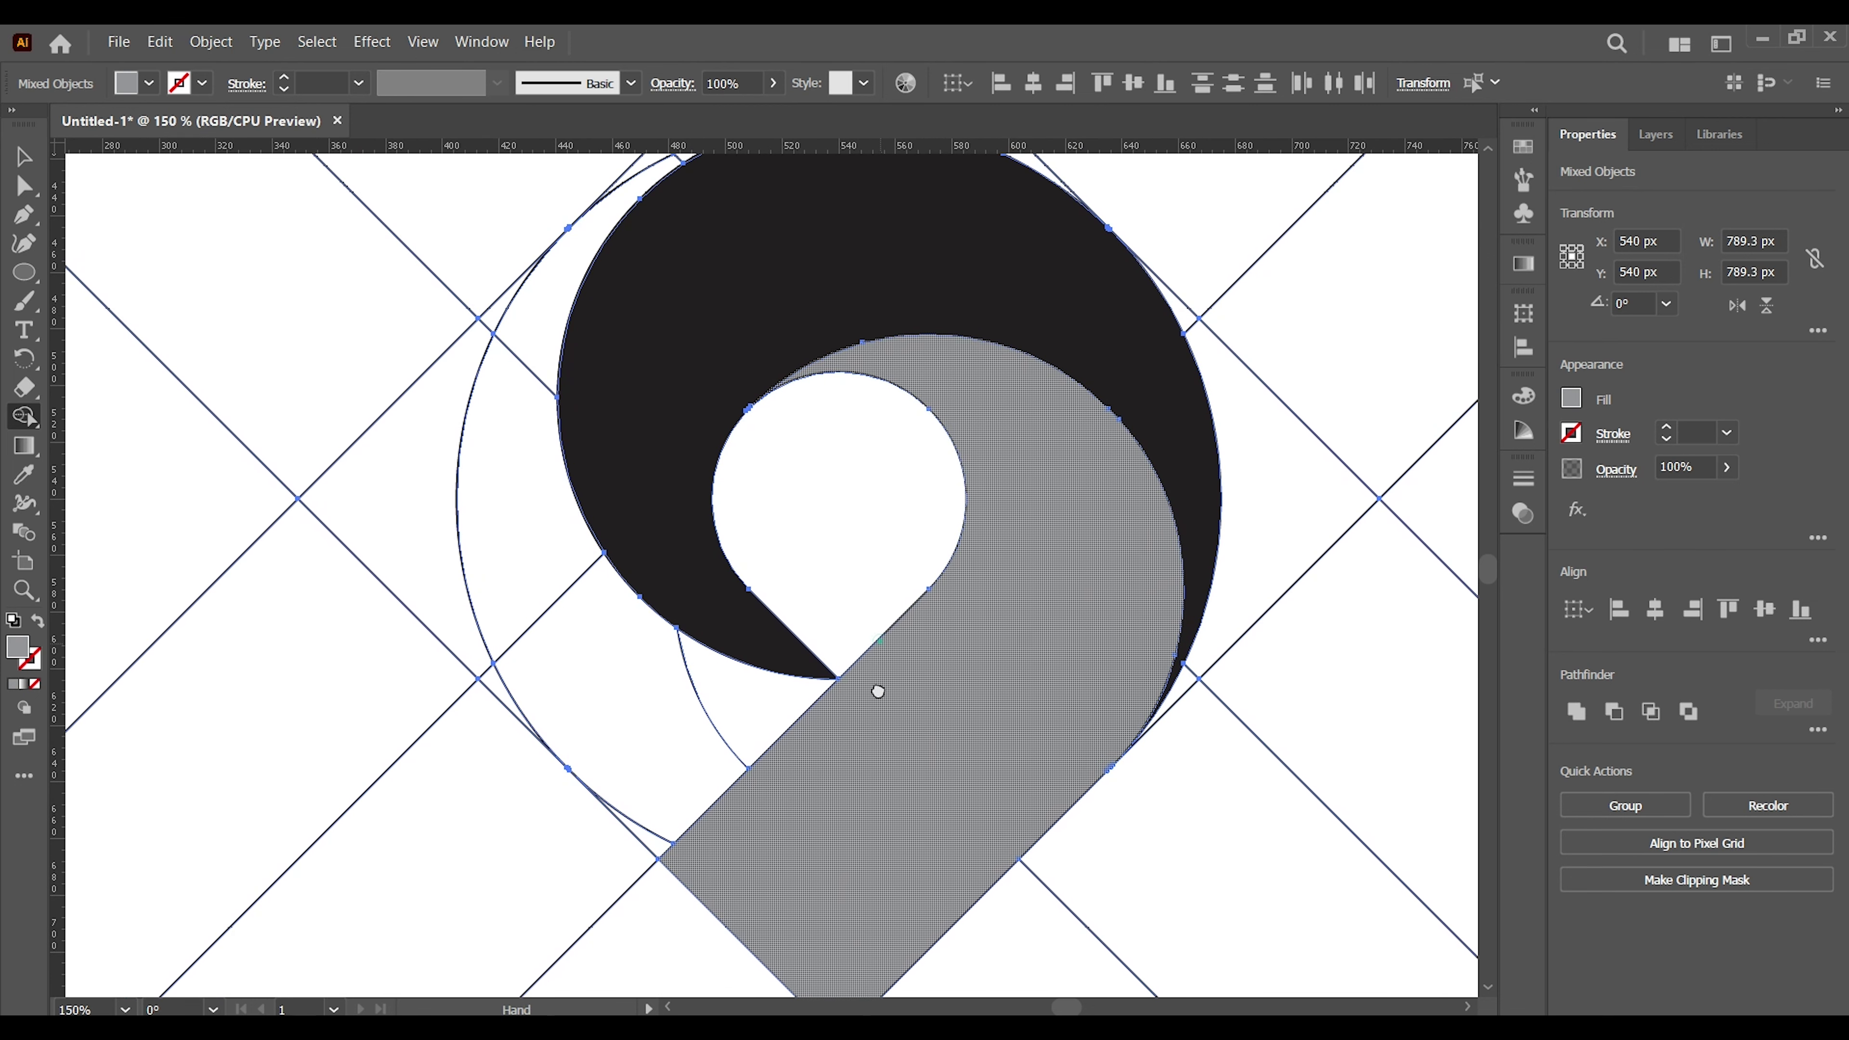
pyautogui.moveTo(875, 685); pyautogui.dragTo(867, 757)
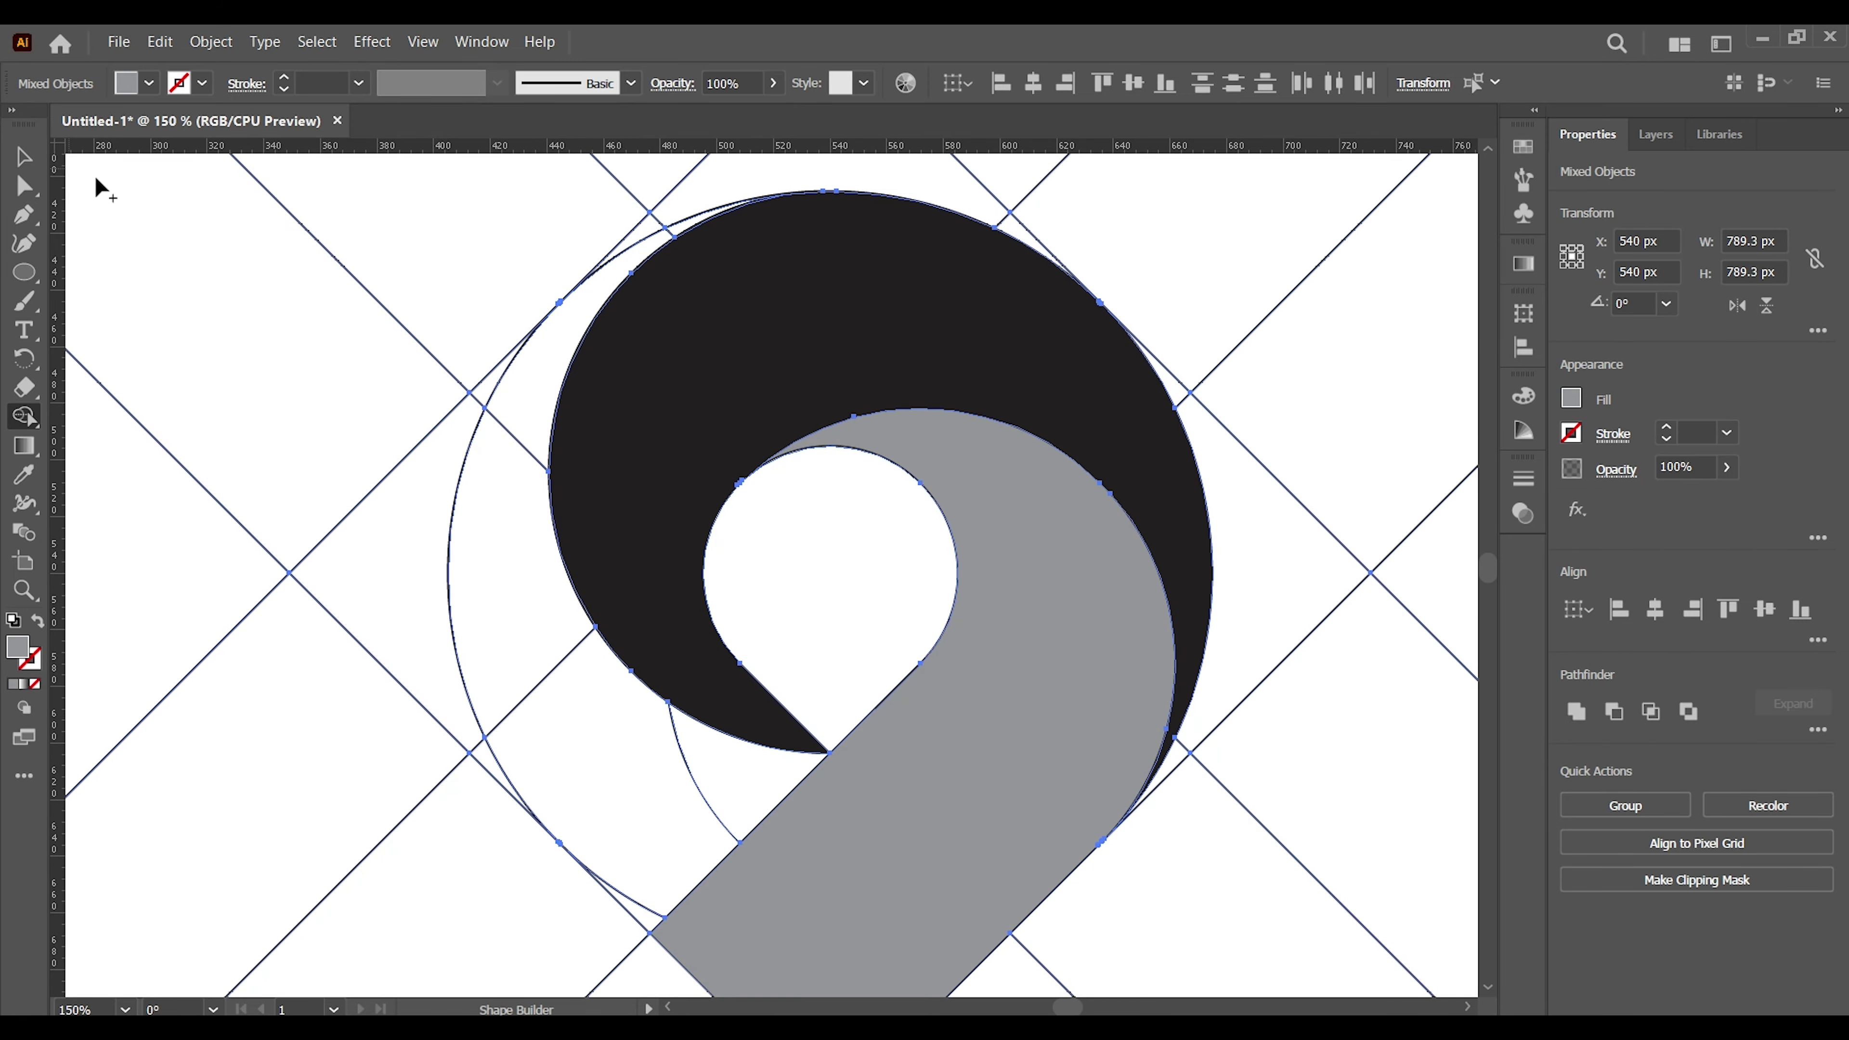
# Merge the remaining left outer region into one shape filled with a lighter grey swatch.
pyautogui.click(149, 82)
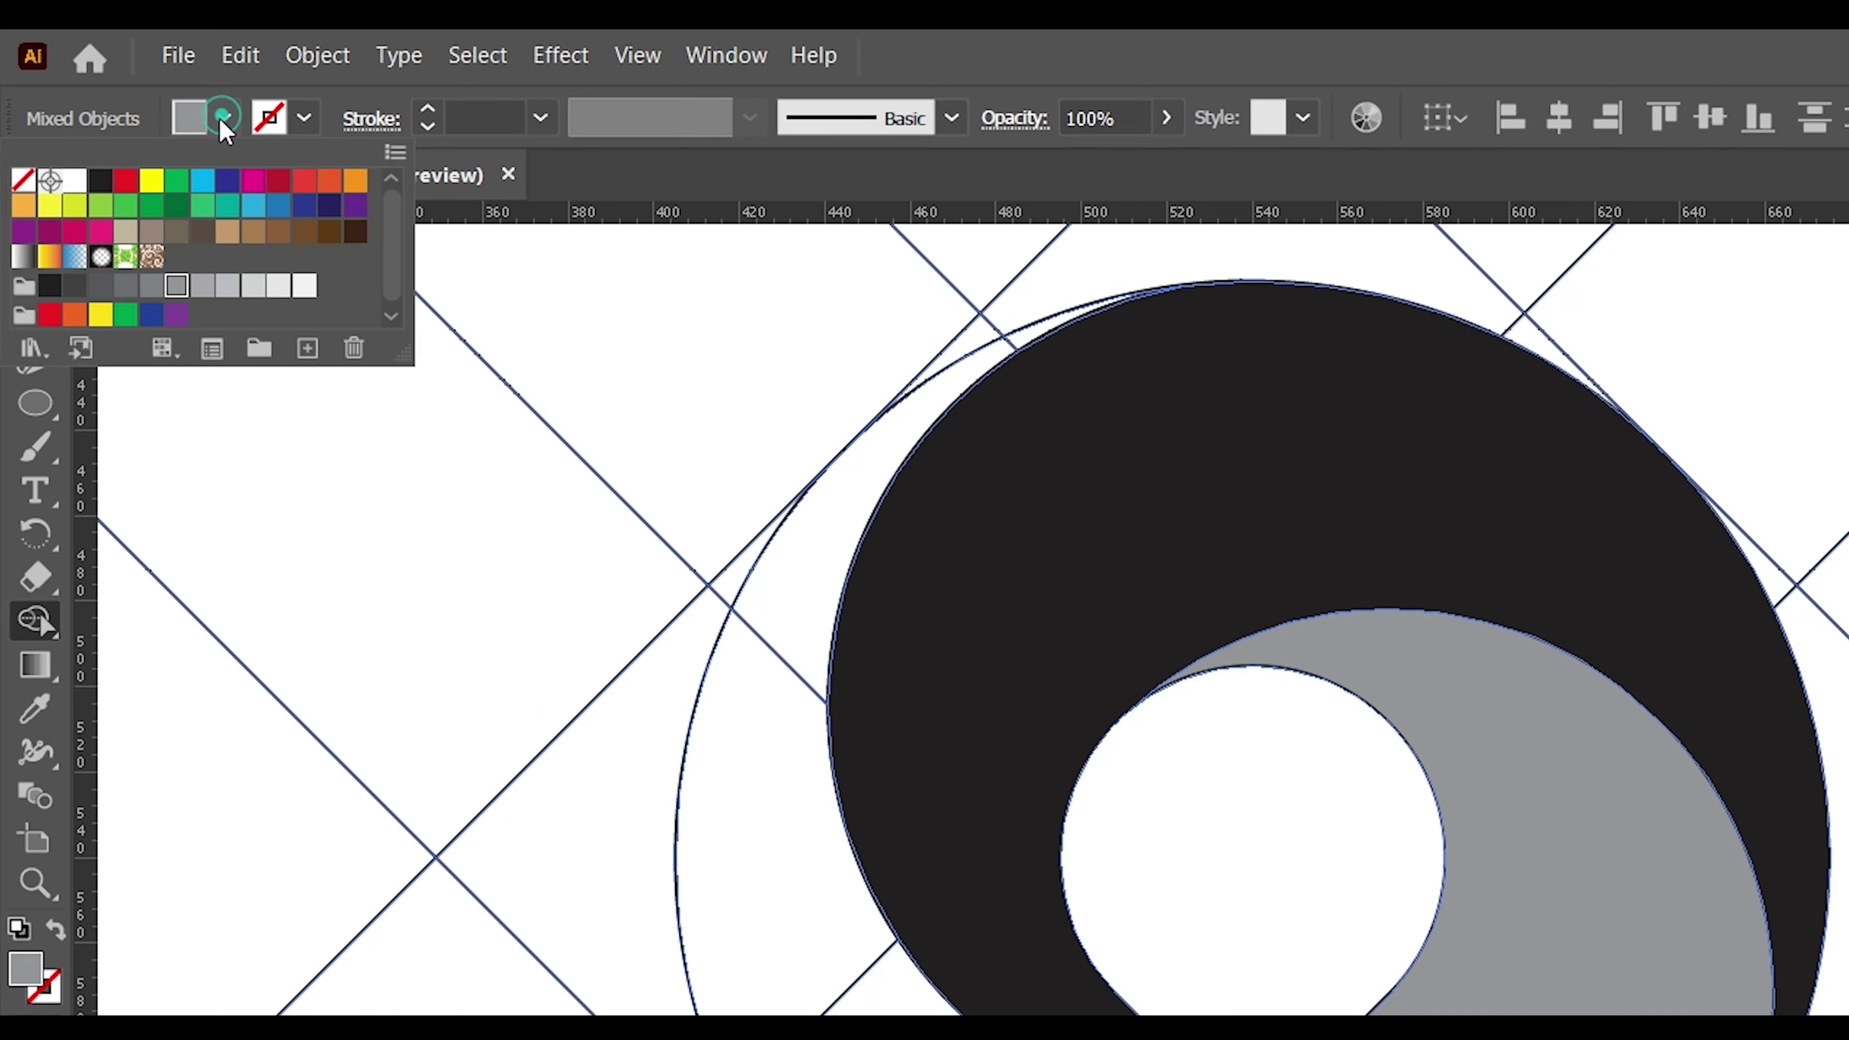
pyautogui.click(251, 288)
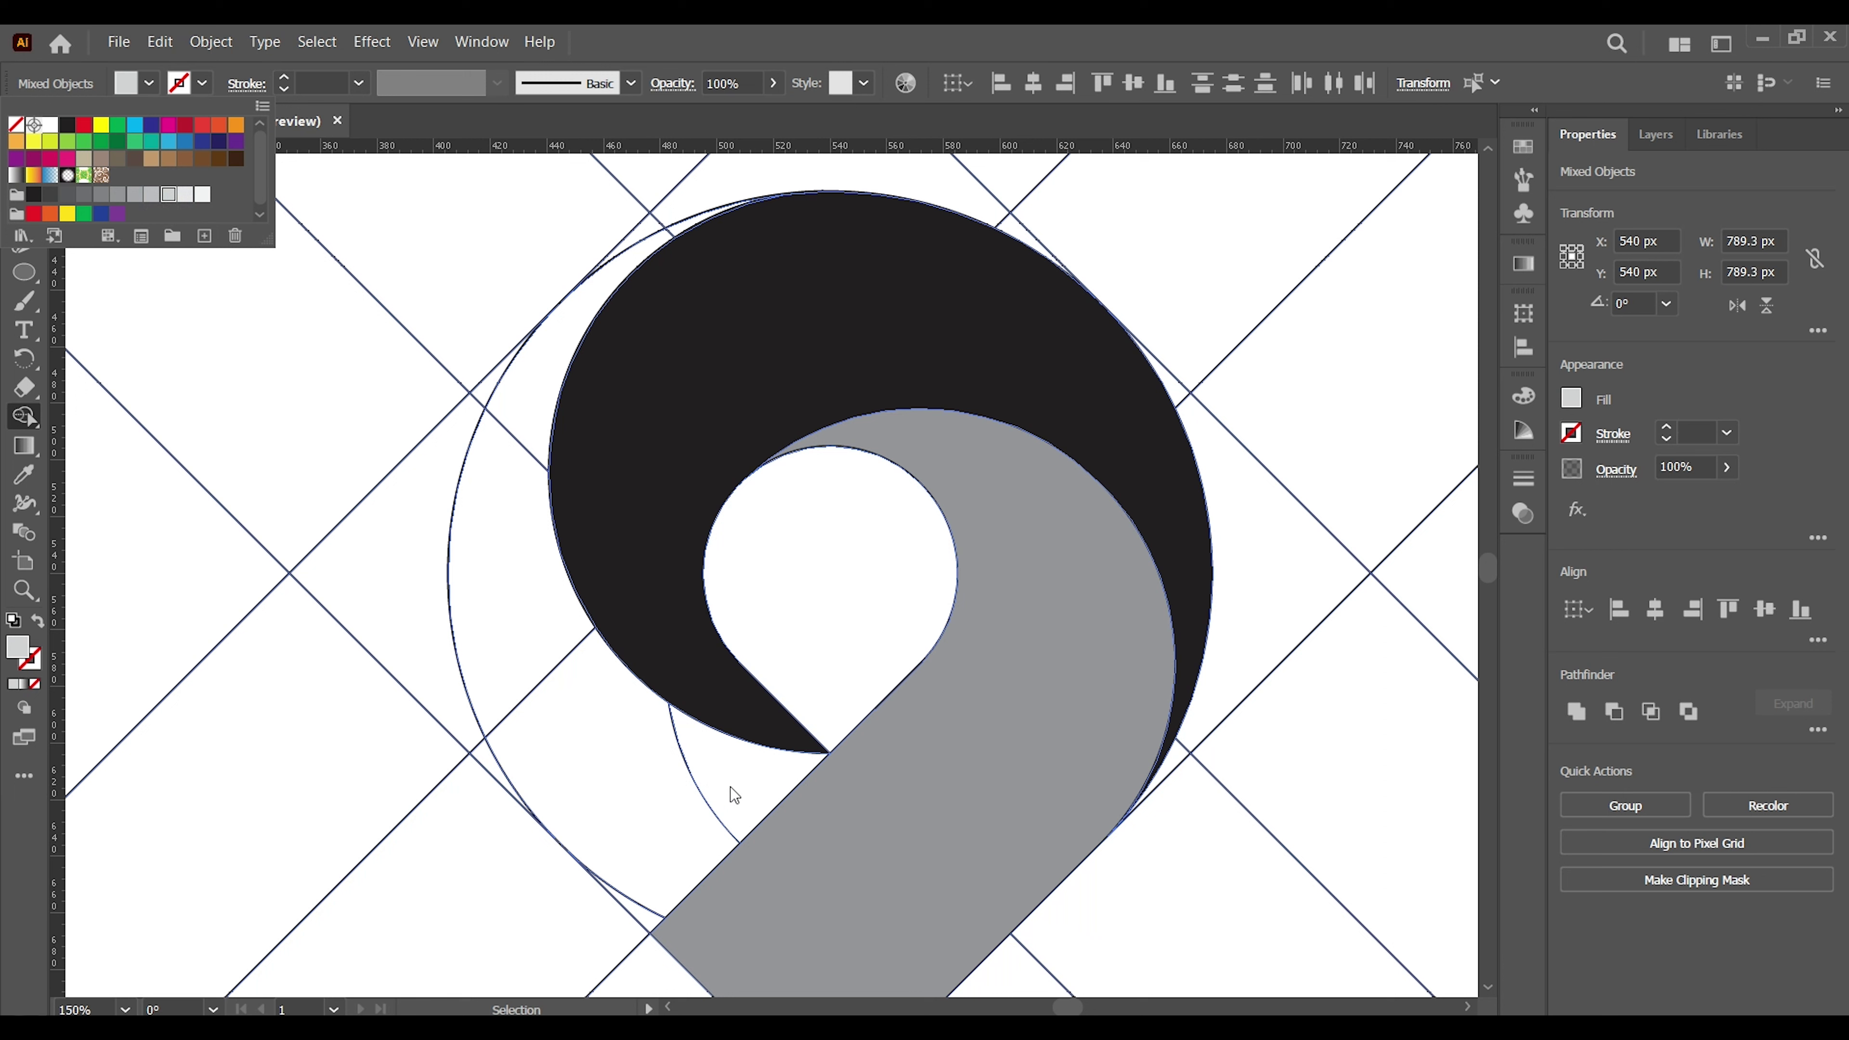
pyautogui.click(739, 799)
pyautogui.moveTo(738, 798)
pyautogui.mouseDown()
pyautogui.moveTo(656, 921)
pyautogui.moveTo(523, 466)
pyautogui.moveTo(666, 237)
pyautogui.mouseUp()
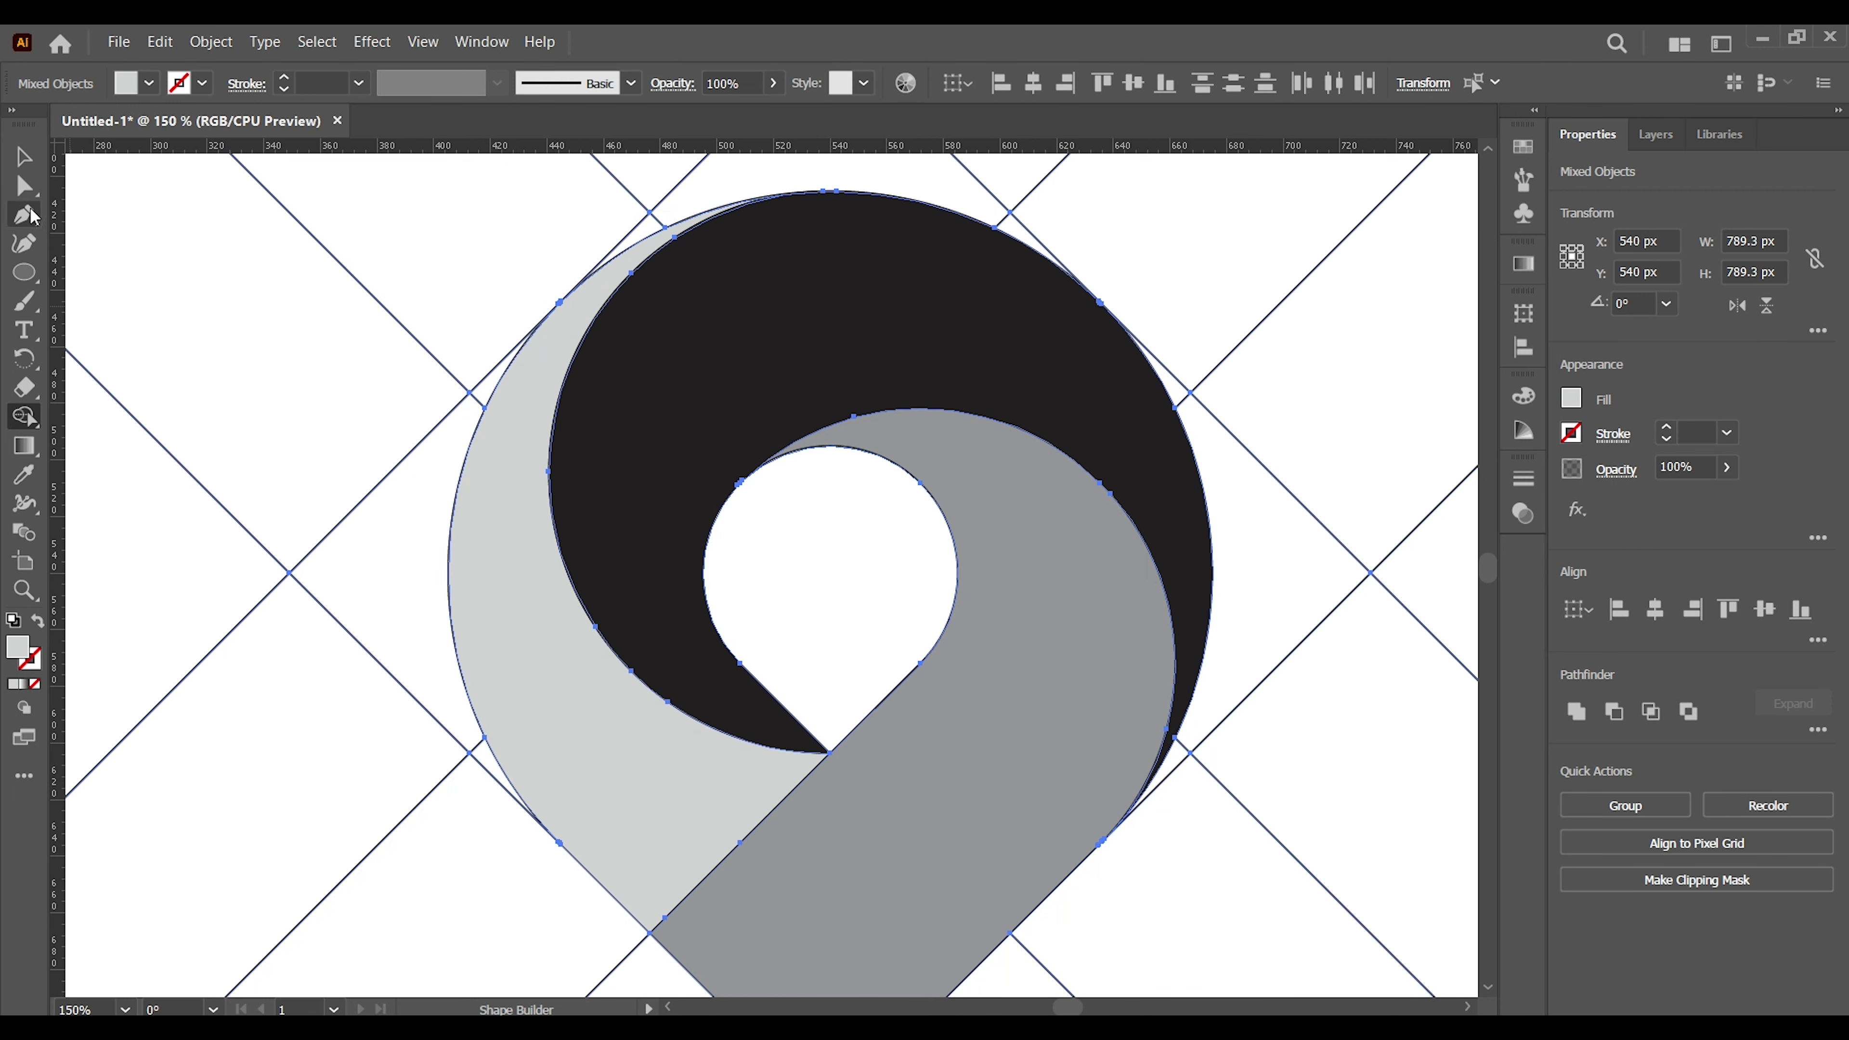
pyautogui.click(23, 156)
# Zoom out, then marquee-select and delete the group of diagonal construction lines.
pyautogui.click(434, 261)
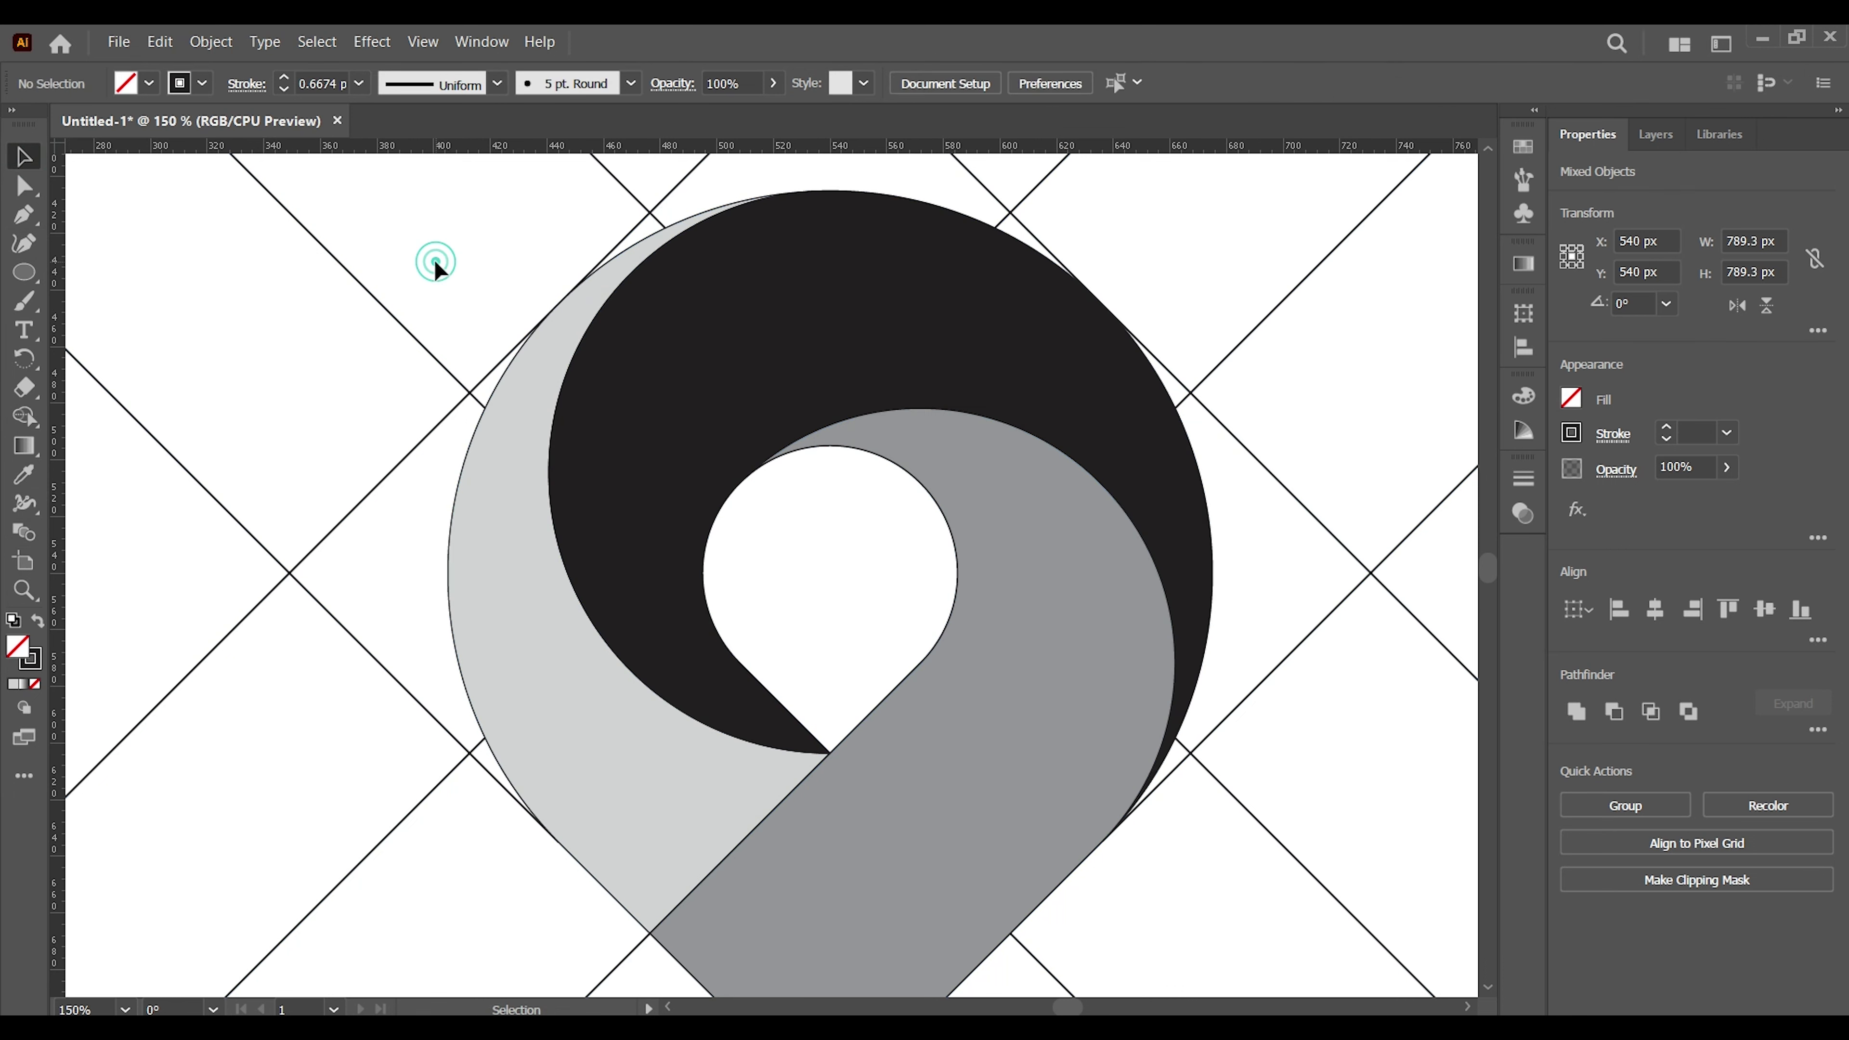
pyautogui.hotkey('ctrl', '-')
pyautogui.hotkey('ctrl', '-')
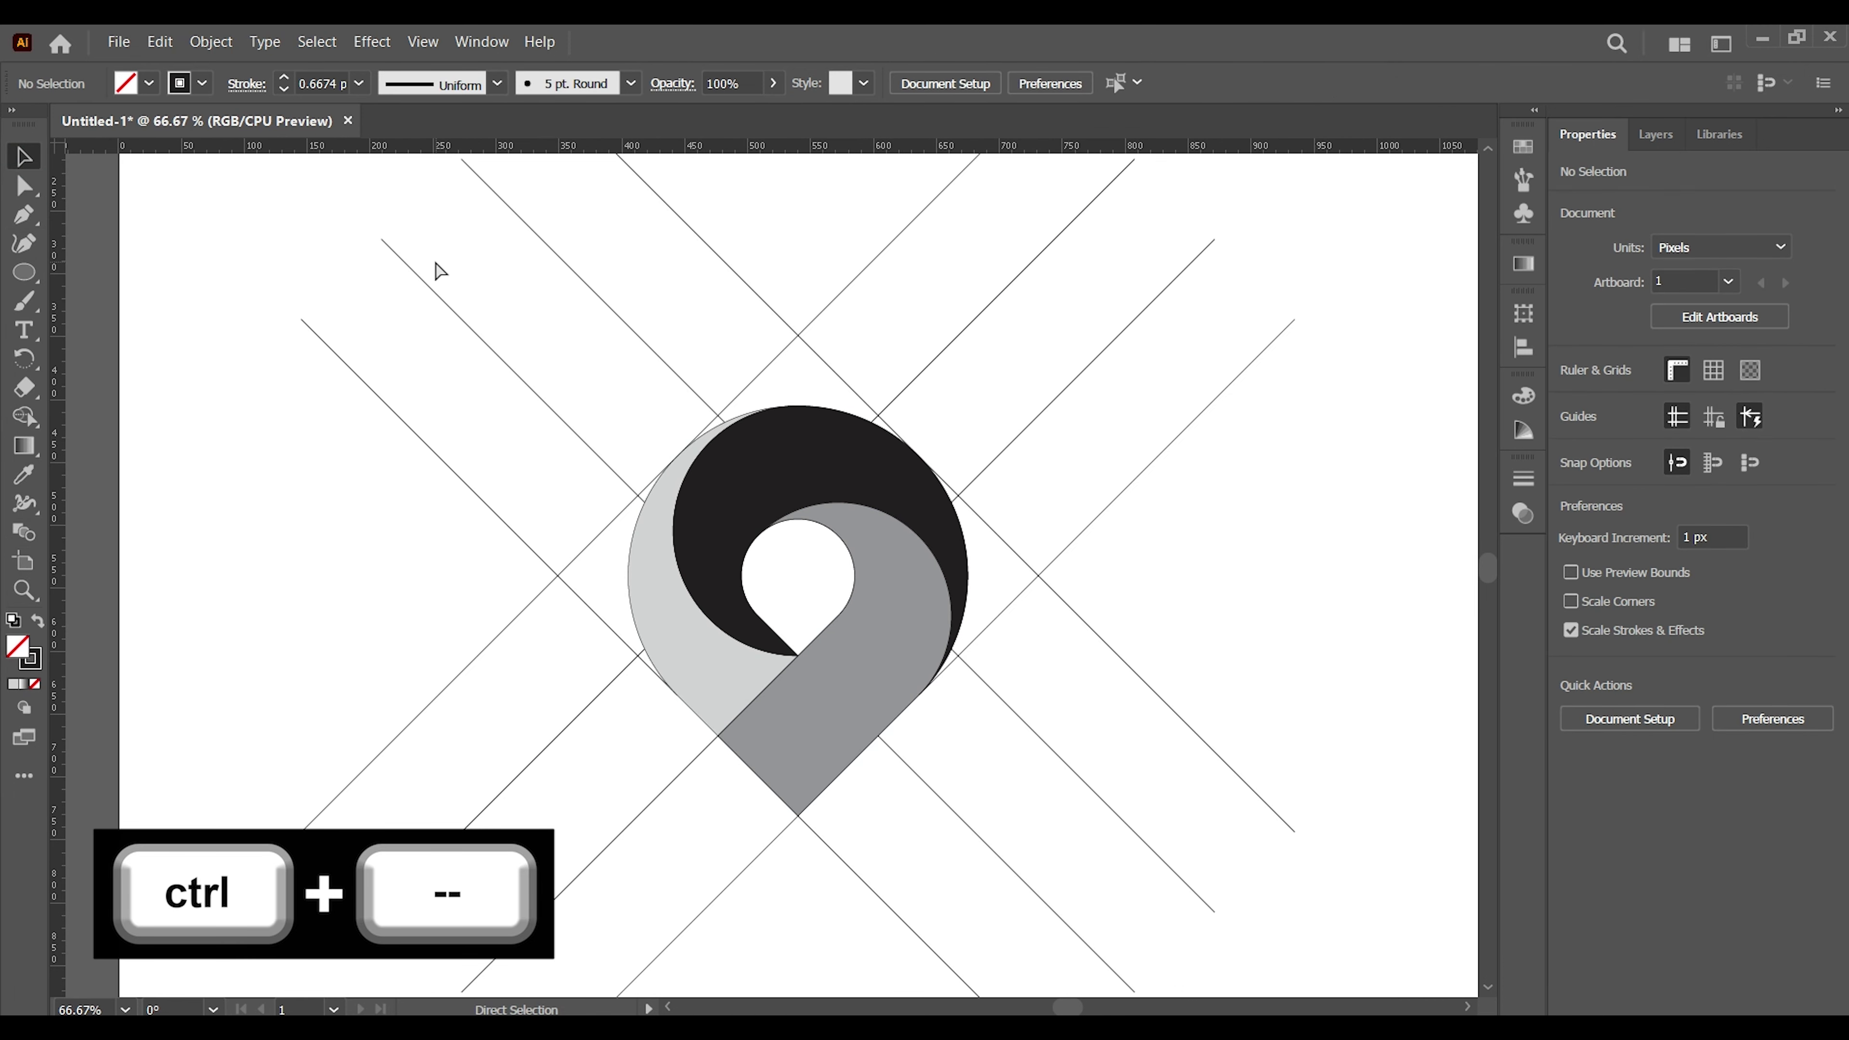
pyautogui.hotkey('ctrl', '-')
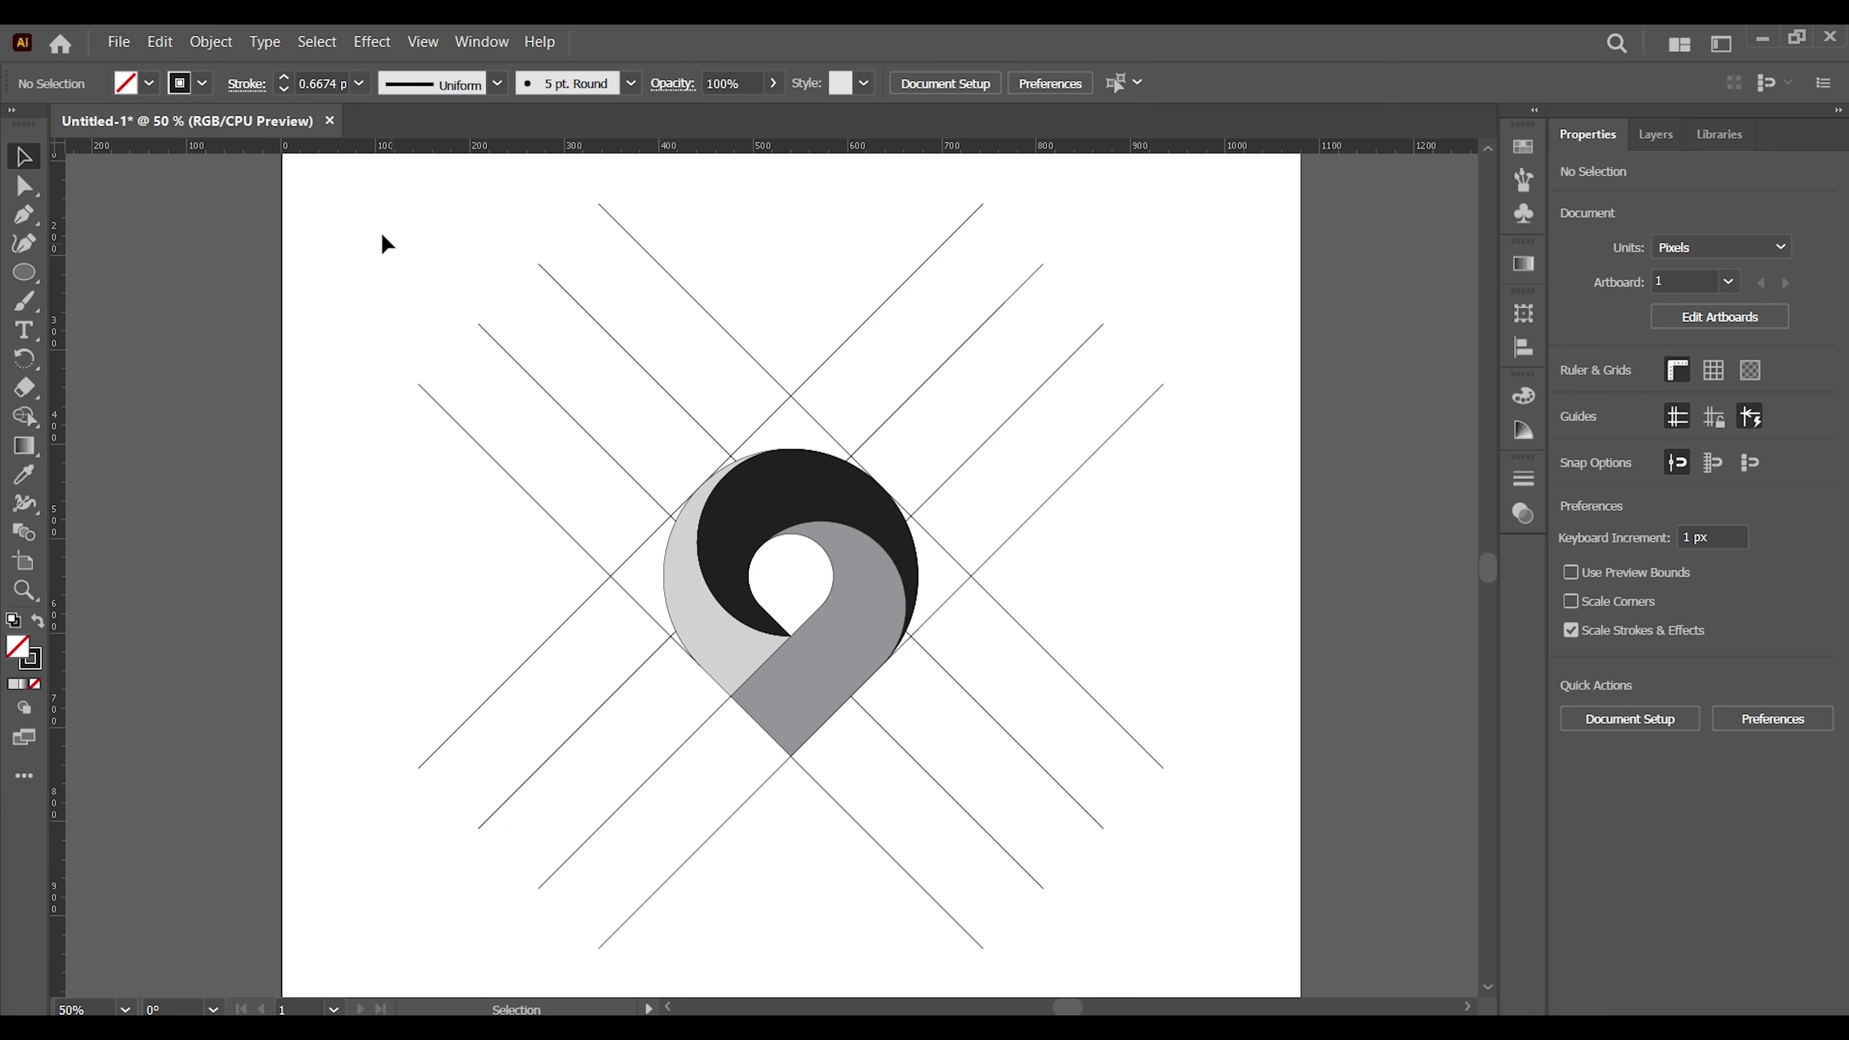
pyautogui.moveTo(358, 211); pyautogui.dragTo(1079, 408)
pyautogui.press('Delete')
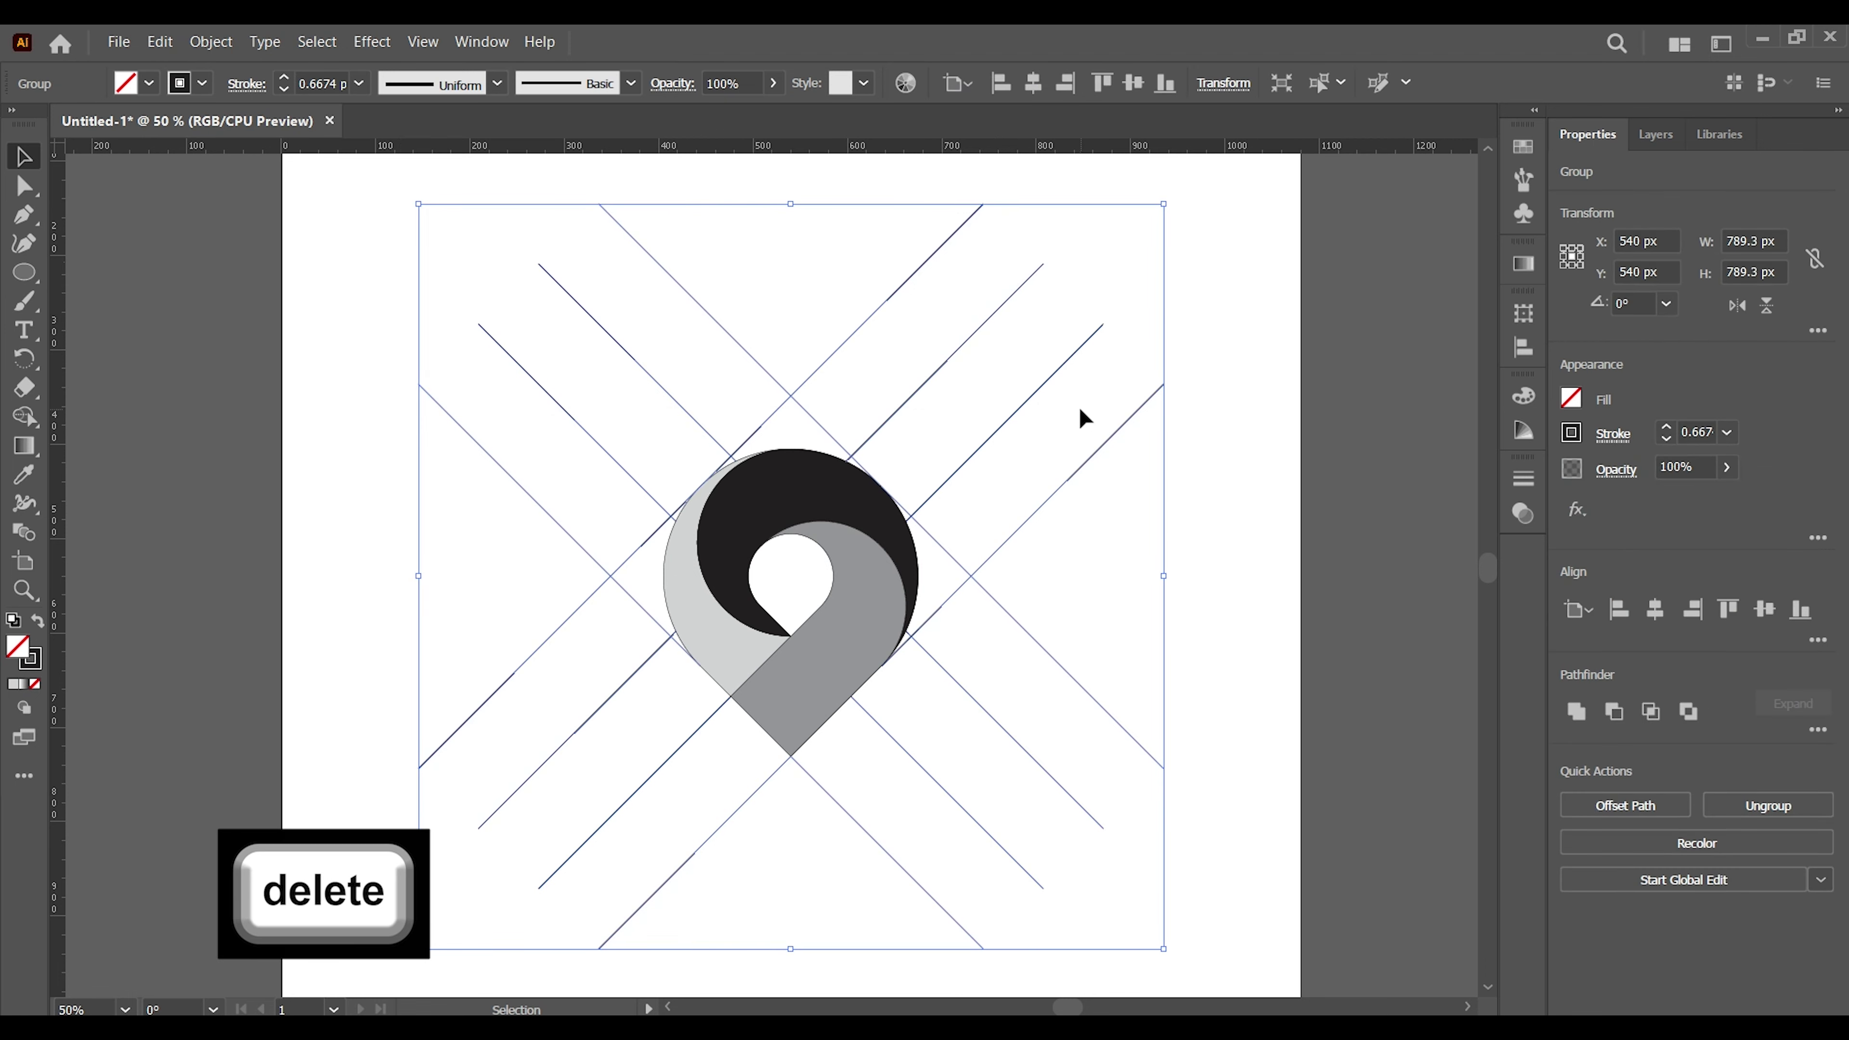
pyautogui.press('Delete')
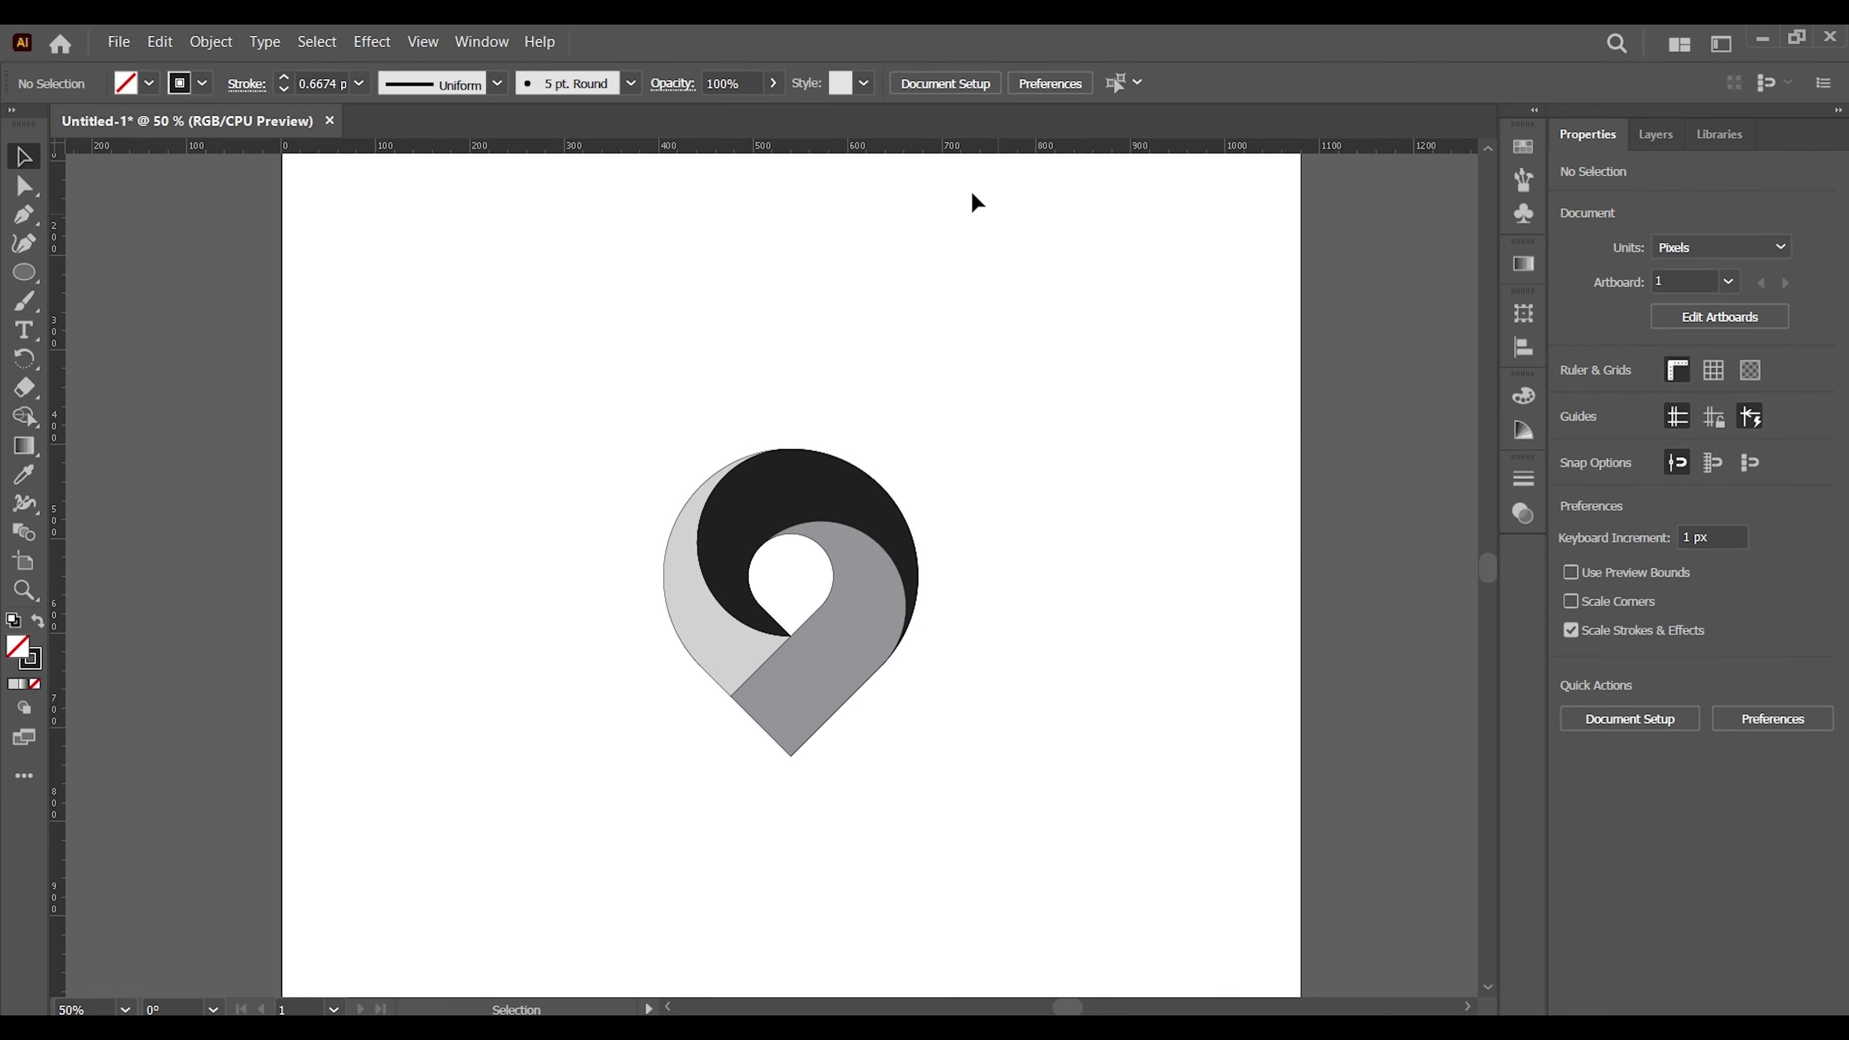
# Zoom in on the pin's lower part, check the grey band, and bring up the Pen Tool flyout.
pyautogui.press('z')
pyautogui.click(794, 616)
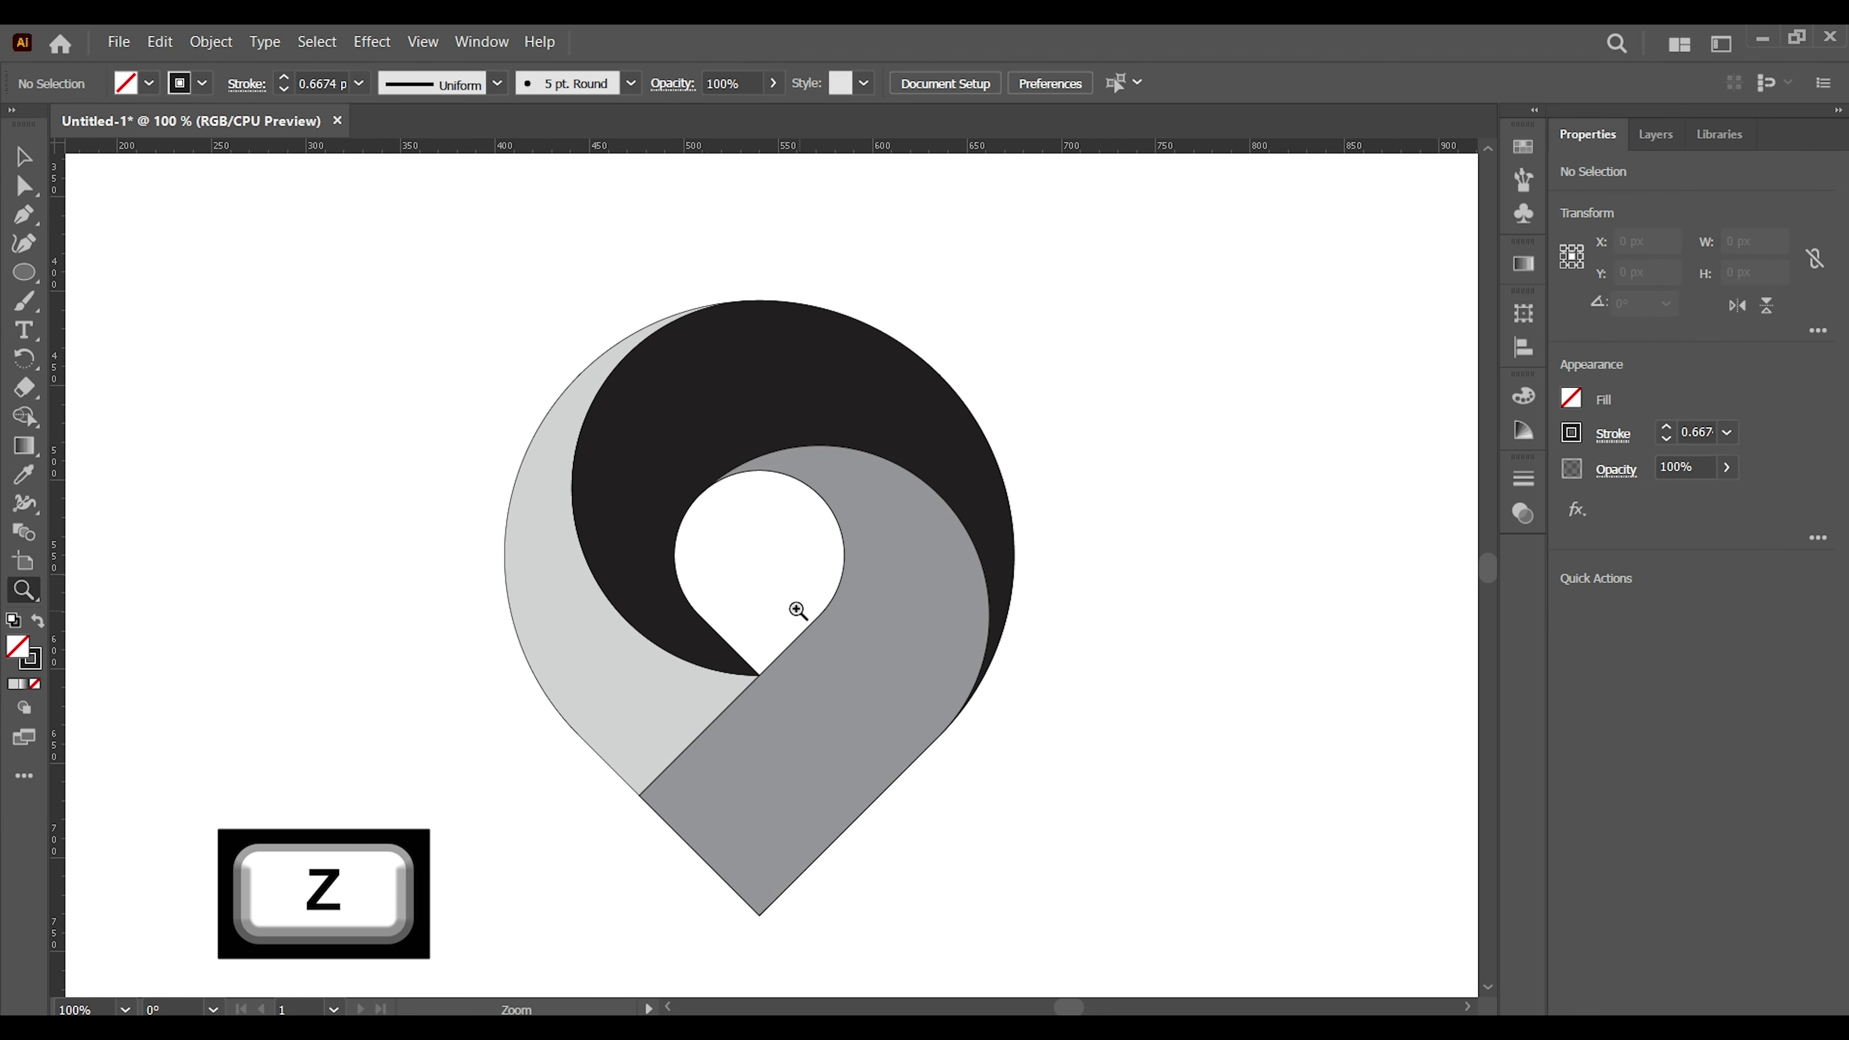
pyautogui.click(768, 576)
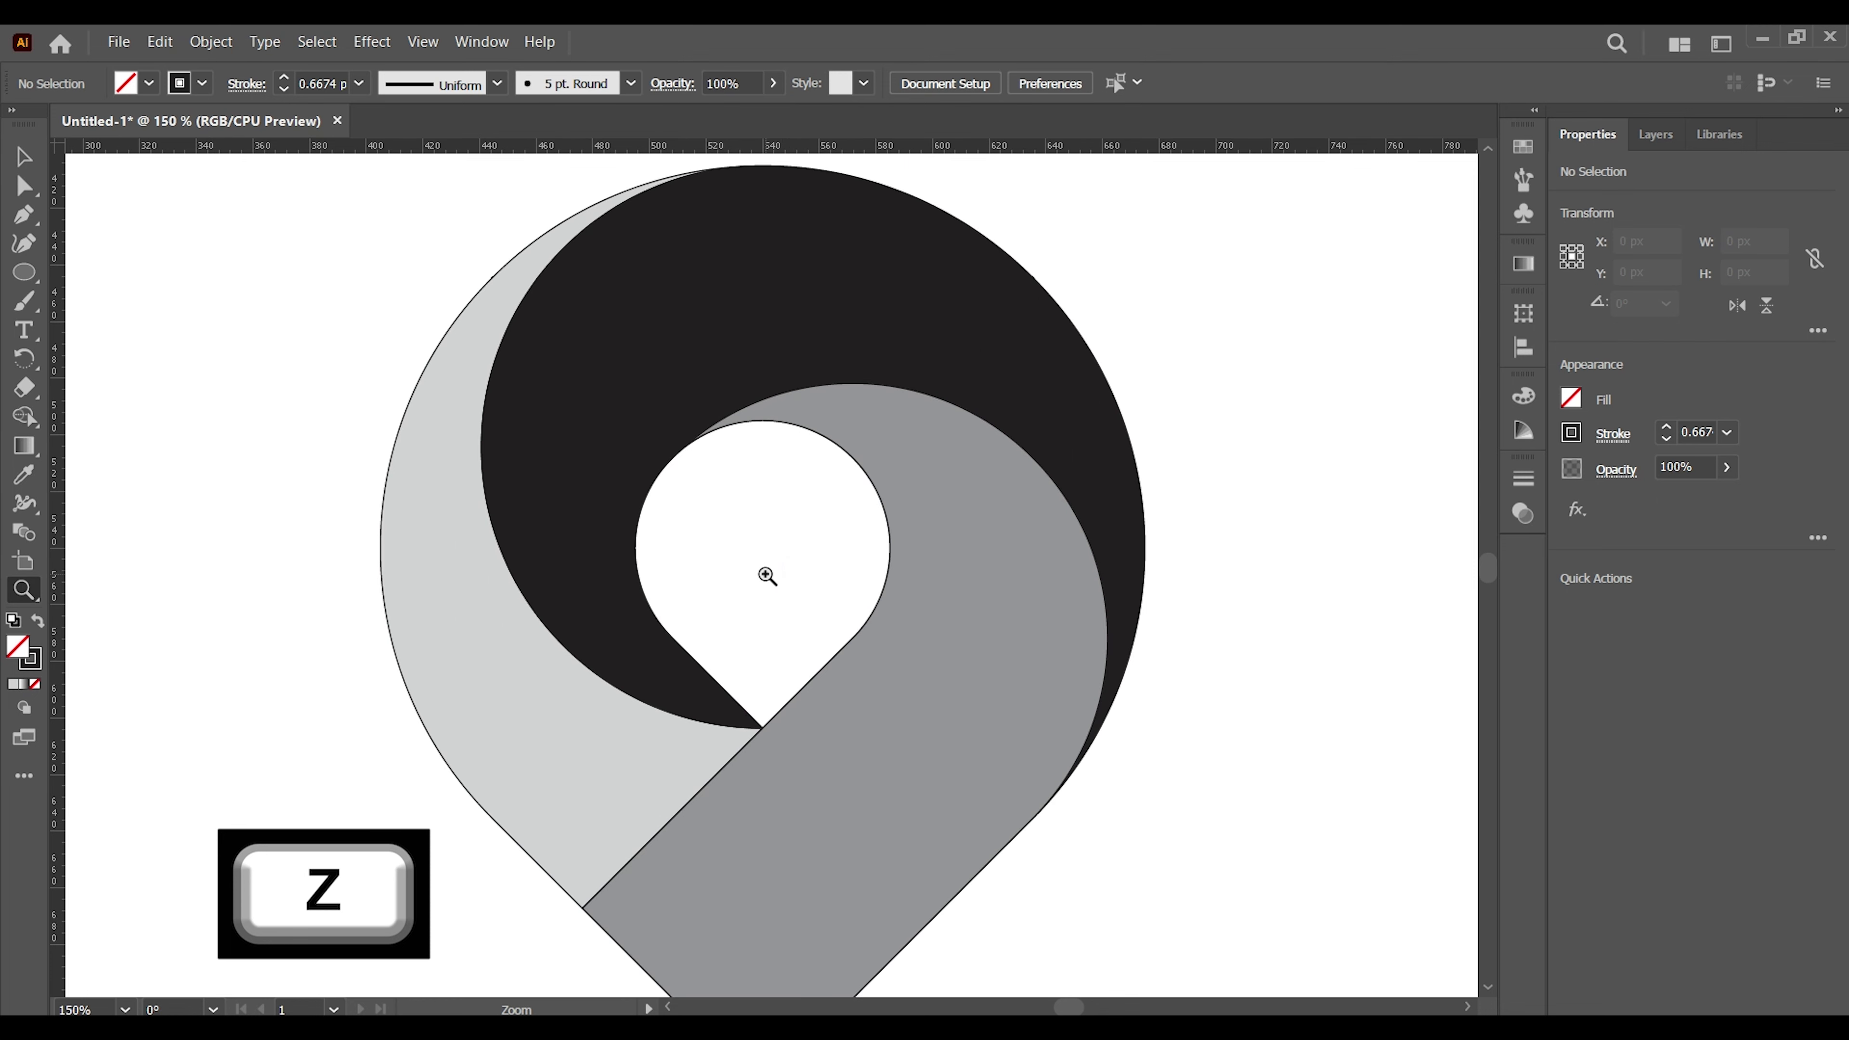
pyautogui.keyDown('alt'); pyautogui.click(777, 576); pyautogui.keyUp('alt')
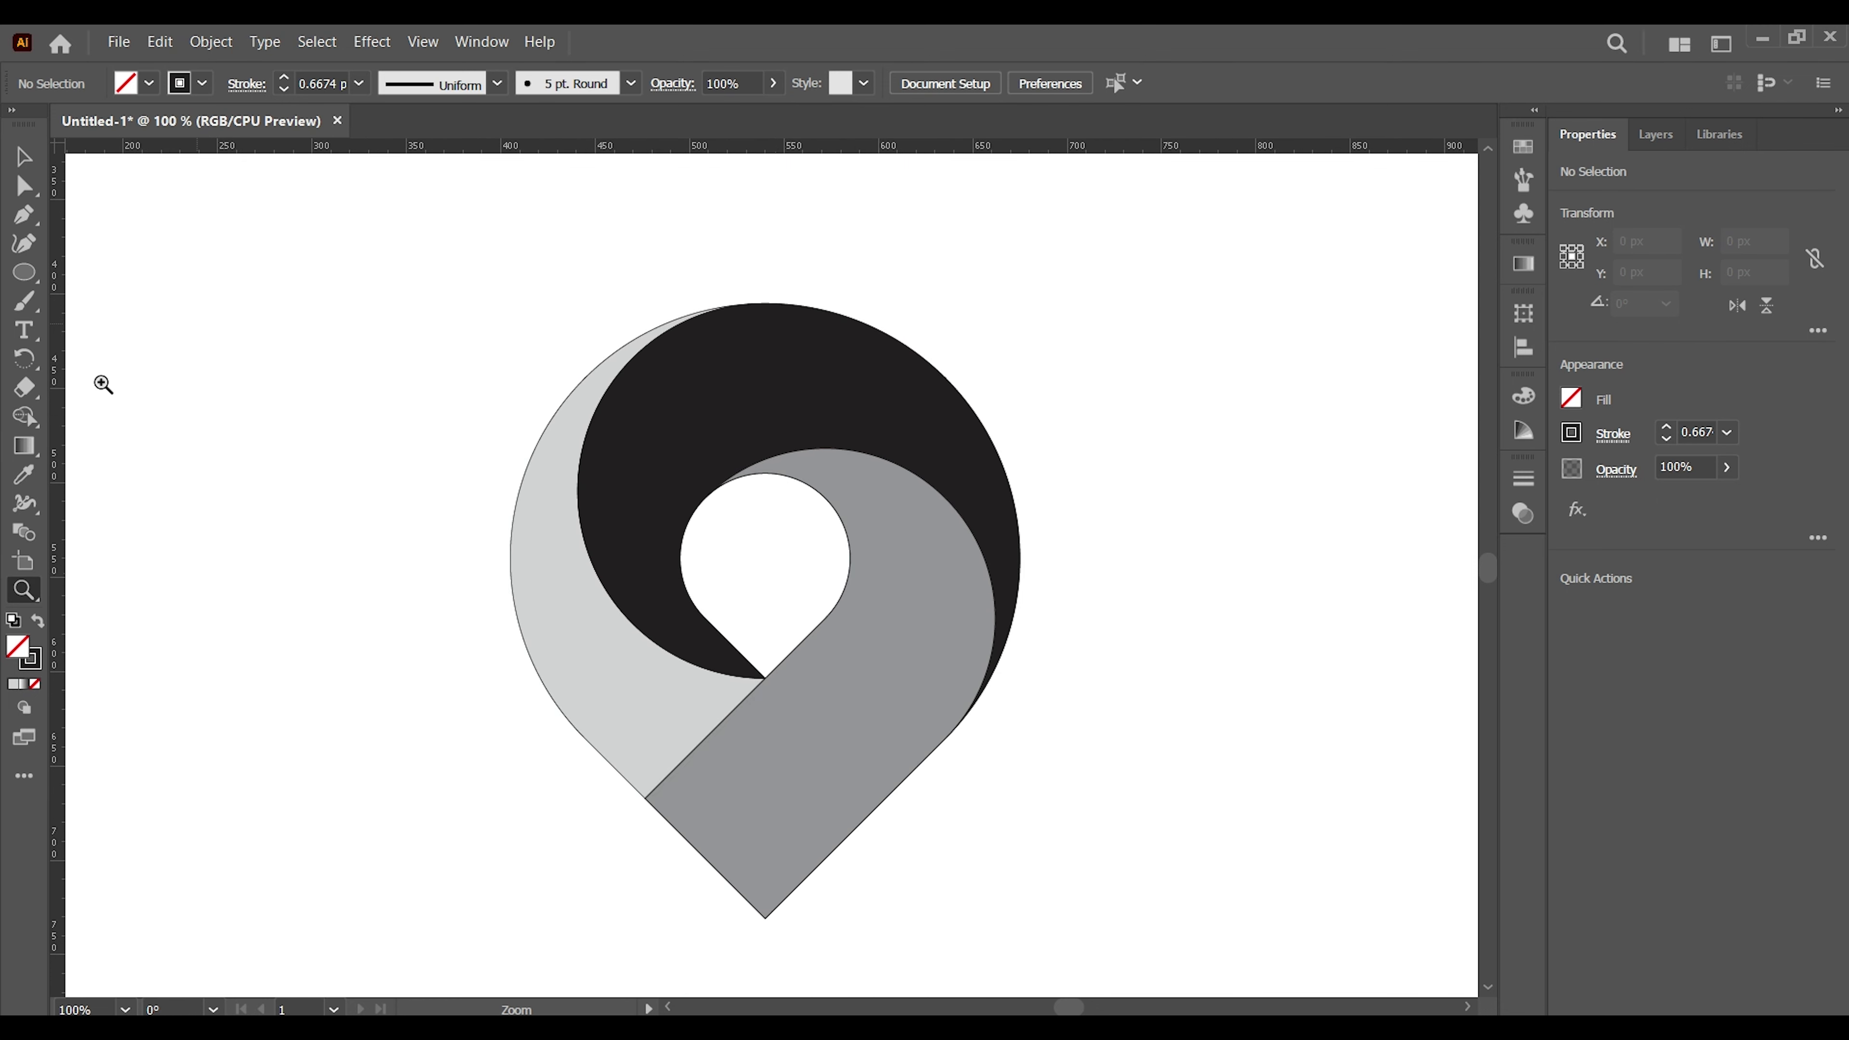
pyautogui.click(26, 144)
pyautogui.click(842, 734)
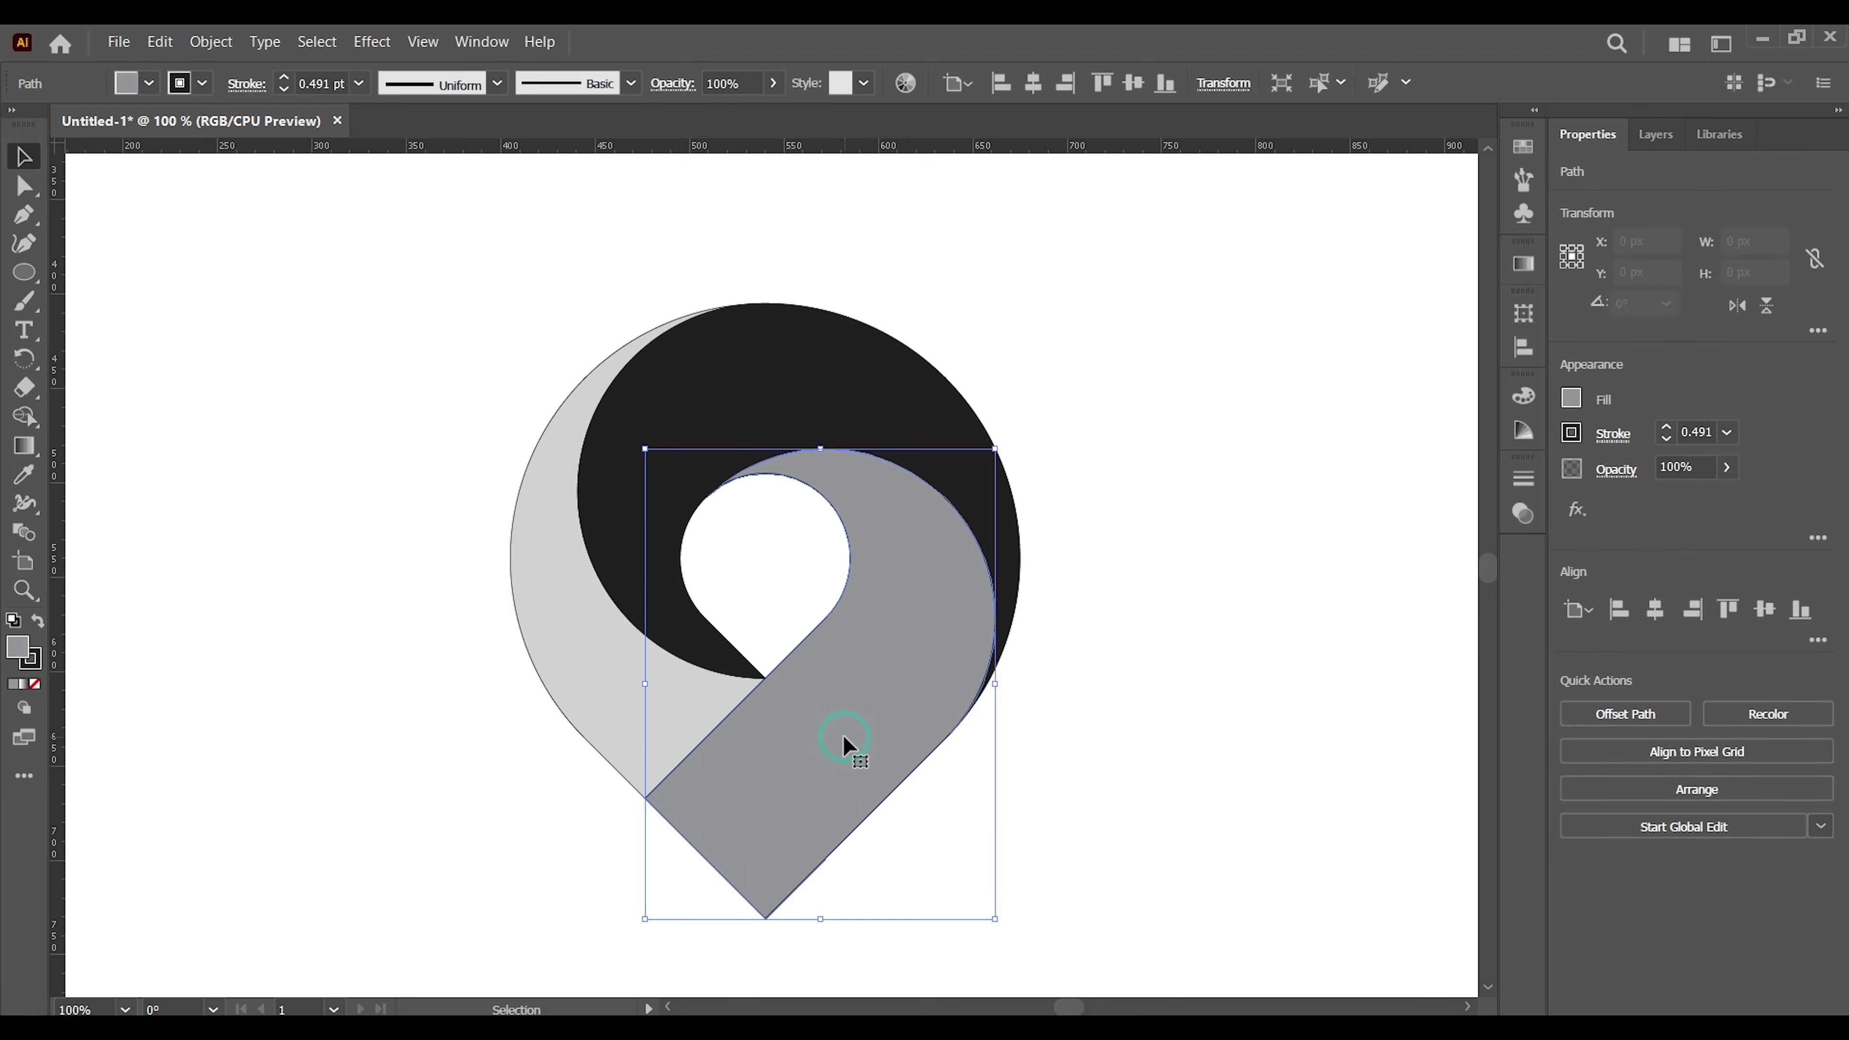
pyautogui.click(1127, 804)
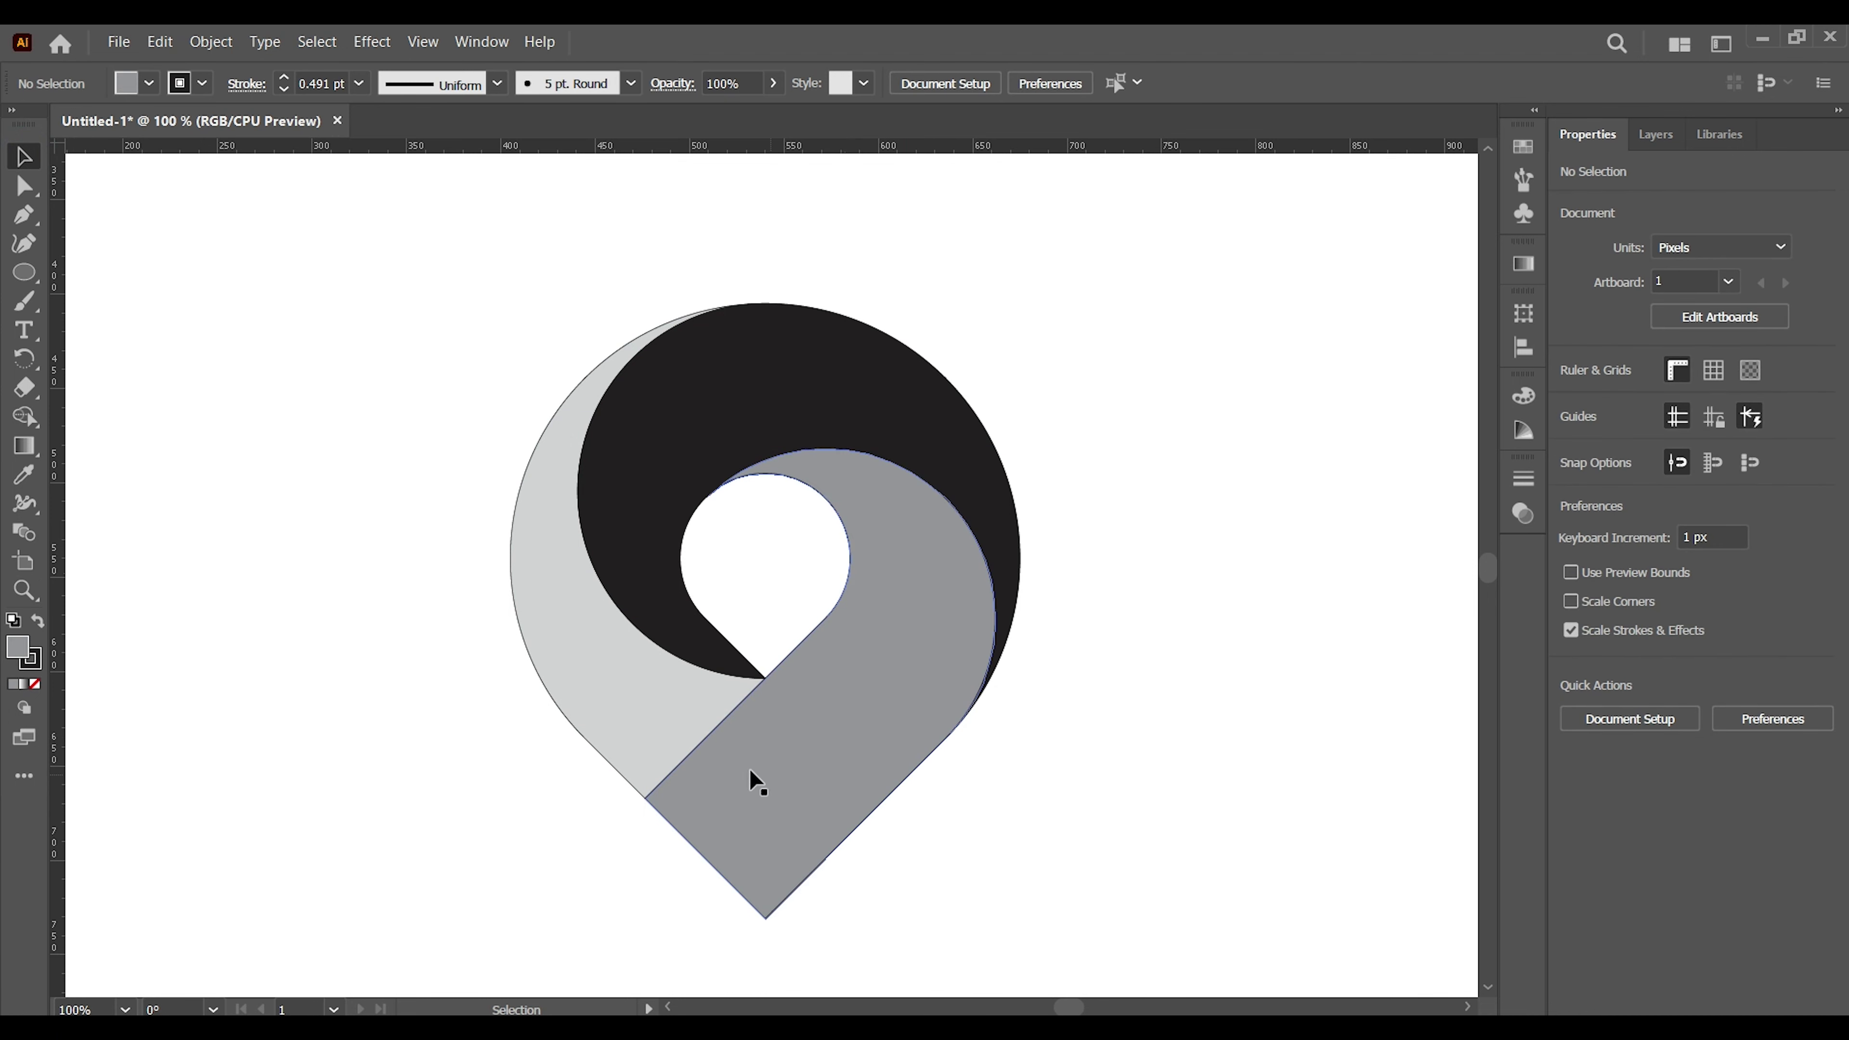
pyautogui.press('z')
pyautogui.click(748, 729)
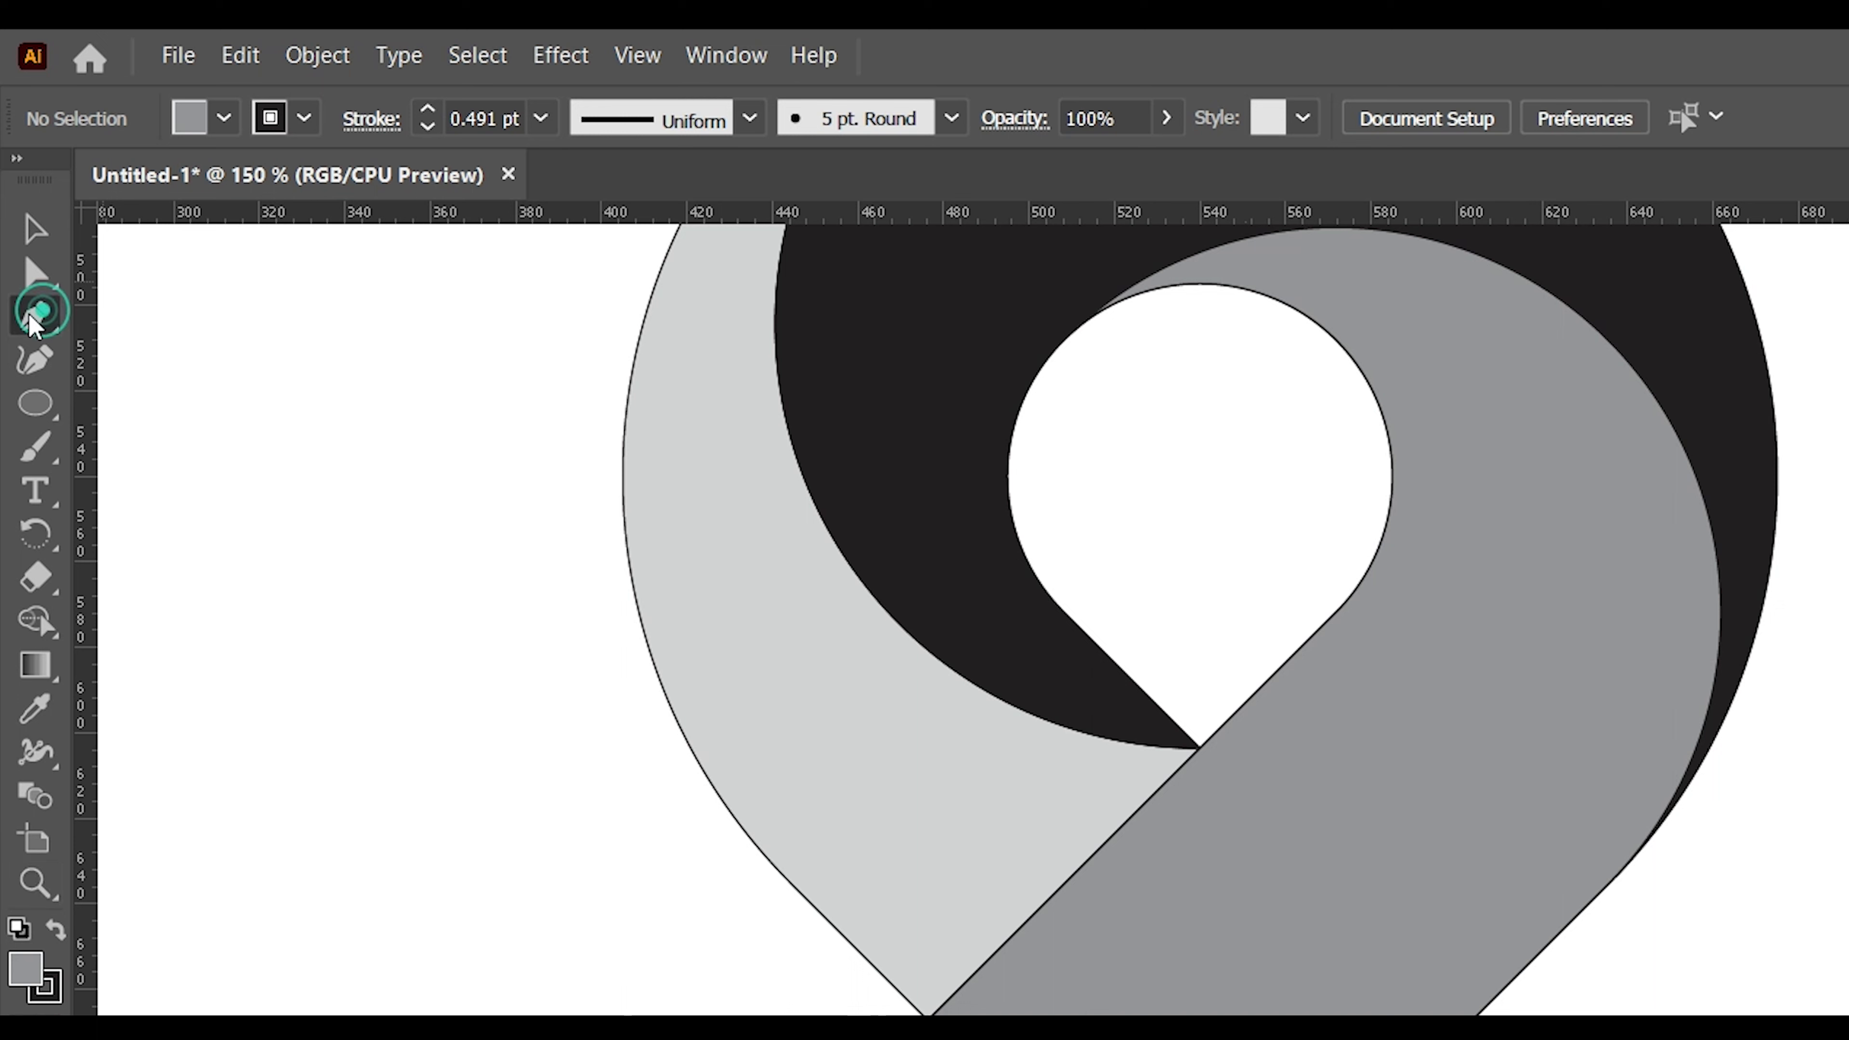
pyautogui.click(24, 214)
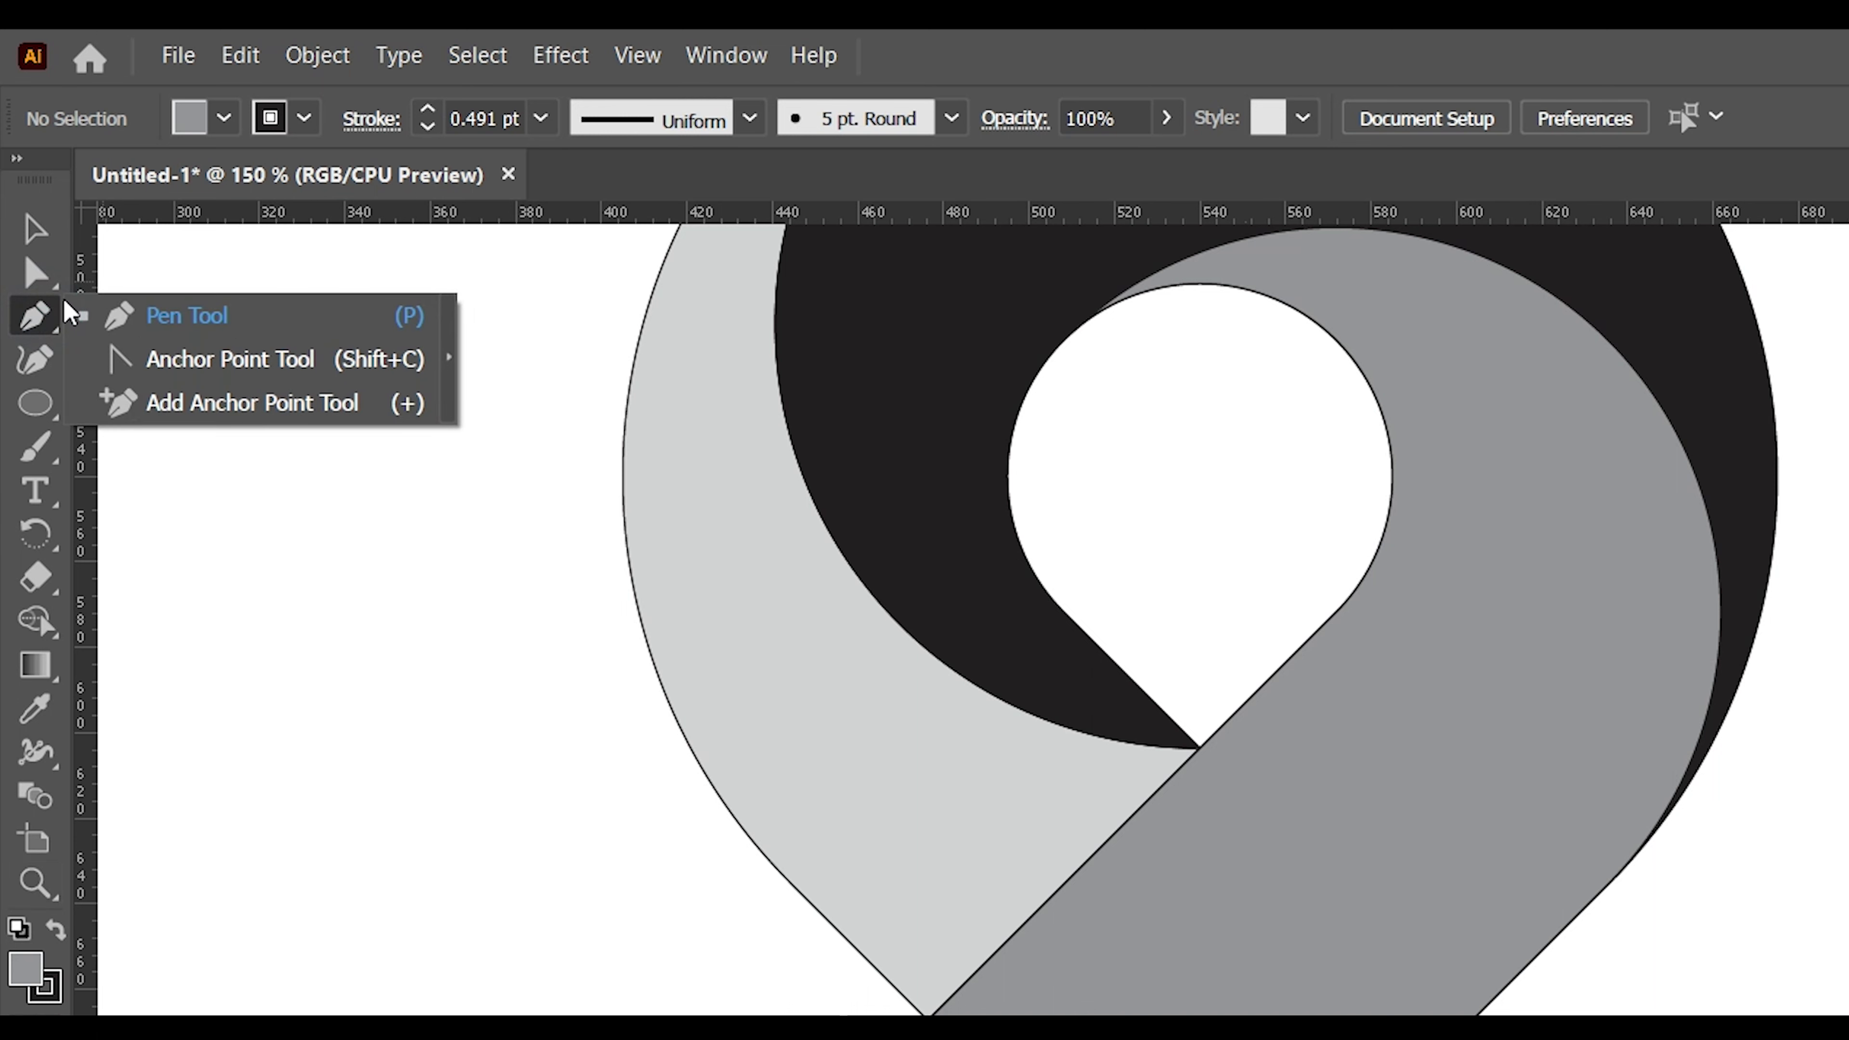
# Pick the Pen Tool and set the fill to None.
pyautogui.click(116, 321)
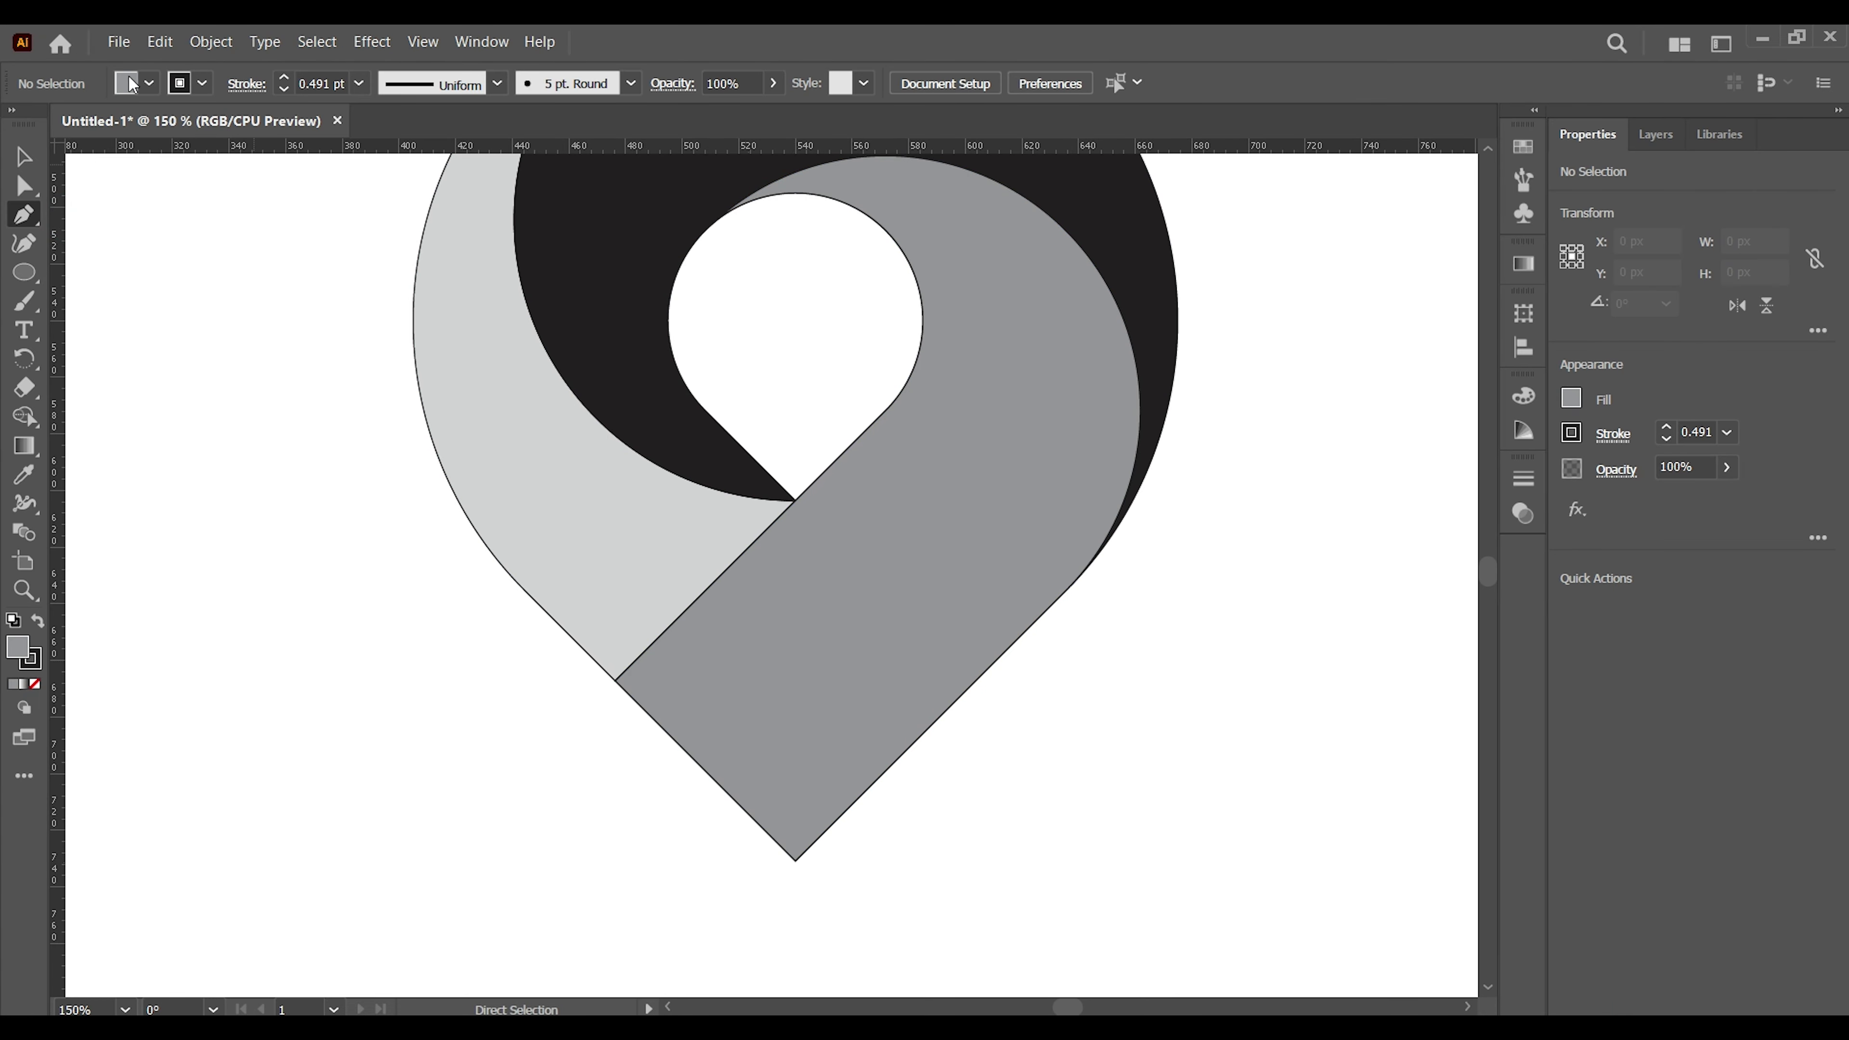
pyautogui.click(150, 84)
pyautogui.click(16, 124)
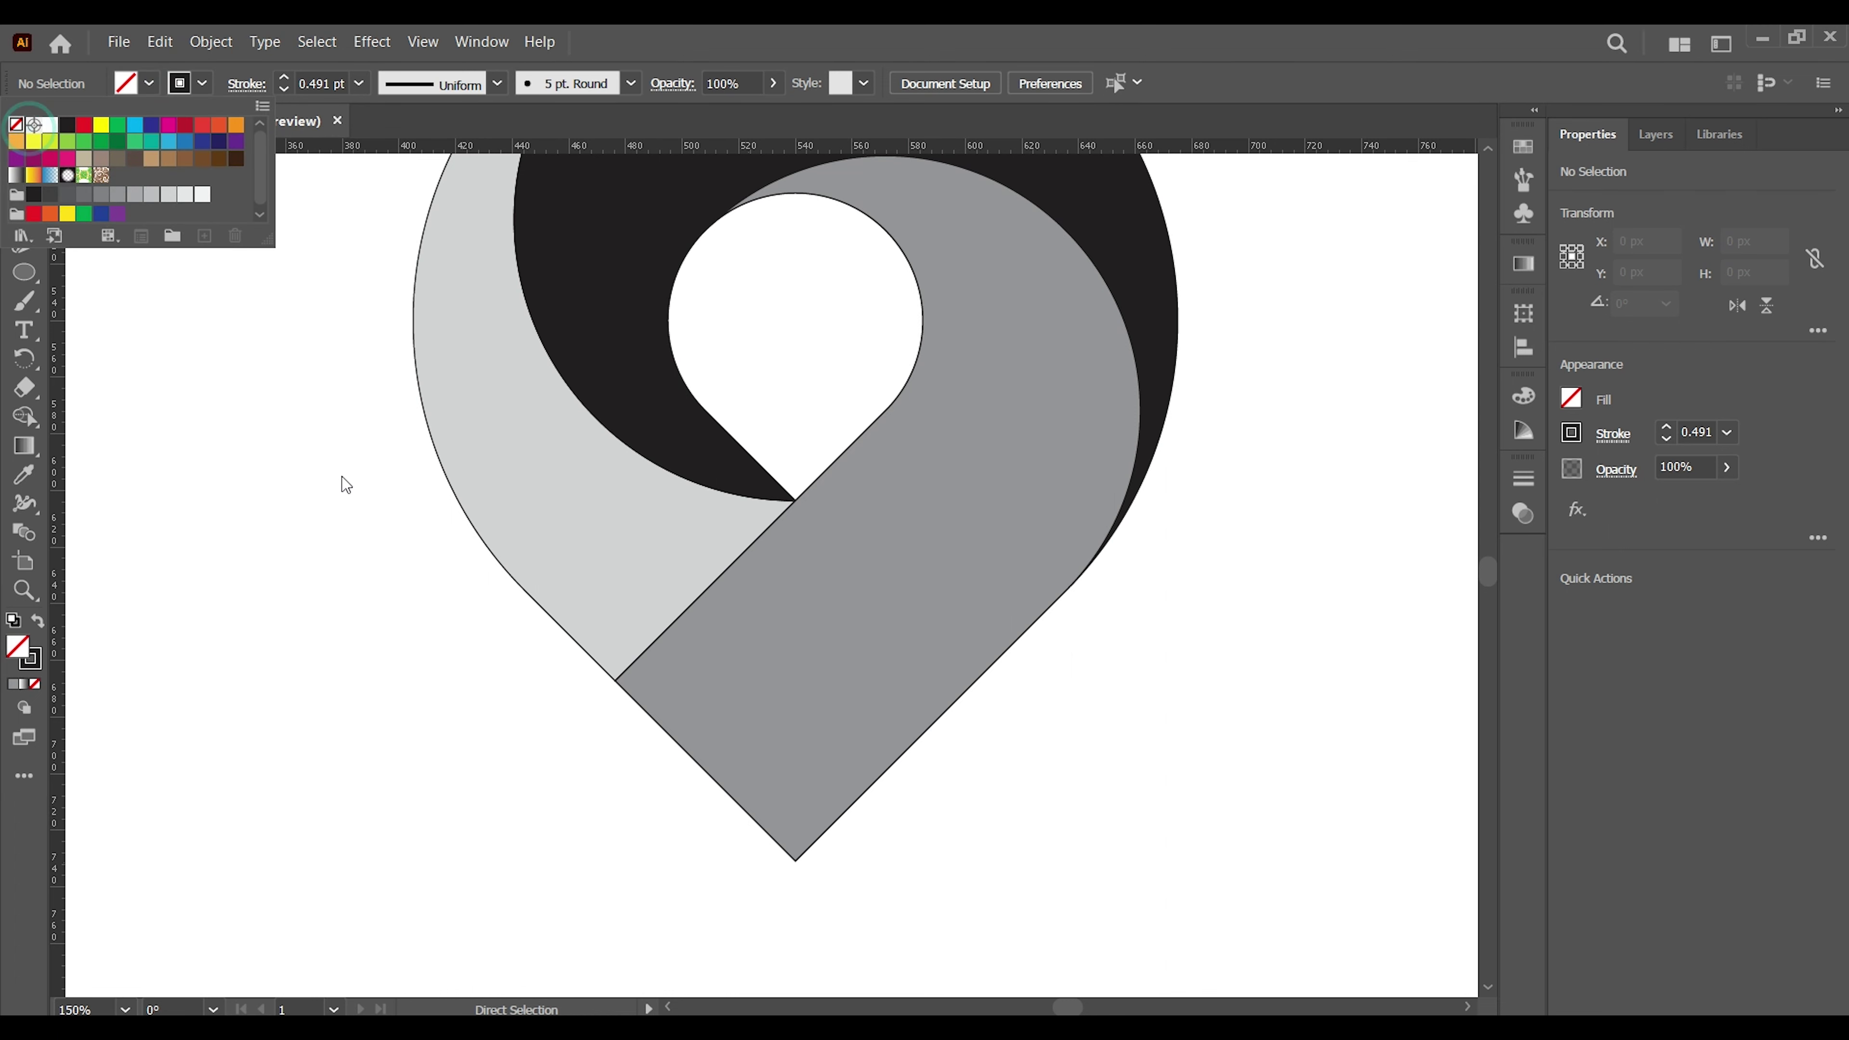
pyautogui.click(652, 785)
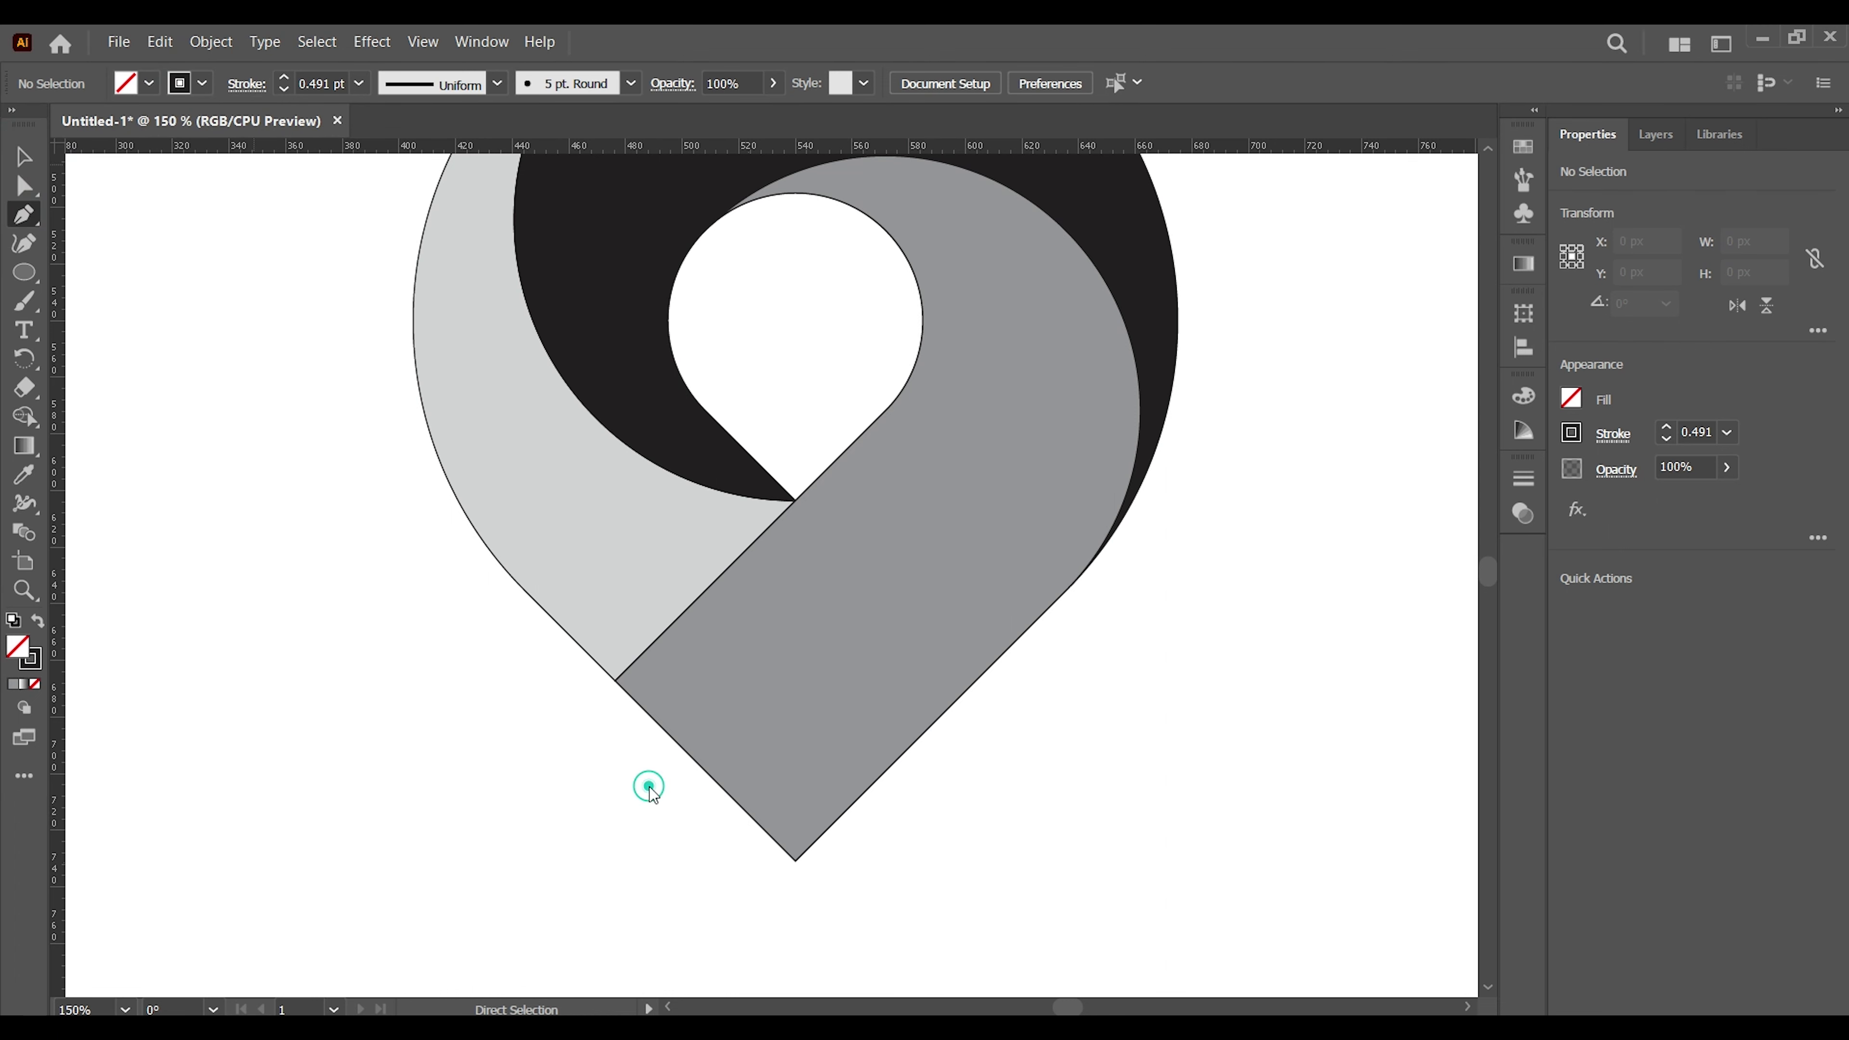
# Draw a closed path from the bottom tip, curving up to the centre point, via the lower-left corner.
pyautogui.click(795, 860)
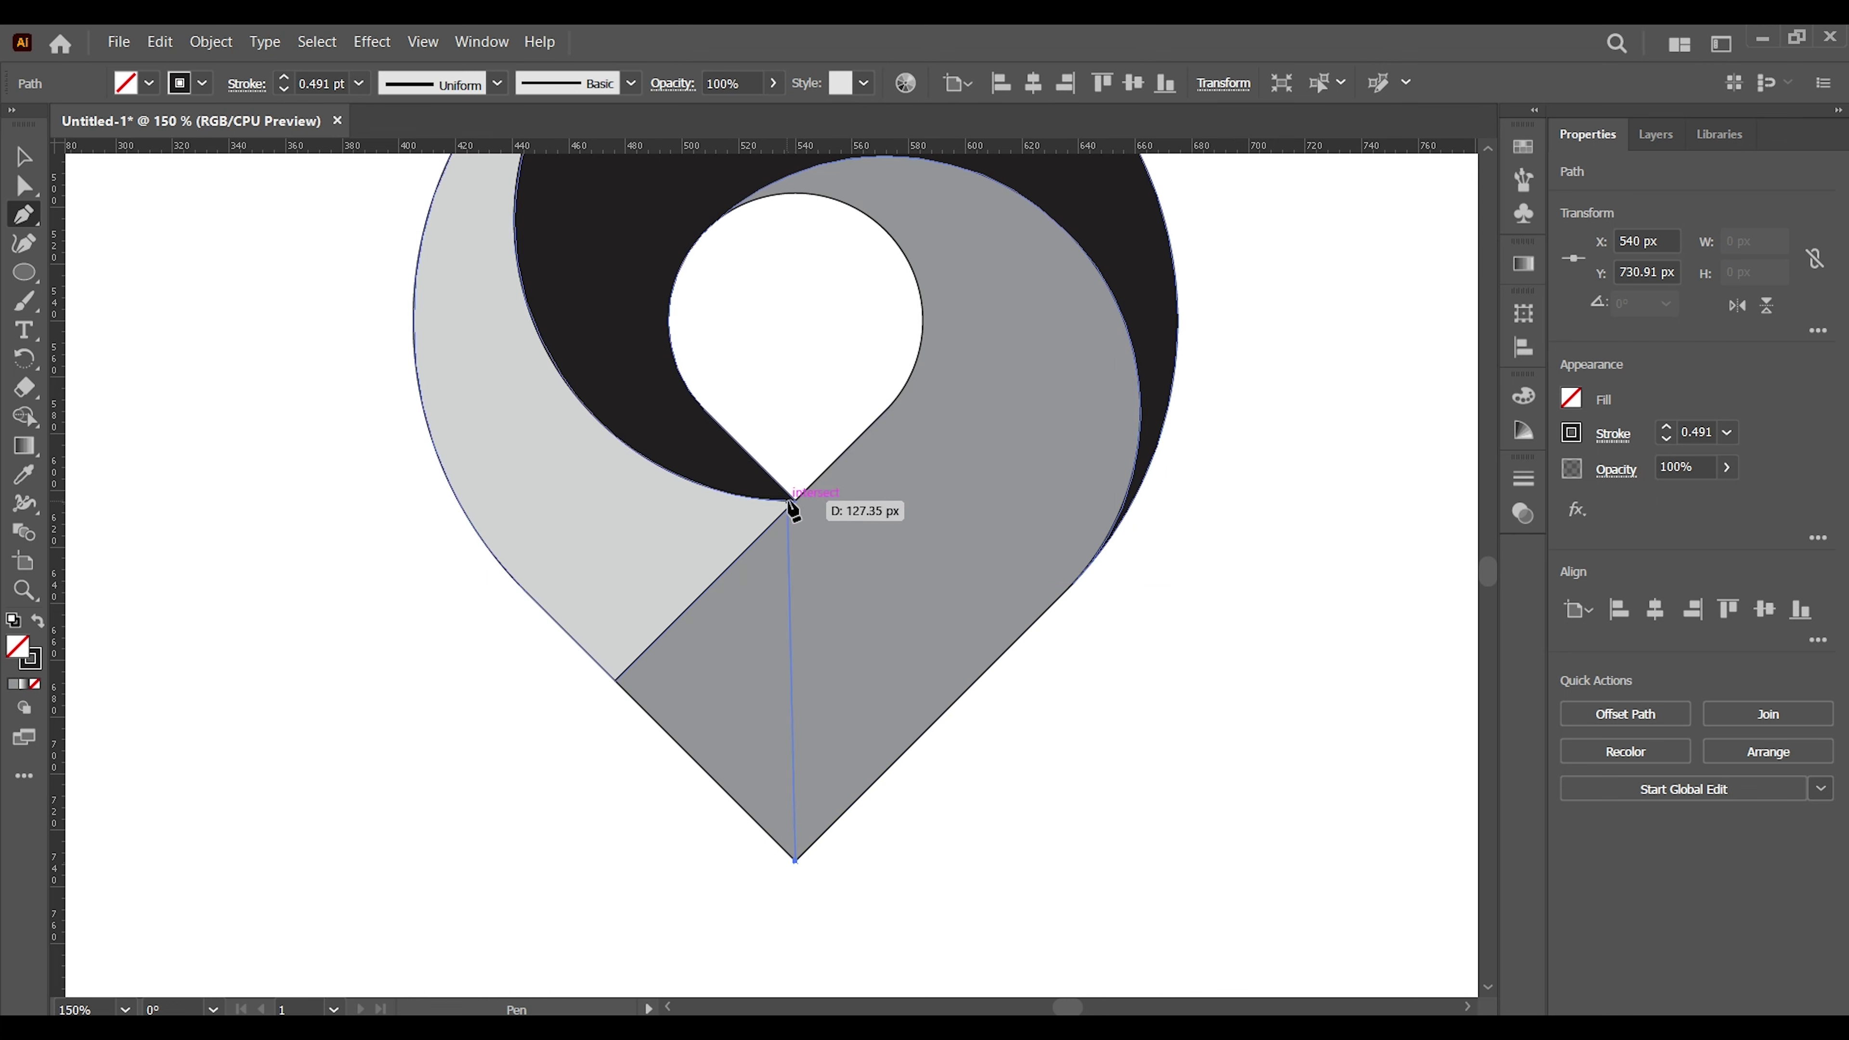
pyautogui.moveTo(796, 501); pyautogui.dragTo(925, 389)
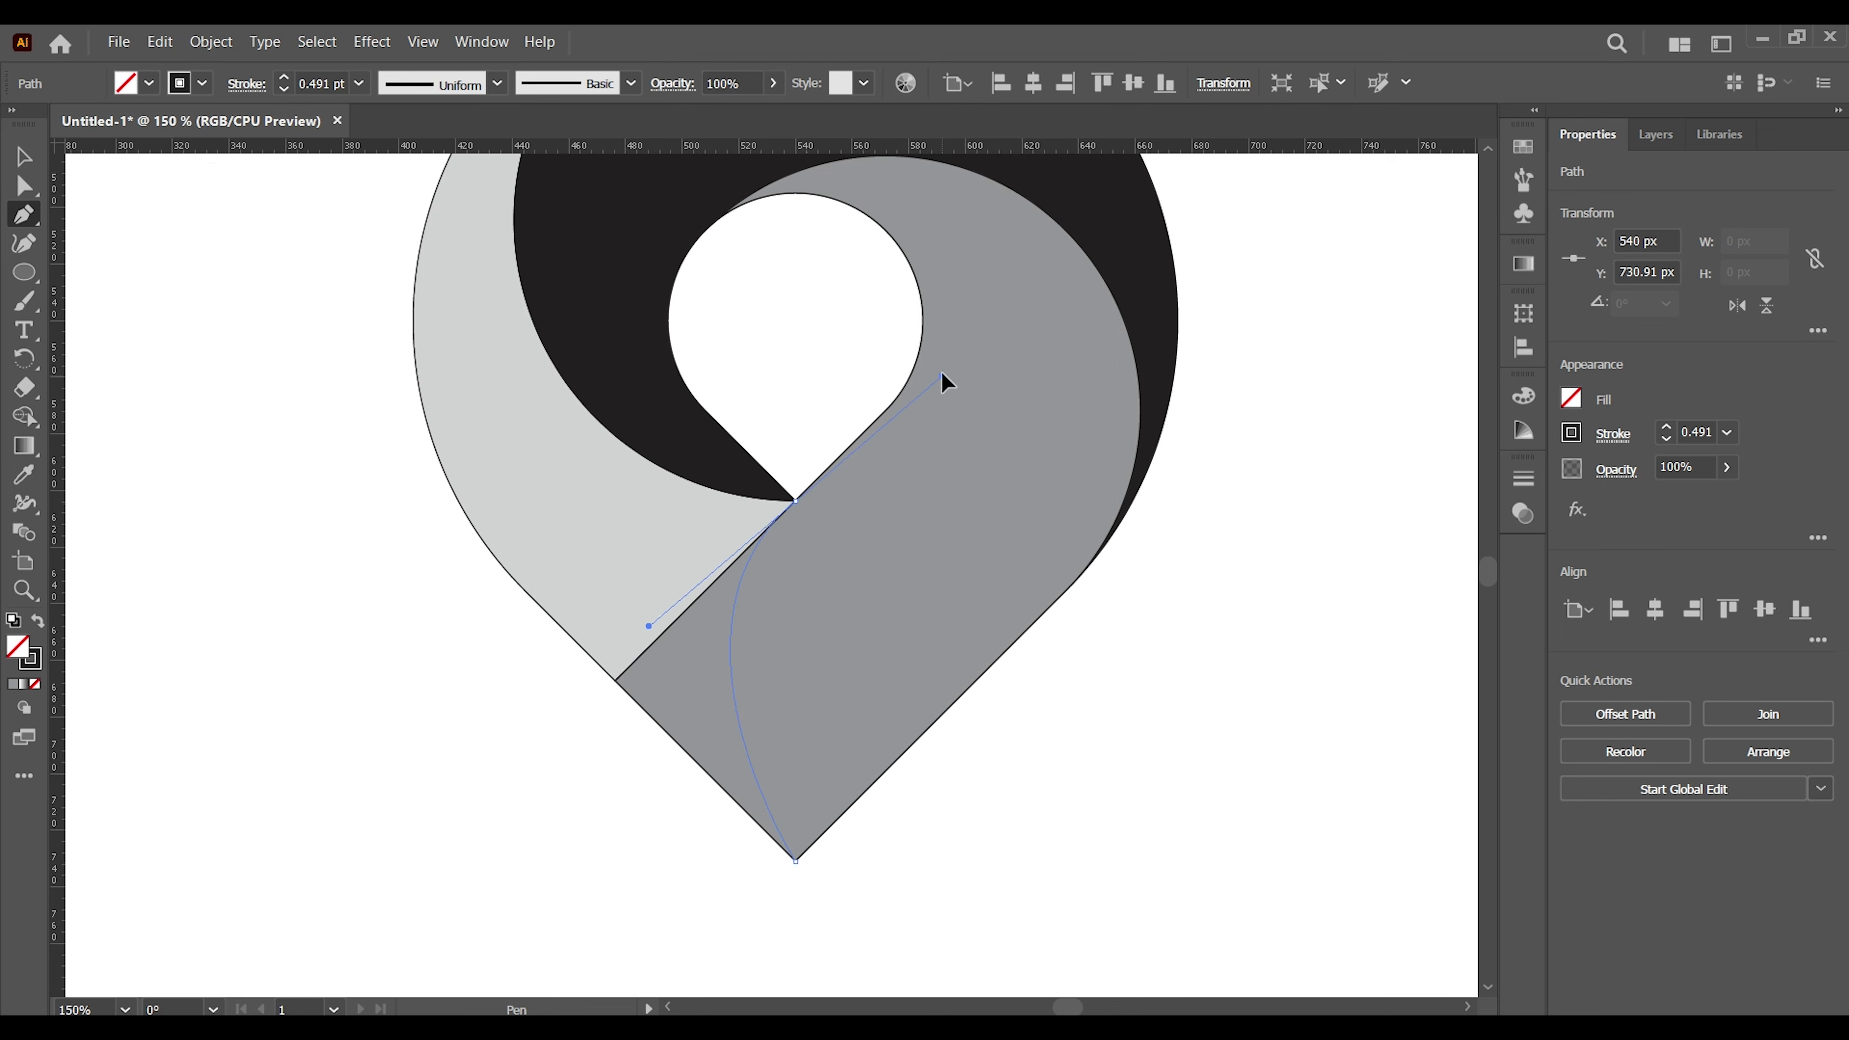
pyautogui.moveTo(941, 374); pyautogui.dragTo(947, 369)
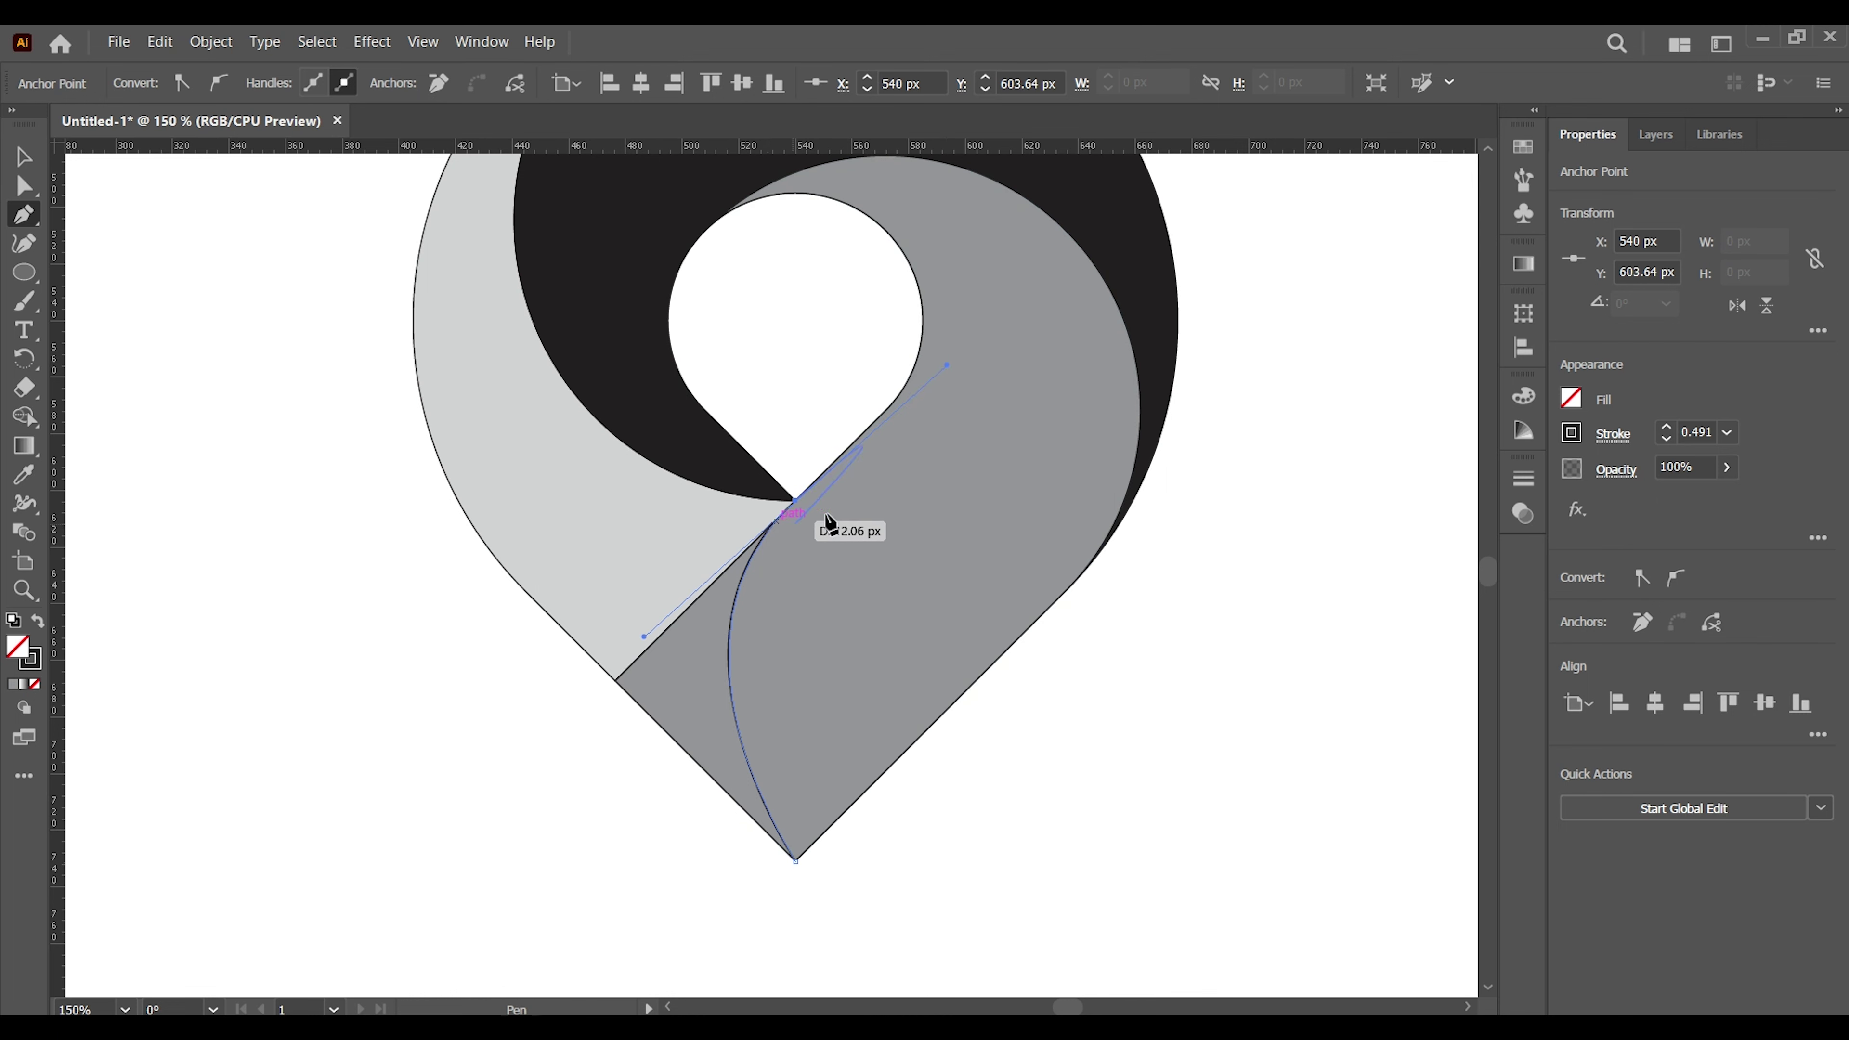
pyautogui.click(793, 503)
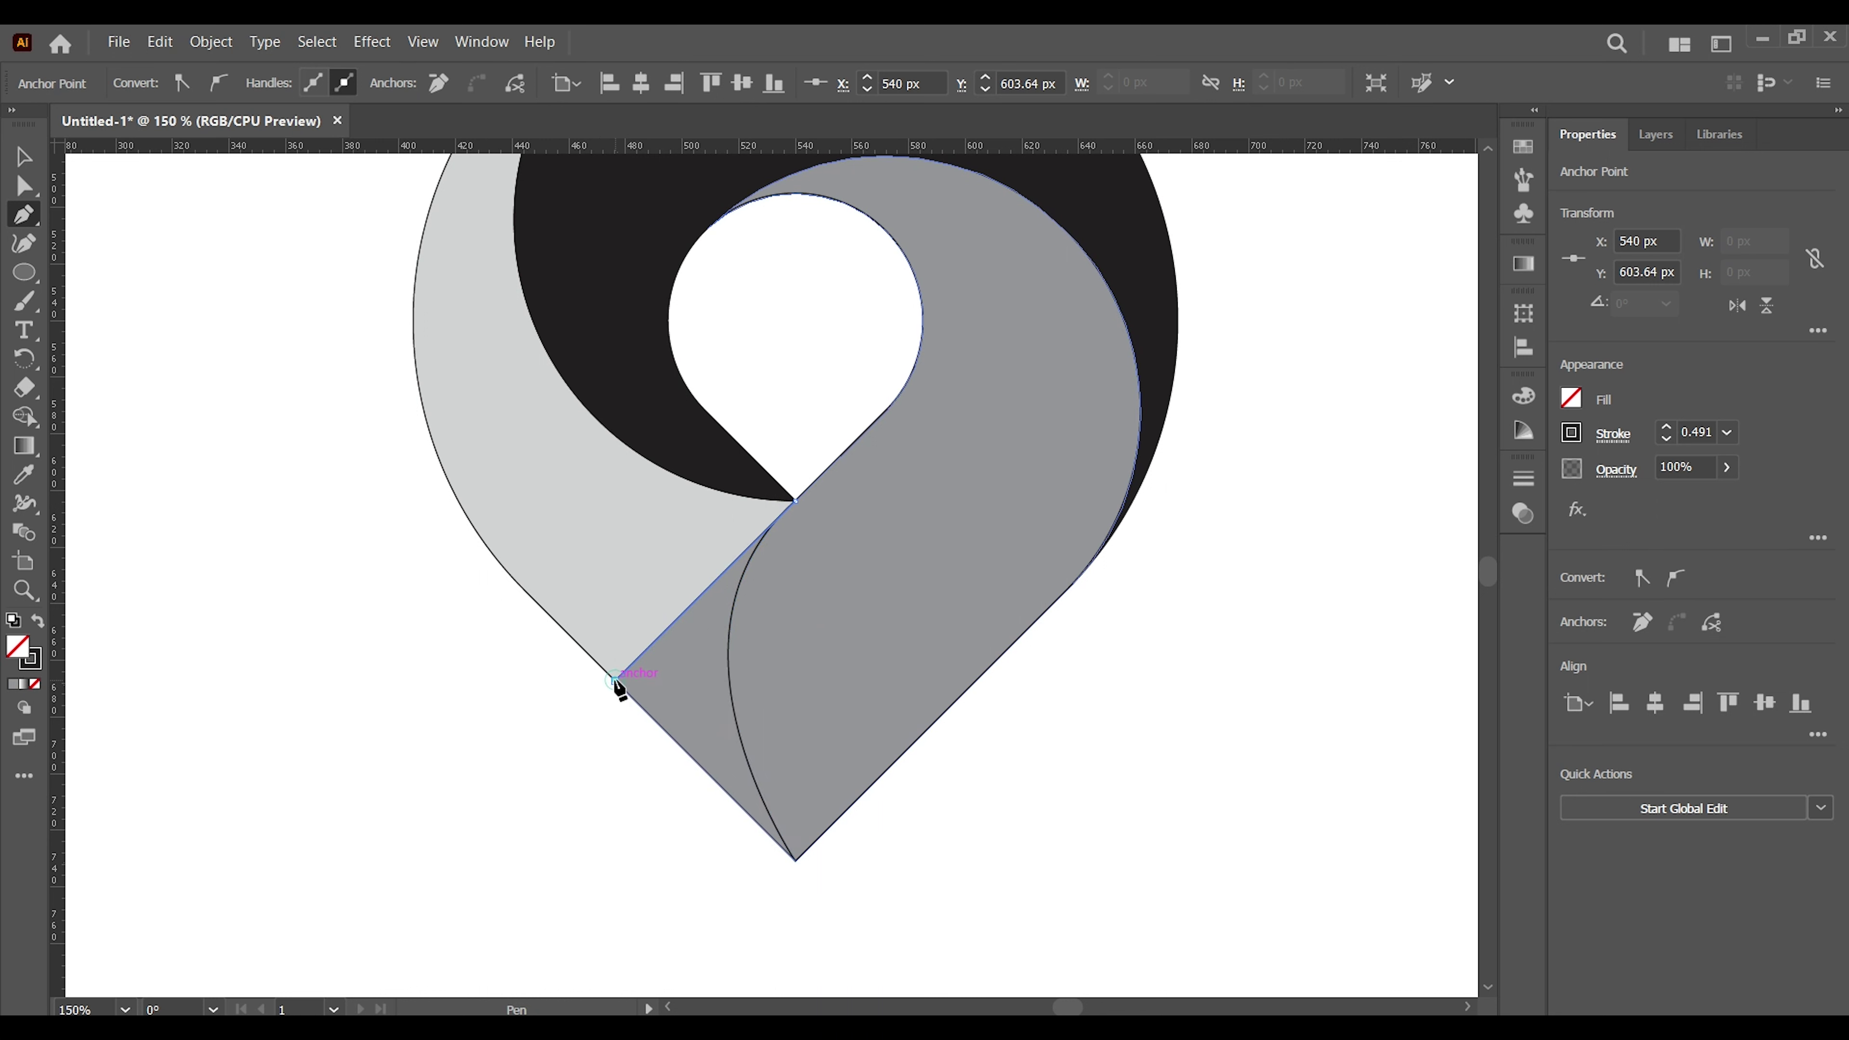
pyautogui.click(615, 681)
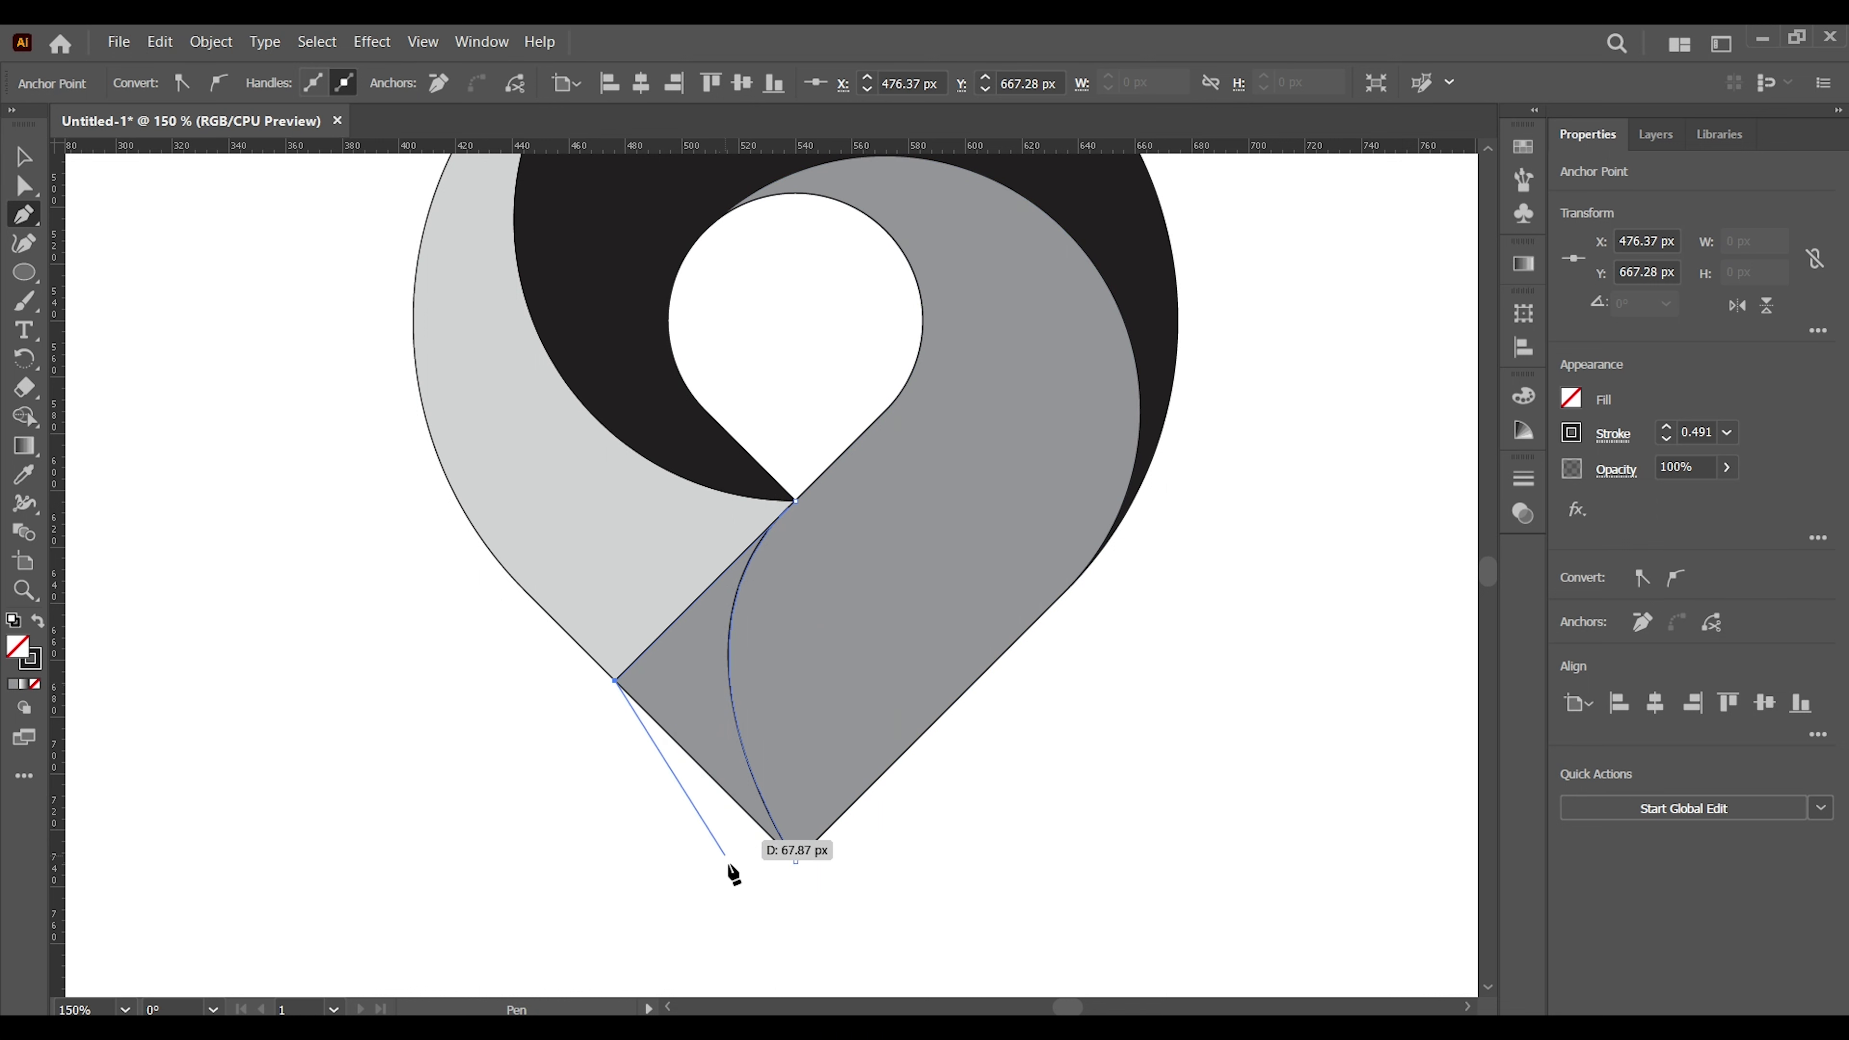
pyautogui.click(795, 860)
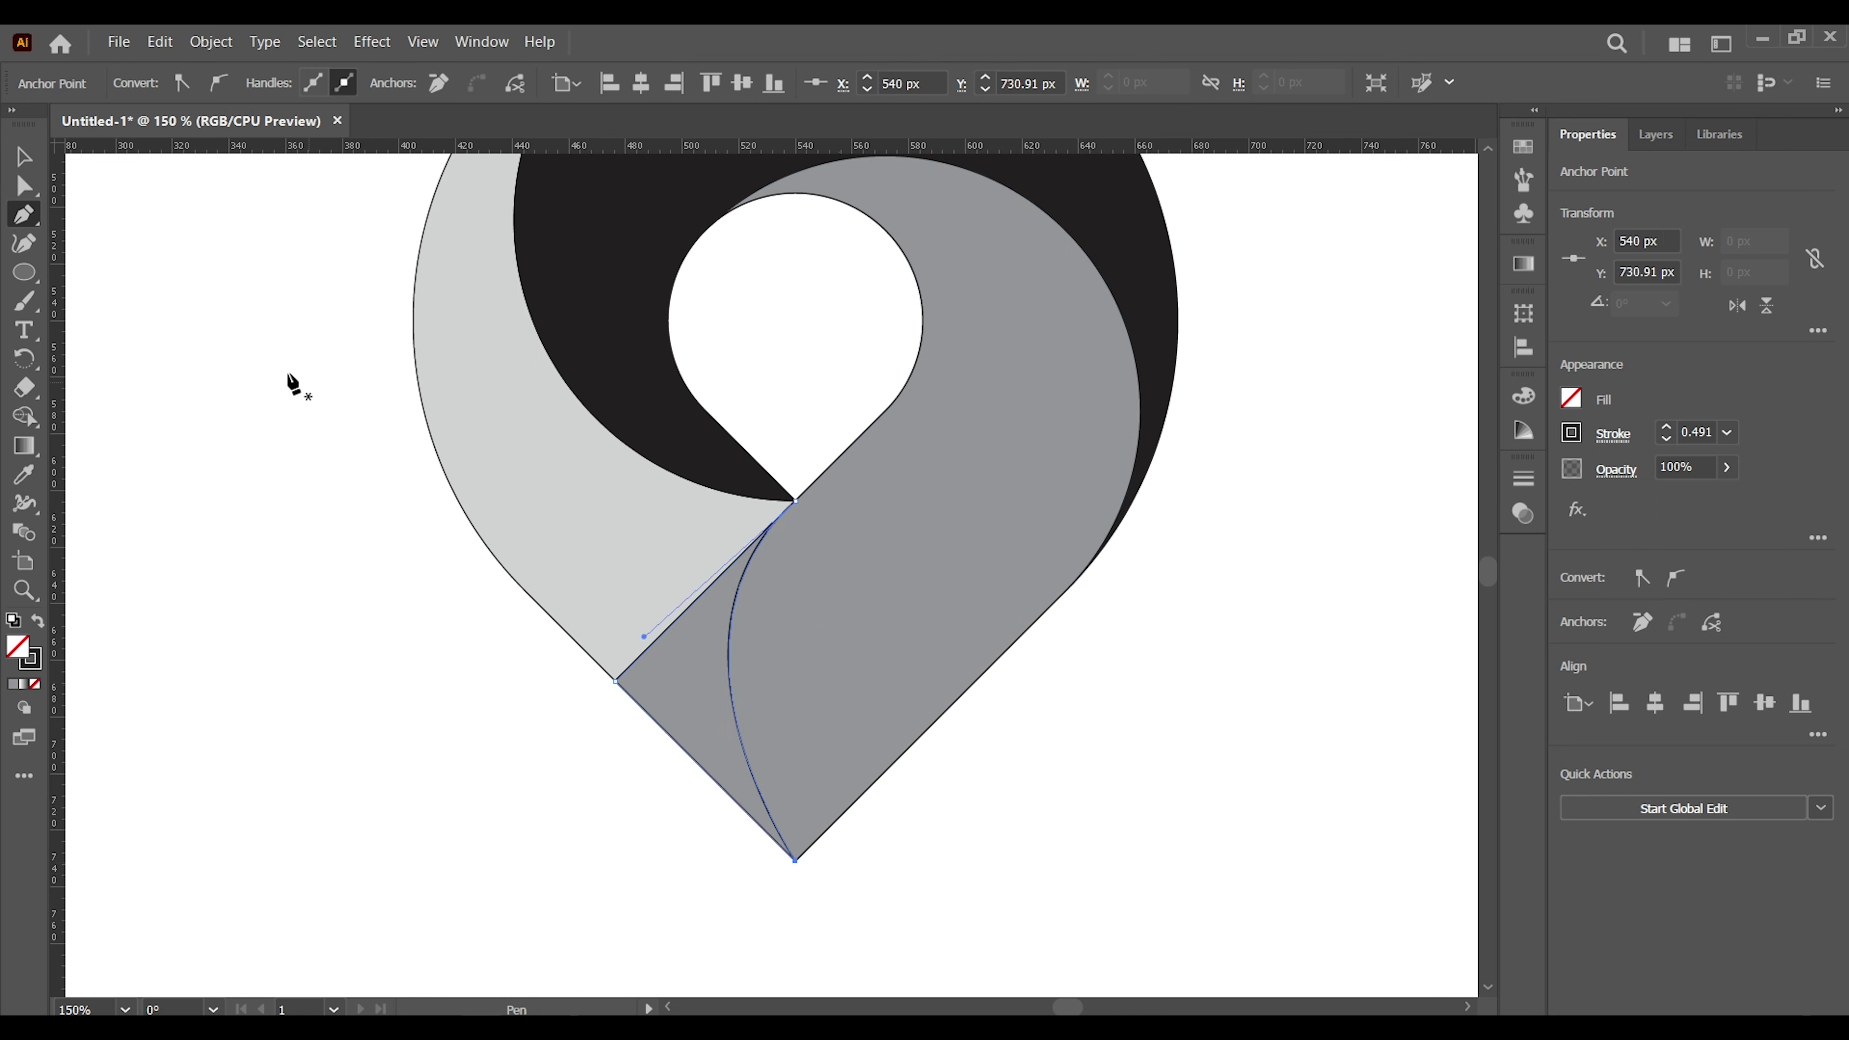
pyautogui.click(22, 157)
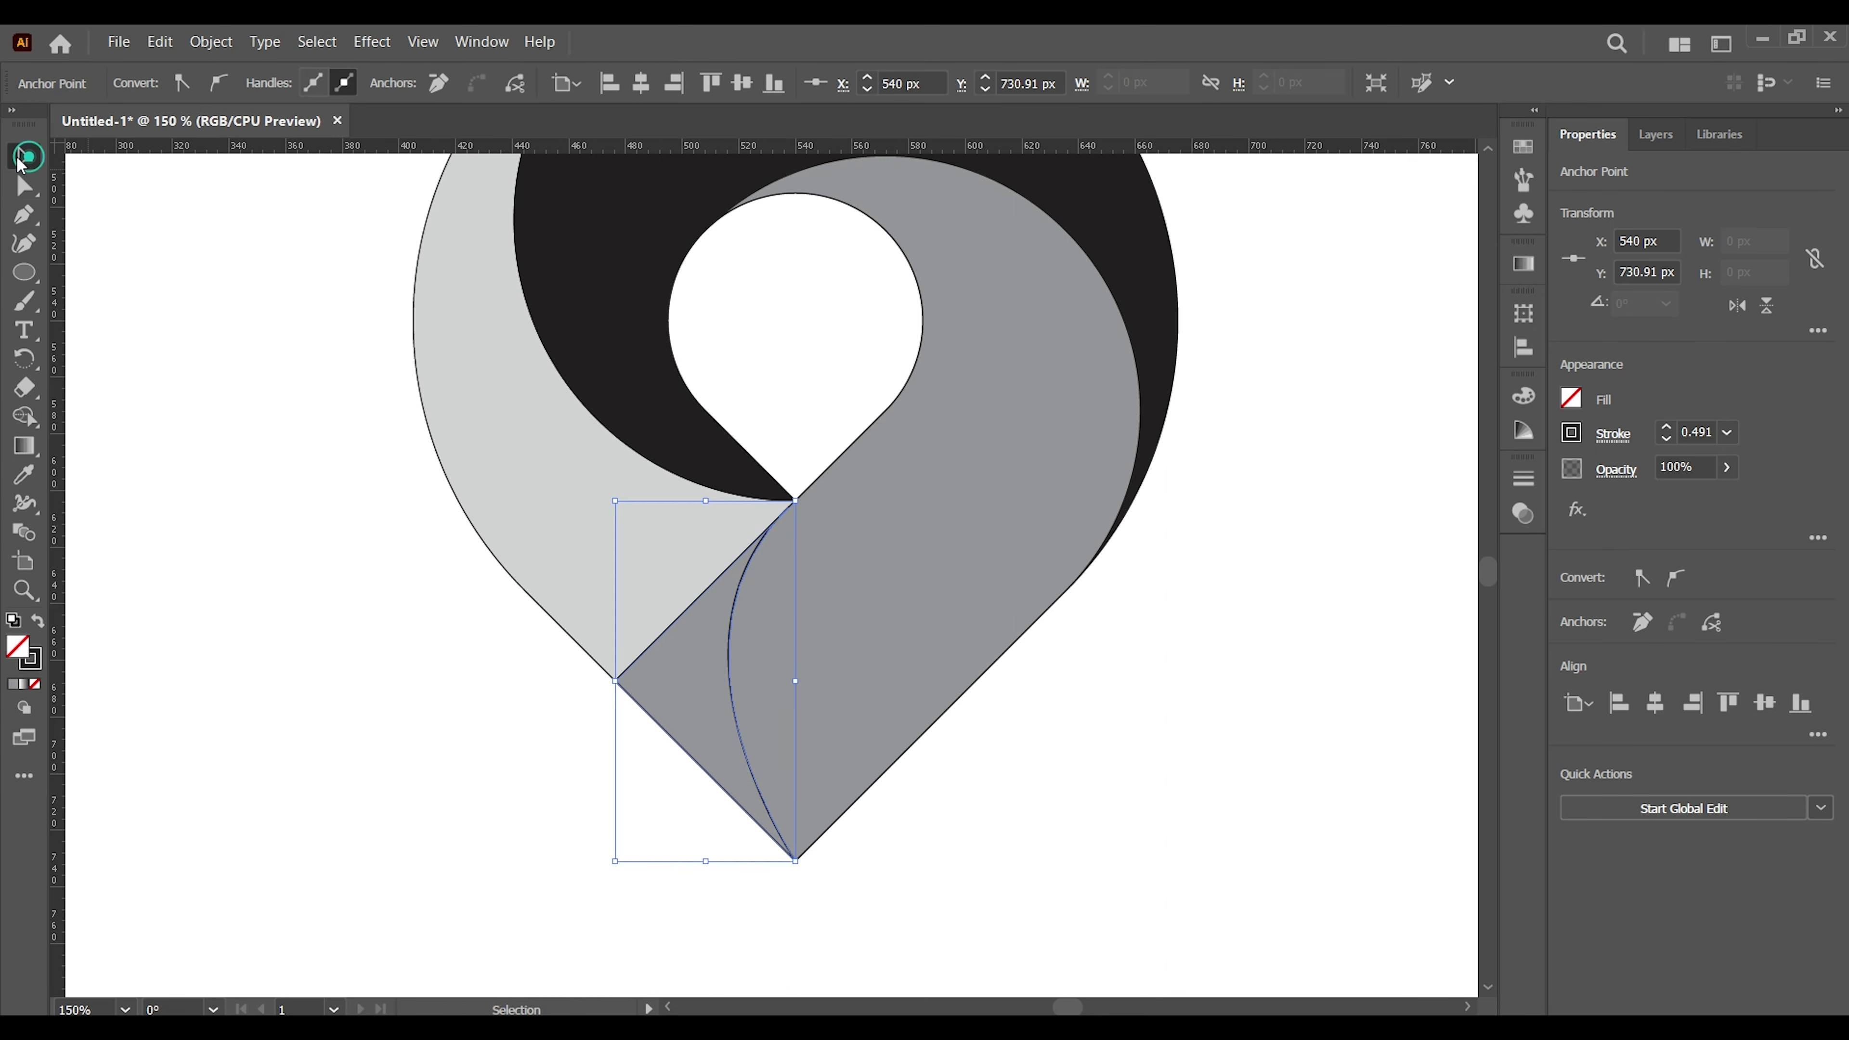
pyautogui.click(474, 776)
pyautogui.press('a')
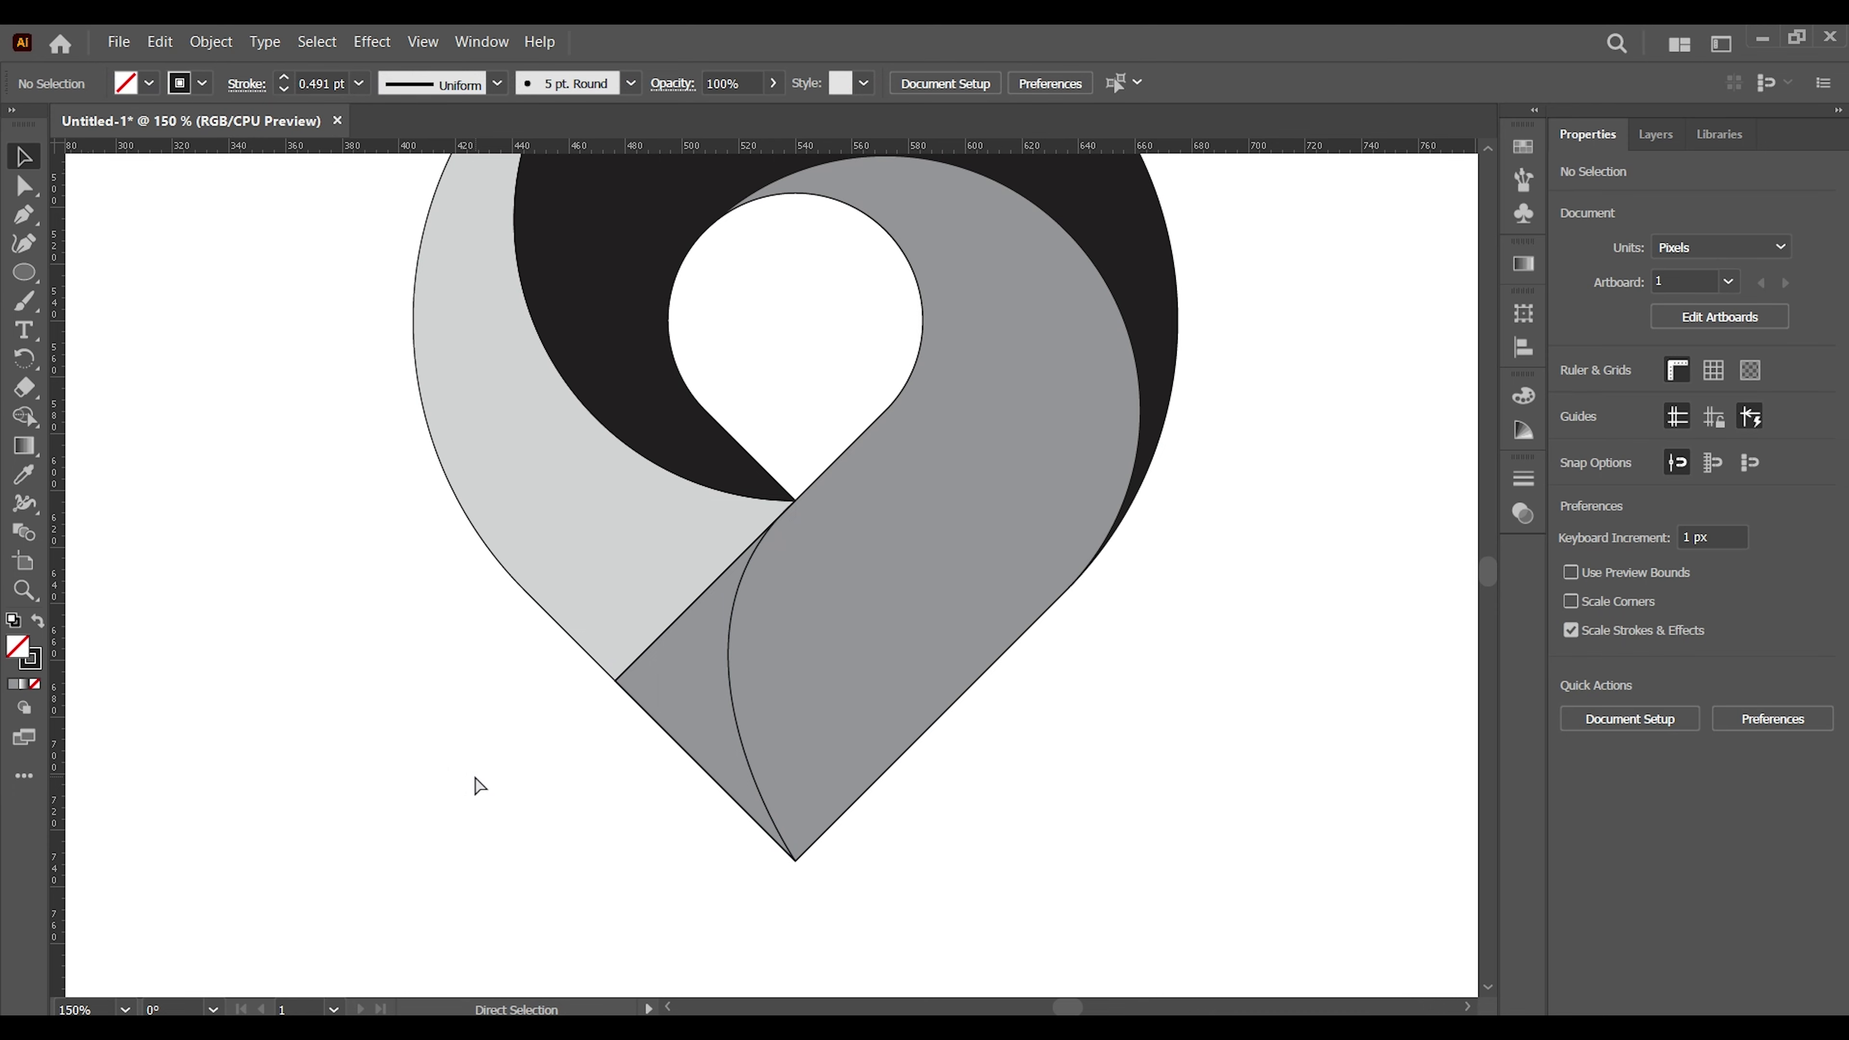
pyautogui.hotkey('ctrl', '1')
pyautogui.hotkey('ctrl', '-')
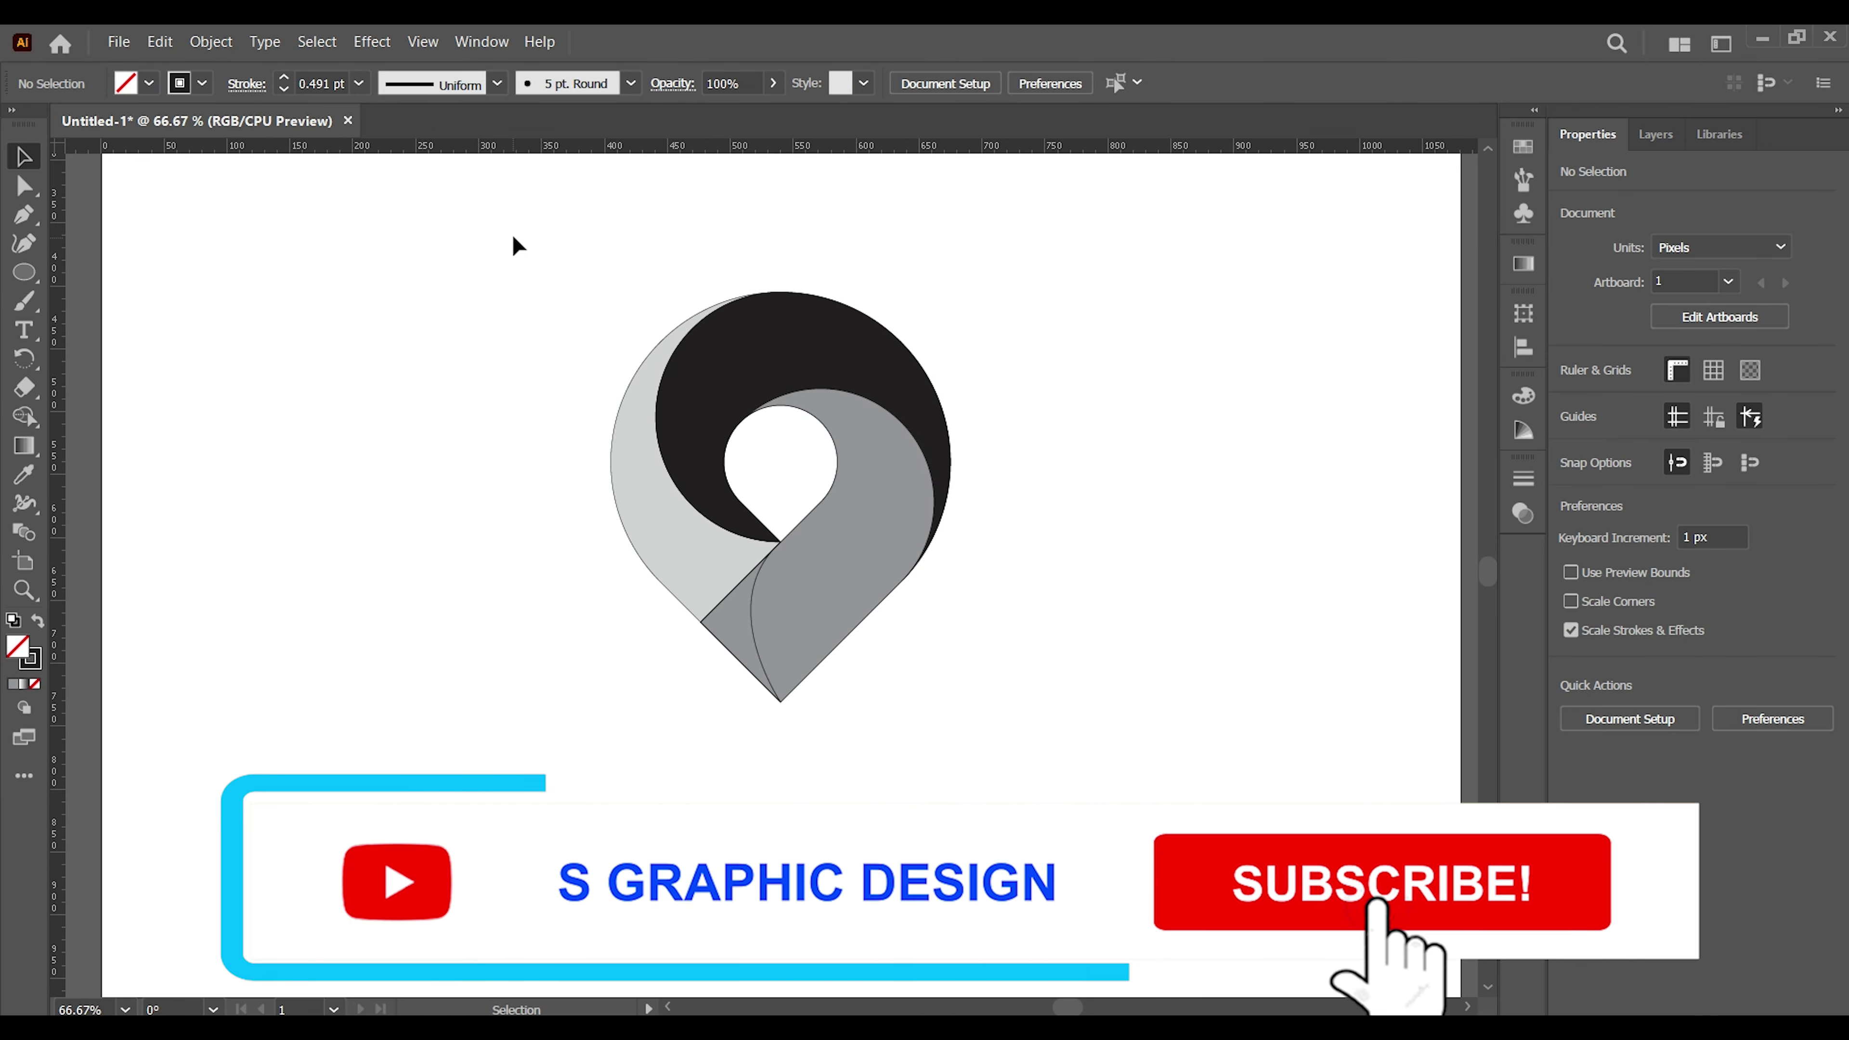
# Select the whole logo and Shape Builder the right lower region into one 60% grey shape.
pyautogui.moveTo(511, 234); pyautogui.dragTo(1004, 736)
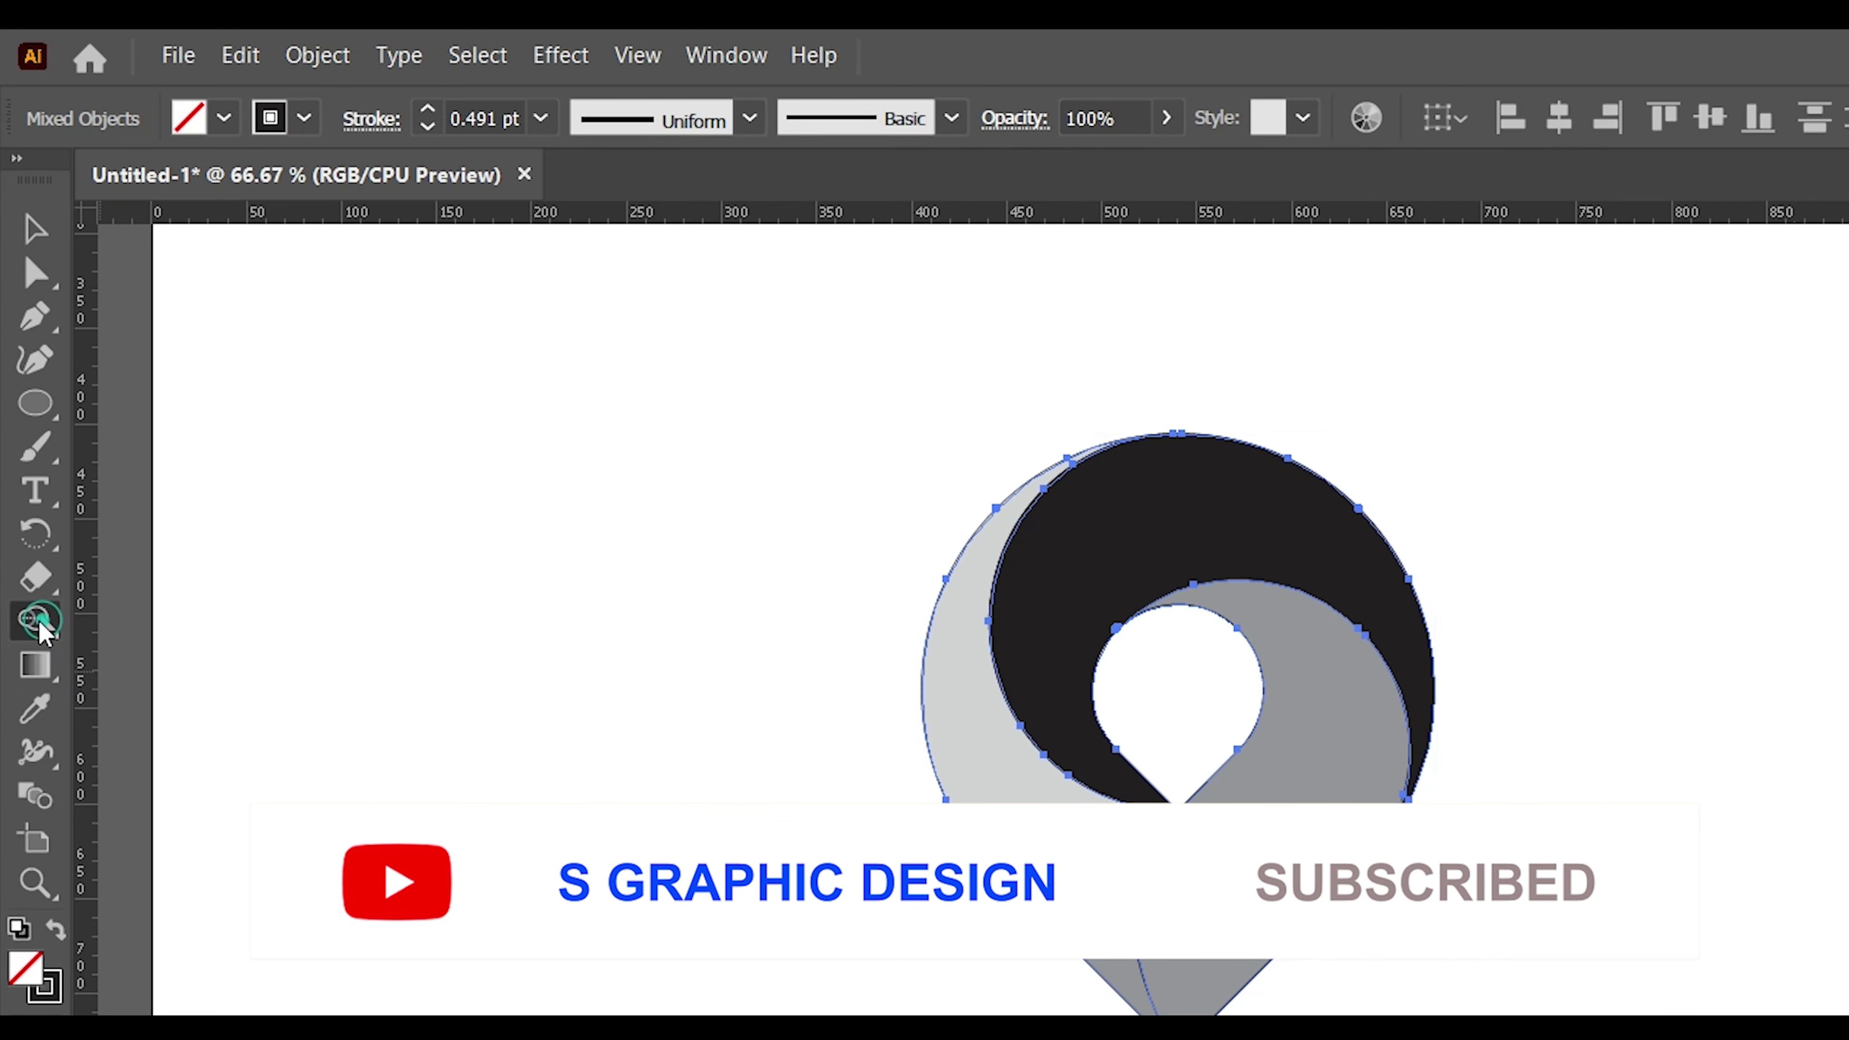
pyautogui.click(24, 416)
pyautogui.click(159, 413)
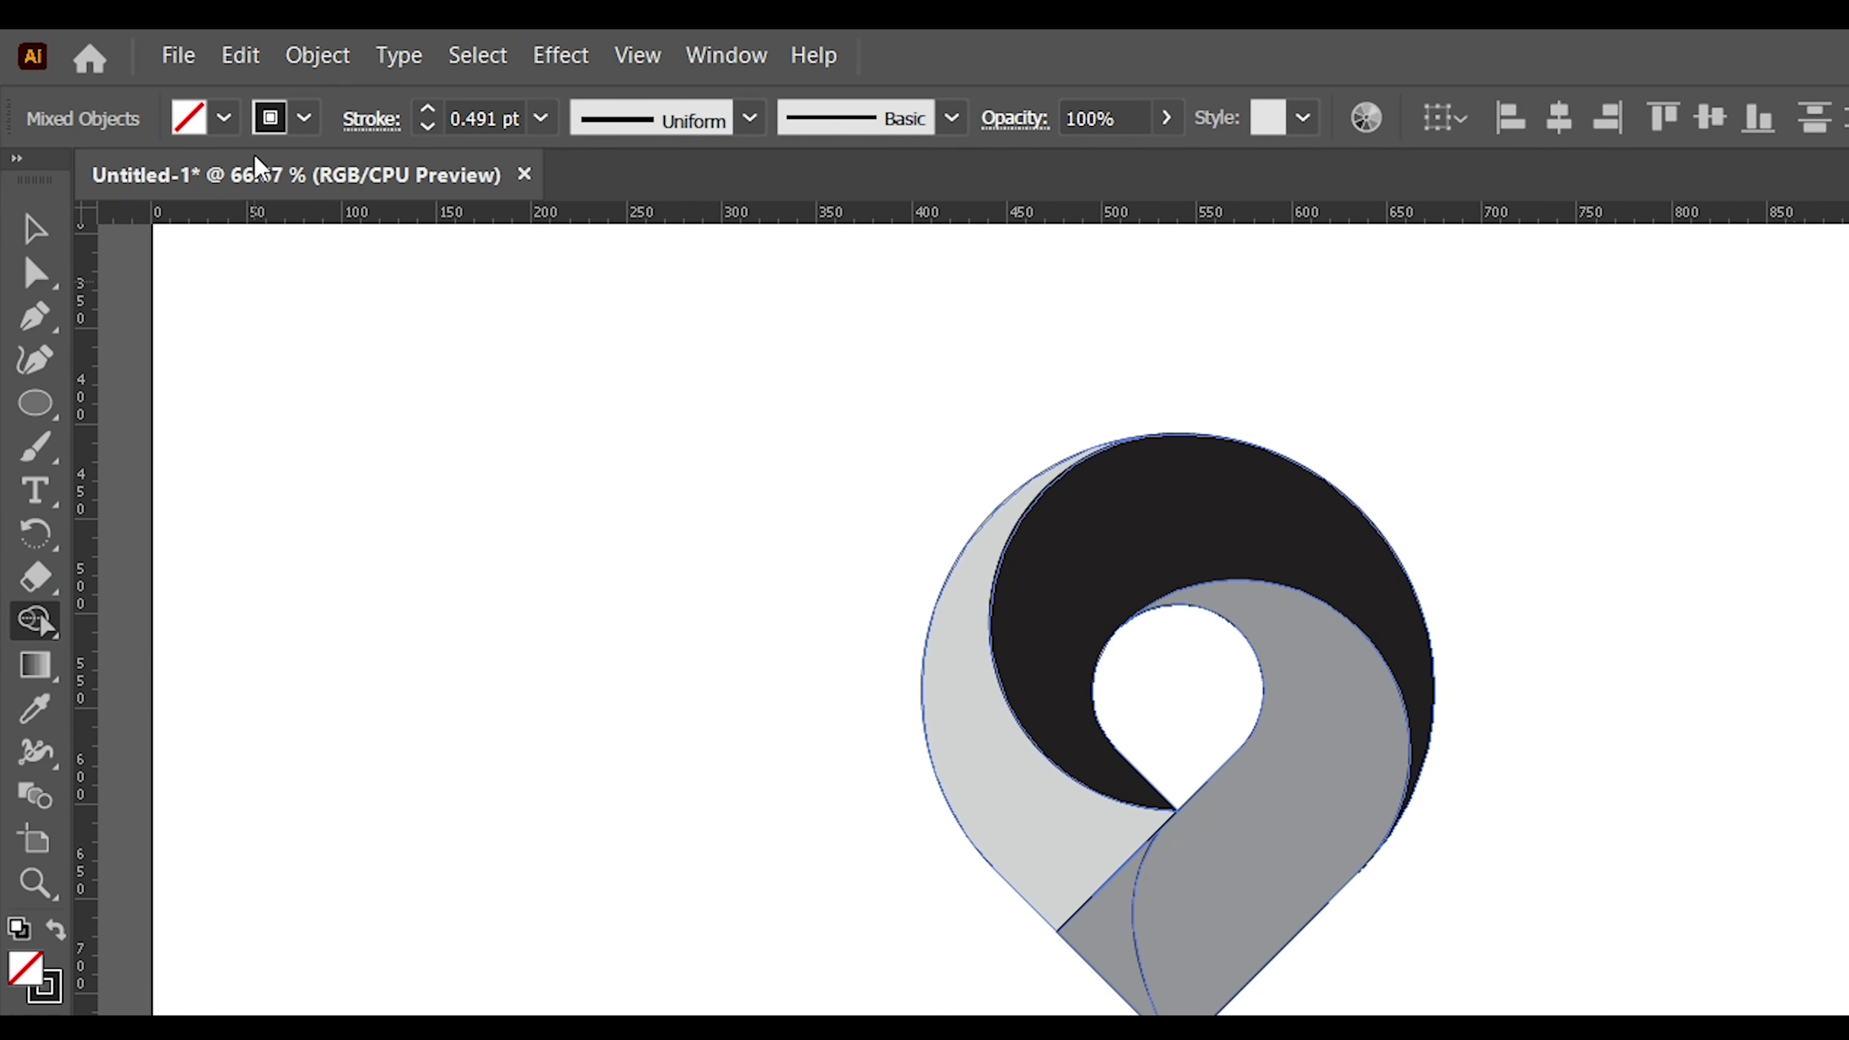
pyautogui.click(224, 117)
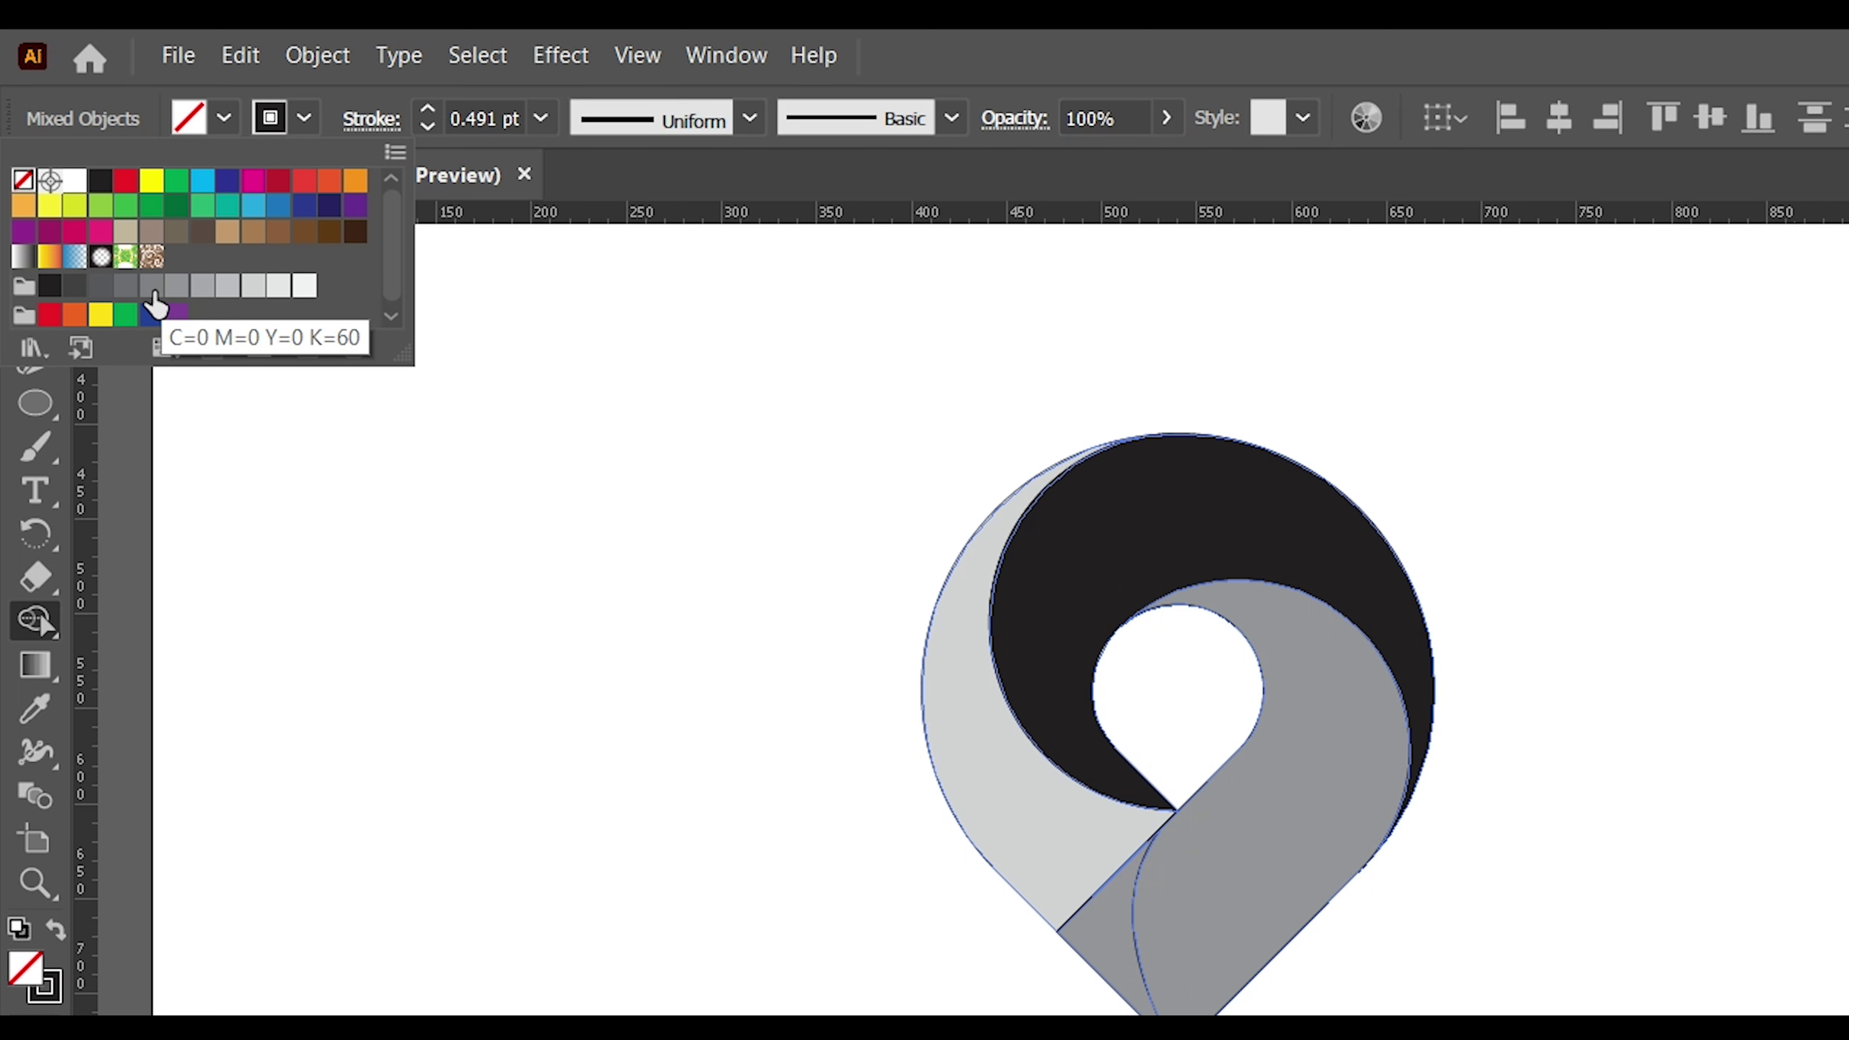
pyautogui.click(154, 306)
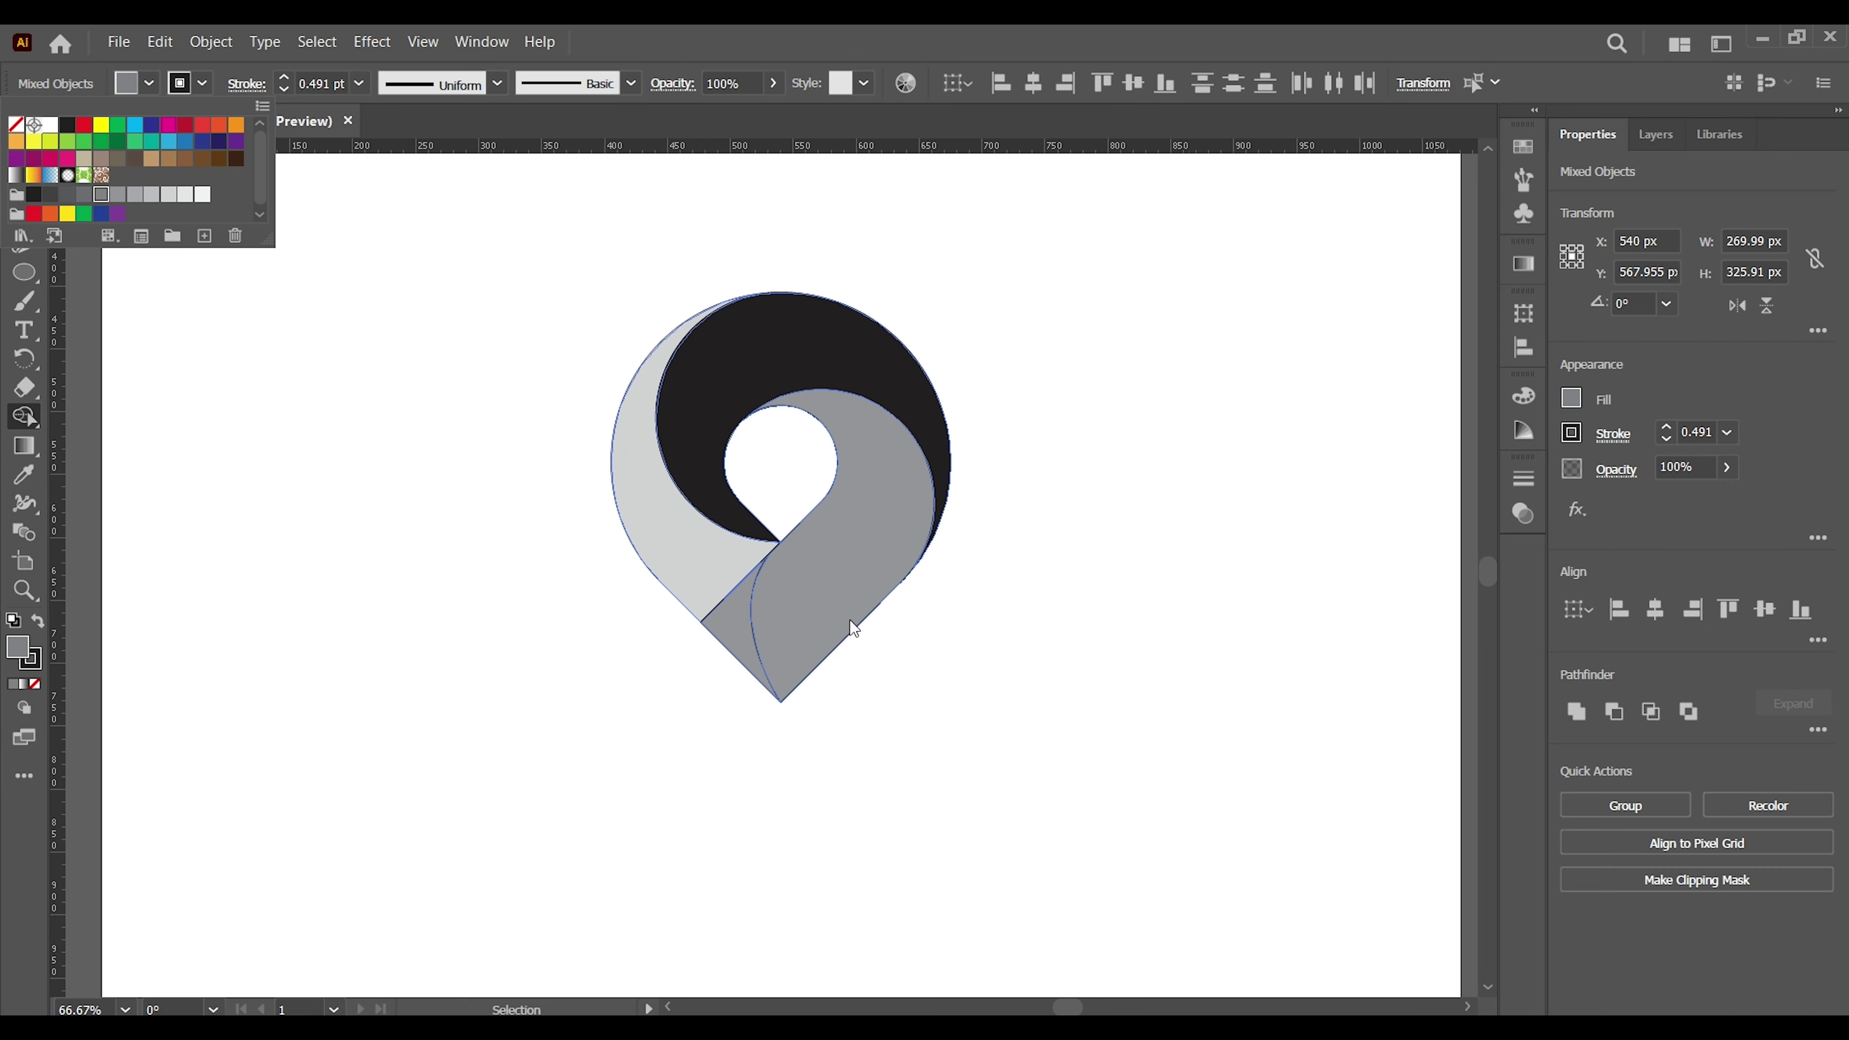
pyautogui.click(853, 628)
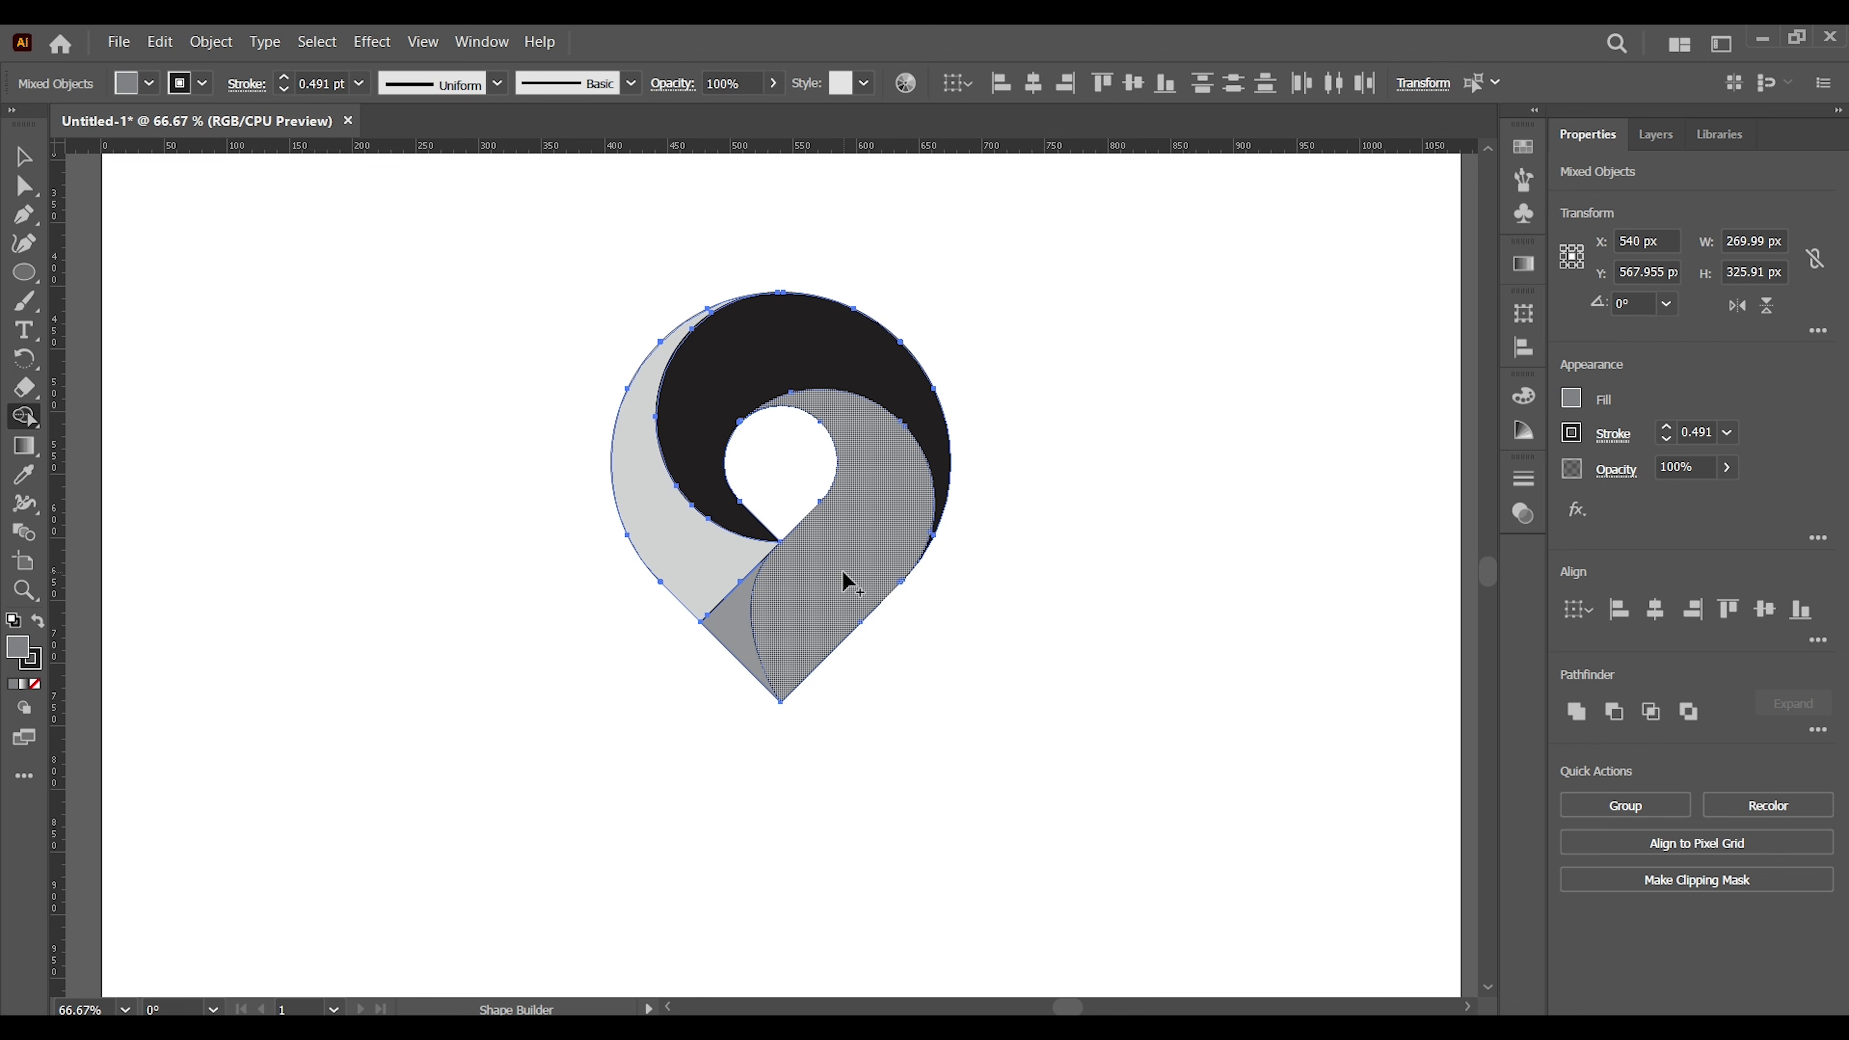
pyautogui.click(811, 611)
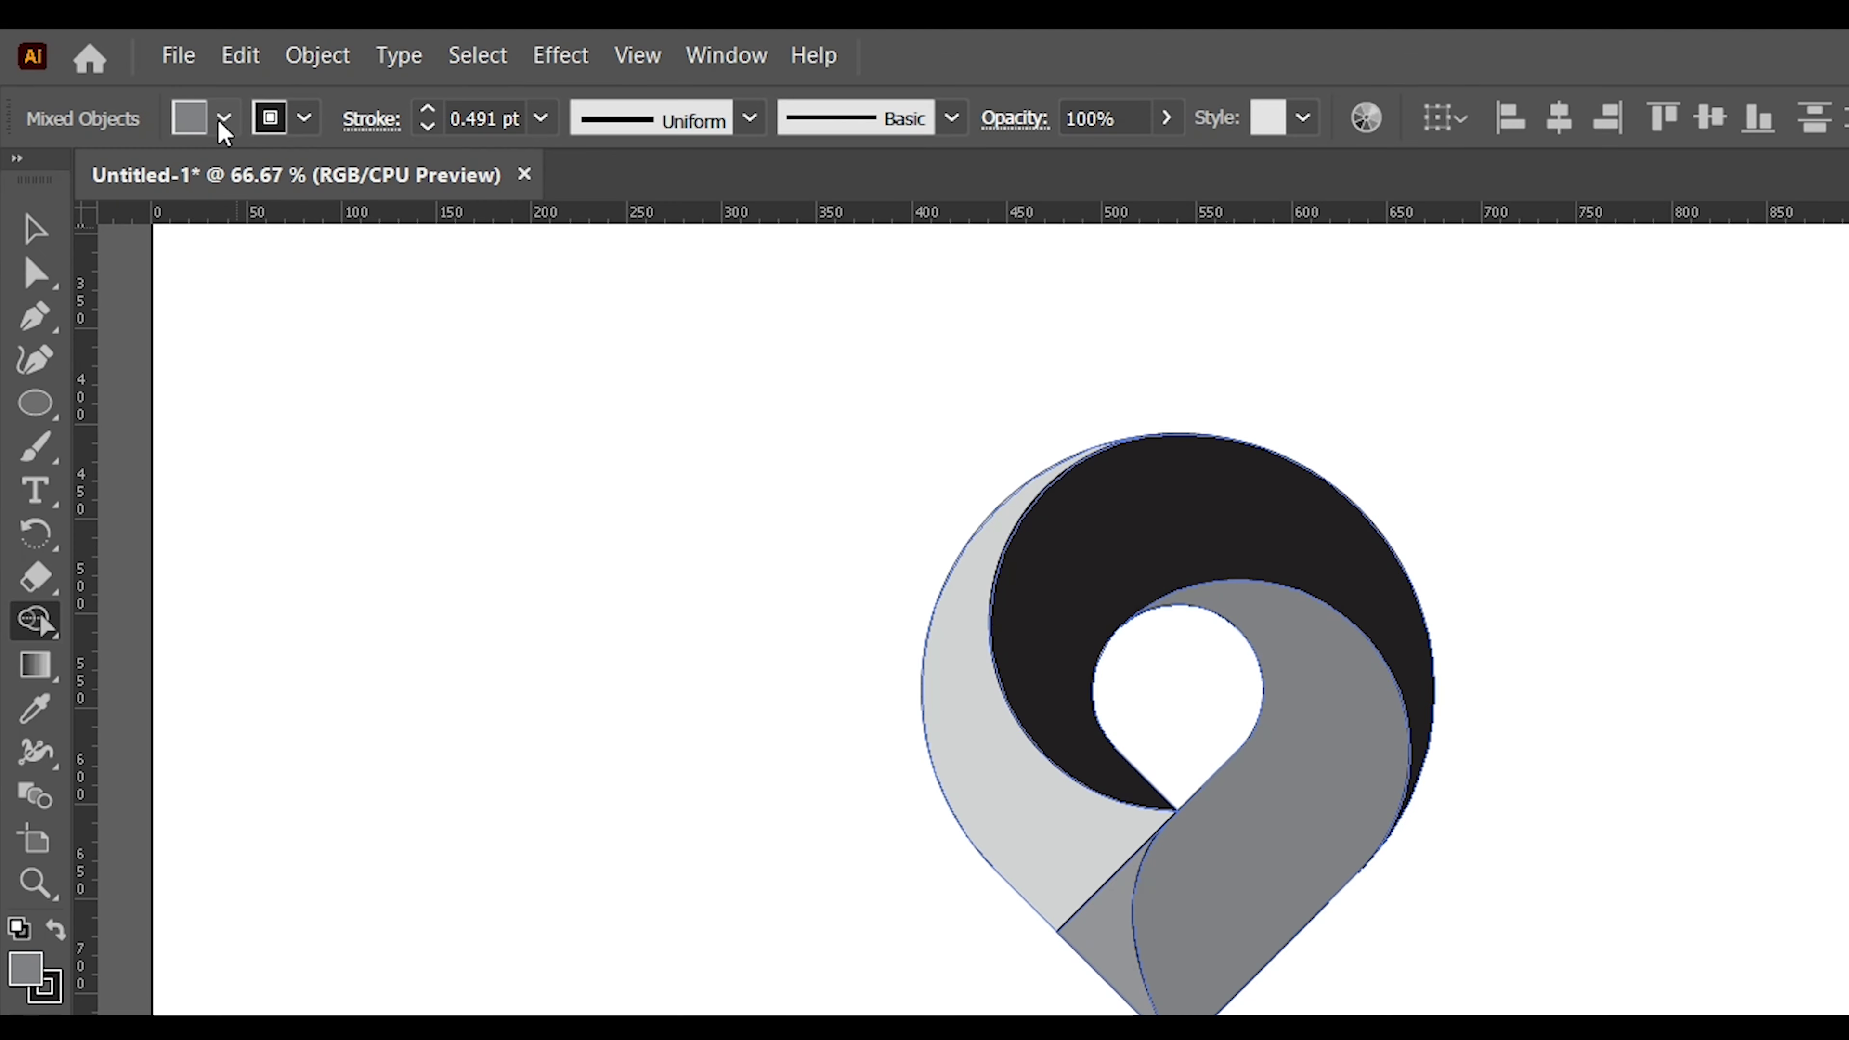
# Merge the left piece with the bottom triangle into one lighter grey shape.
pyautogui.click(149, 82)
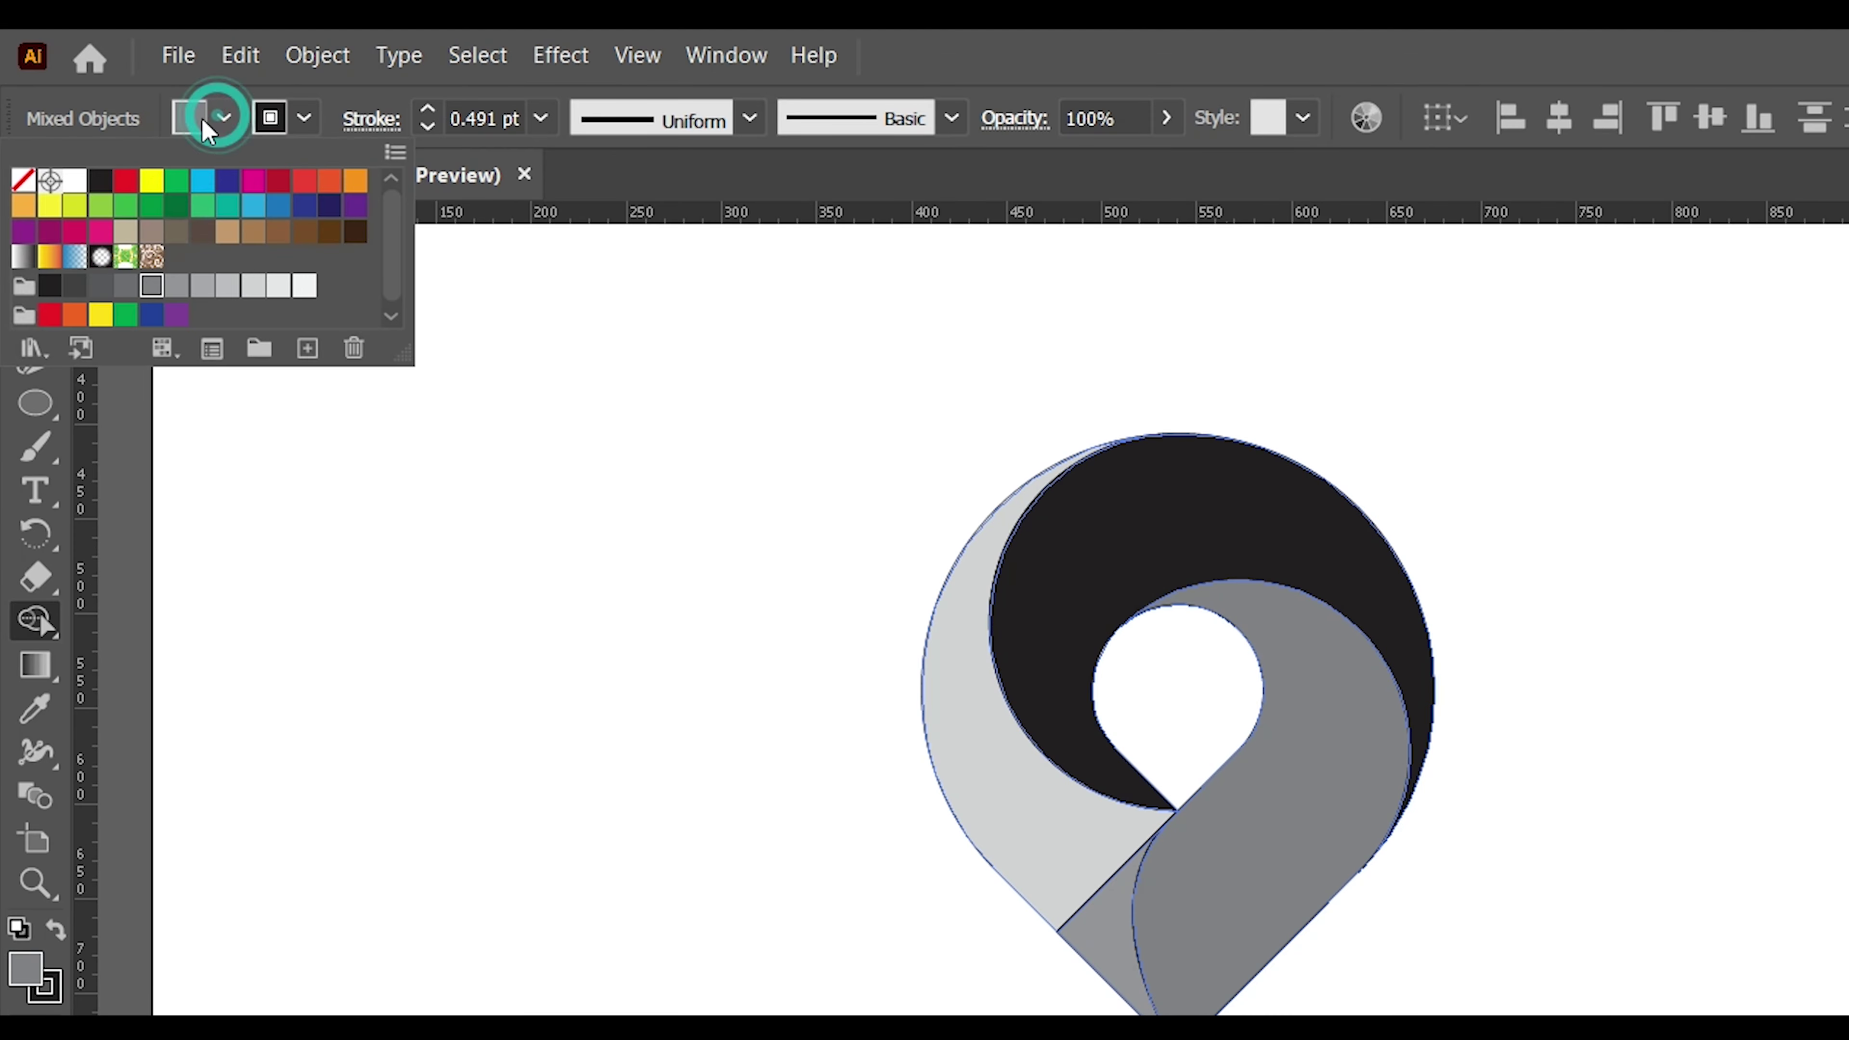
pyautogui.click(223, 287)
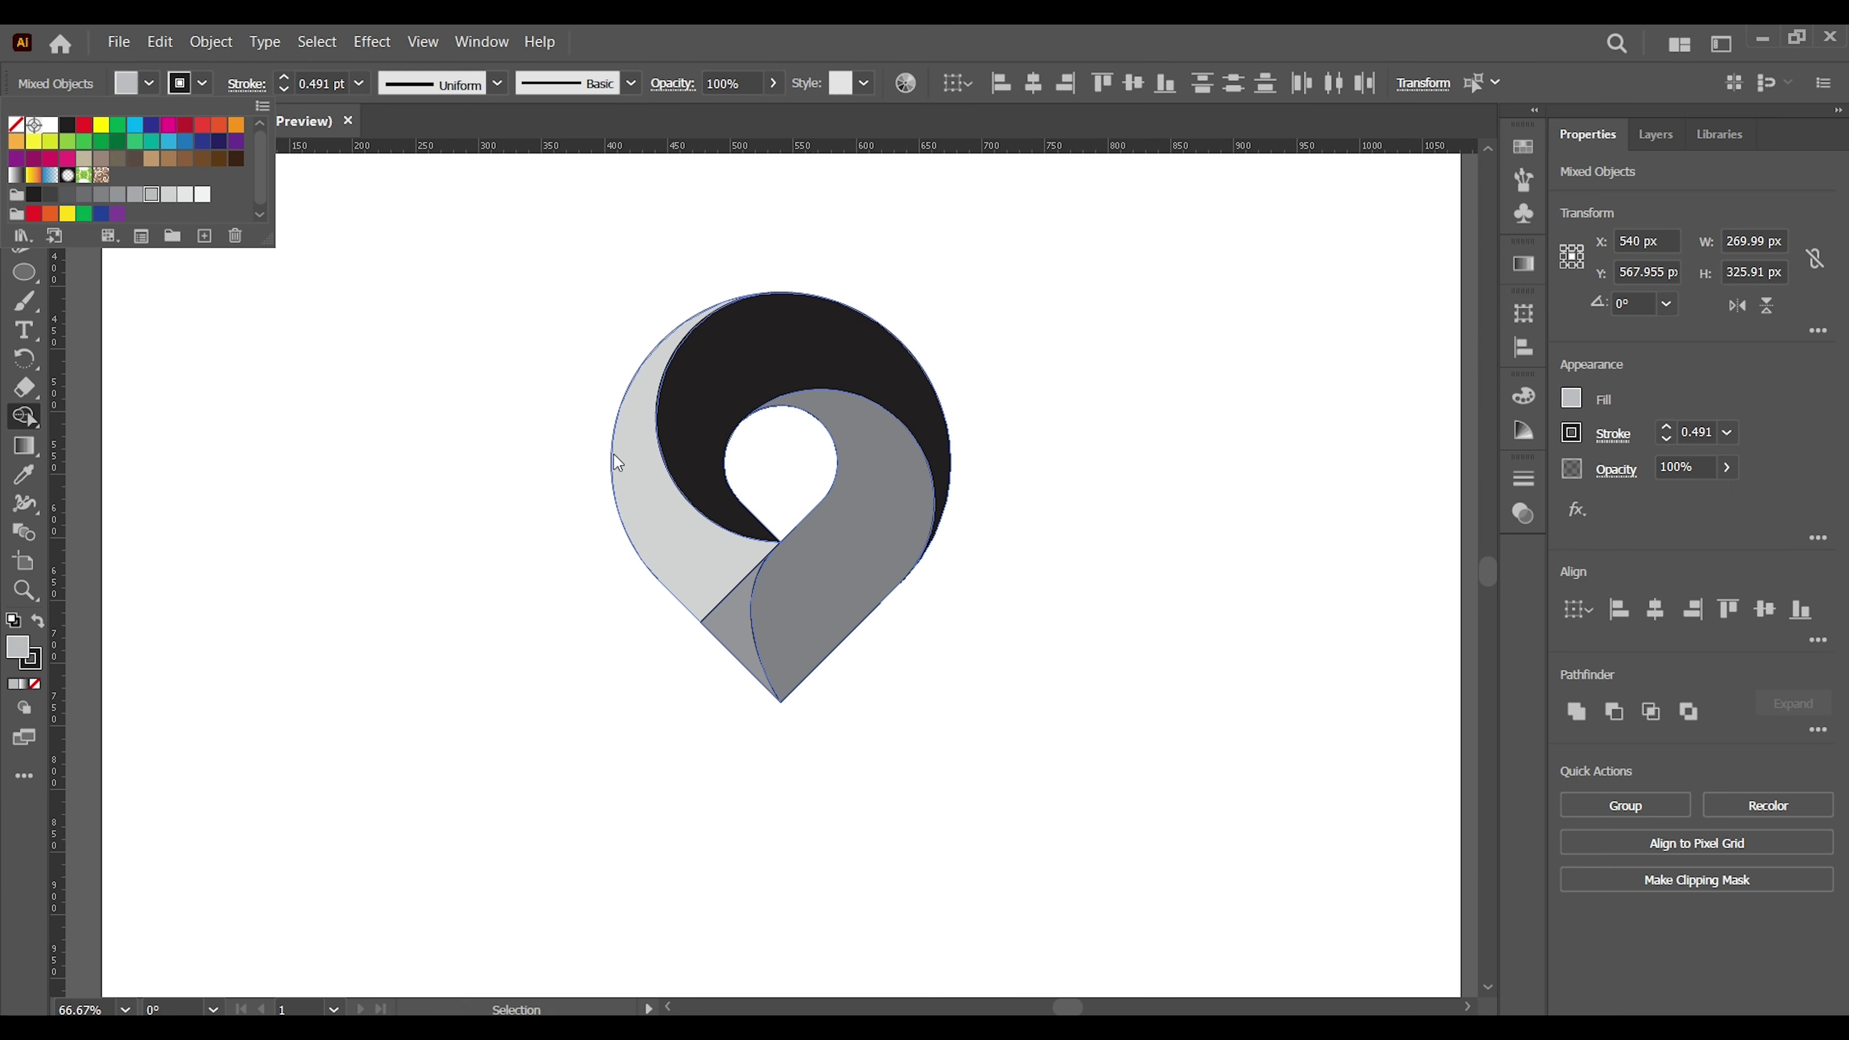
pyautogui.click(699, 555)
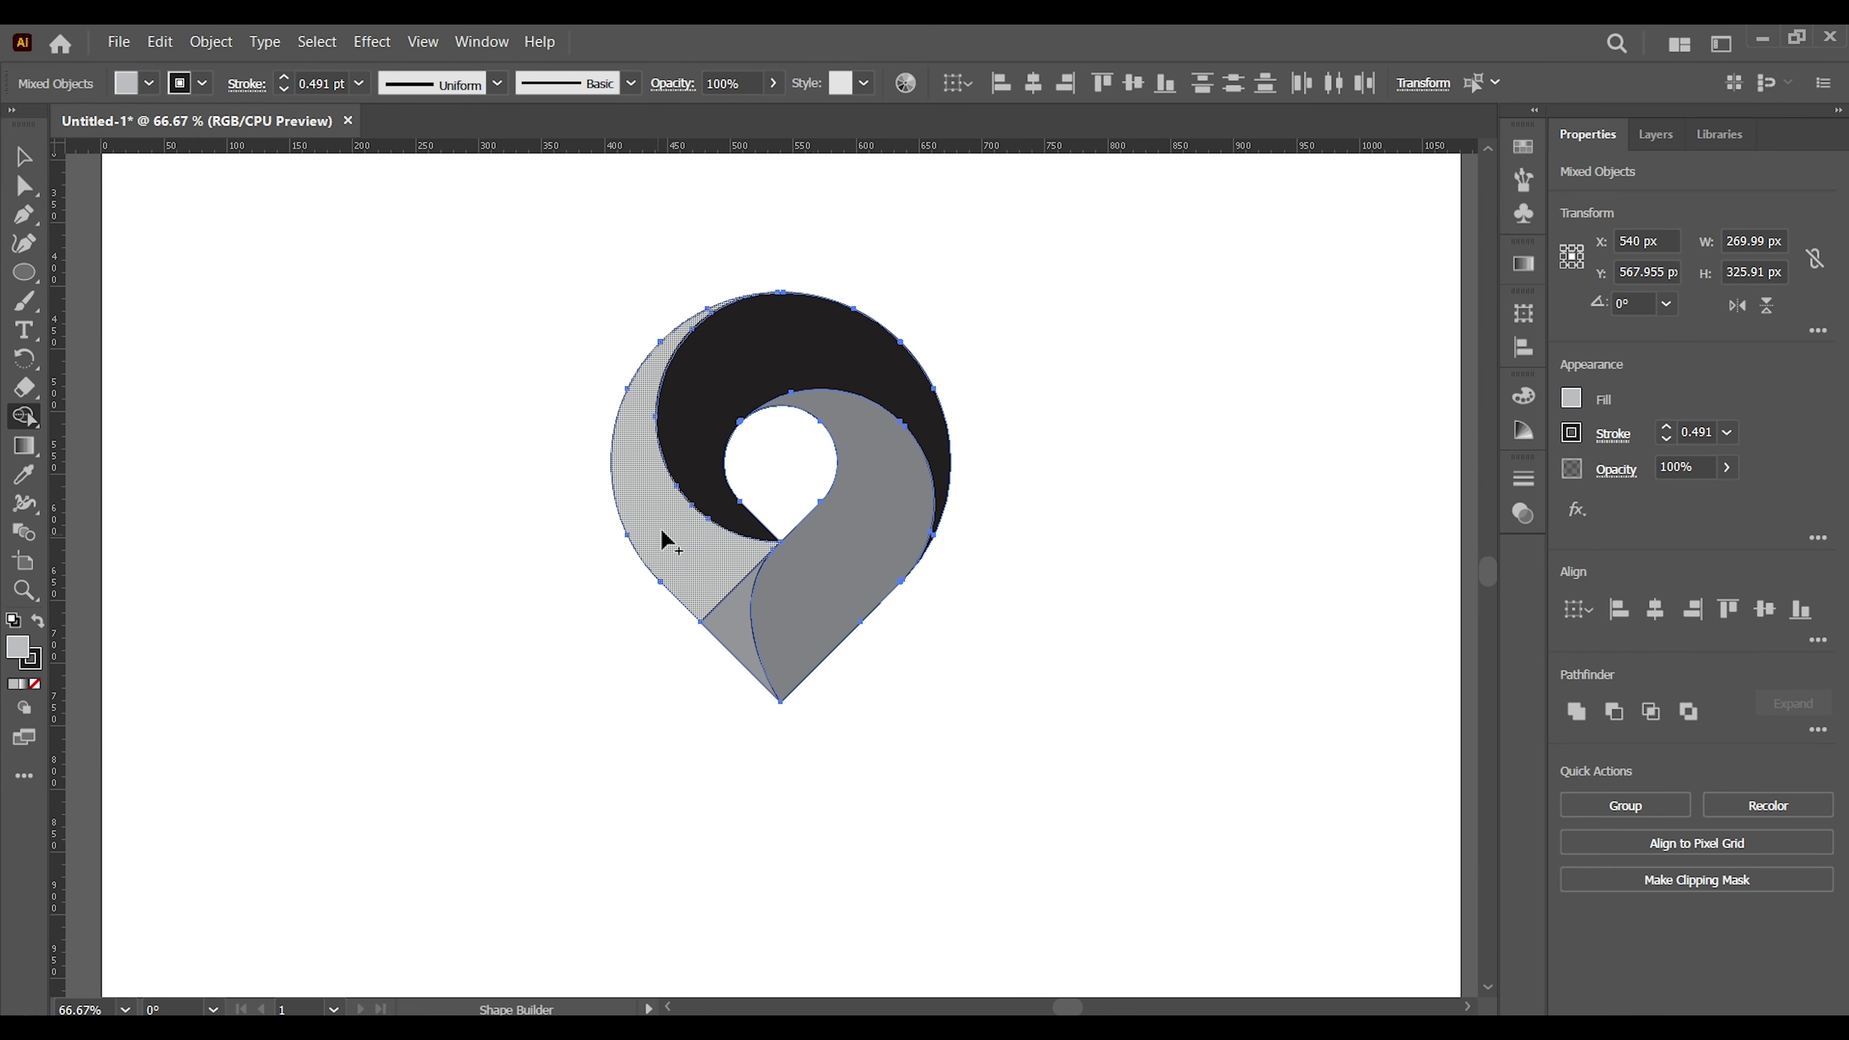
pyautogui.moveTo(662, 532); pyautogui.dragTo(733, 608)
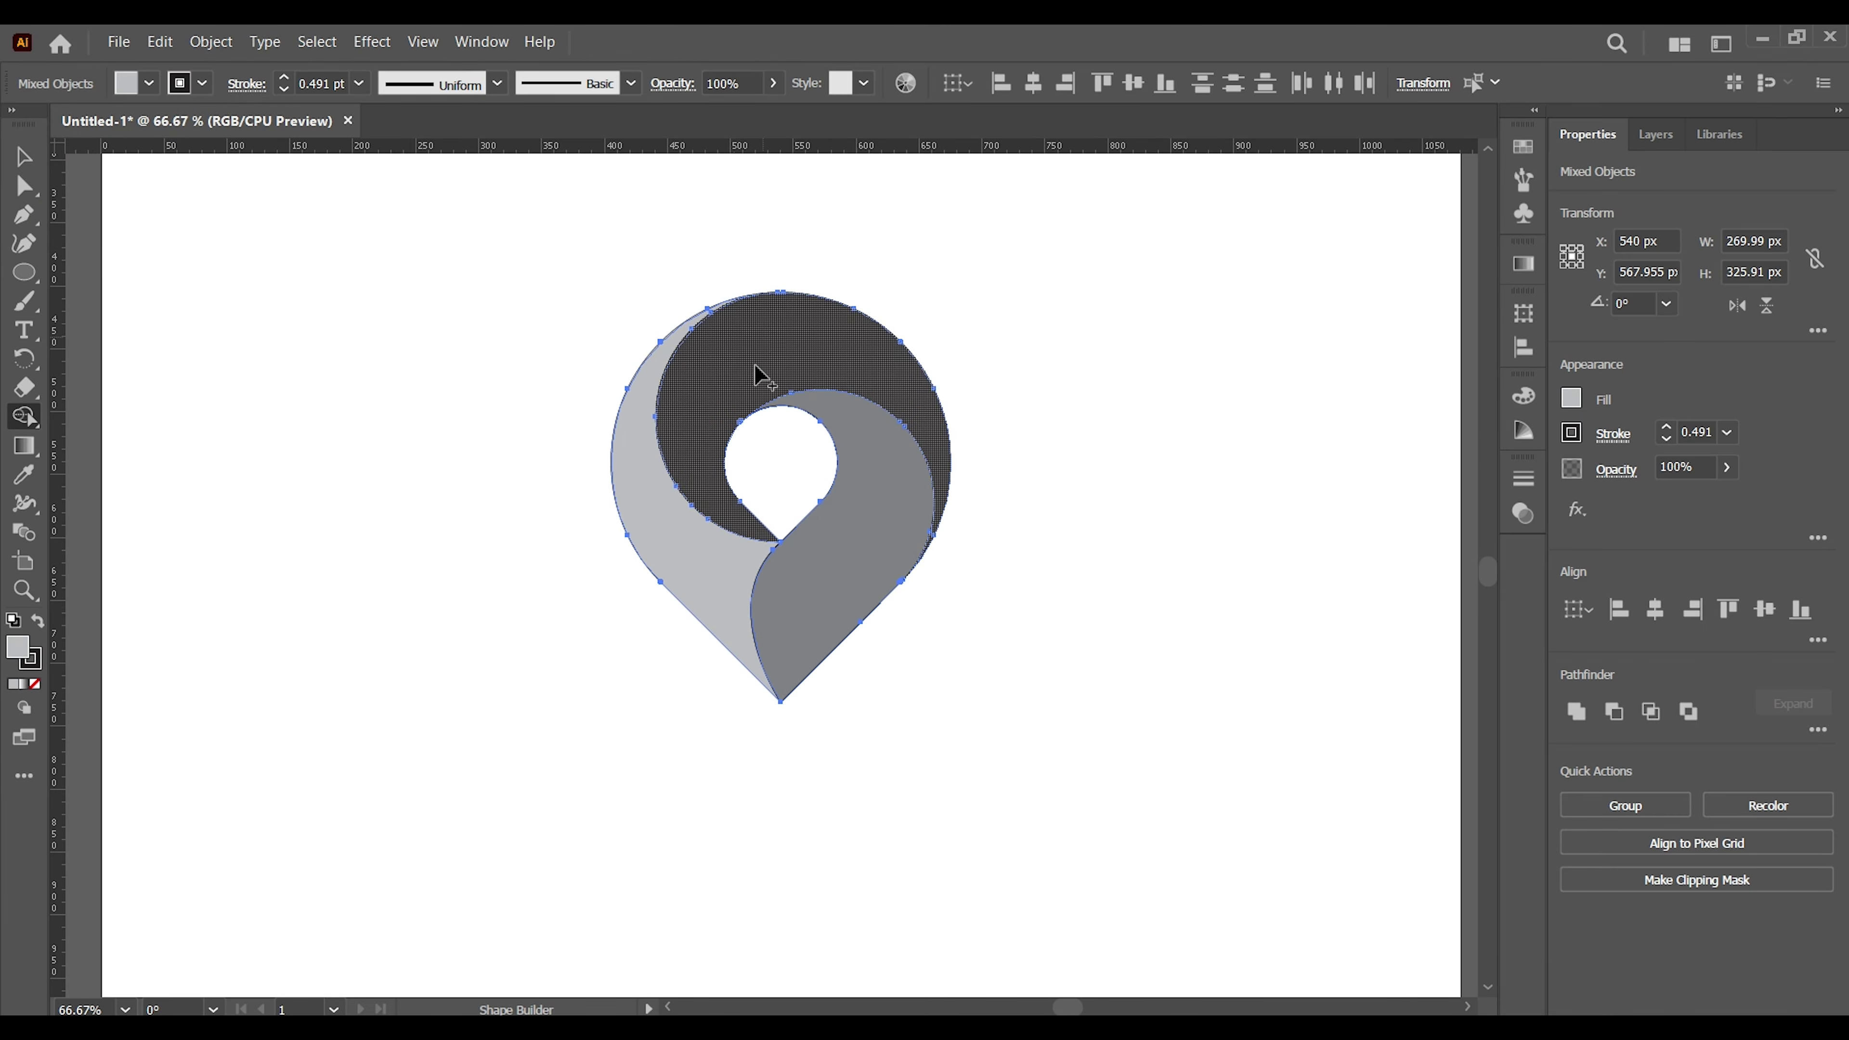
# Select every logo piece and remove all their strokes.
pyautogui.press('v')
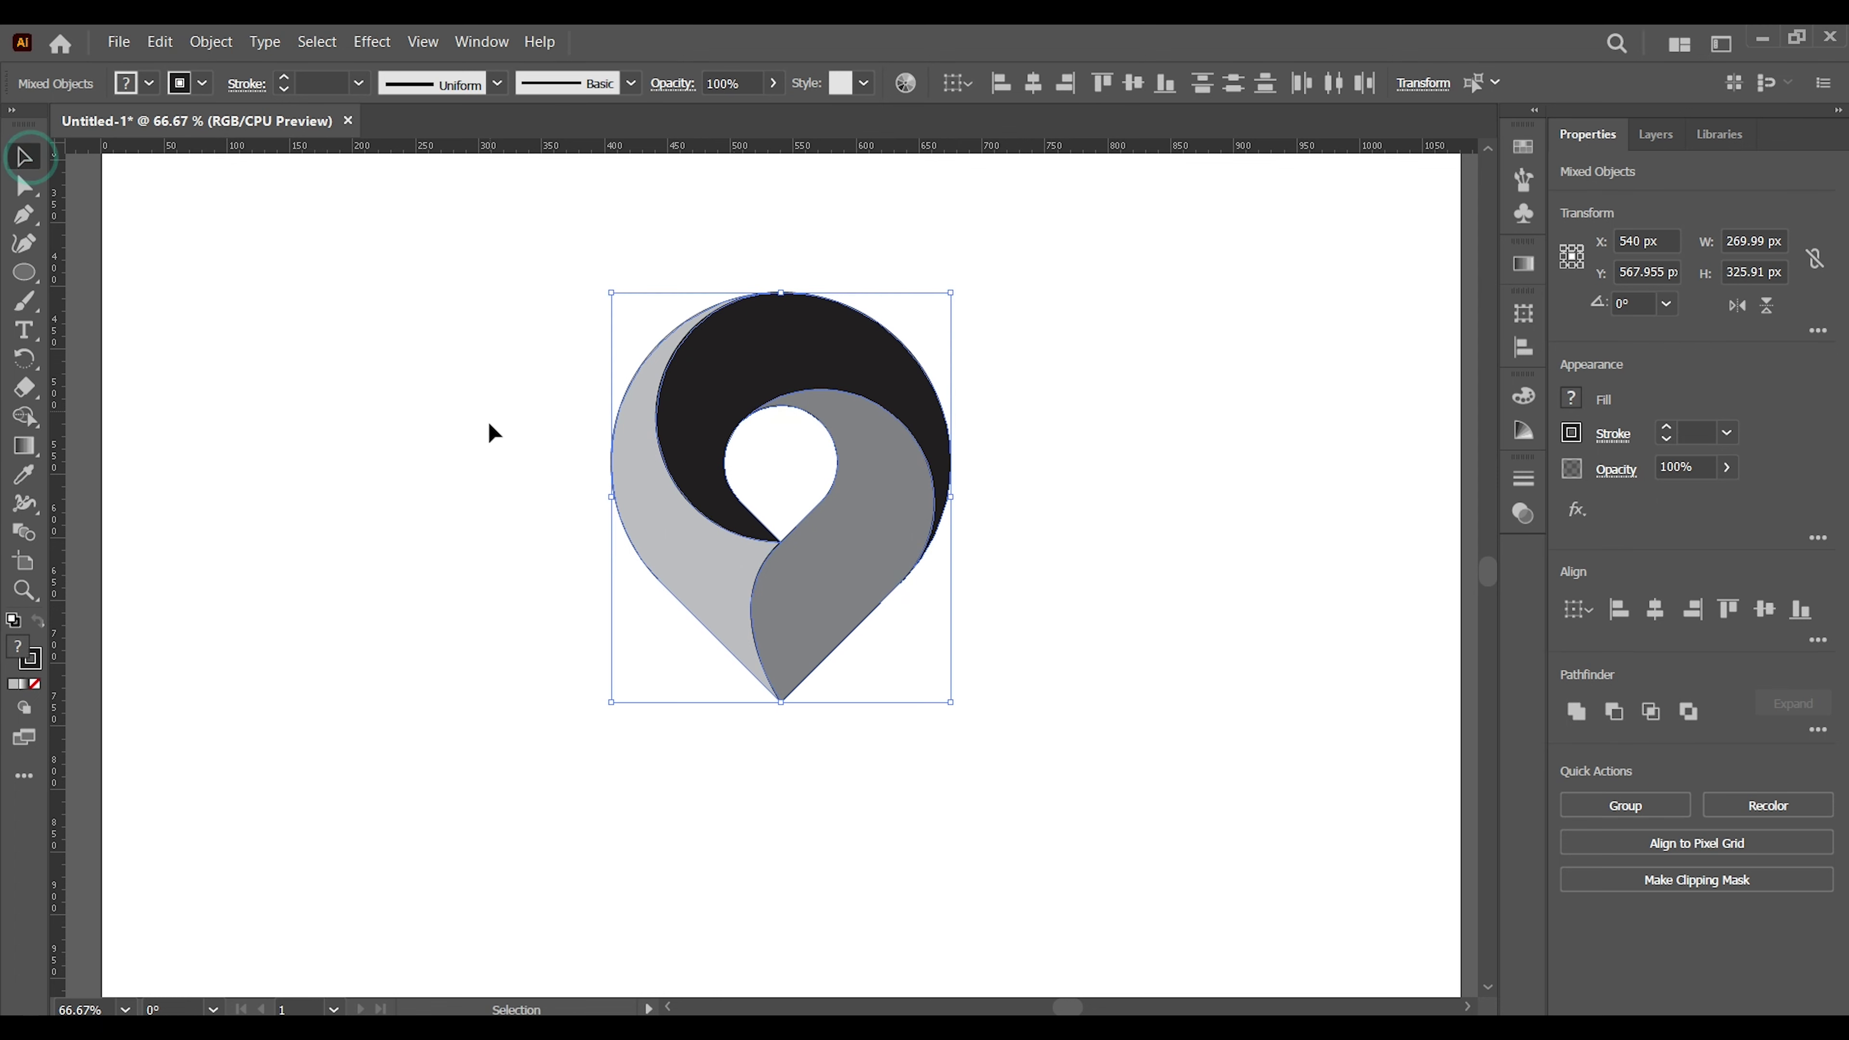
pyautogui.click(480, 432)
pyautogui.moveTo(448, 238); pyautogui.dragTo(1086, 775)
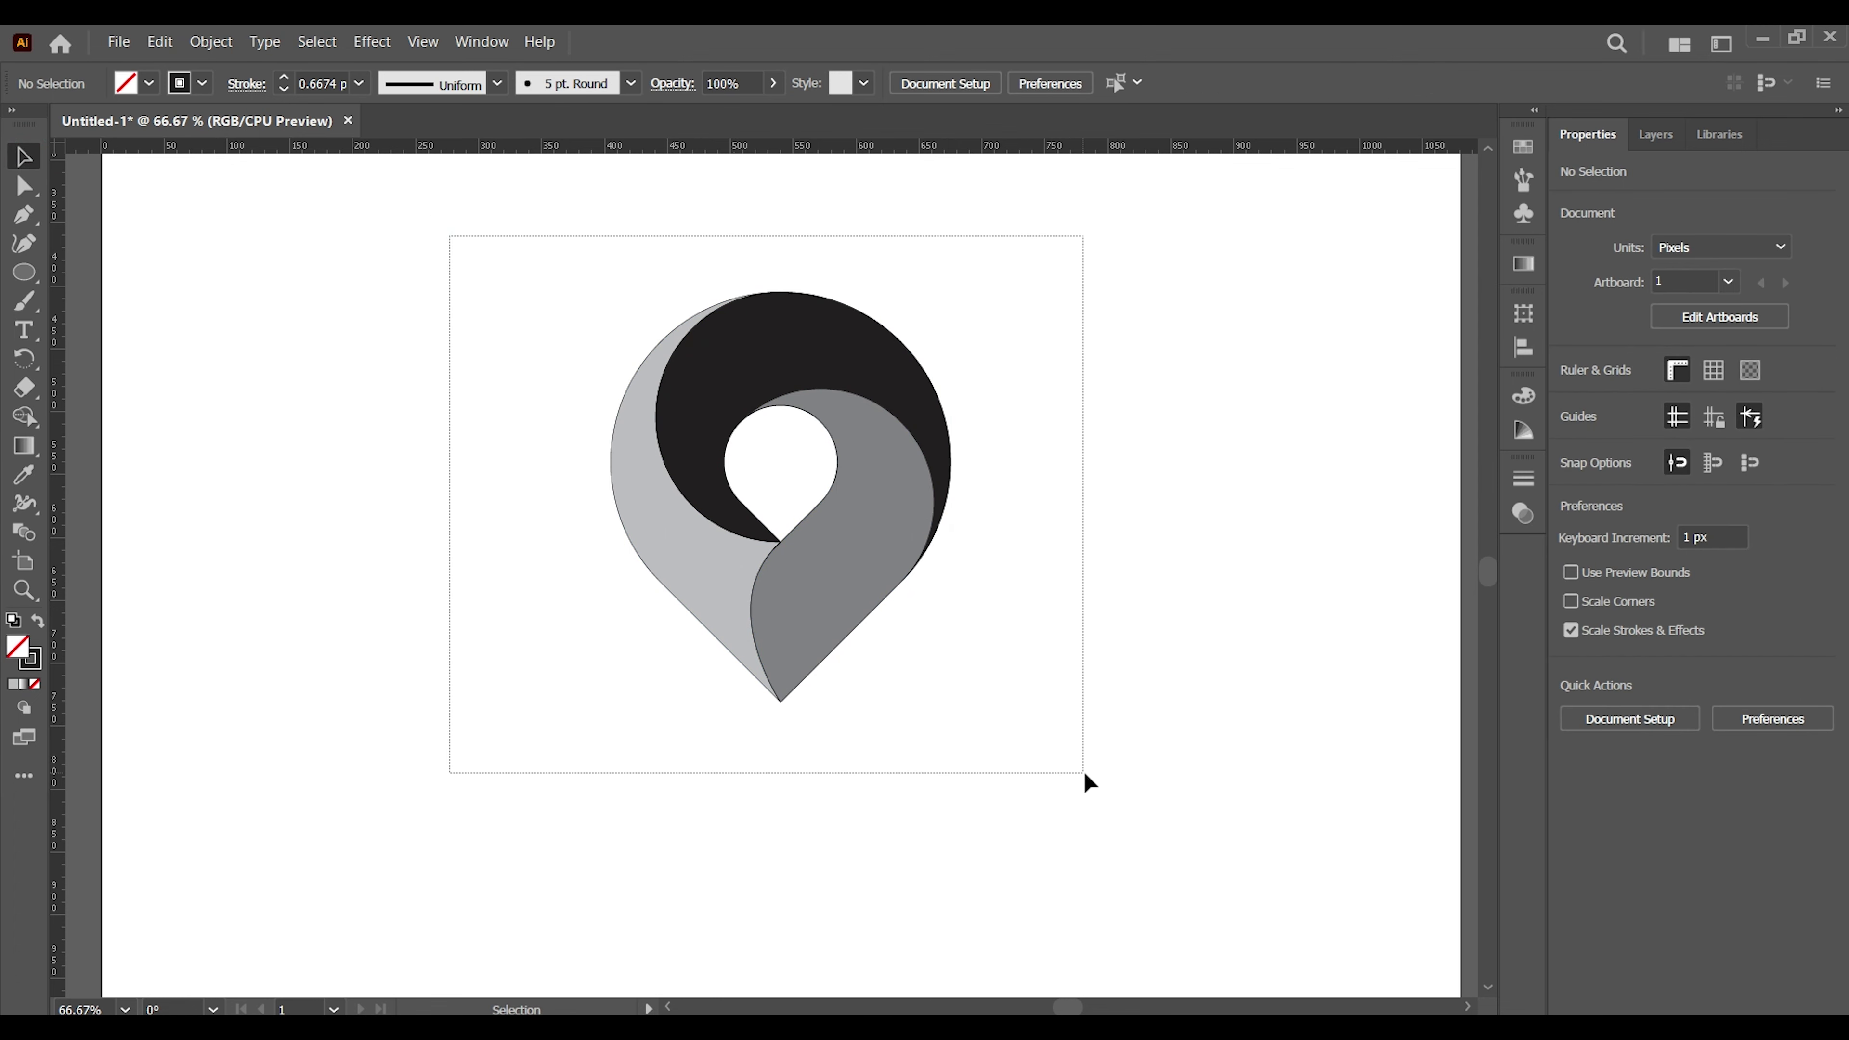
pyautogui.click(204, 82)
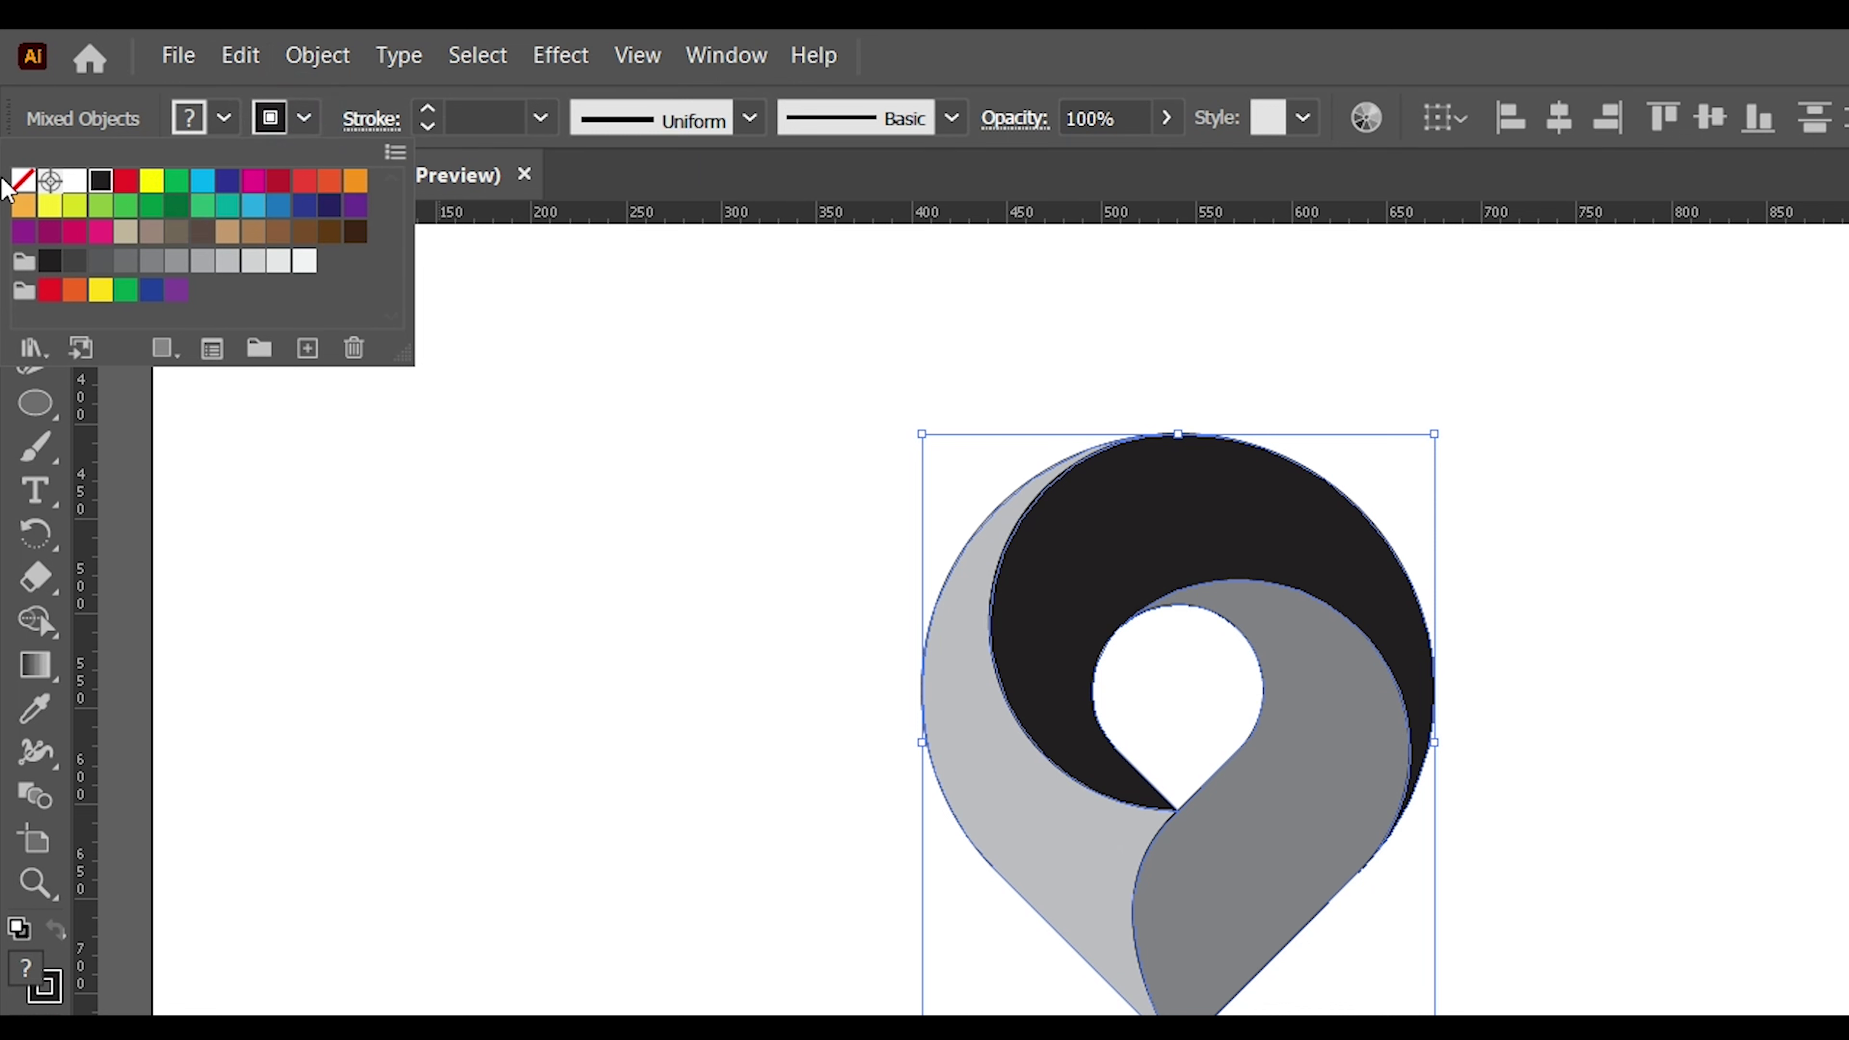
pyautogui.click(20, 193)
pyautogui.click(443, 585)
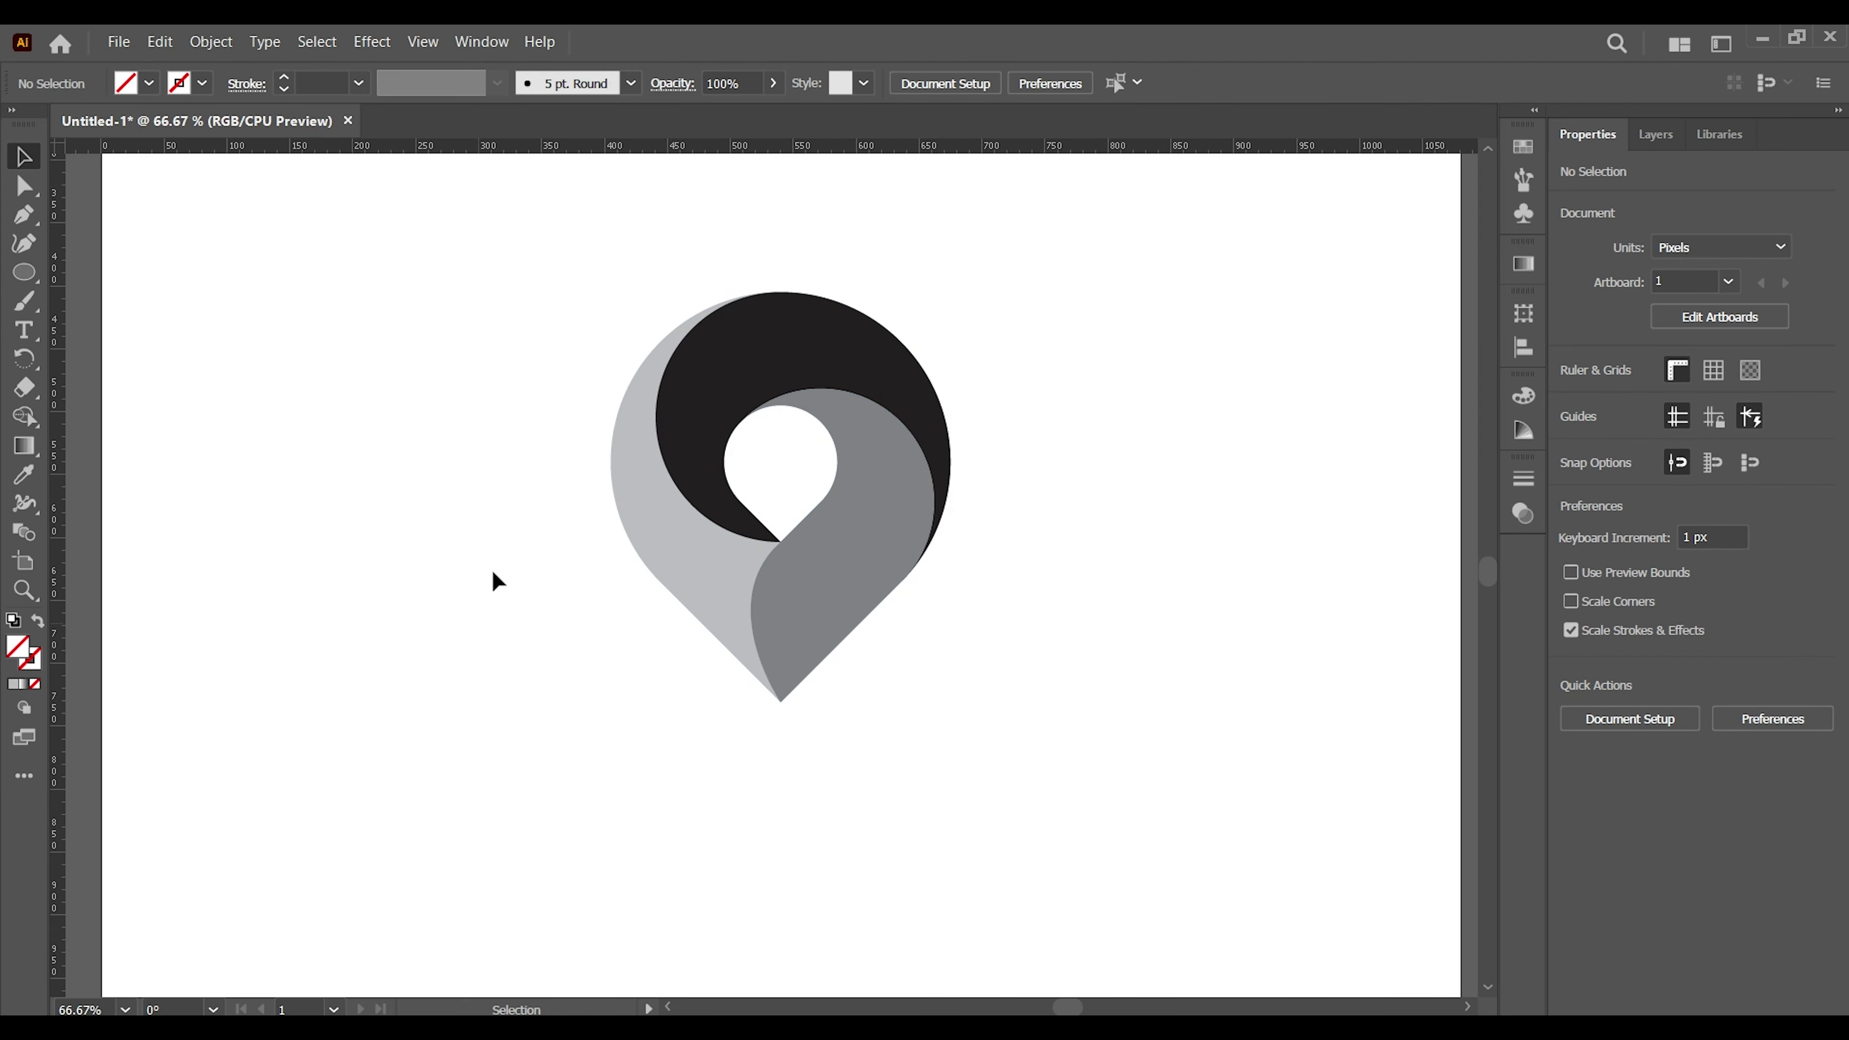
# Proportionally enlarge the whole logo to about 472 × 569 px and deselect it.
pyautogui.hotkey('ctrl', '-')
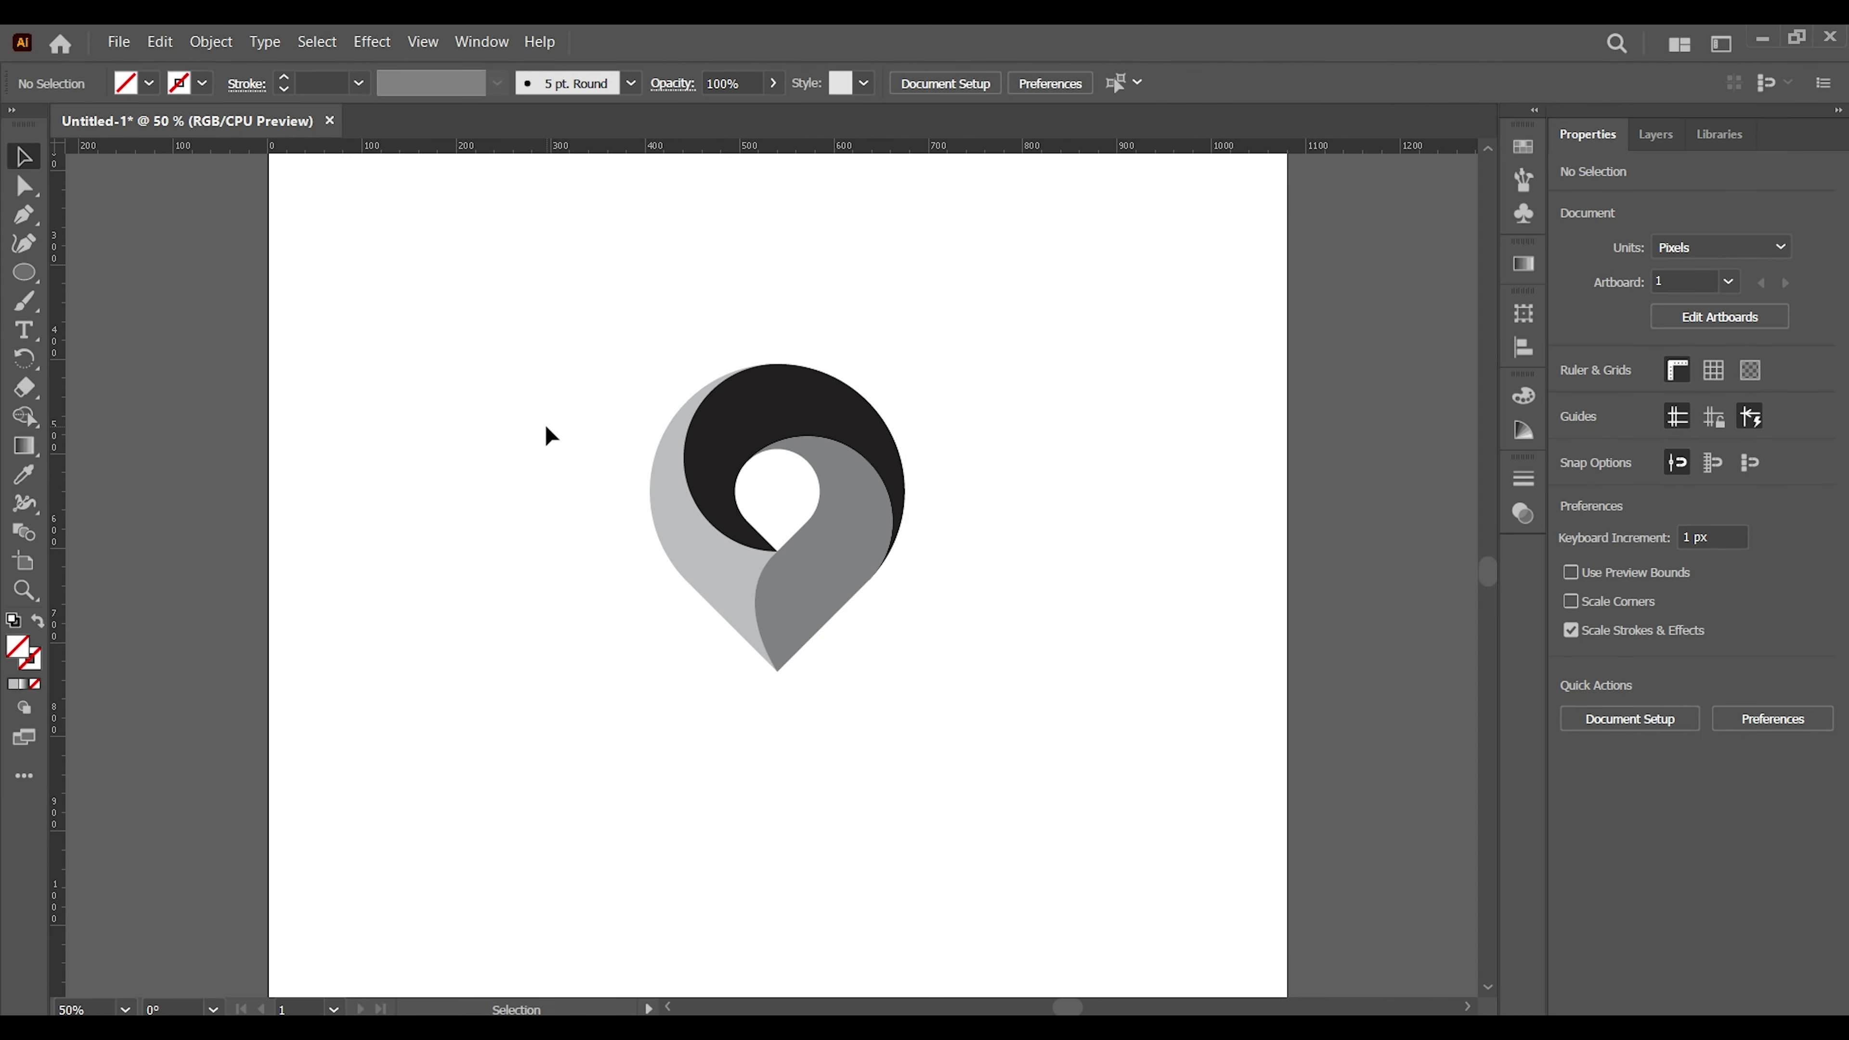
pyautogui.moveTo(568, 316); pyautogui.dragTo(1092, 765)
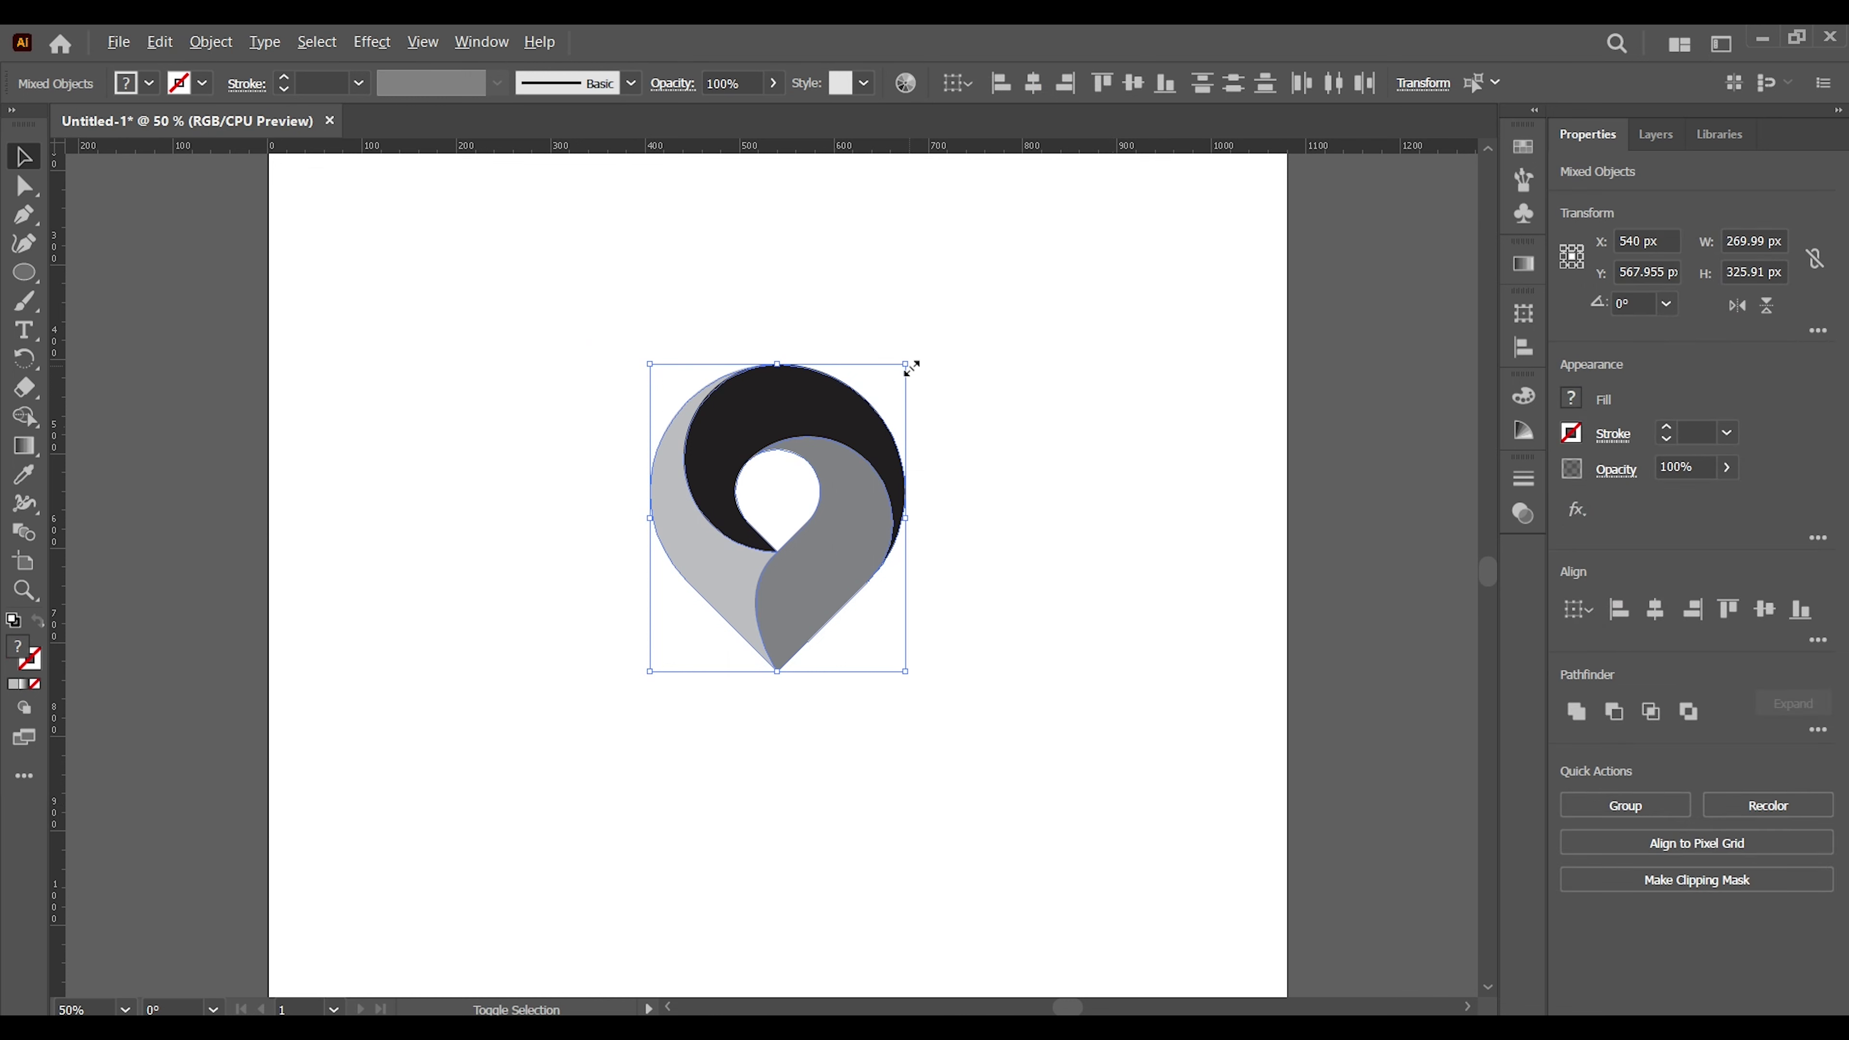
pyautogui.moveTo(906, 364); pyautogui.dragTo(1001, 250)
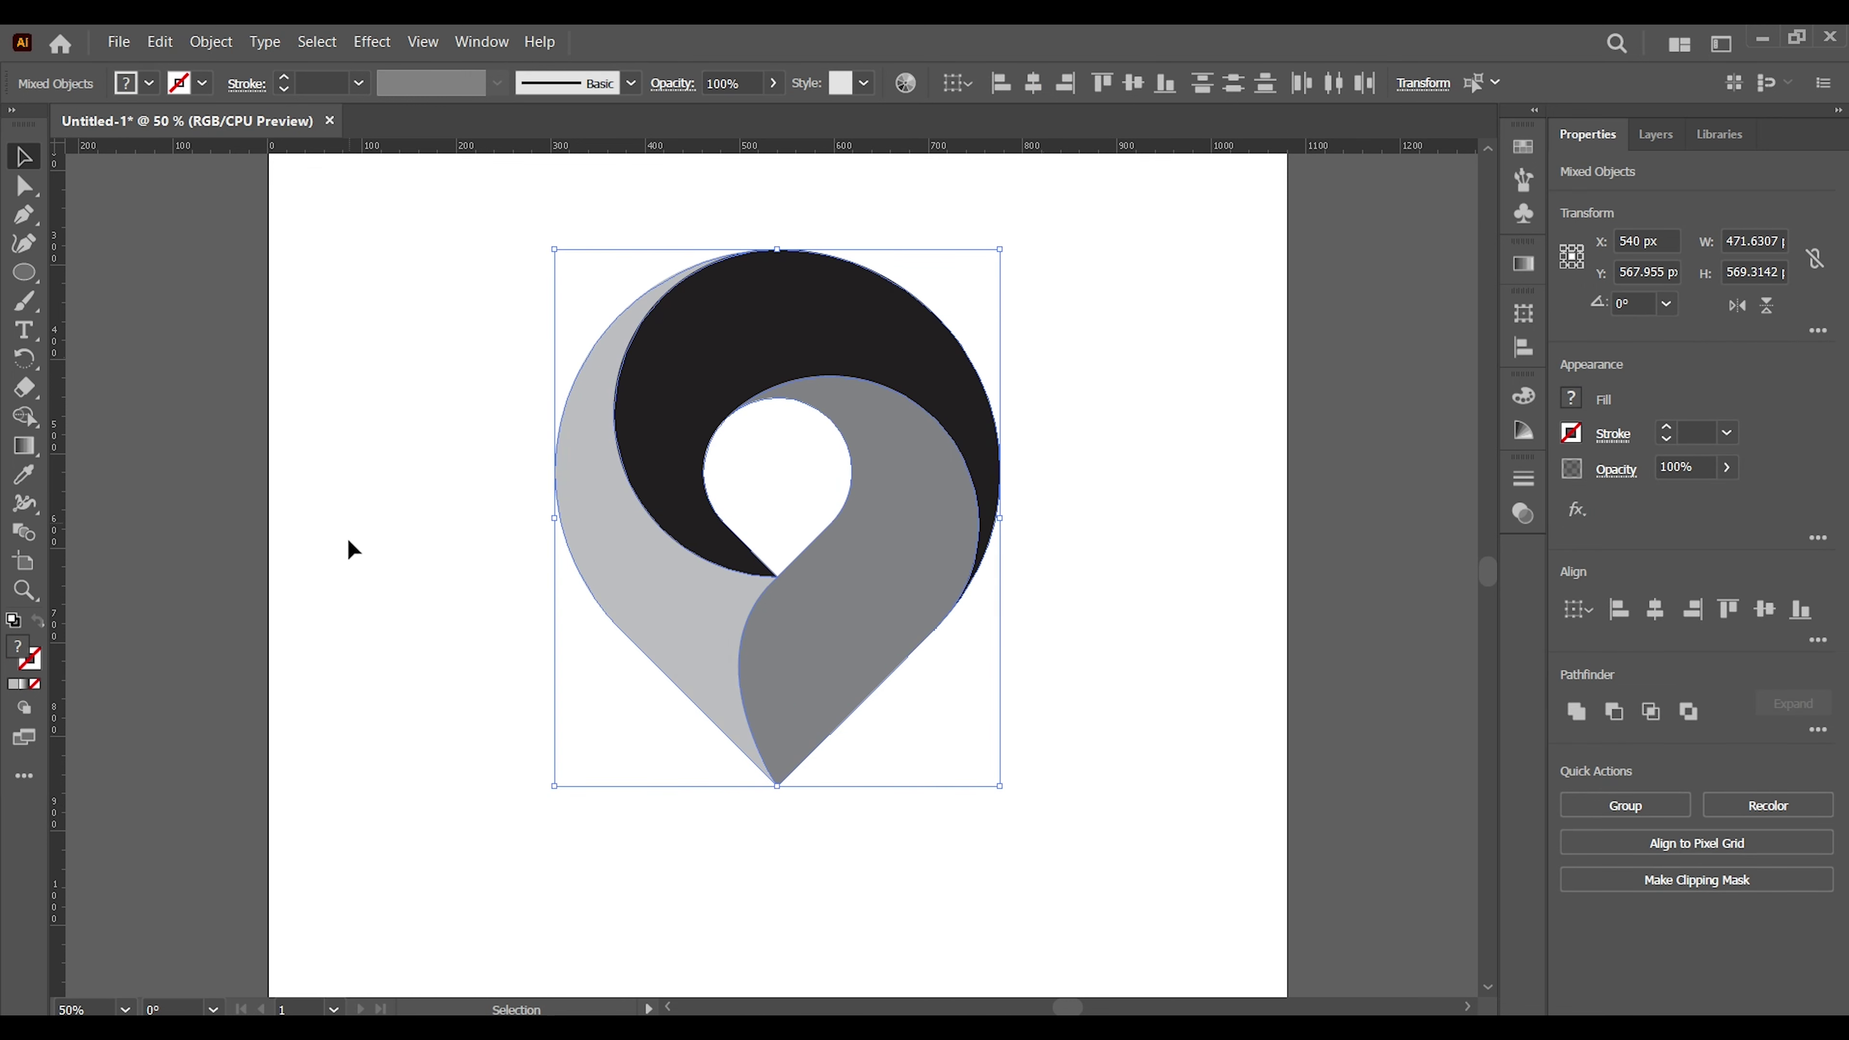
pyautogui.click(407, 566)
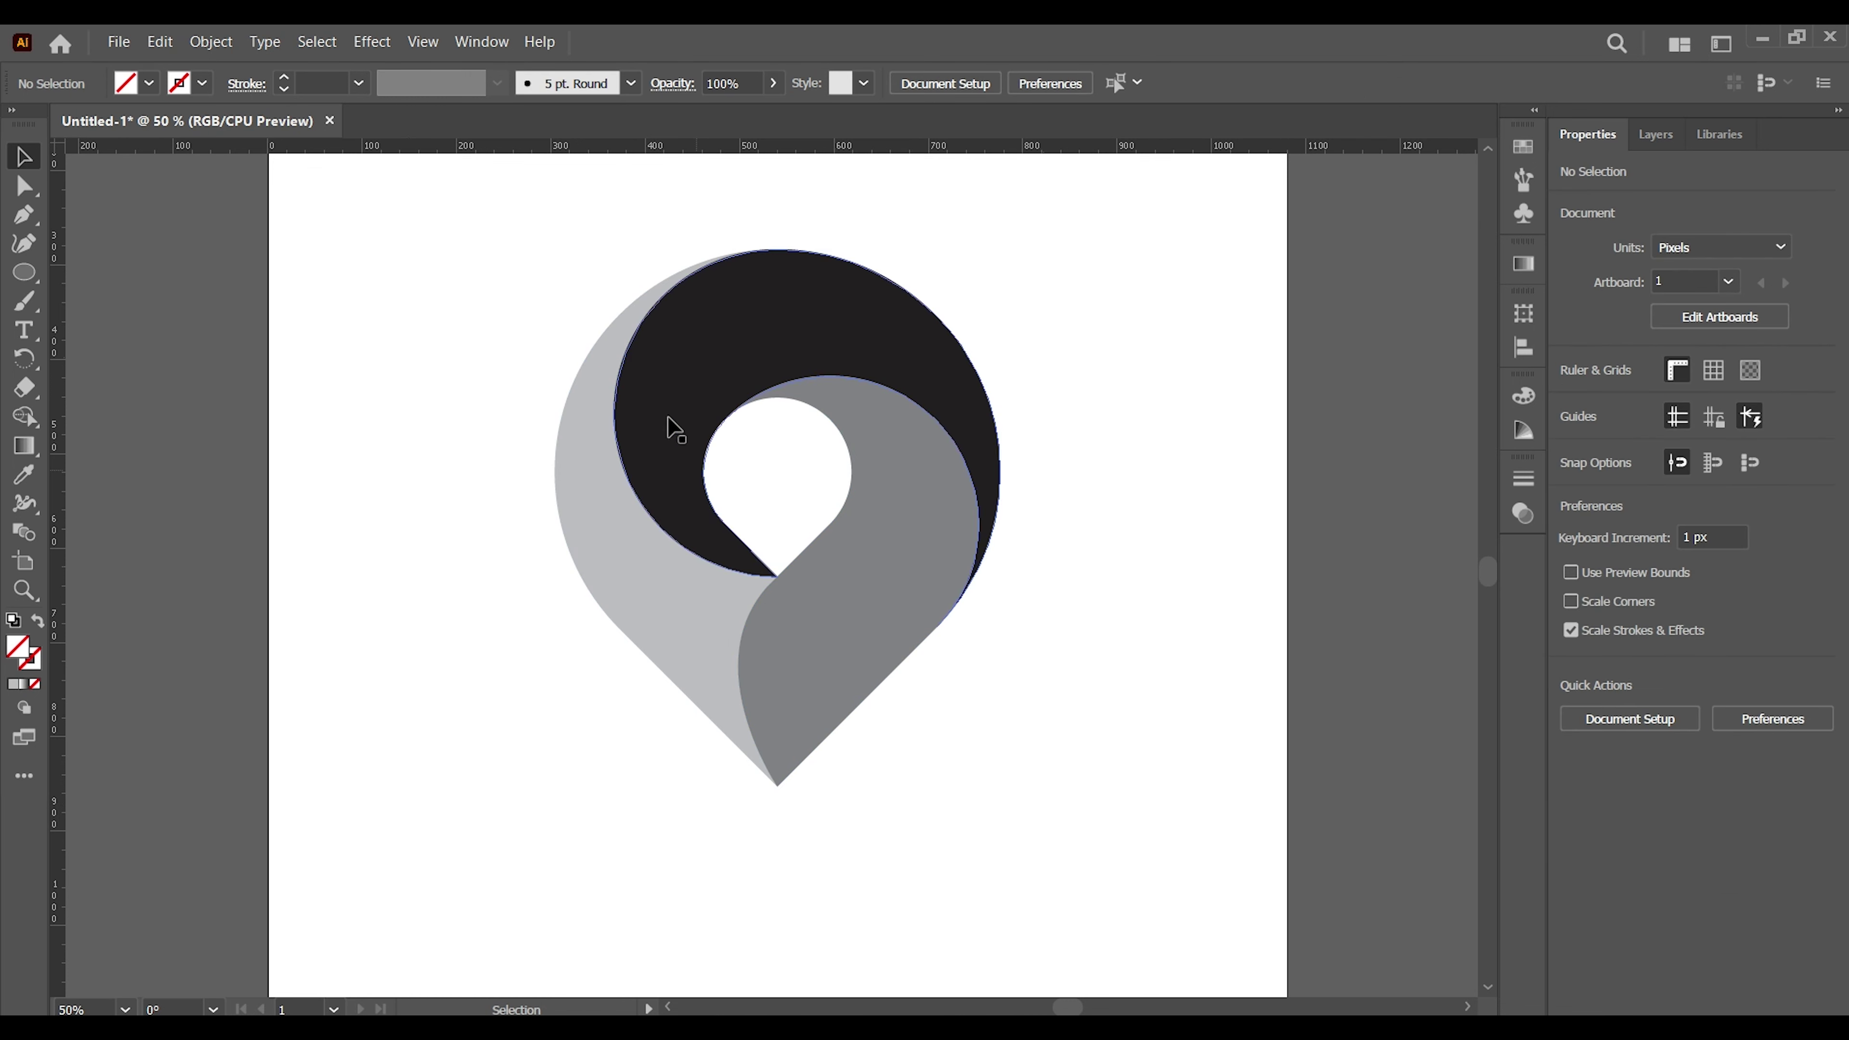
# Apply a linear gradient to the left segment, angled diagonally from upper left to lower right.
pyautogui.click(656, 566)
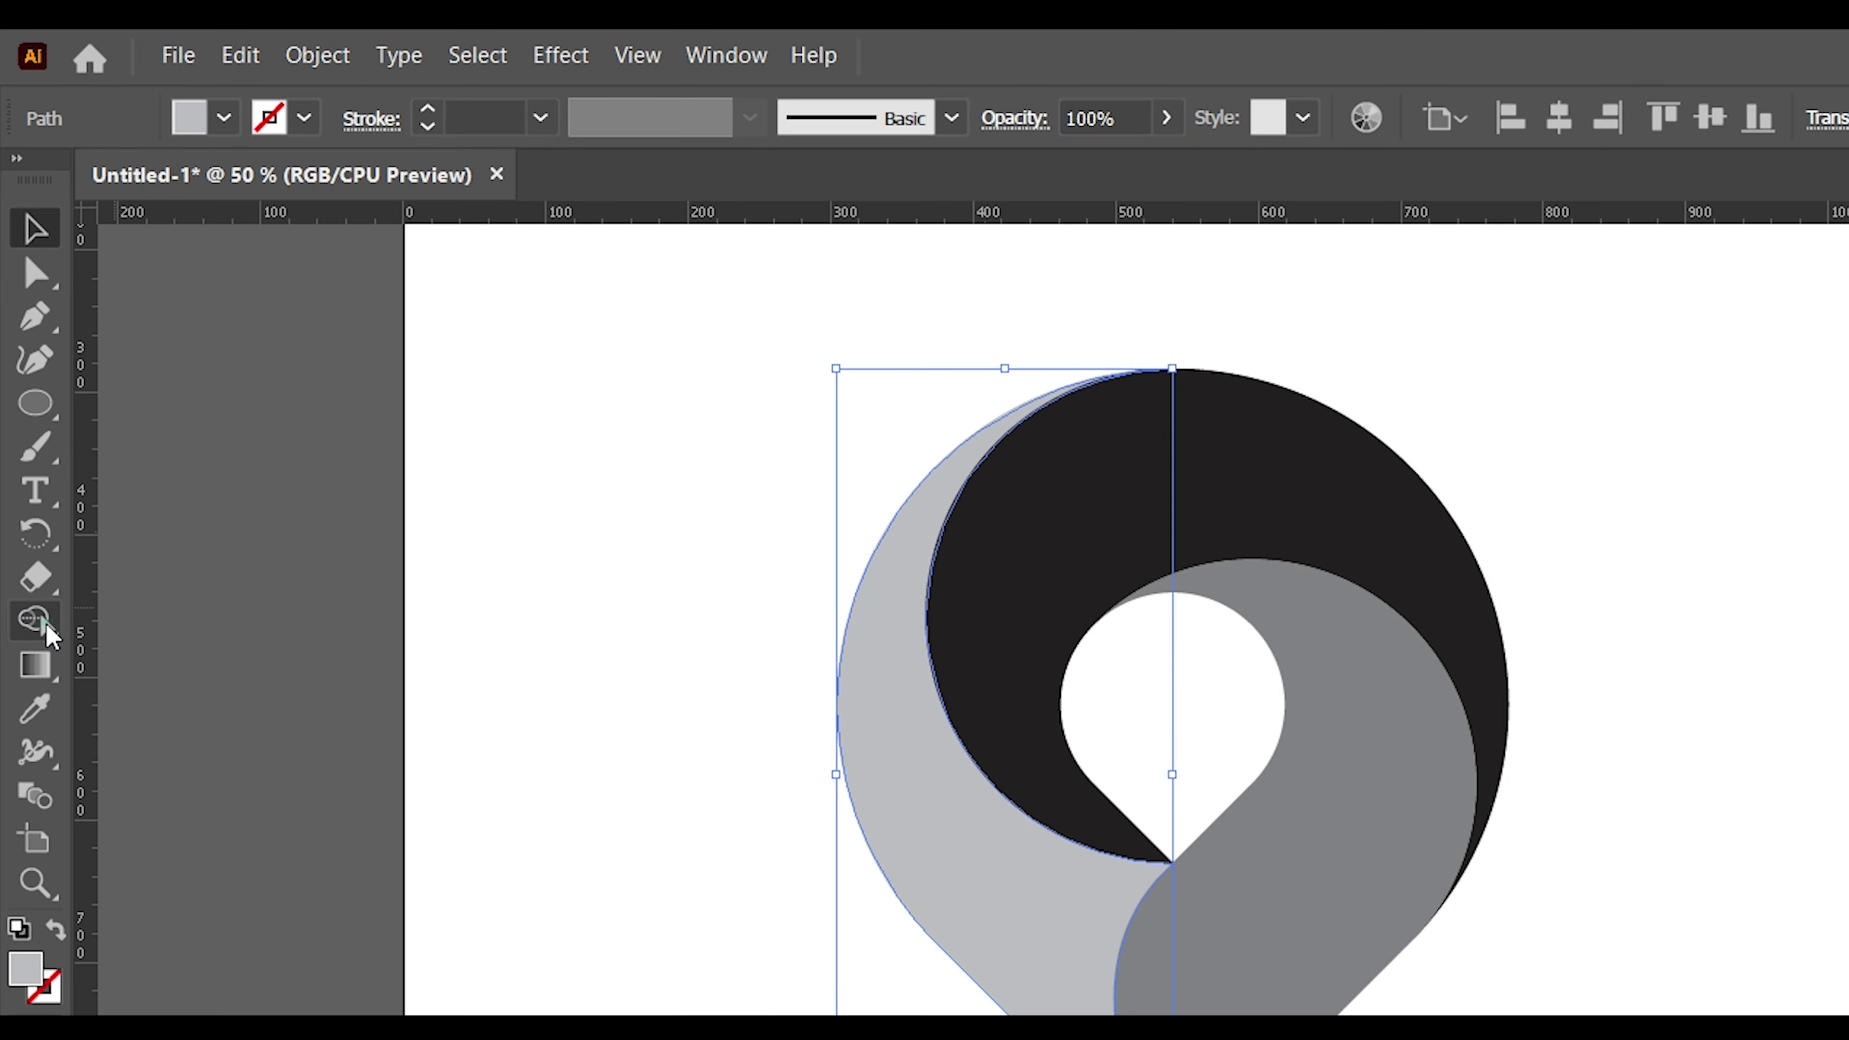
pyautogui.click(47, 623)
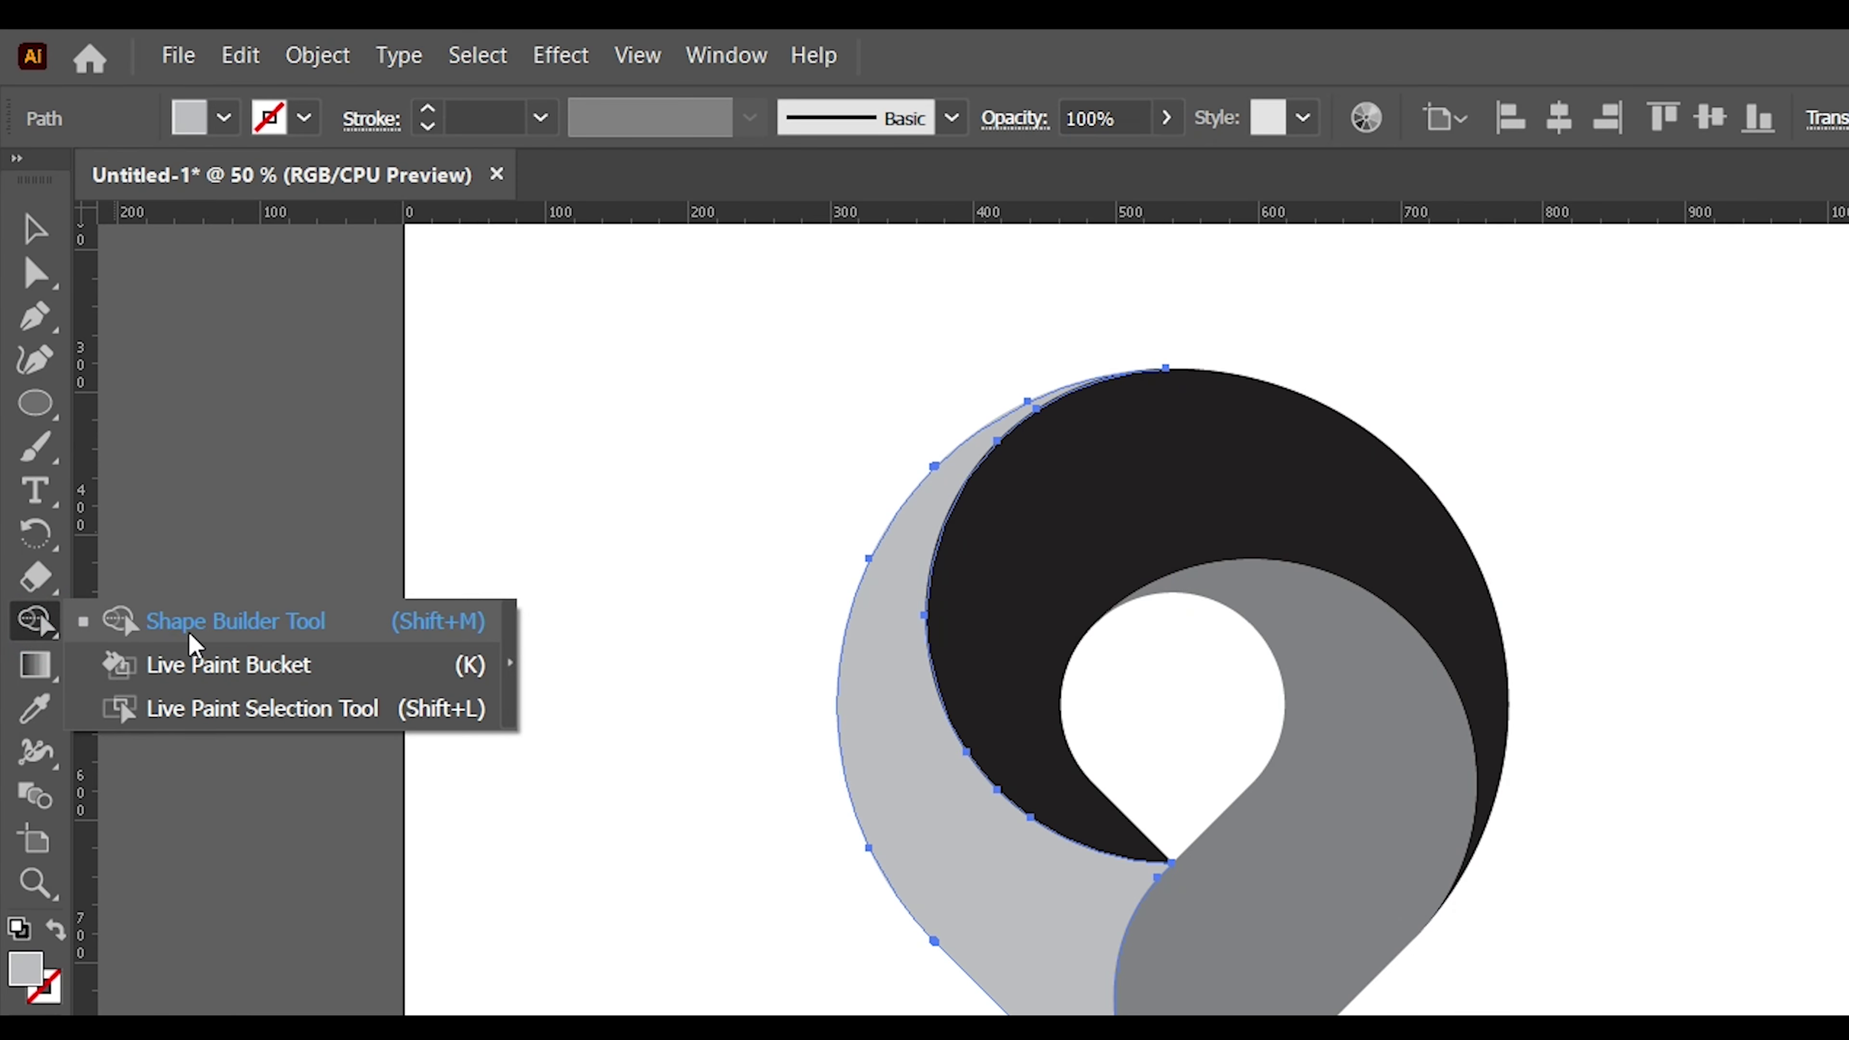
pyautogui.moveTo(34, 664); pyautogui.dragTo(167, 662)
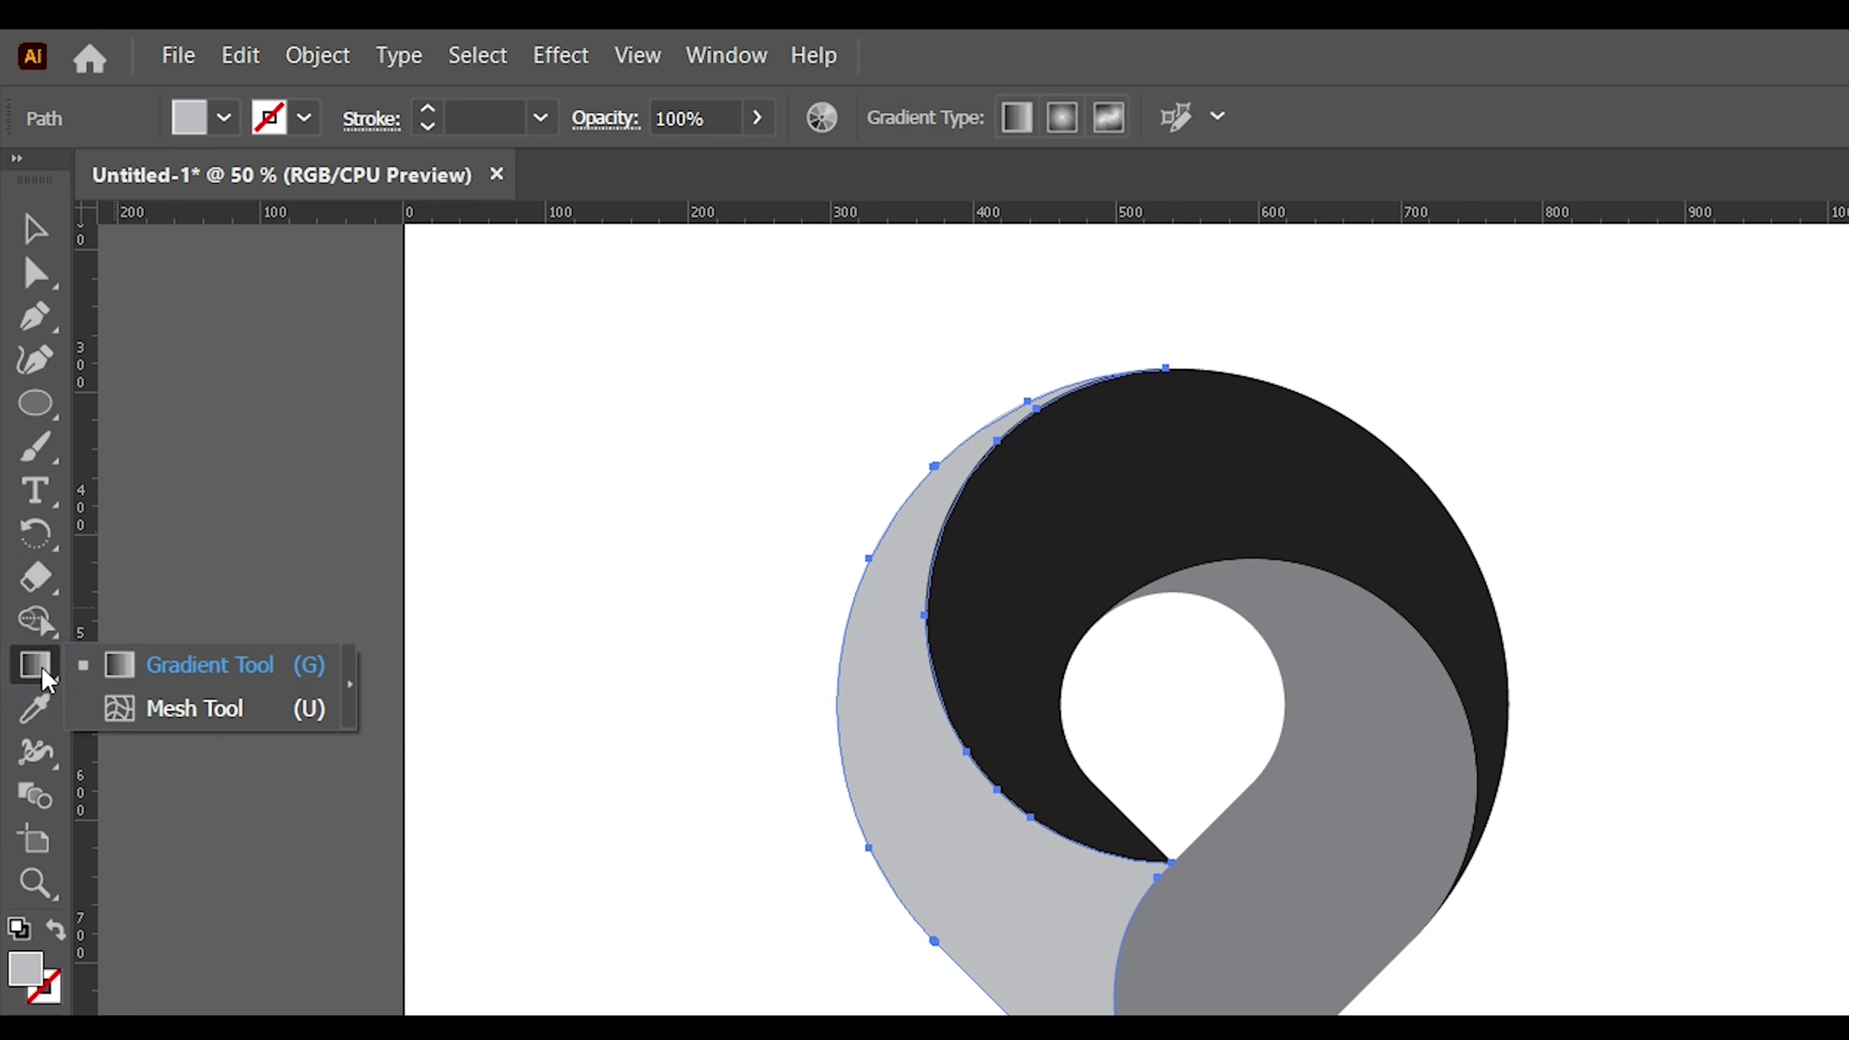
pyautogui.click(166, 661)
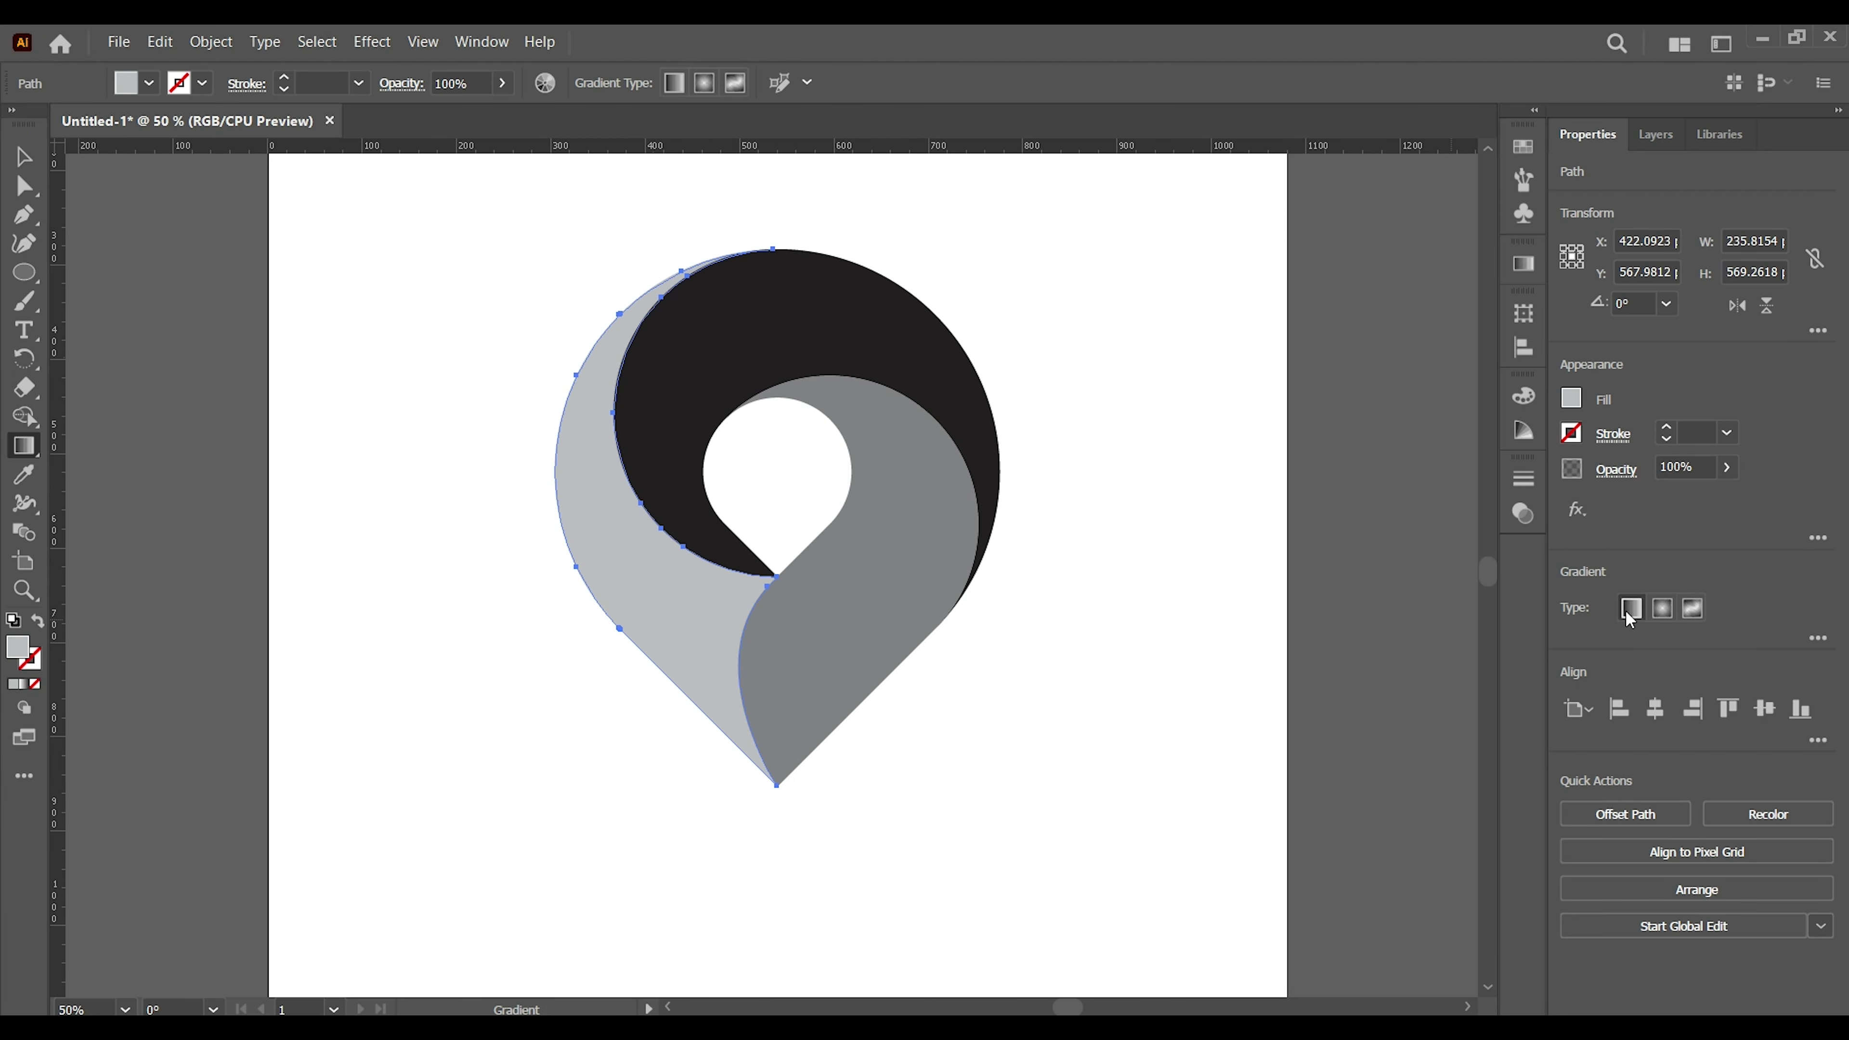
pyautogui.click(1631, 611)
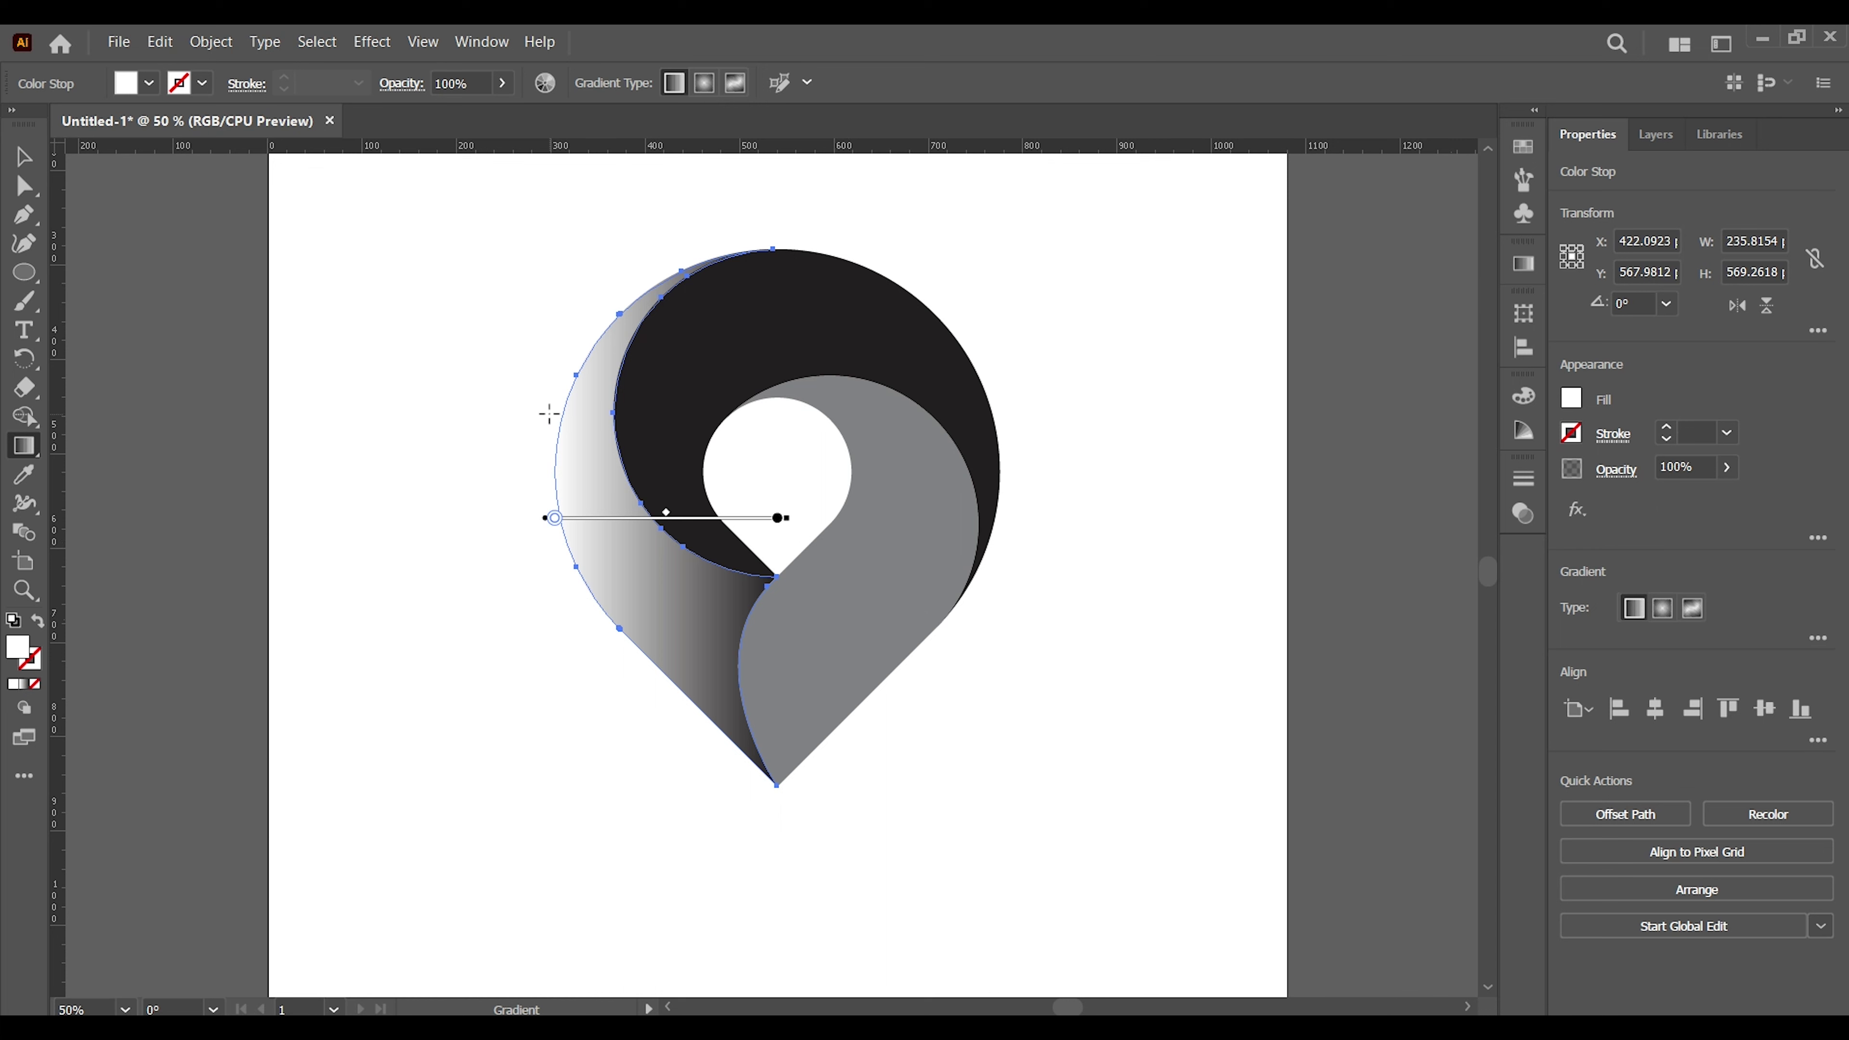
pyautogui.moveTo(644, 356); pyautogui.dragTo(792, 607)
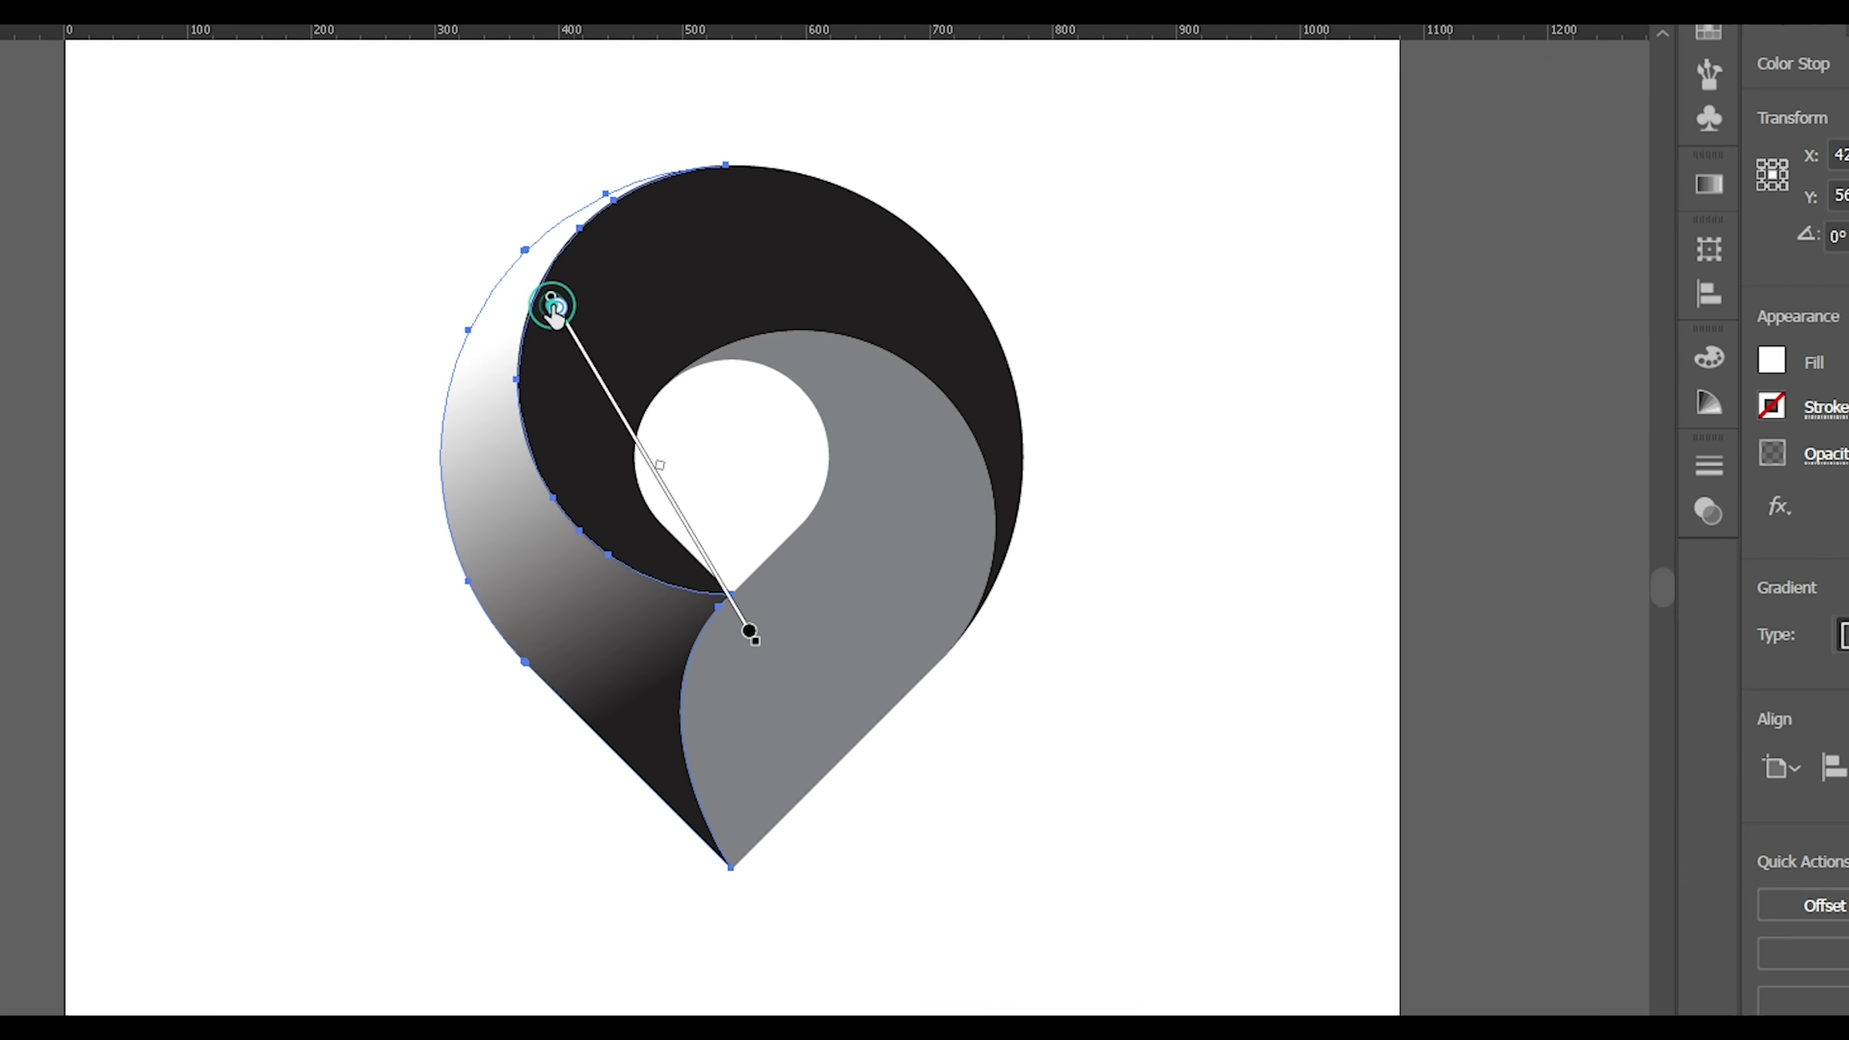
# Make the starting gradient stop dark magenta, nudge it inward, and deselect.
pyautogui.doubleClick(644, 357)
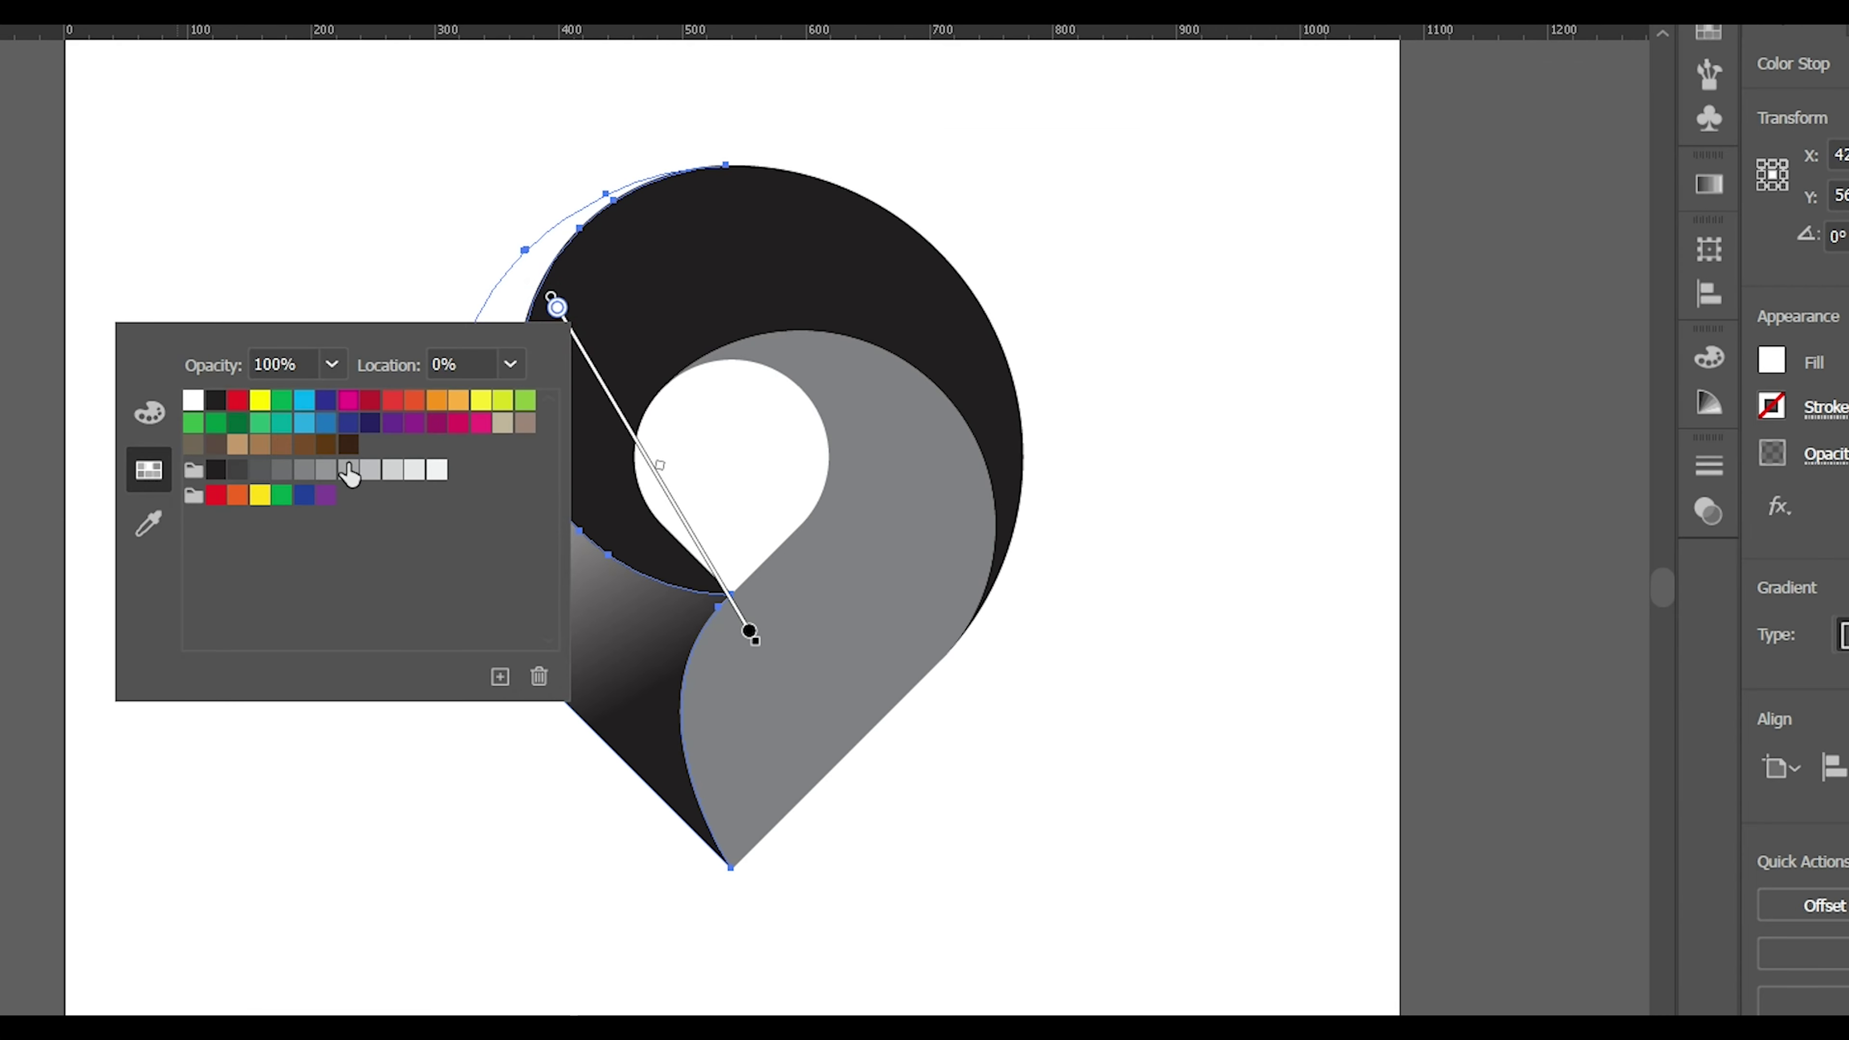
pyautogui.click(414, 424)
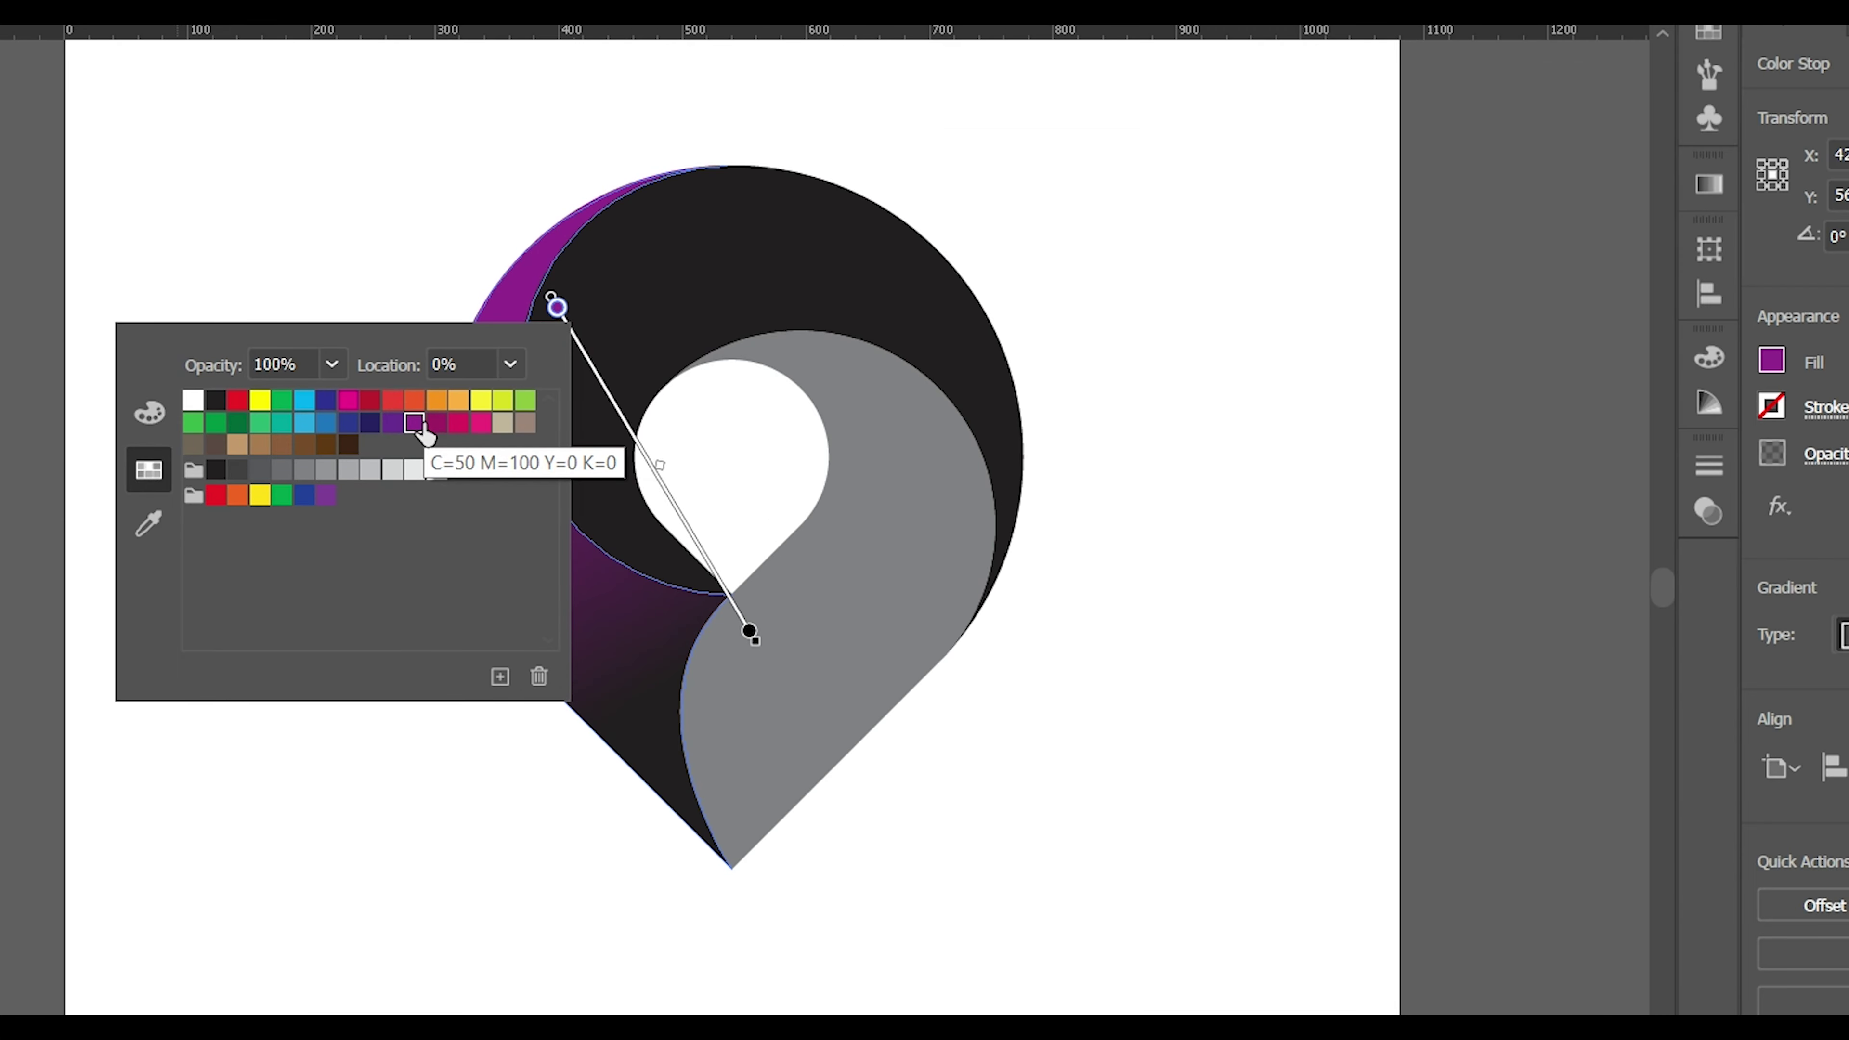
pyautogui.click(436, 424)
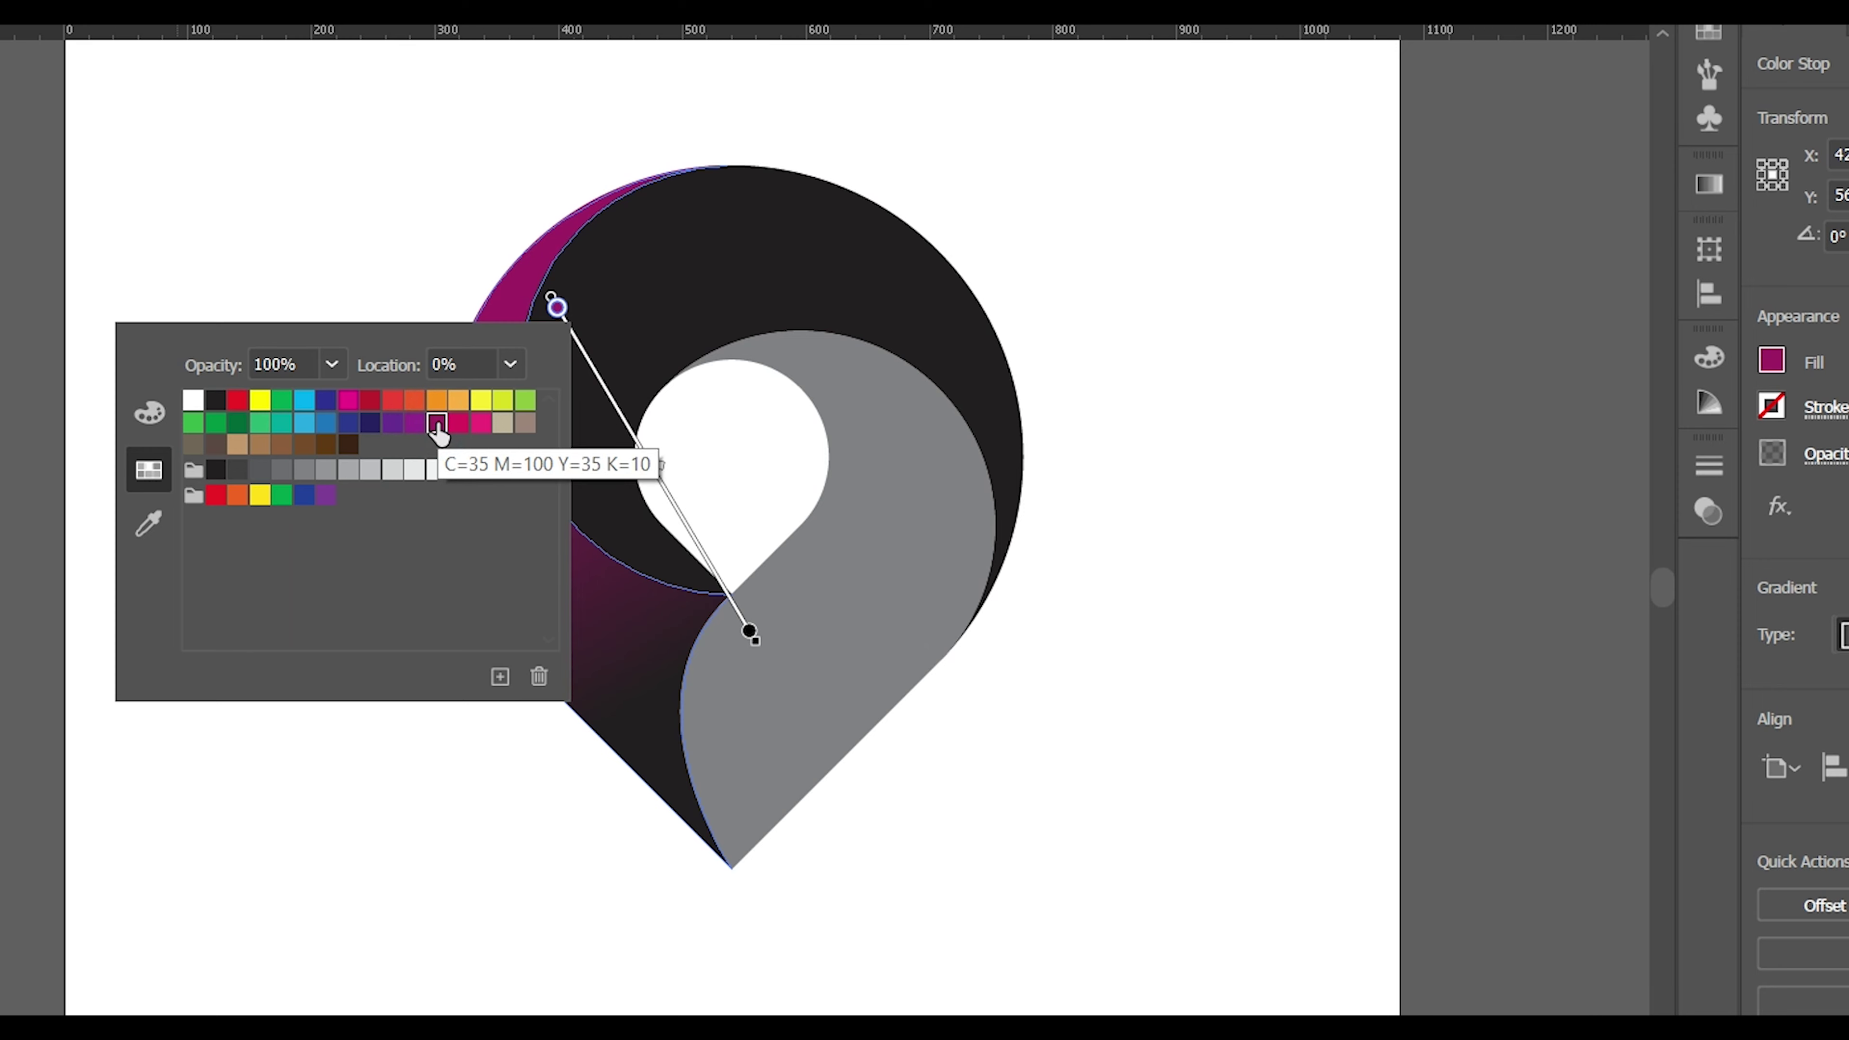
pyautogui.click(548, 315)
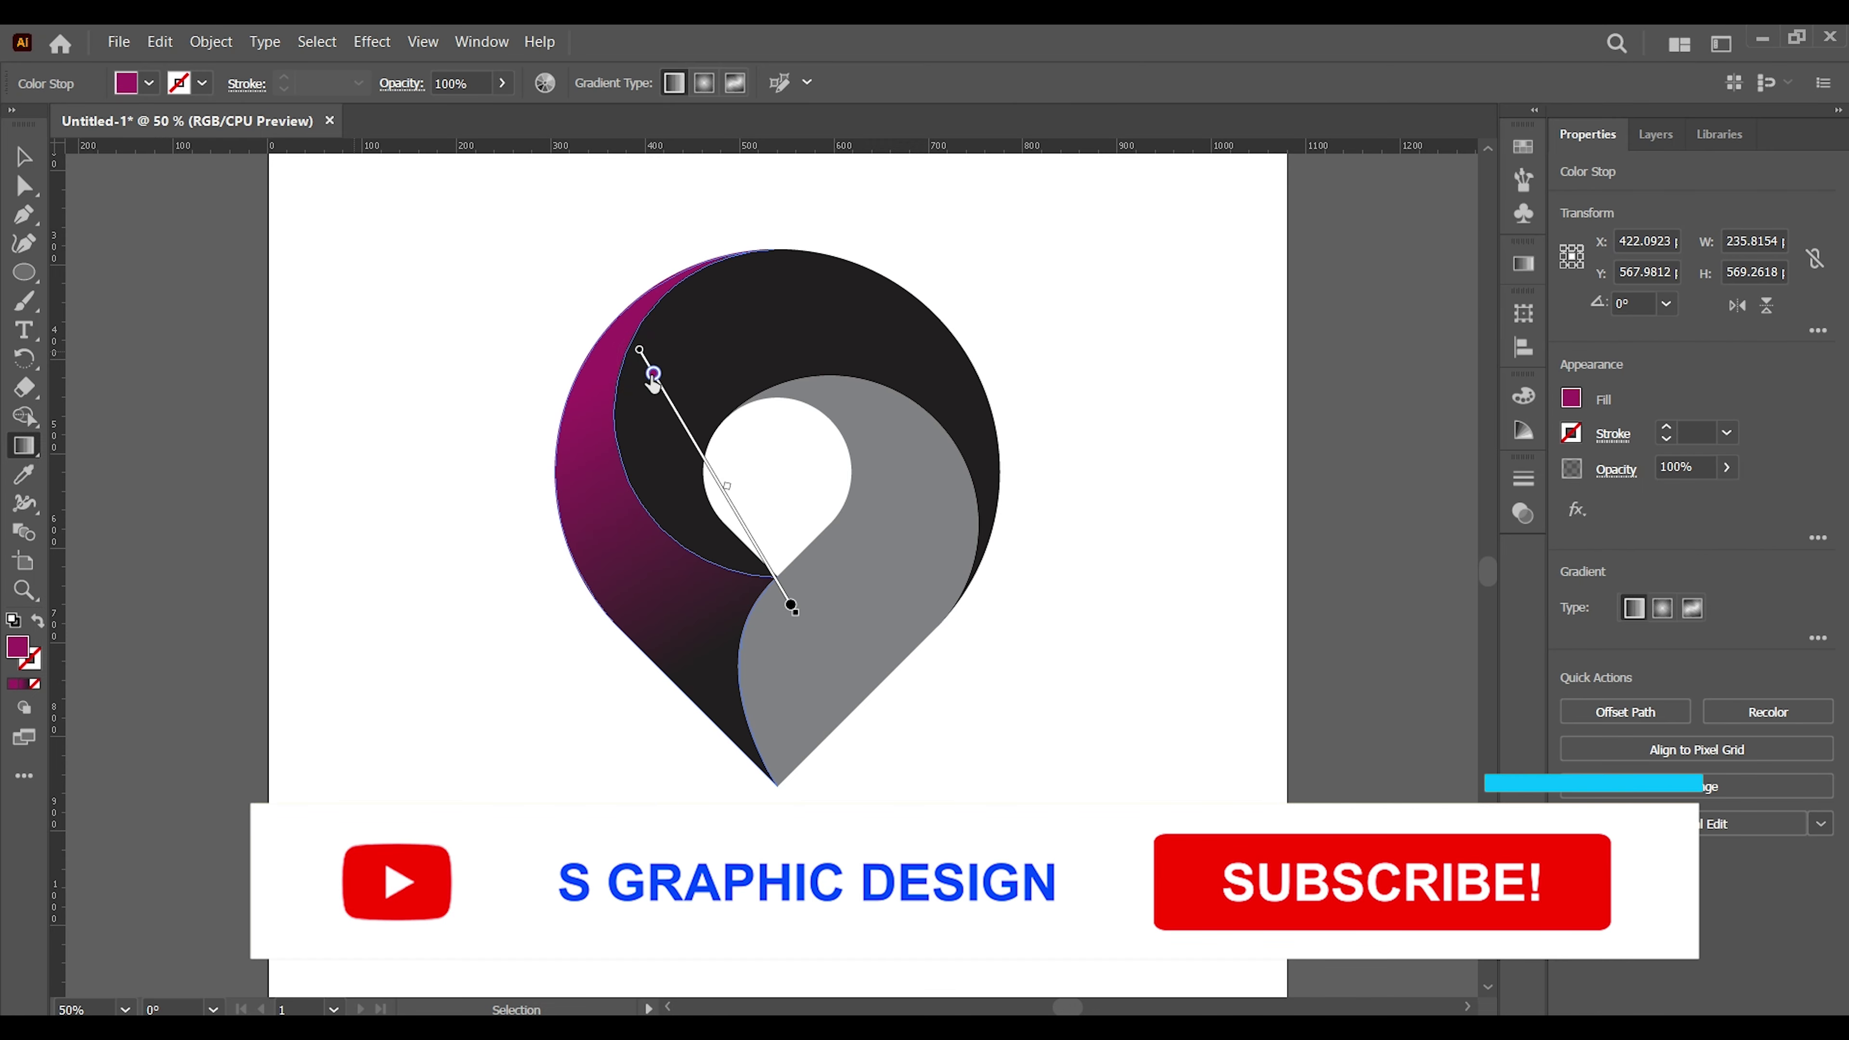
pyautogui.moveTo(644, 357); pyautogui.dragTo(660, 386)
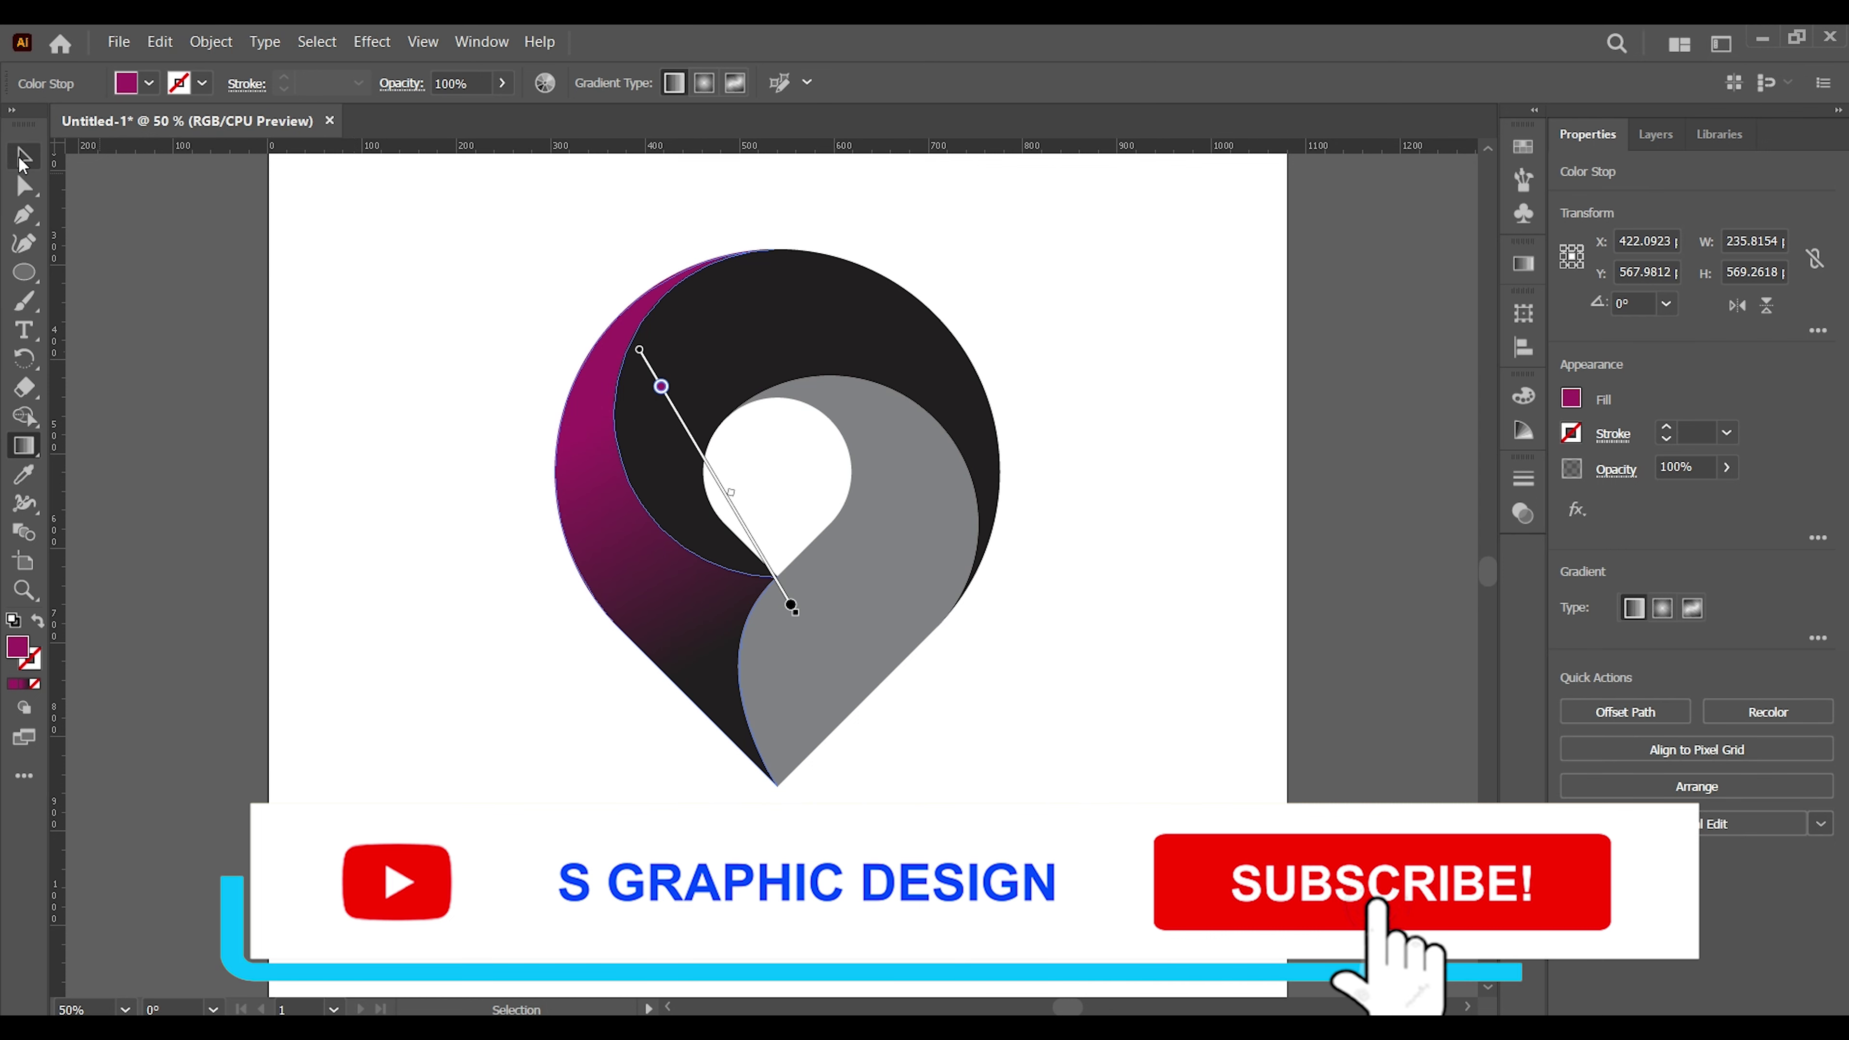
pyautogui.click(24, 156)
pyautogui.click(357, 453)
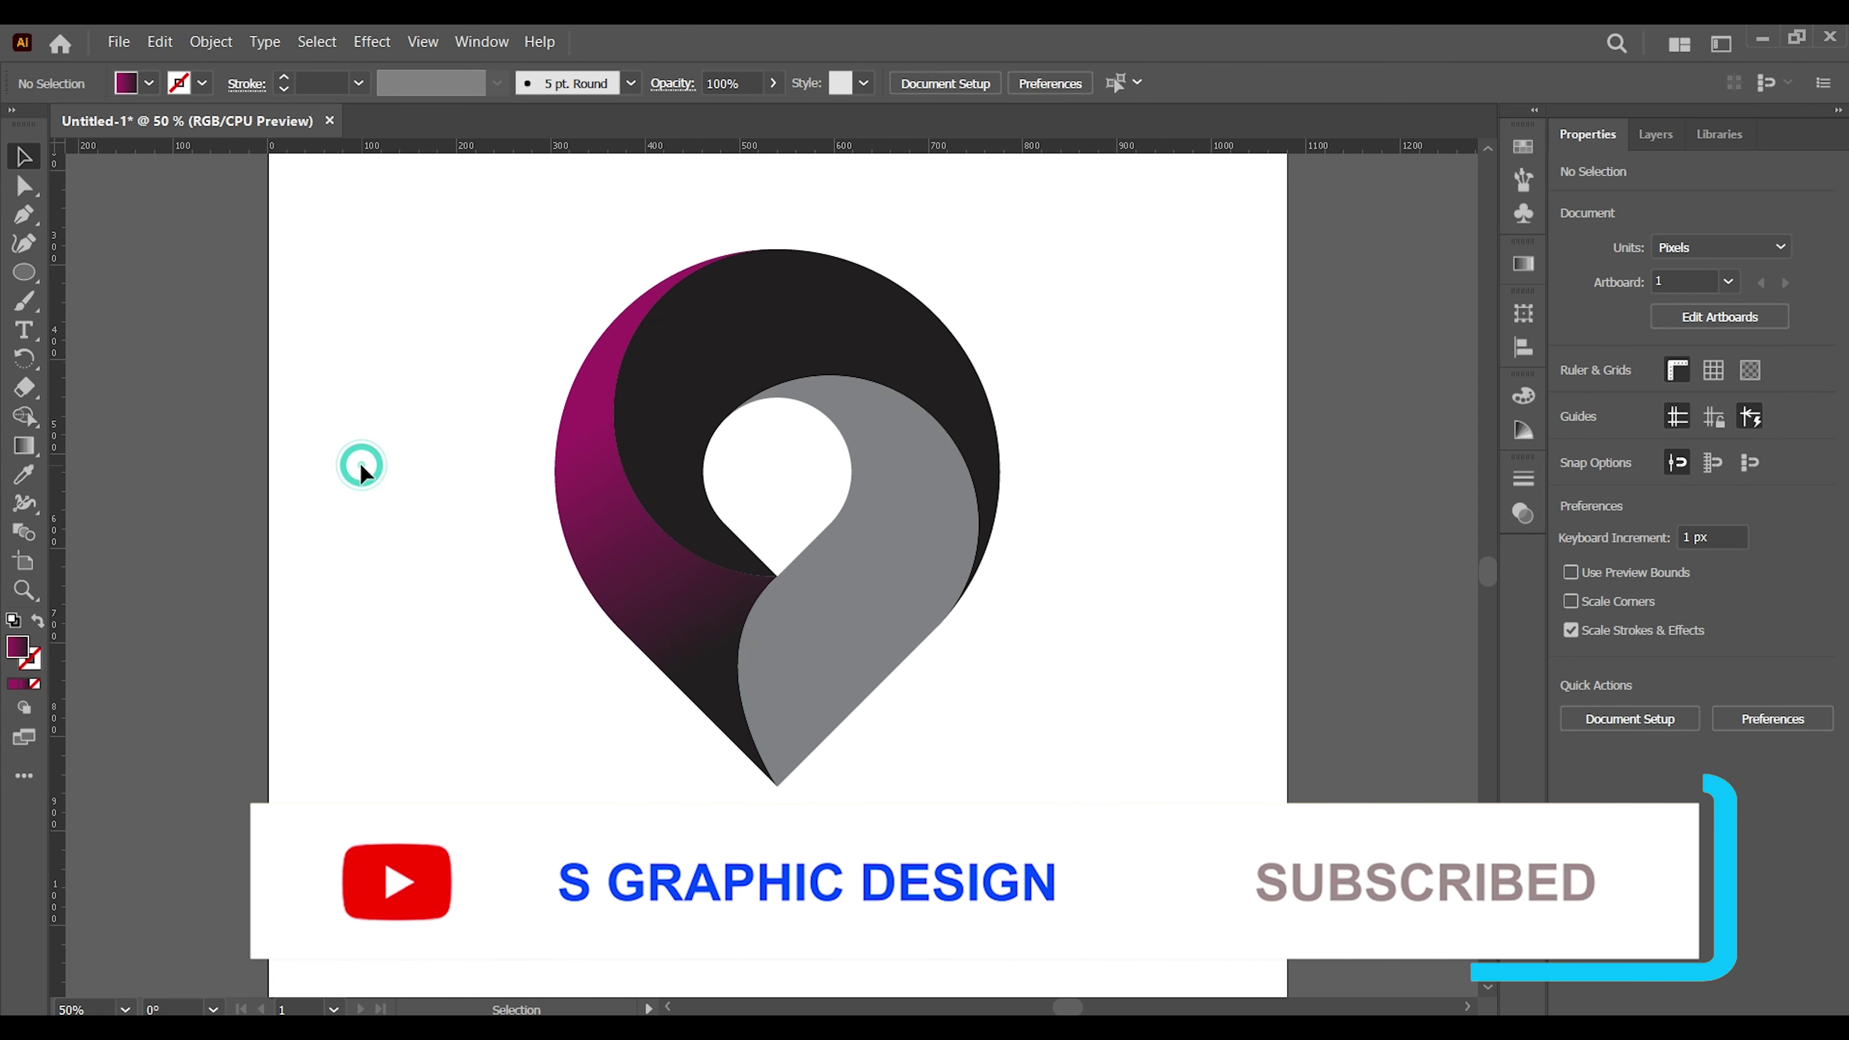
# Eyedropper the magenta gradient onto the black ring and redraw its vector from upper right to lower left.
pyautogui.click(726, 344)
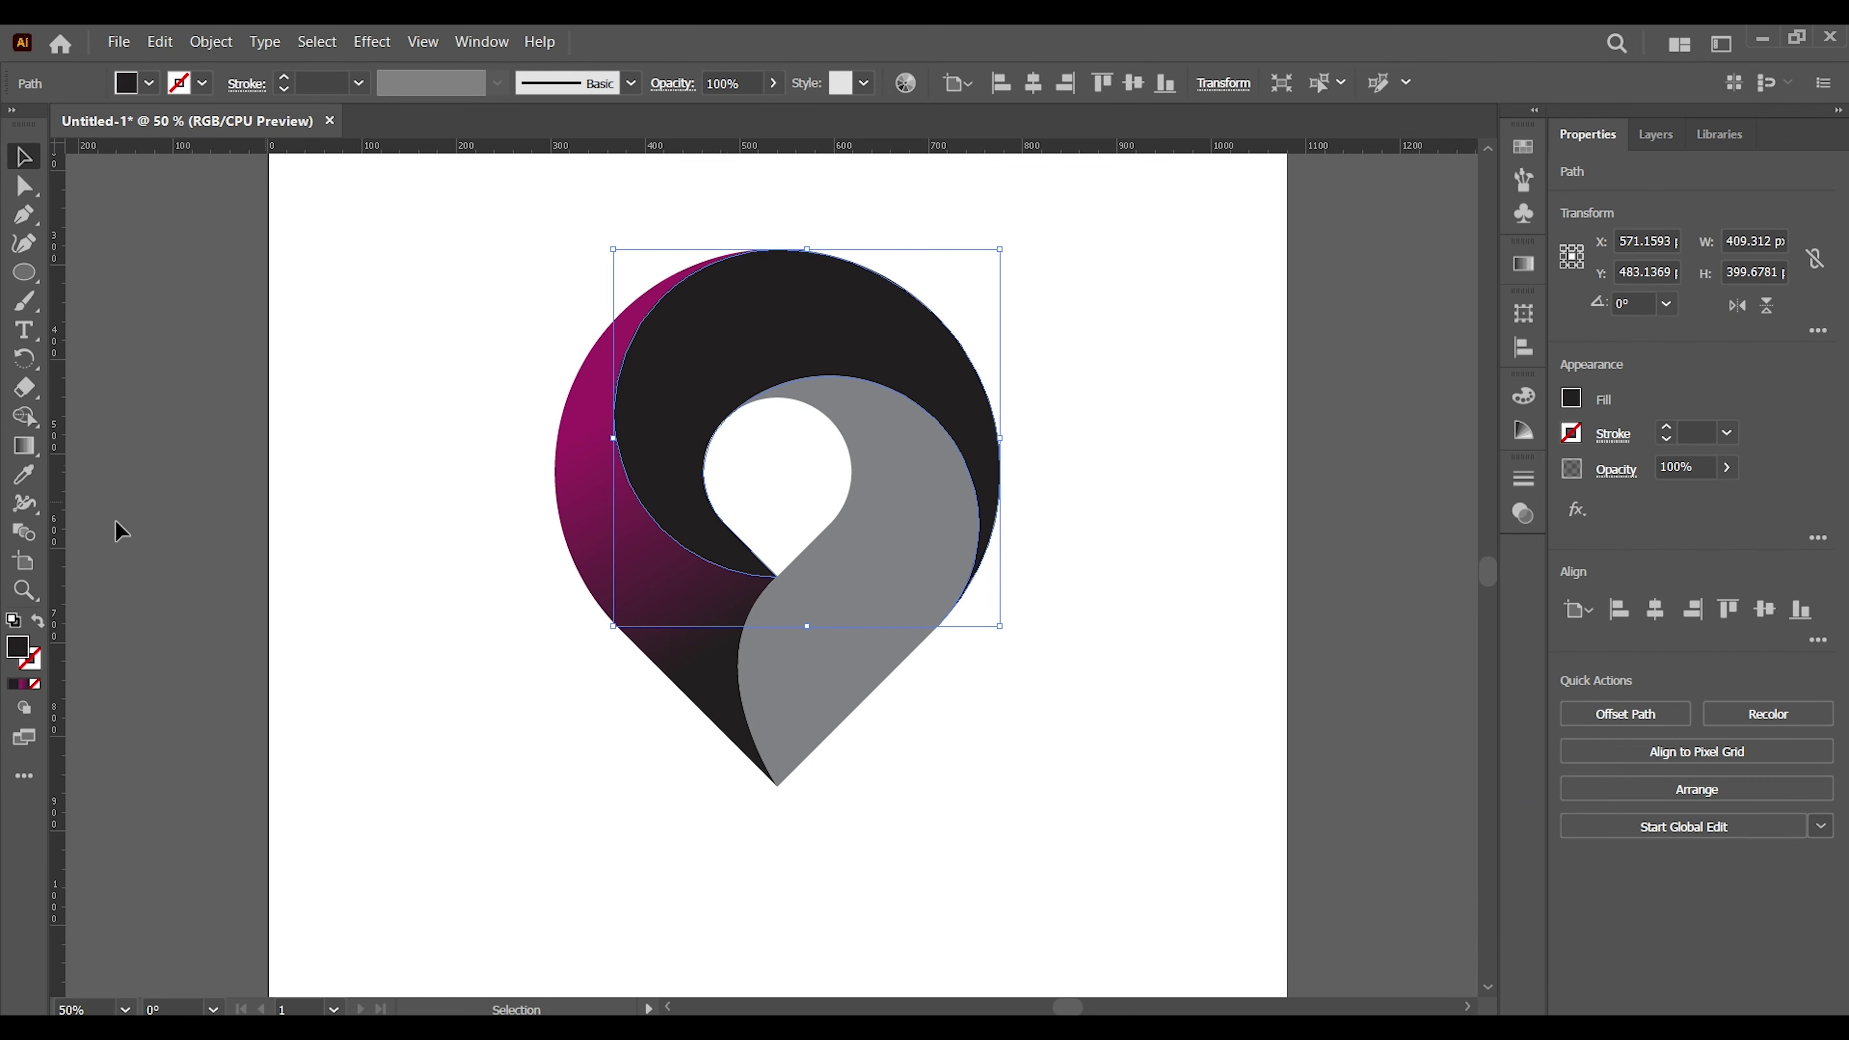
pyautogui.click(24, 475)
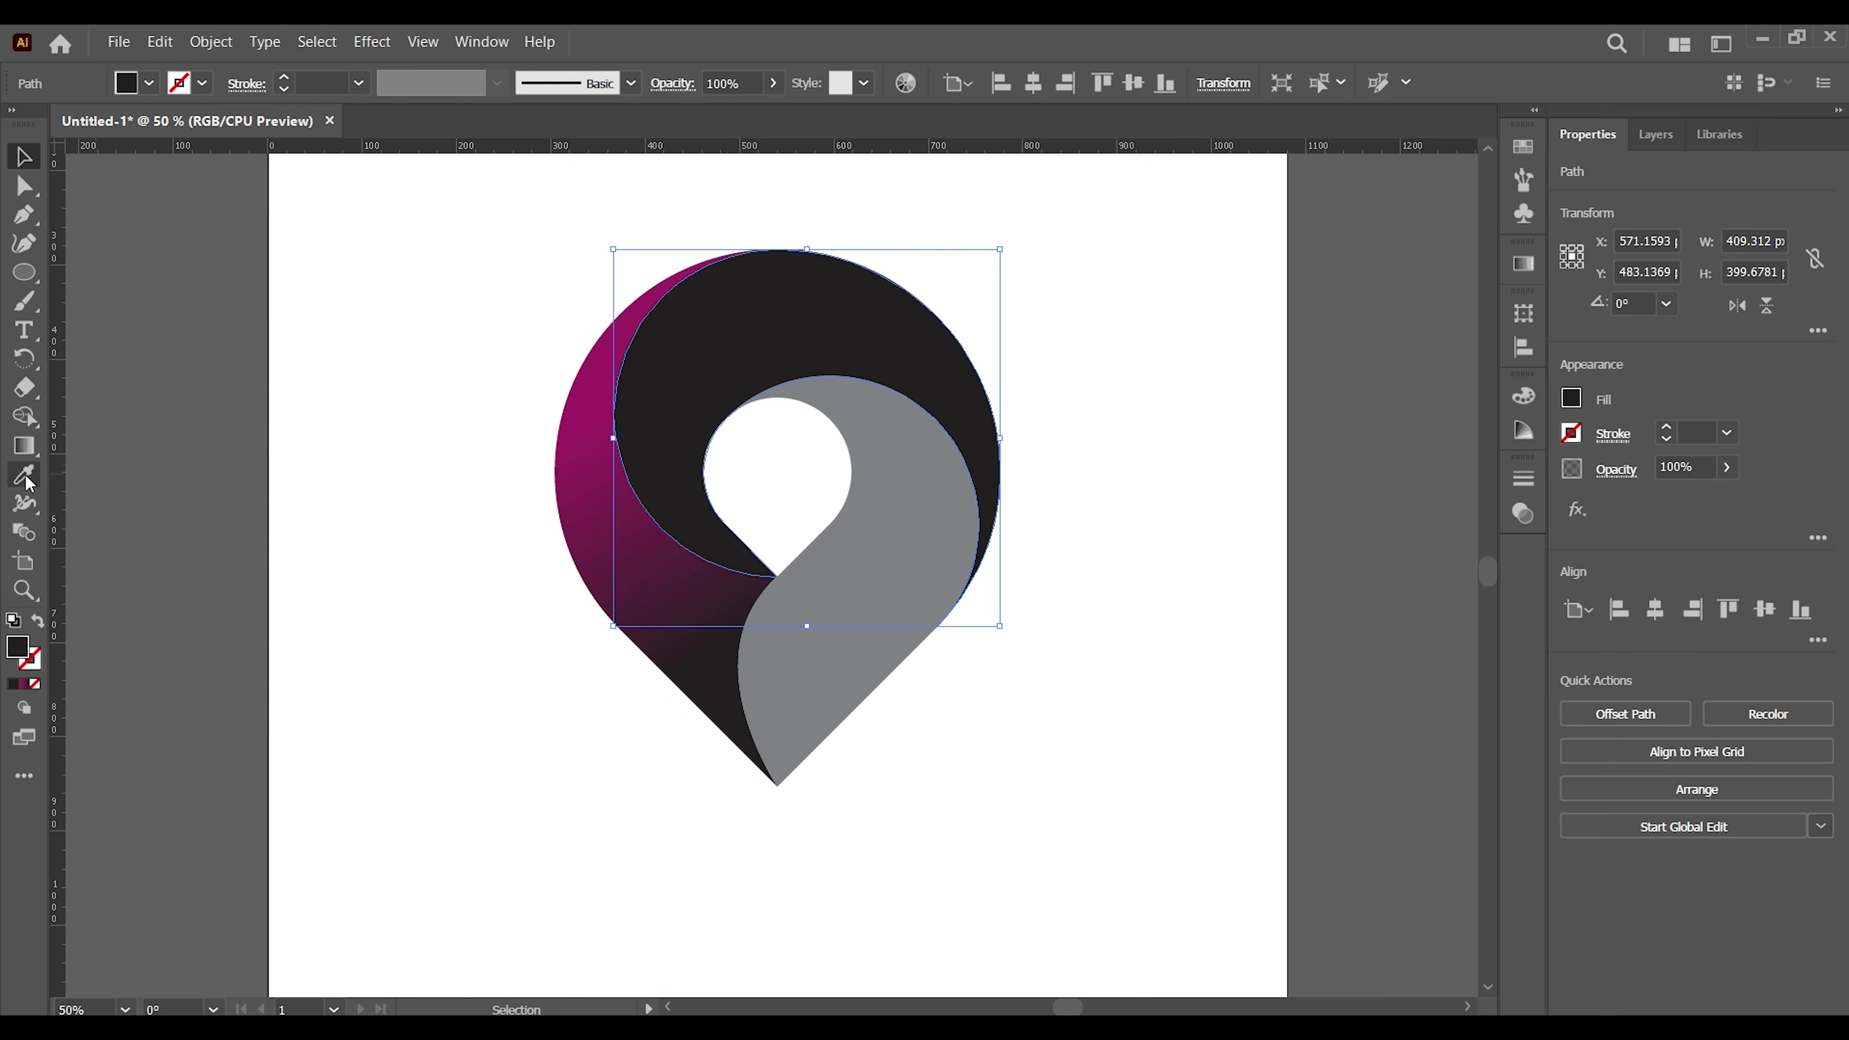
pyautogui.click(607, 470)
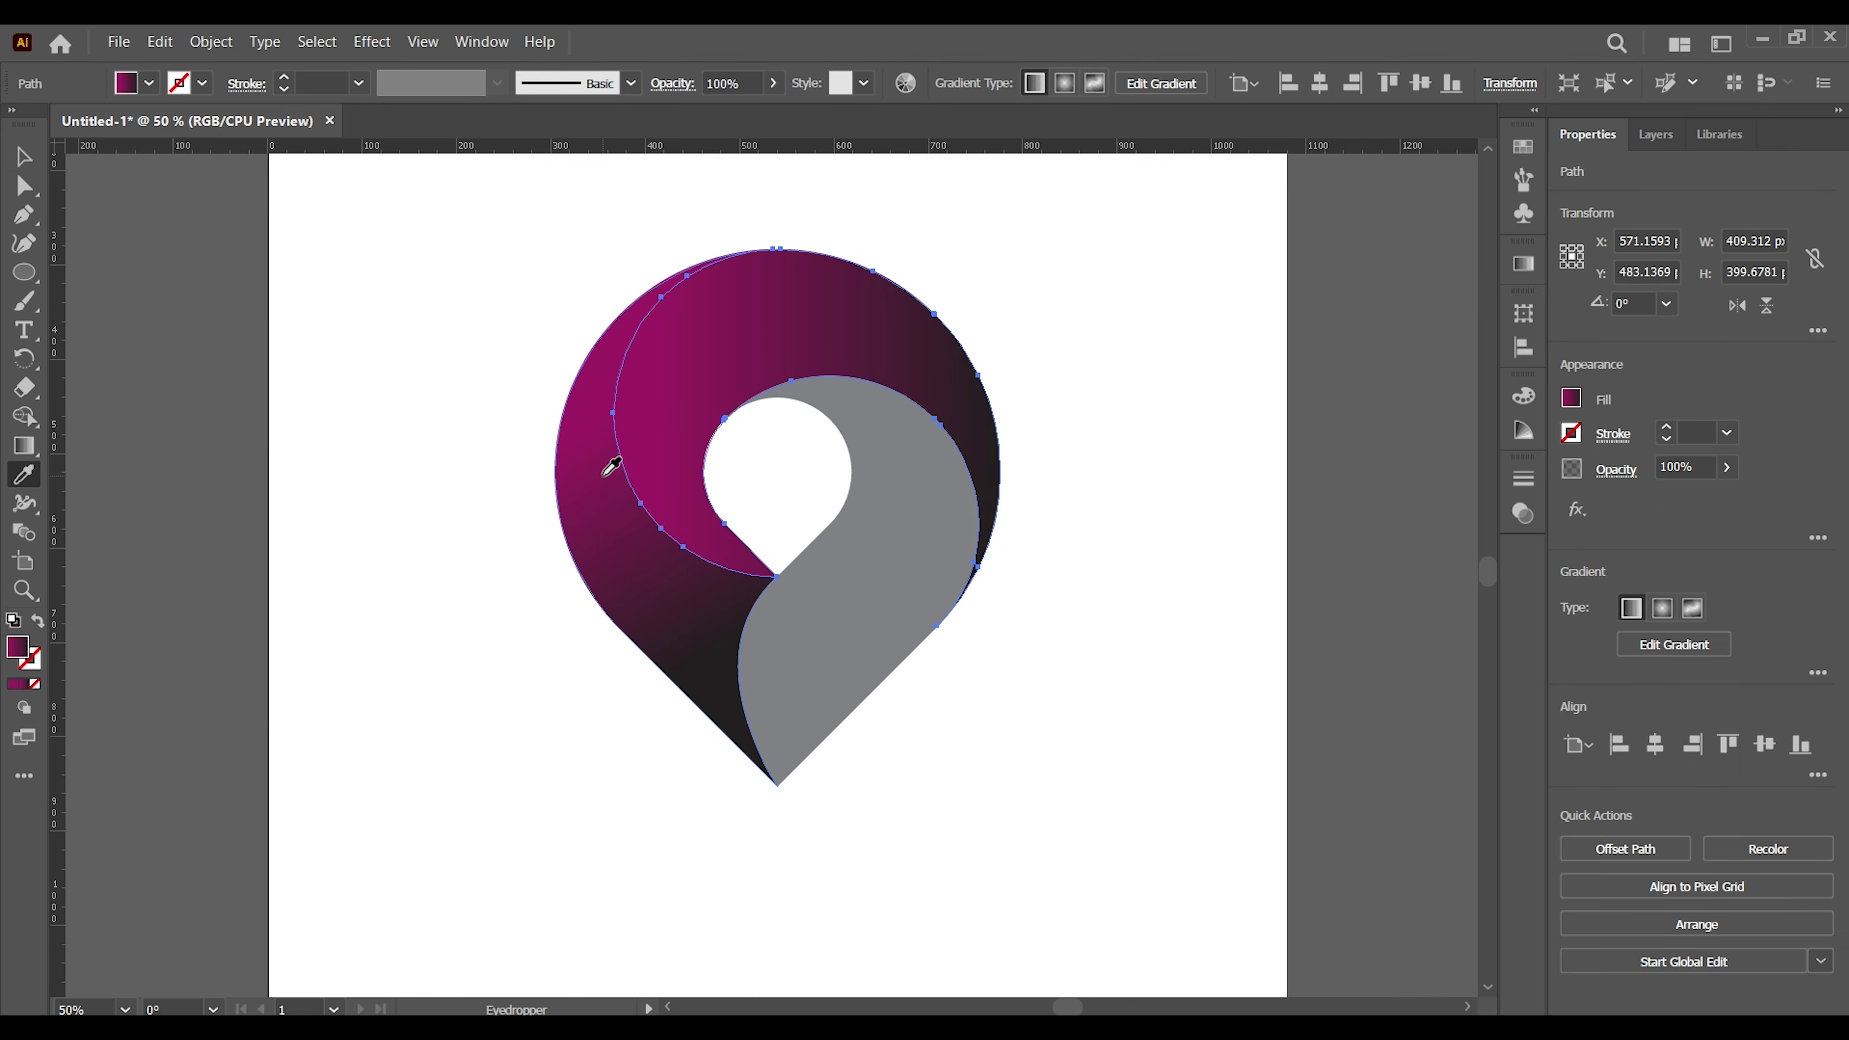
pyautogui.click(29, 446)
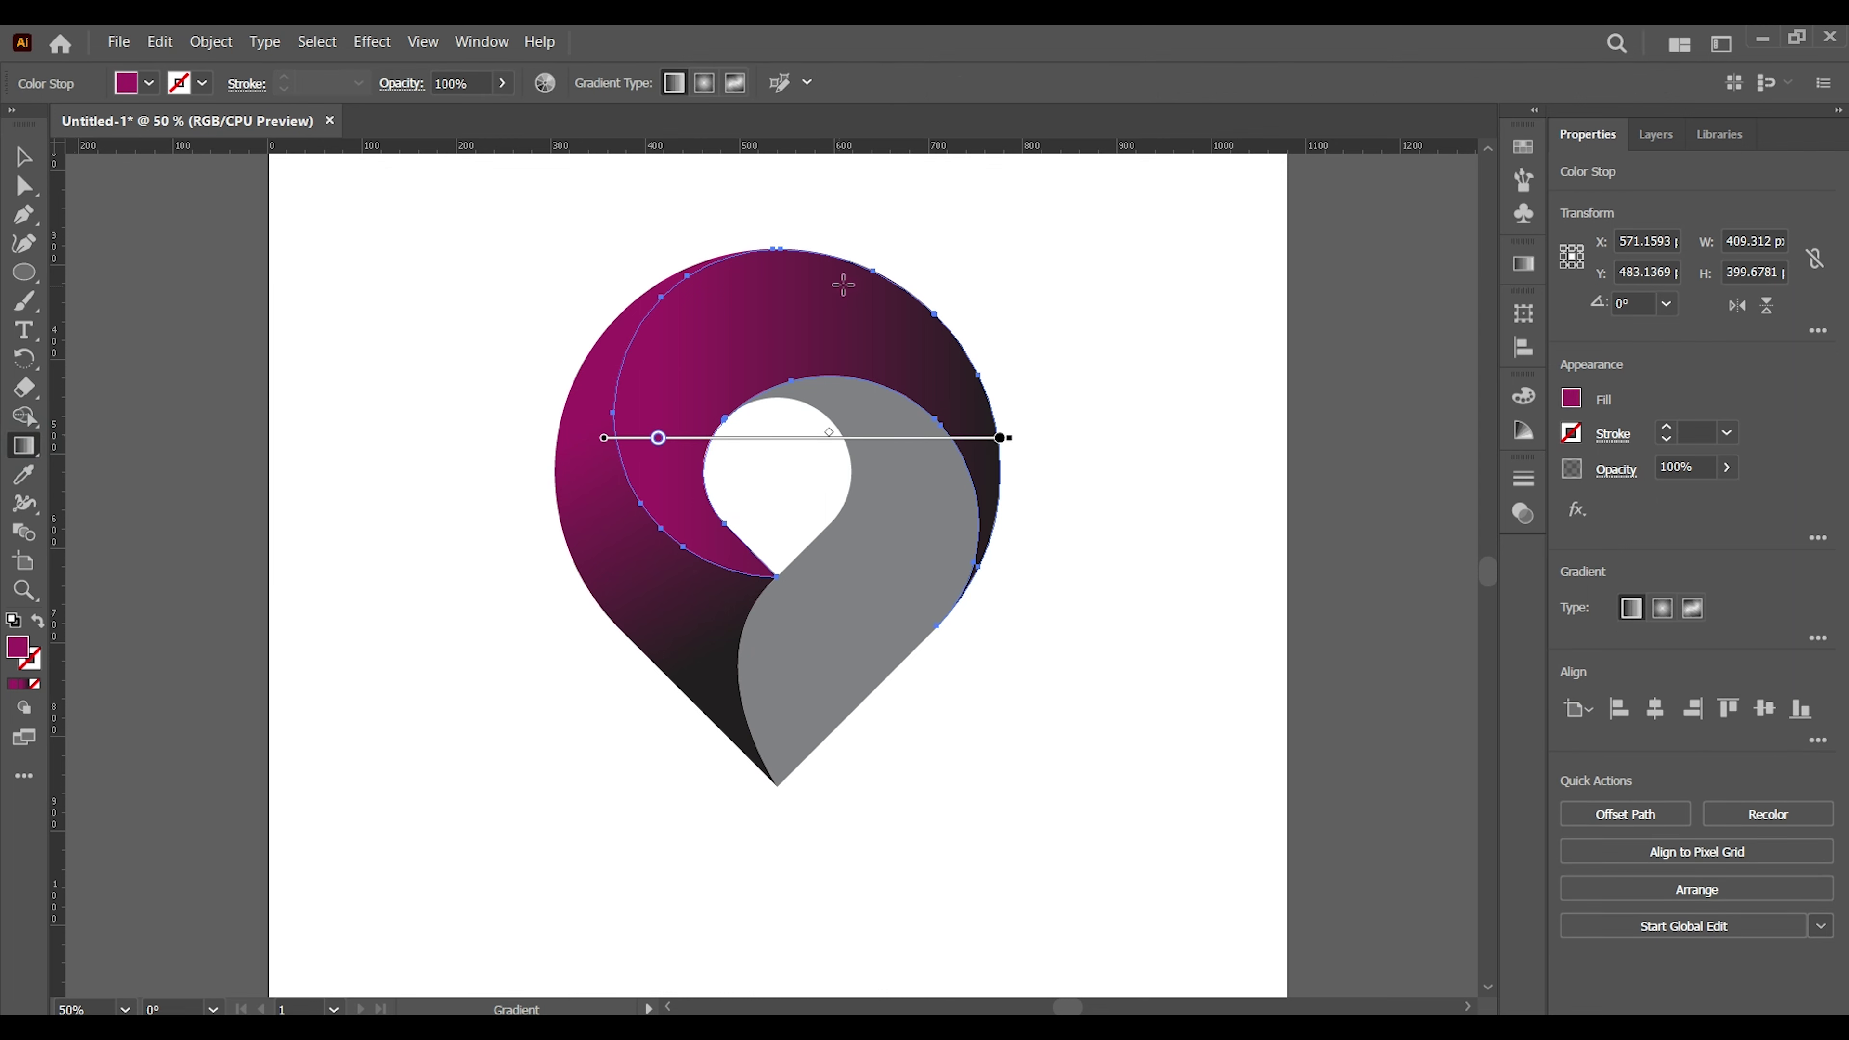
pyautogui.moveTo(921, 344); pyautogui.dragTo(726, 531)
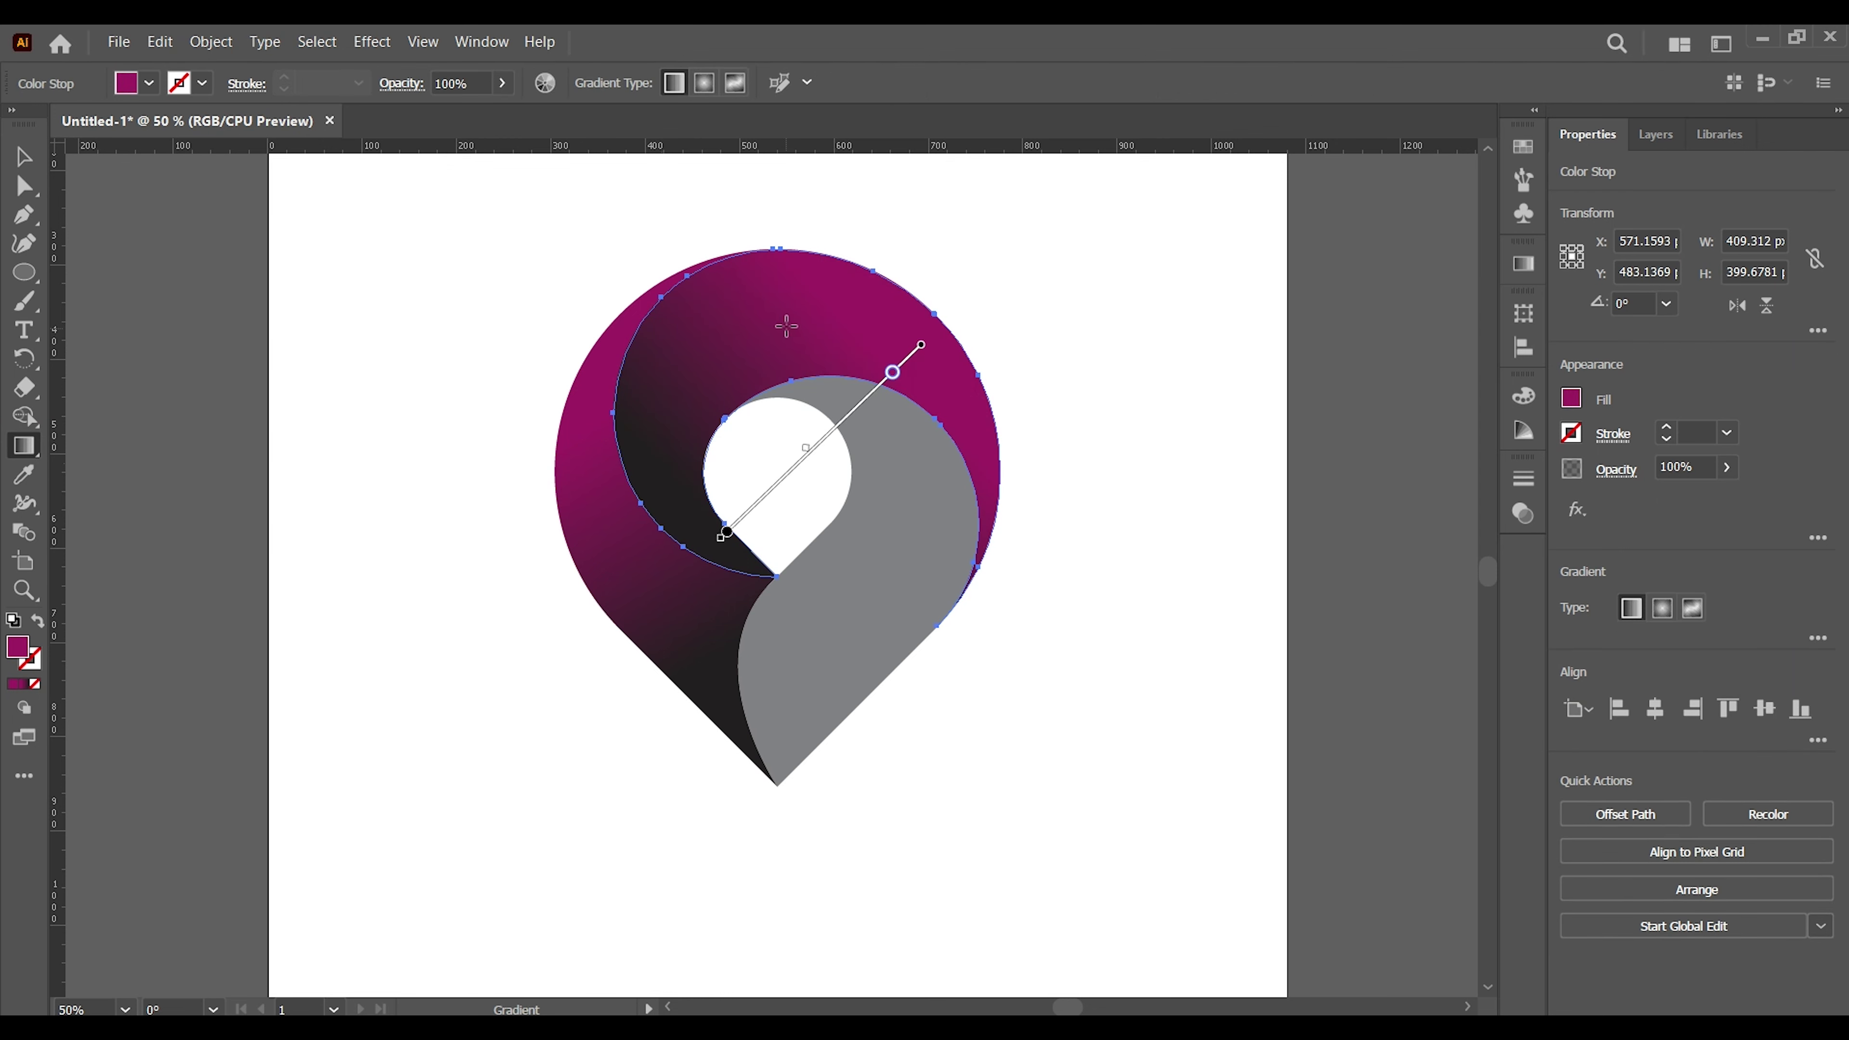
pyautogui.moveTo(895, 382); pyautogui.dragTo(906, 372)
pyautogui.click(26, 157)
pyautogui.click(389, 466)
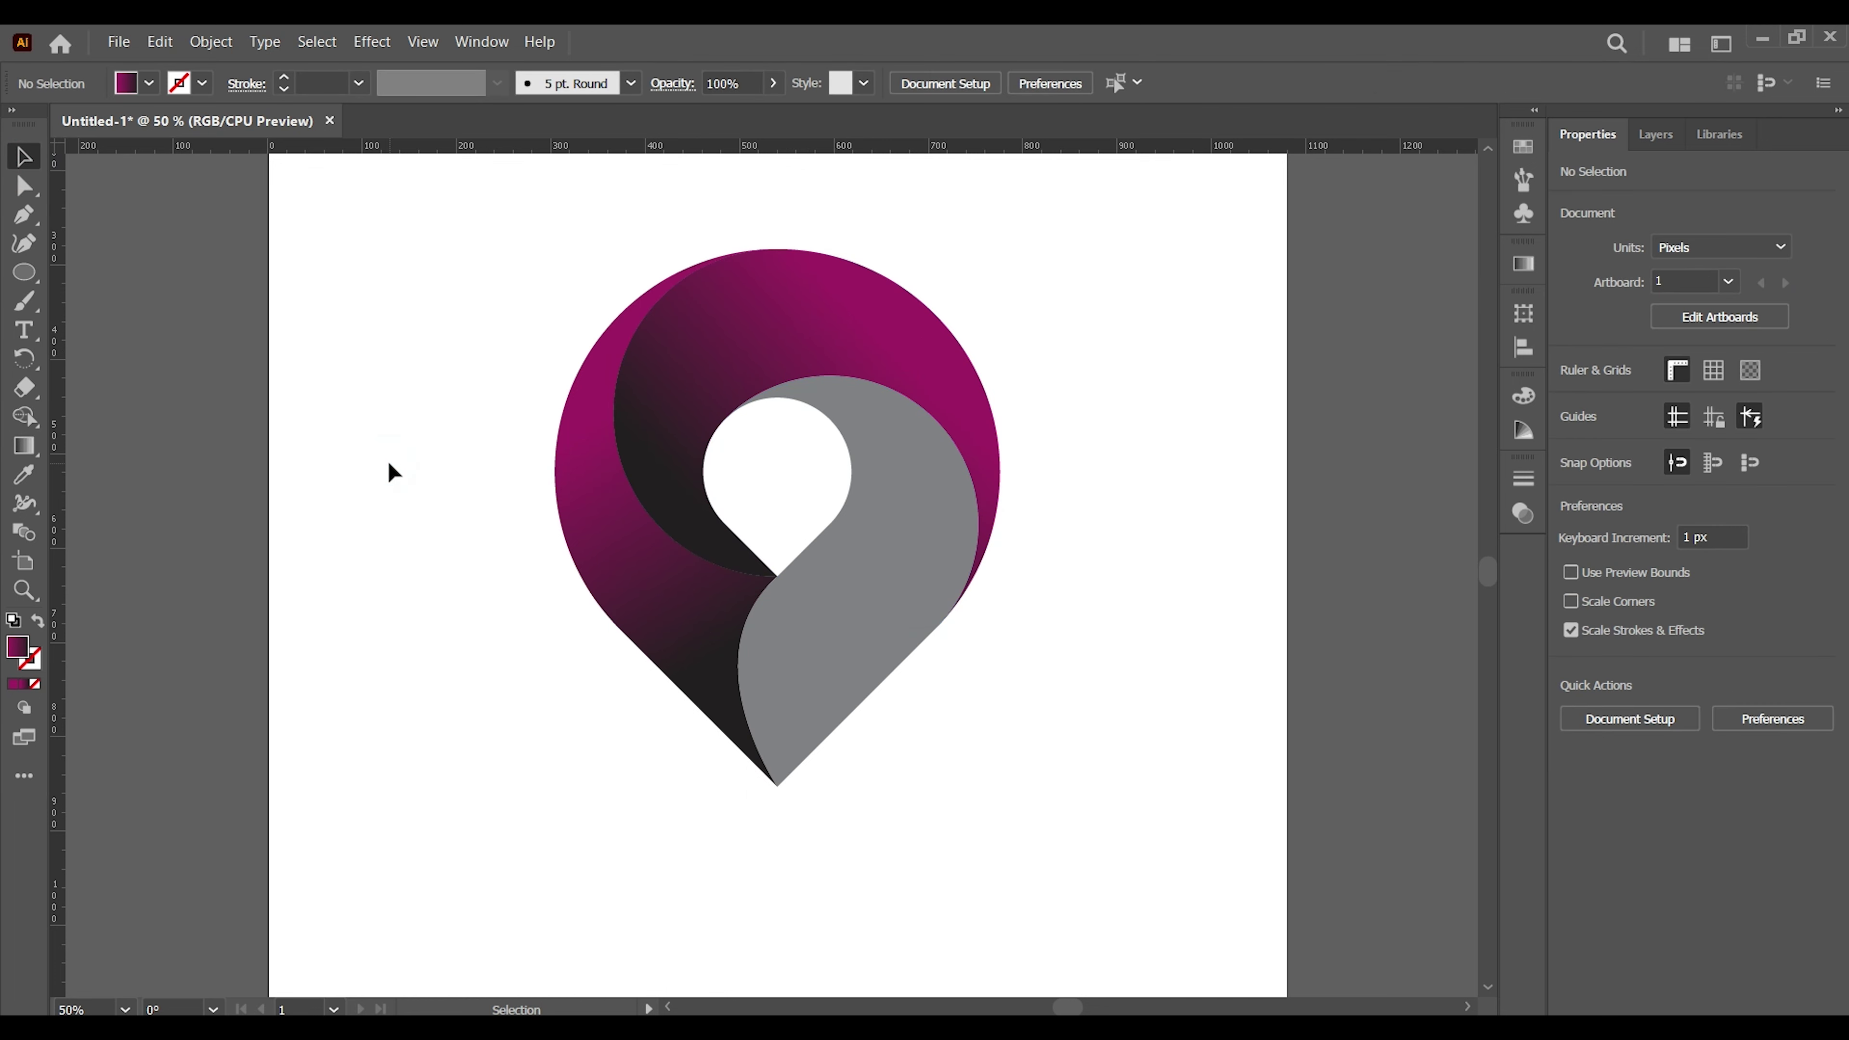
# Eyedropper the gradient onto the grey segment and redraw its vector upward from the lower tip.
pyautogui.click(892, 616)
pyautogui.click(23, 474)
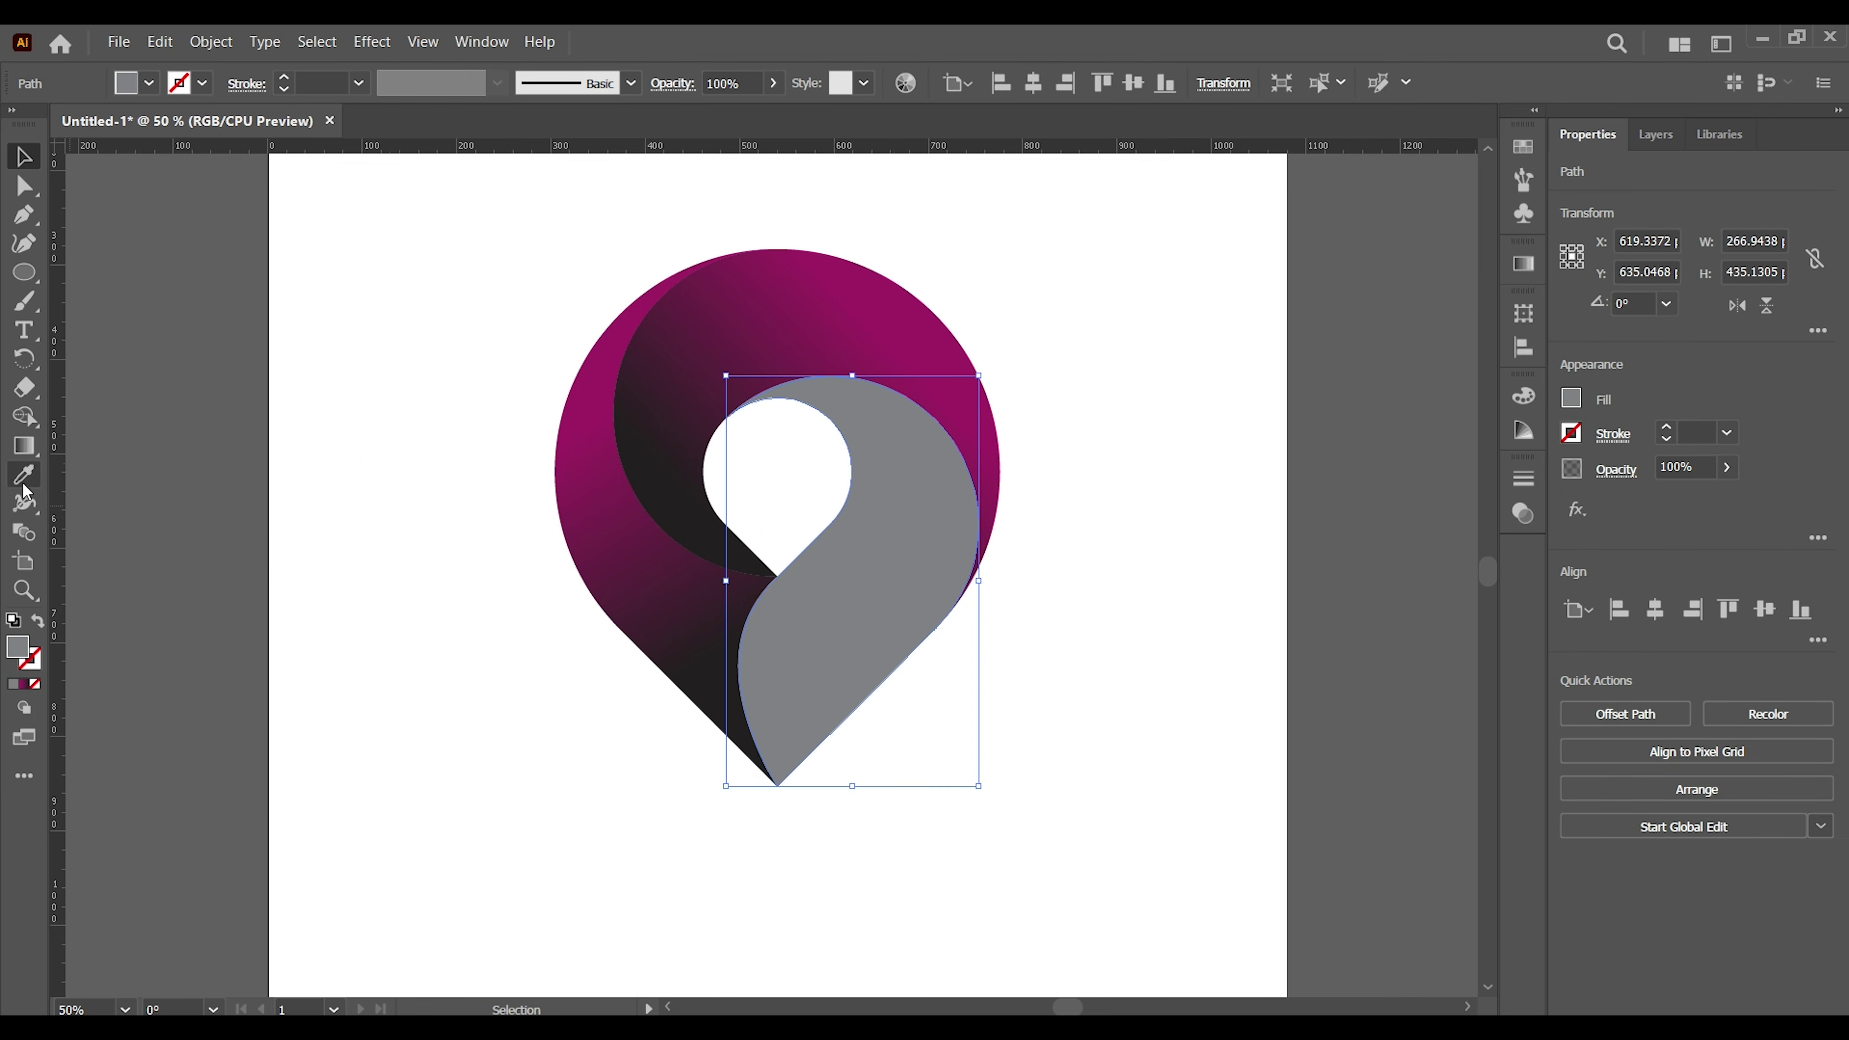
pyautogui.click(708, 335)
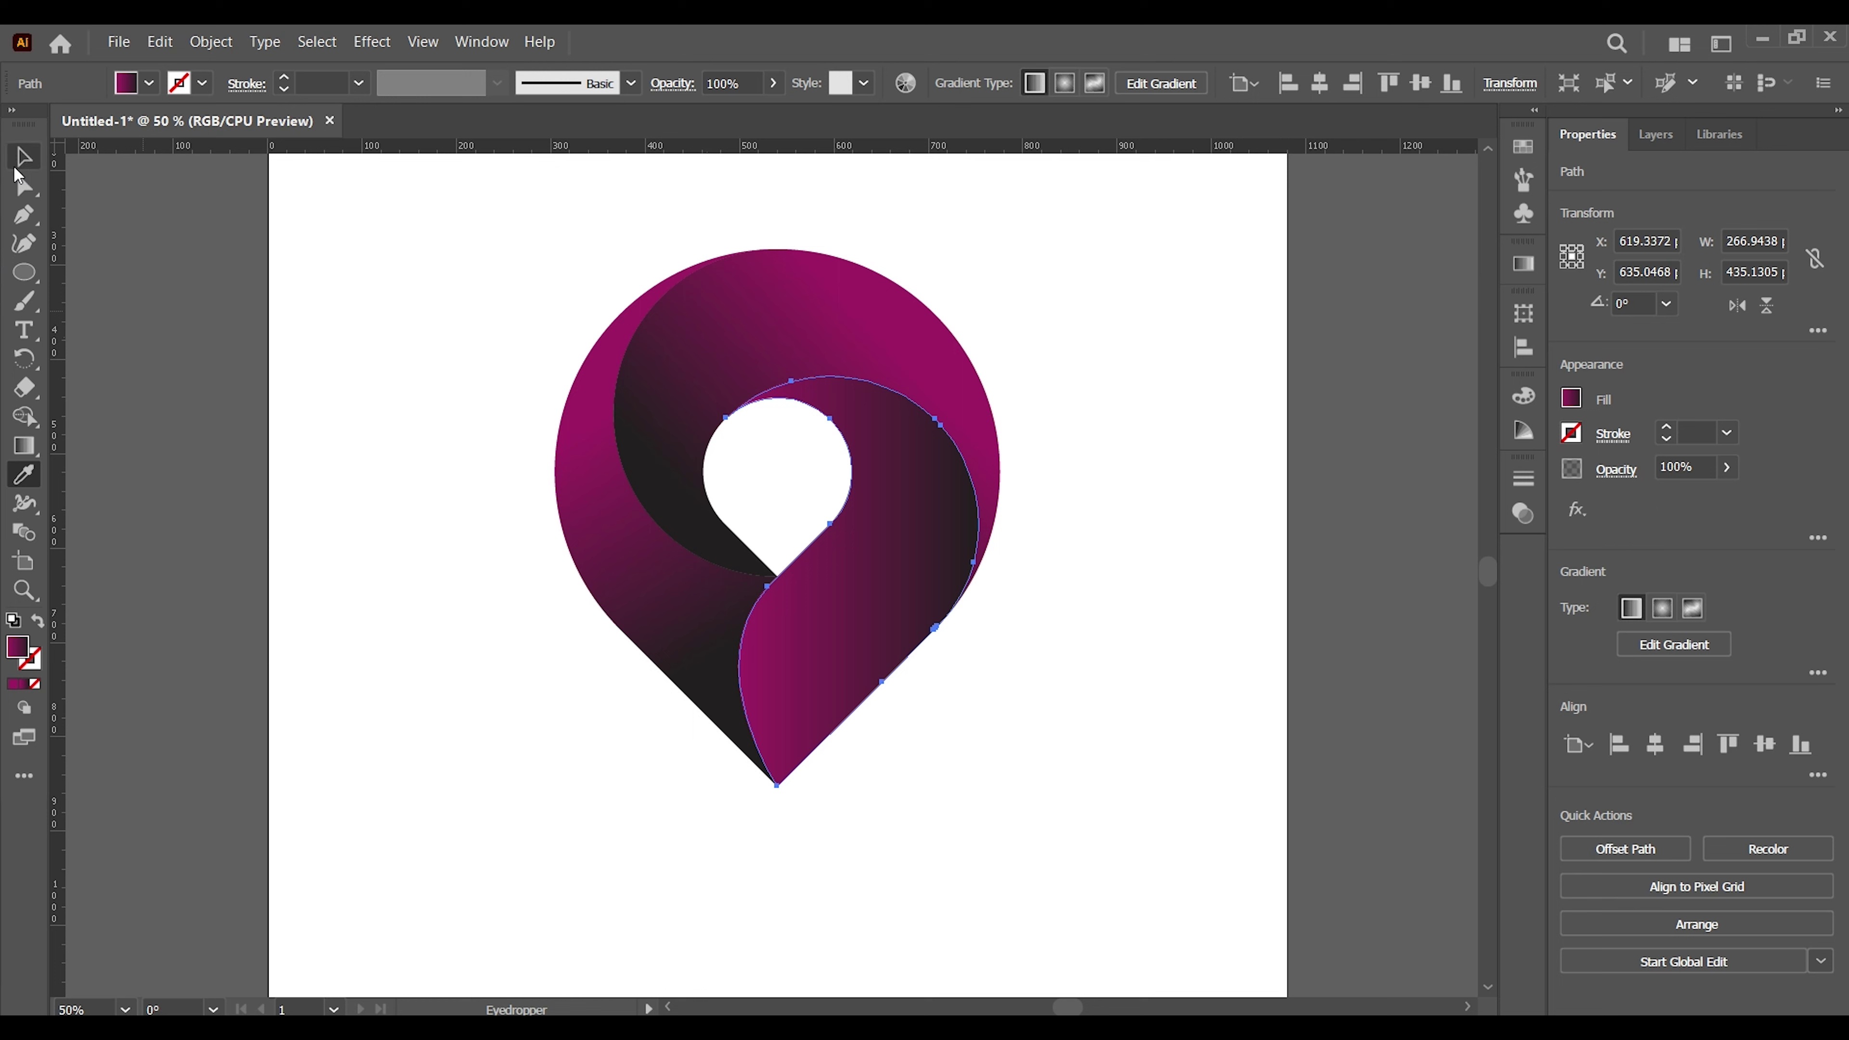
pyautogui.click(24, 445)
pyautogui.moveTo(825, 716); pyautogui.dragTo(904, 530)
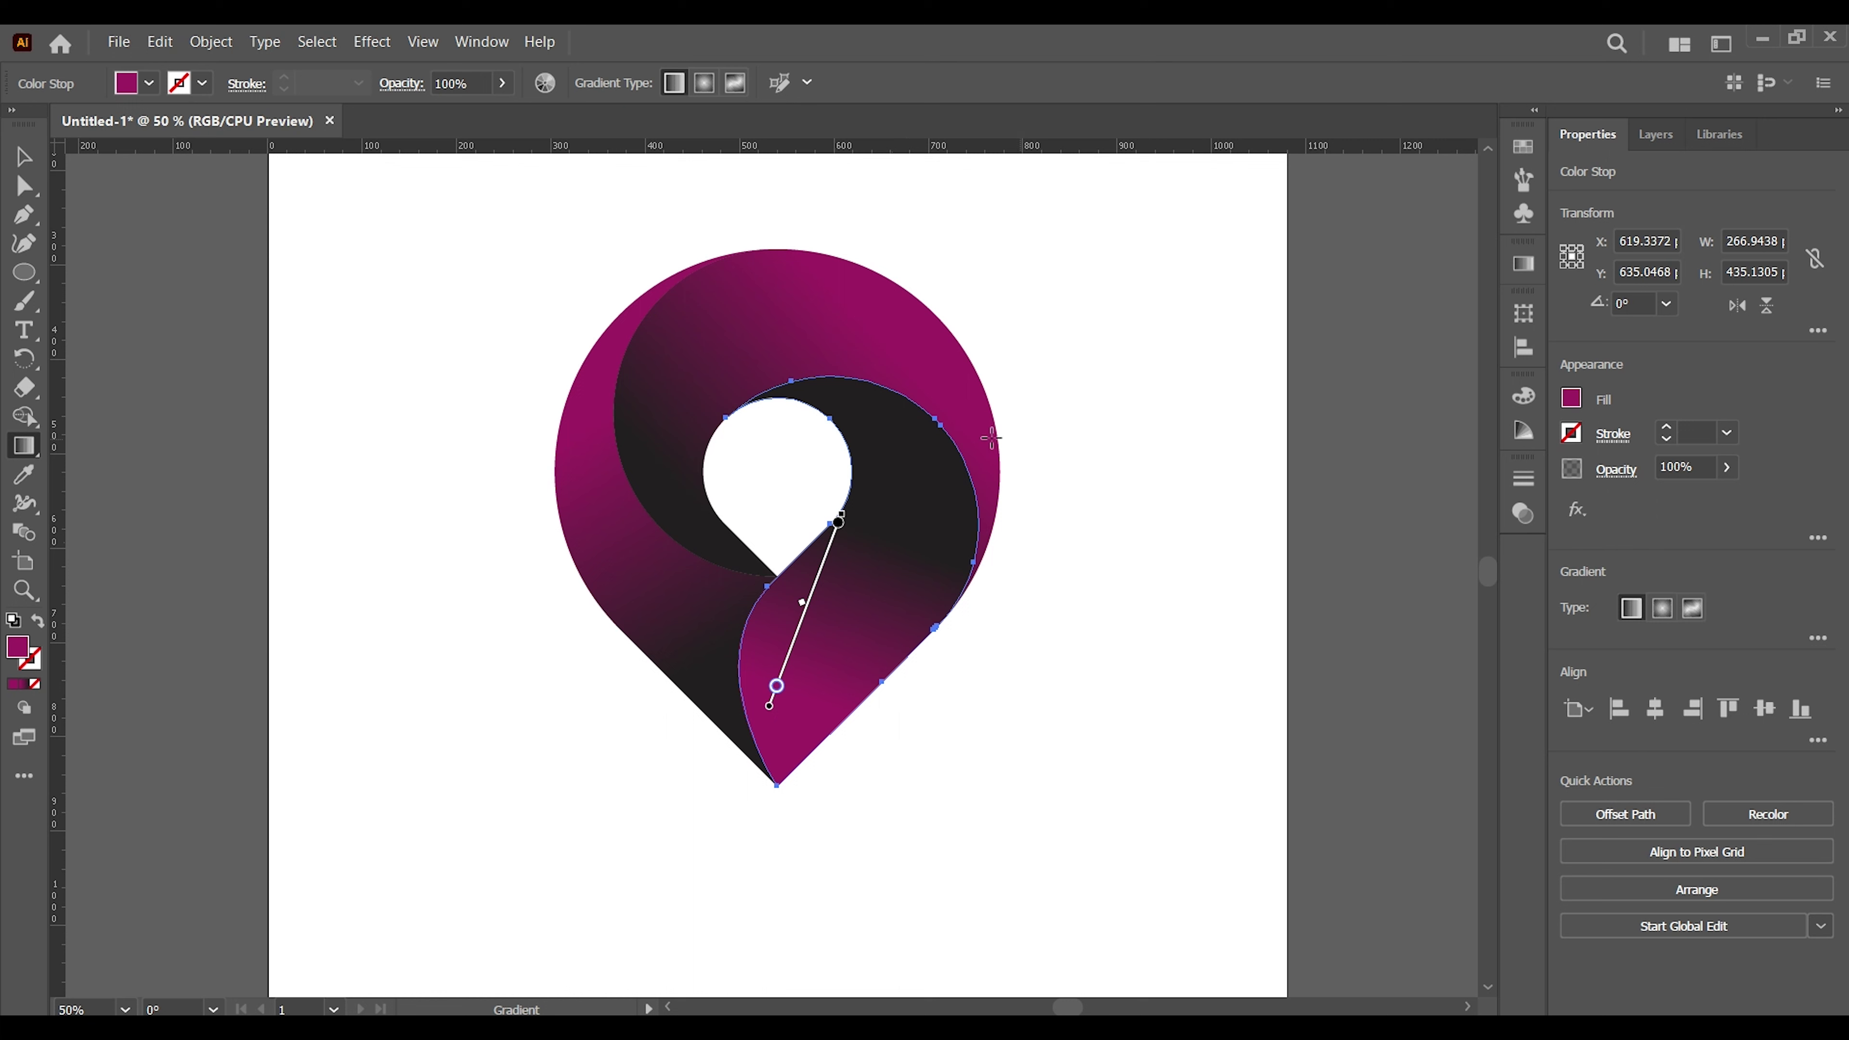
pyautogui.moveTo(805, 707); pyautogui.dragTo(864, 429)
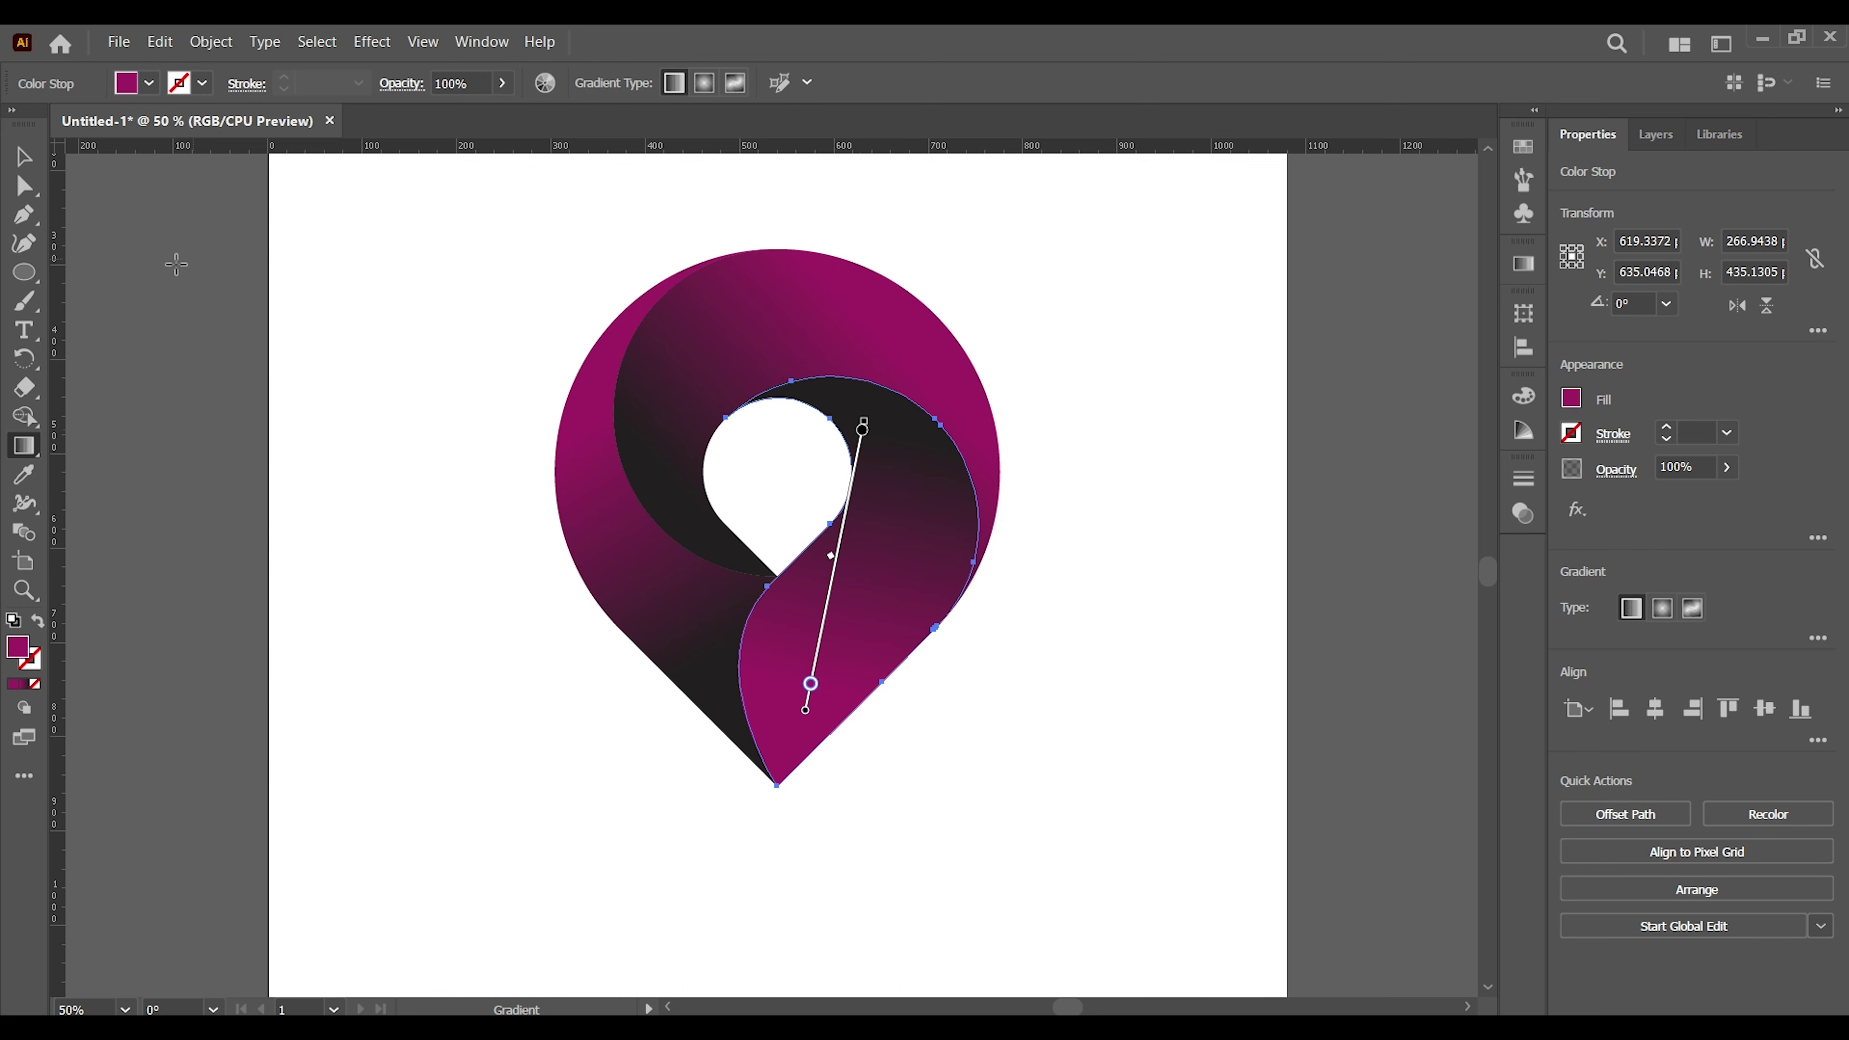
pyautogui.press('v')
pyautogui.click(492, 648)
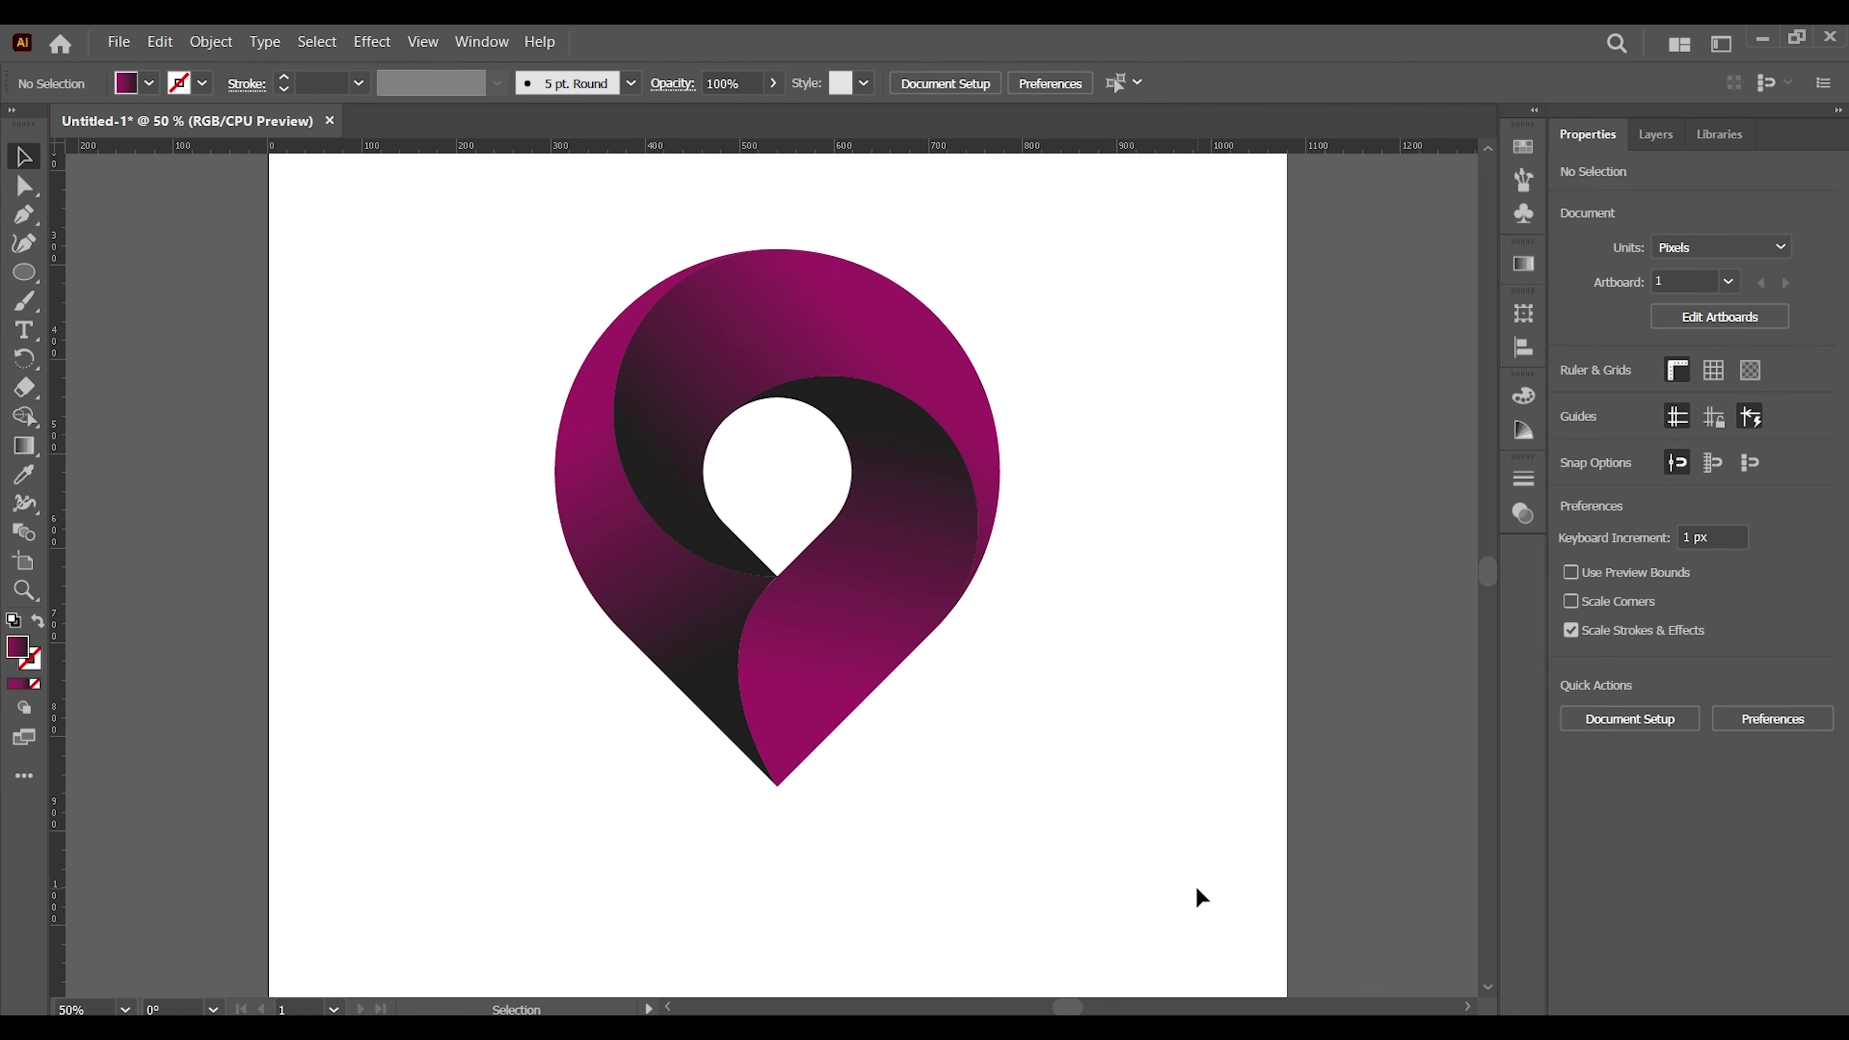
pyautogui.hotkey('ctrl', '-')
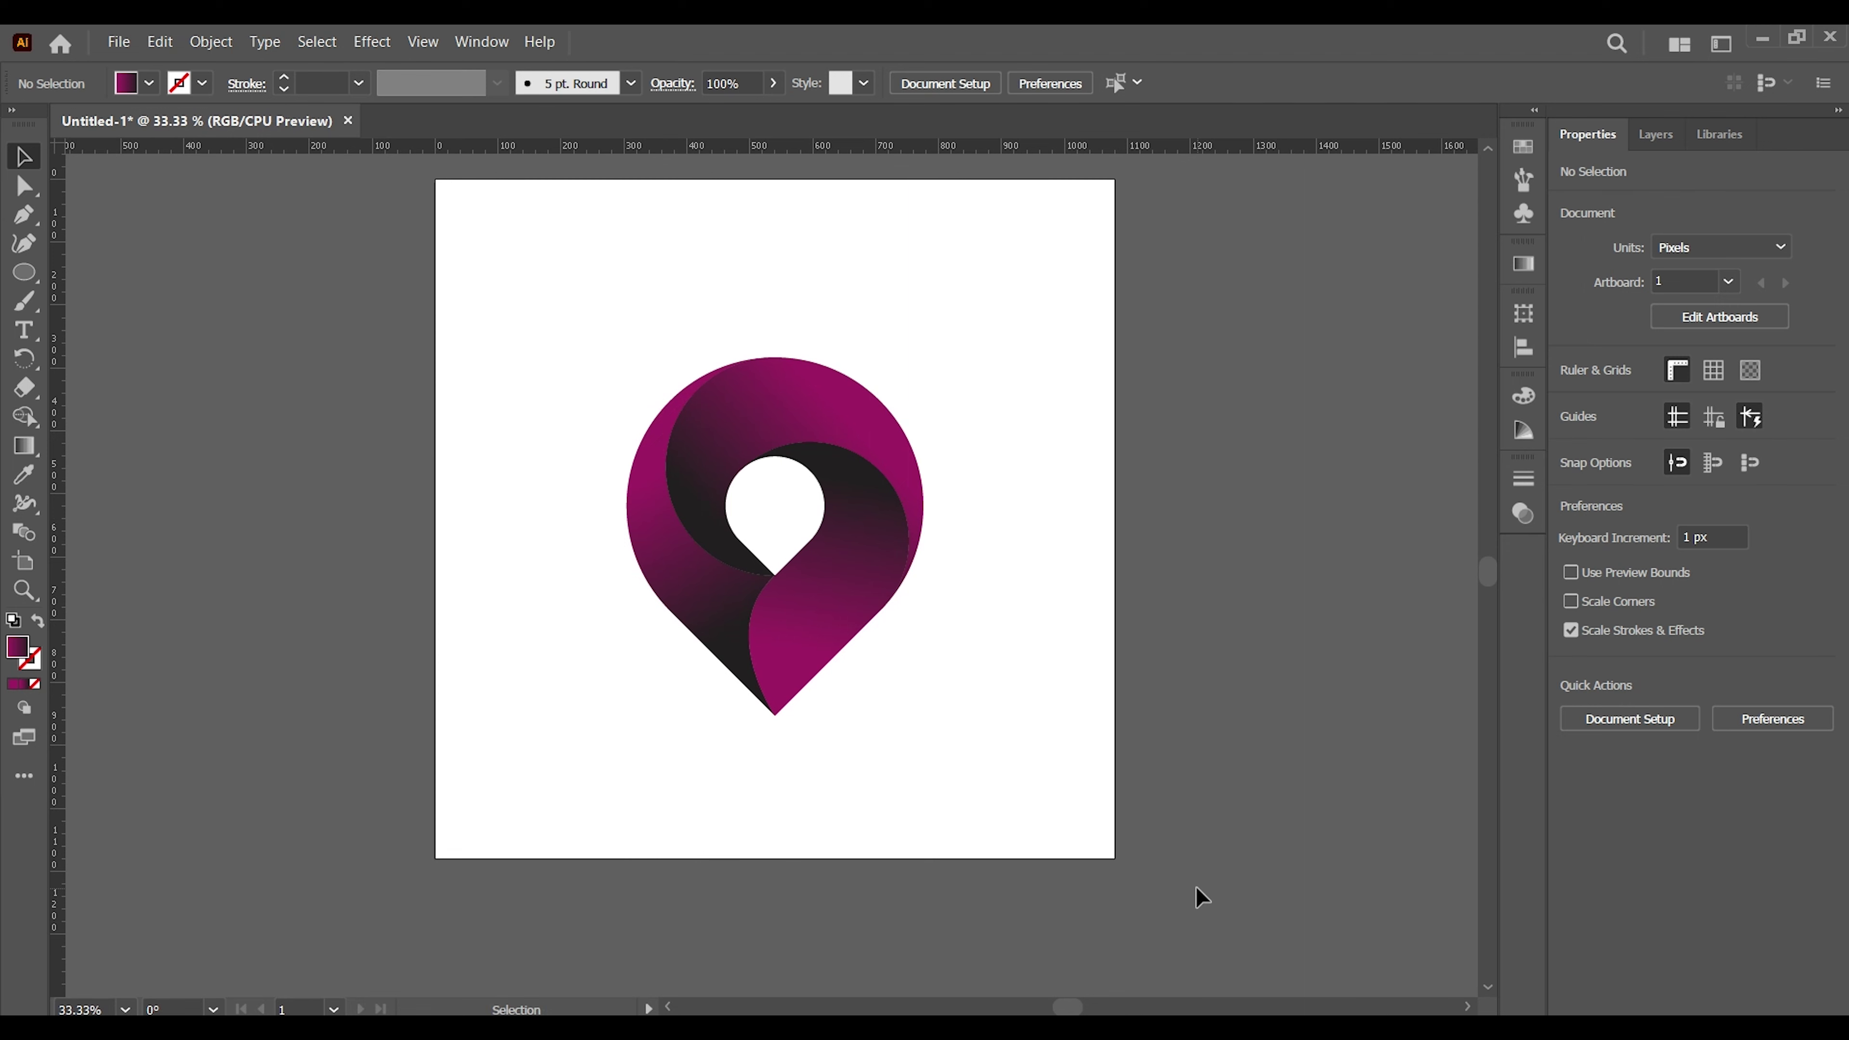